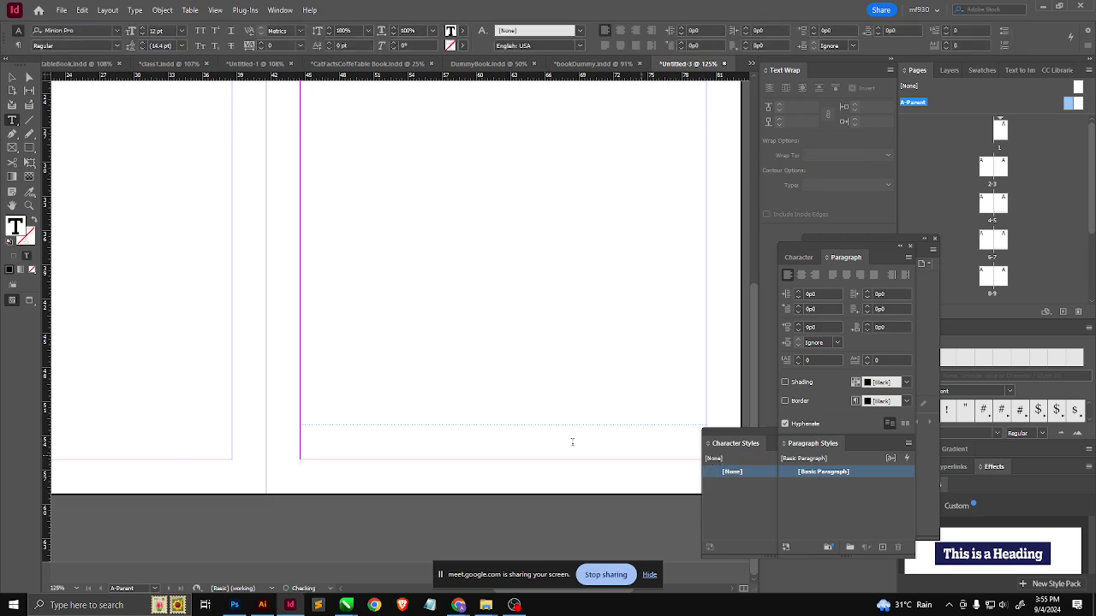
Step: Center the text horizontally and vertically in the footer text frame on the right-hand parent page
{"action": "left_click_drag", "start_coordinate": [151, 391], "coordinate": [373, 496]}
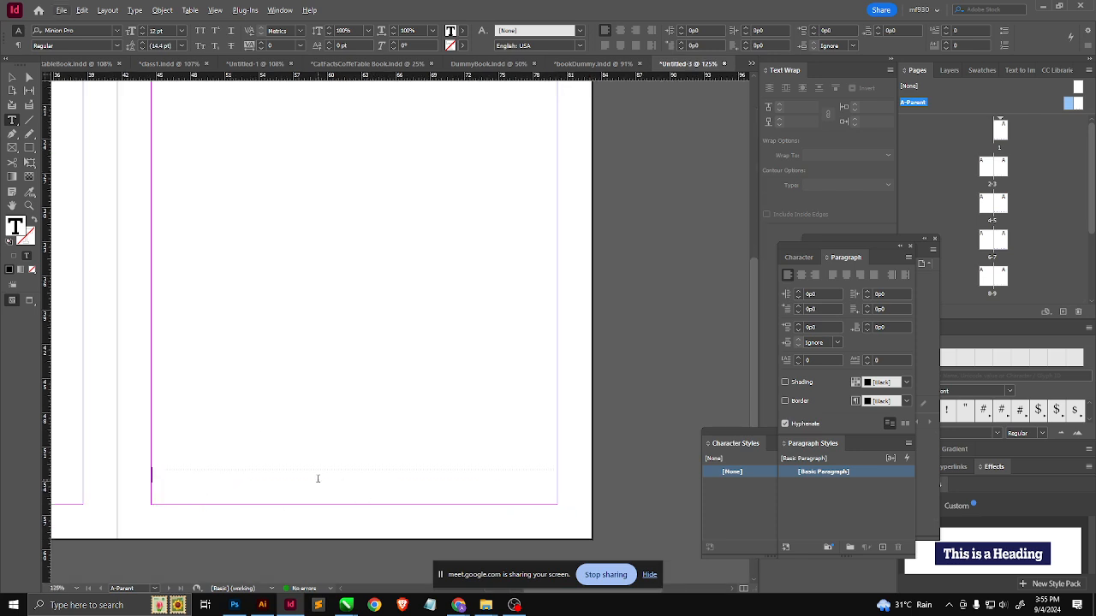
{"action": "left_click", "coordinate": [621, 31]}
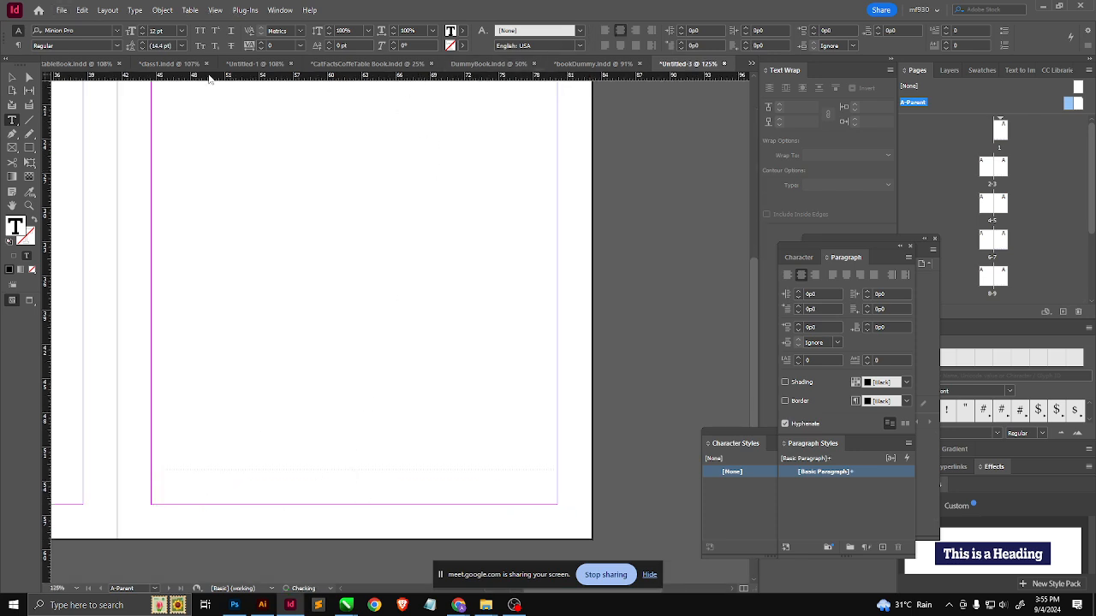
{"action": "left_click", "coordinate": [12, 77]}
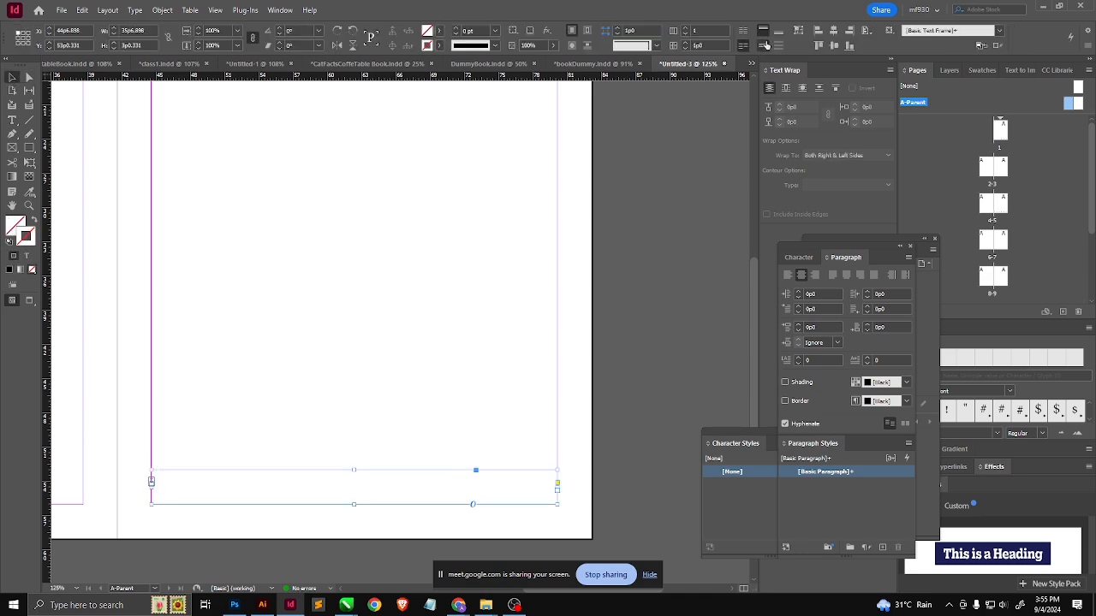
Step: Set the footer frame's text to the Cooper Black font at 18 pt
{"action": "double_click", "coordinate": [354, 484]}
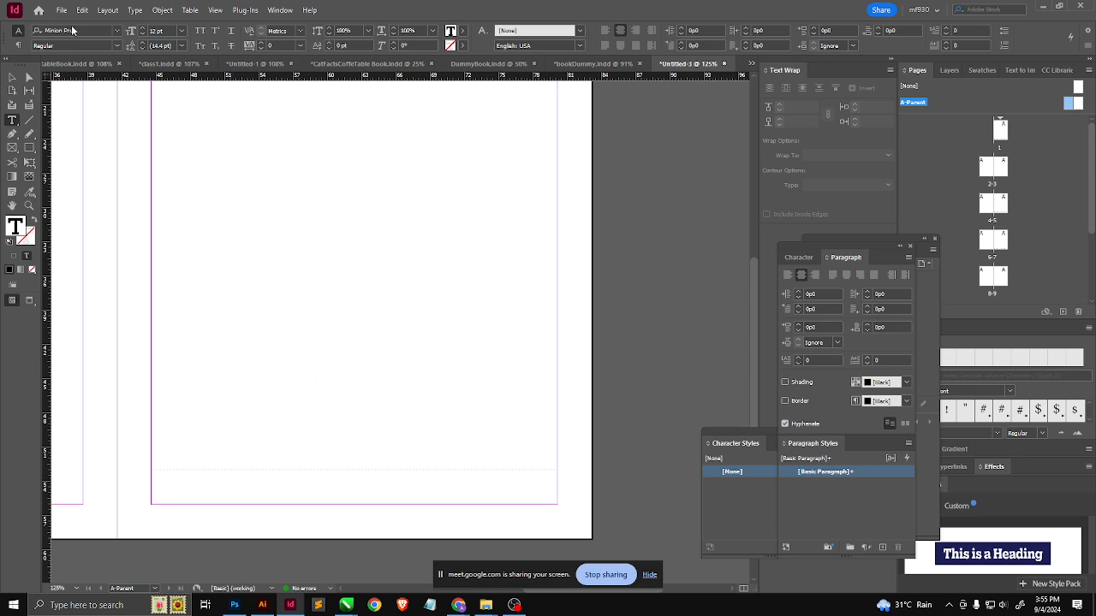
{"action": "left_click", "coordinate": [117, 32]}
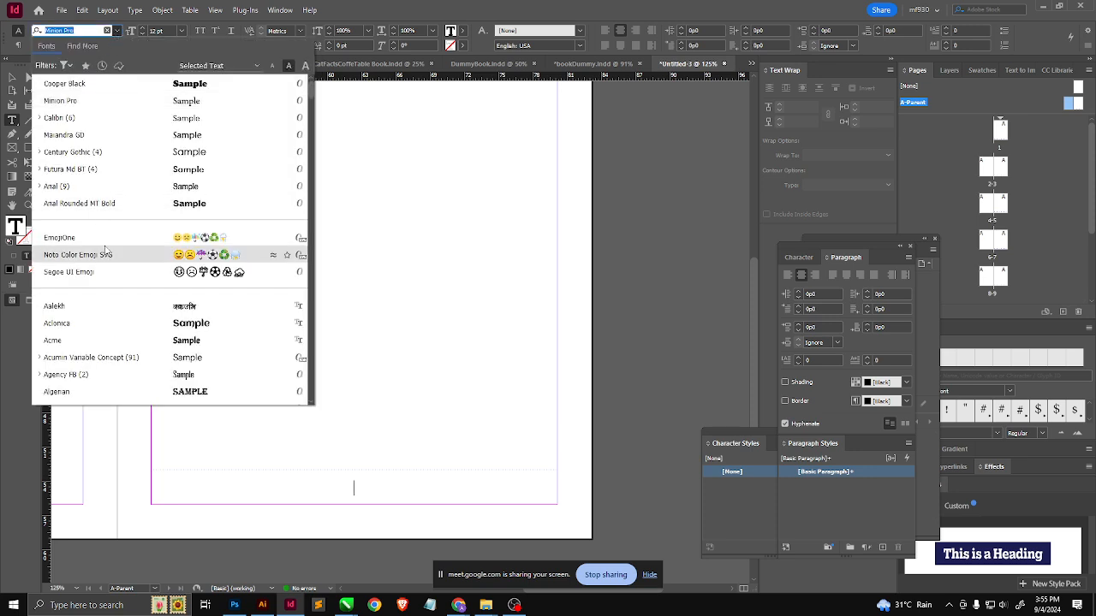
{"action": "left_click", "coordinate": [83, 84]}
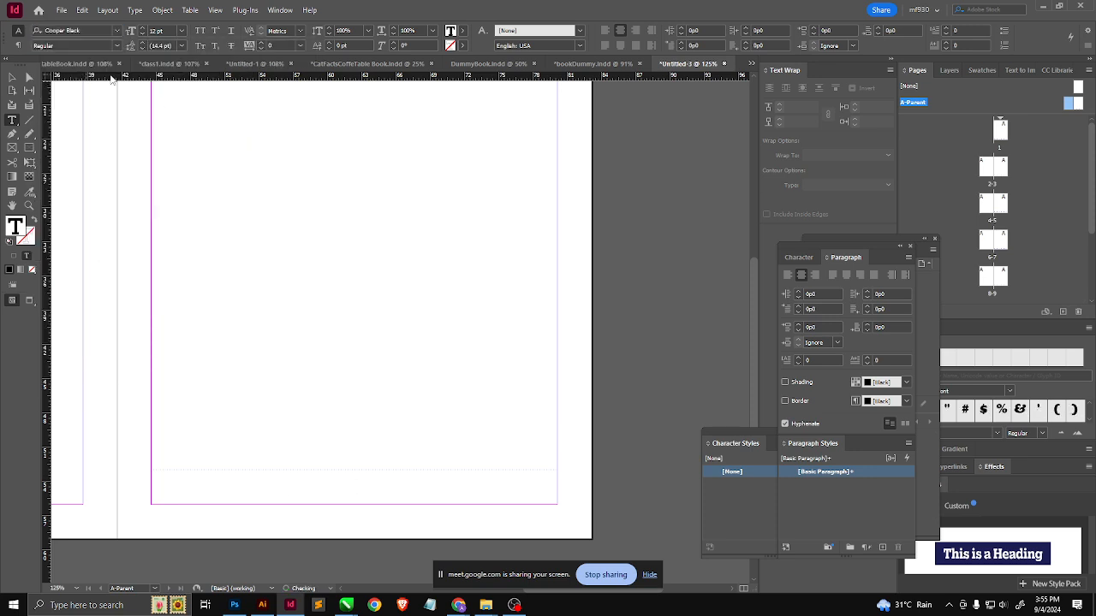
{"action": "left_click", "coordinate": [182, 31]}
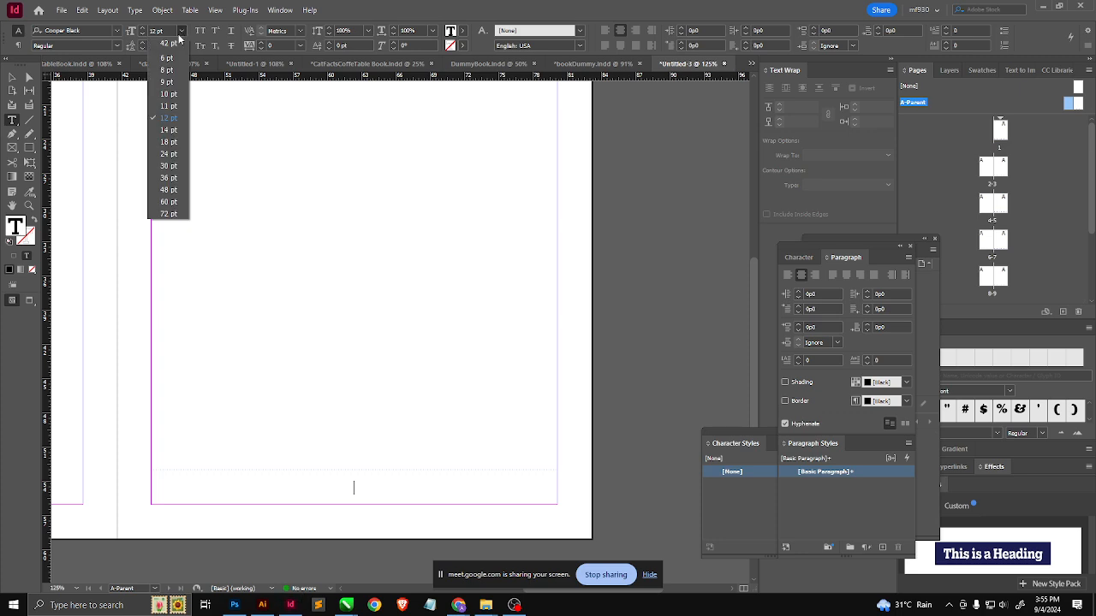
{"action": "left_click", "coordinate": [171, 142]}
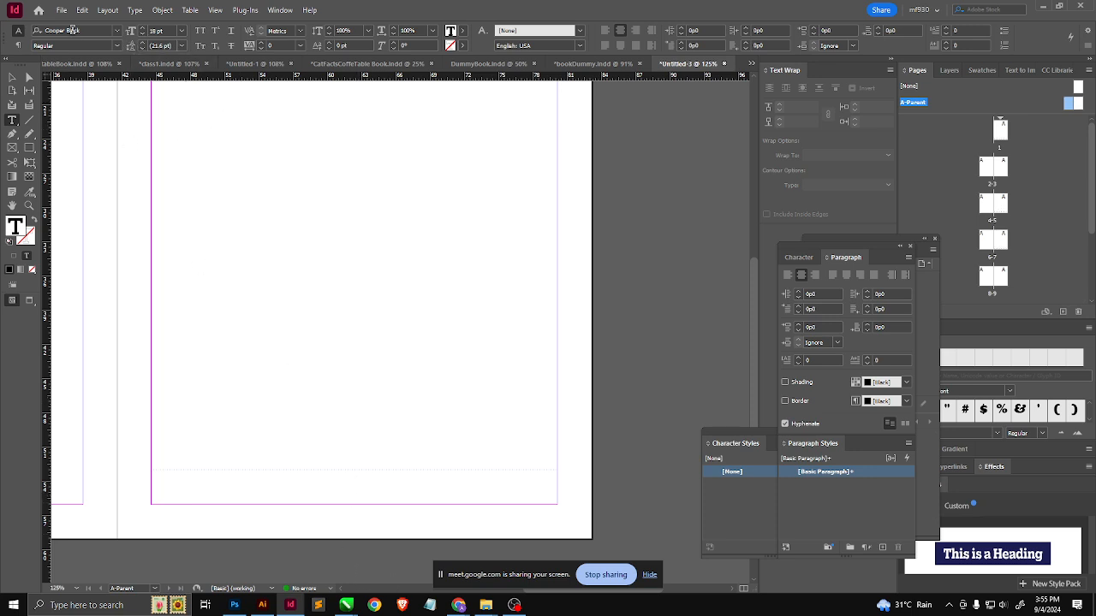
Step: Insert a Current Page Number marker in the footer text frame
{"action": "left_click", "coordinate": [135, 9]}
{"action": "mouse_move", "coordinate": [114, 12]}
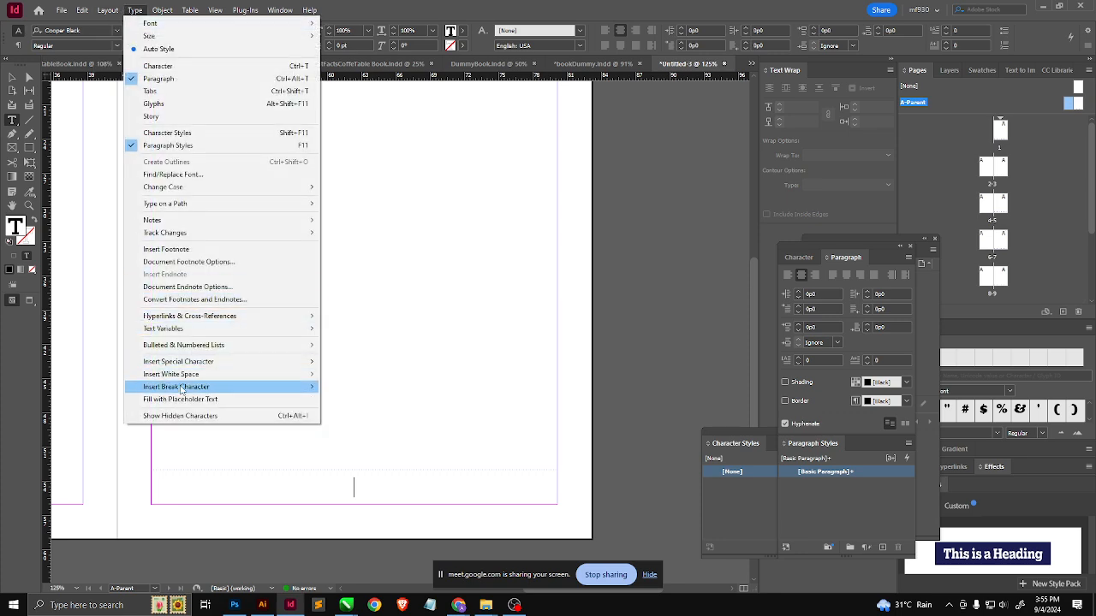
{"action": "mouse_move", "coordinate": [212, 364]}
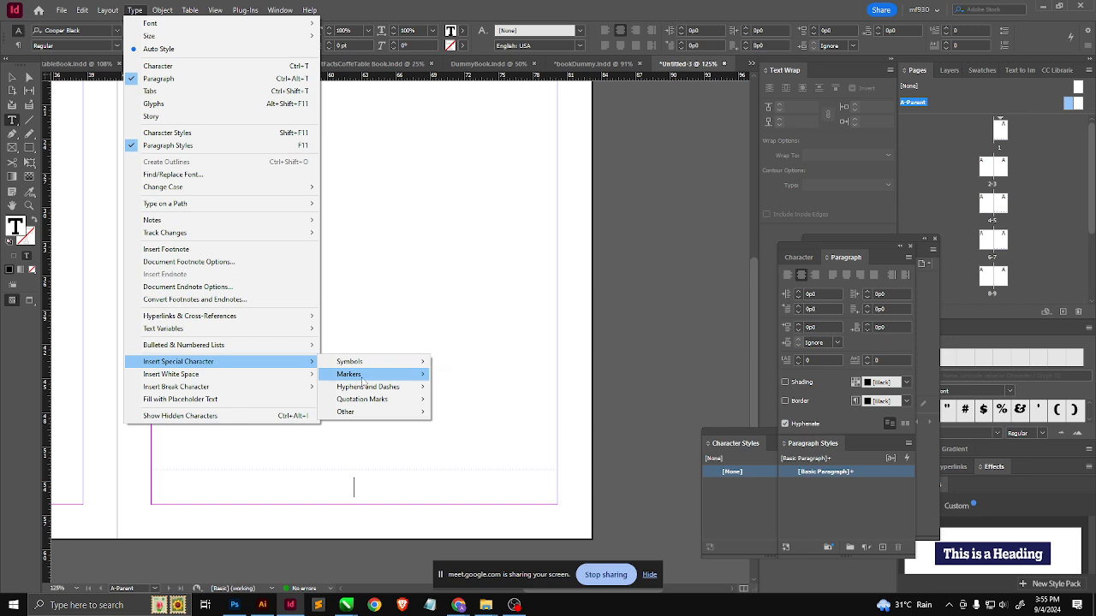
{"action": "mouse_move", "coordinate": [364, 380]}
{"action": "left_click", "coordinate": [494, 378]}
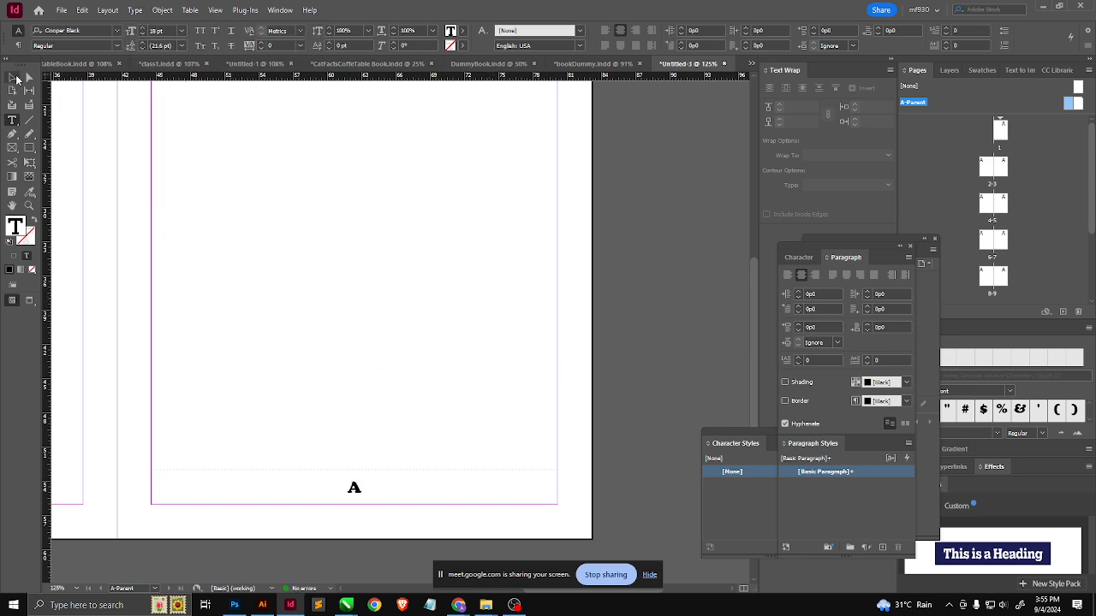
Step: Duplicate the page number frame to the same position at the foot of the left-hand parent page
{"action": "left_click", "coordinate": [16, 78]}
{"action": "key", "text": "ctrl+minus"}
{"action": "key", "text": "ctrl+minus"}
{"action": "key", "text": "ctrl+minus"}
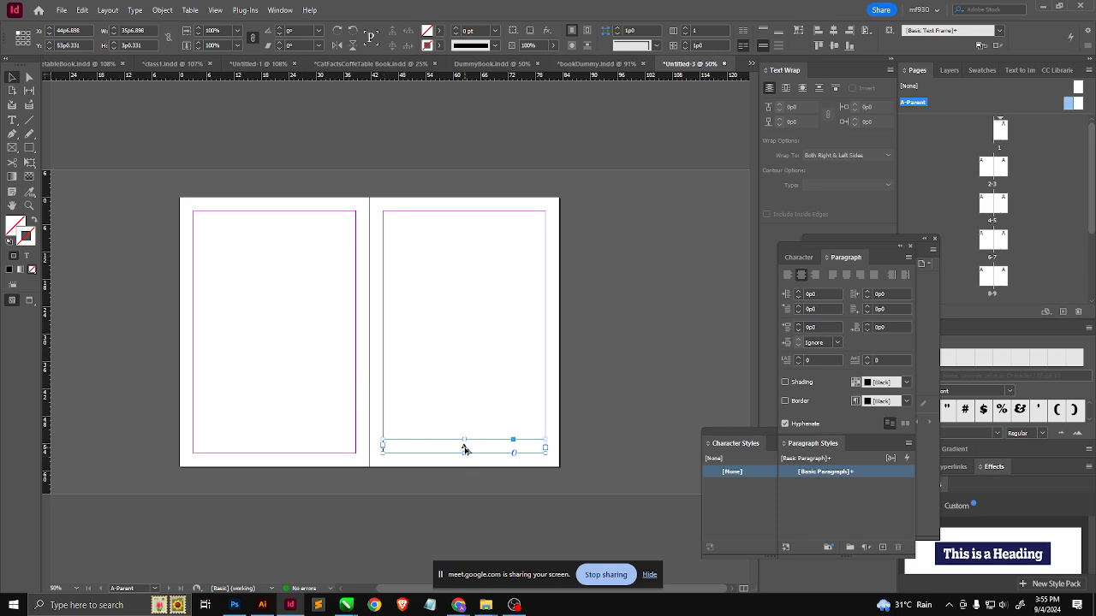
{"action": "left_click_drag", "start_coordinate": [464, 449], "coordinate": [276, 444]}
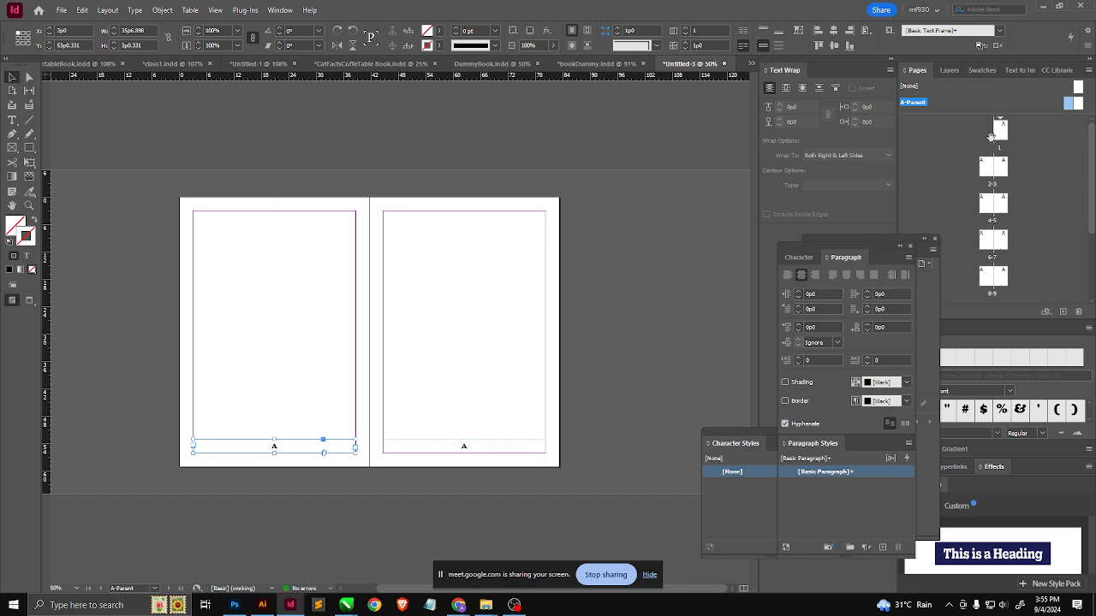
Step: Go to page 1 and check the automatic page numbers on the document pages
{"action": "double_click", "coordinate": [999, 129]}
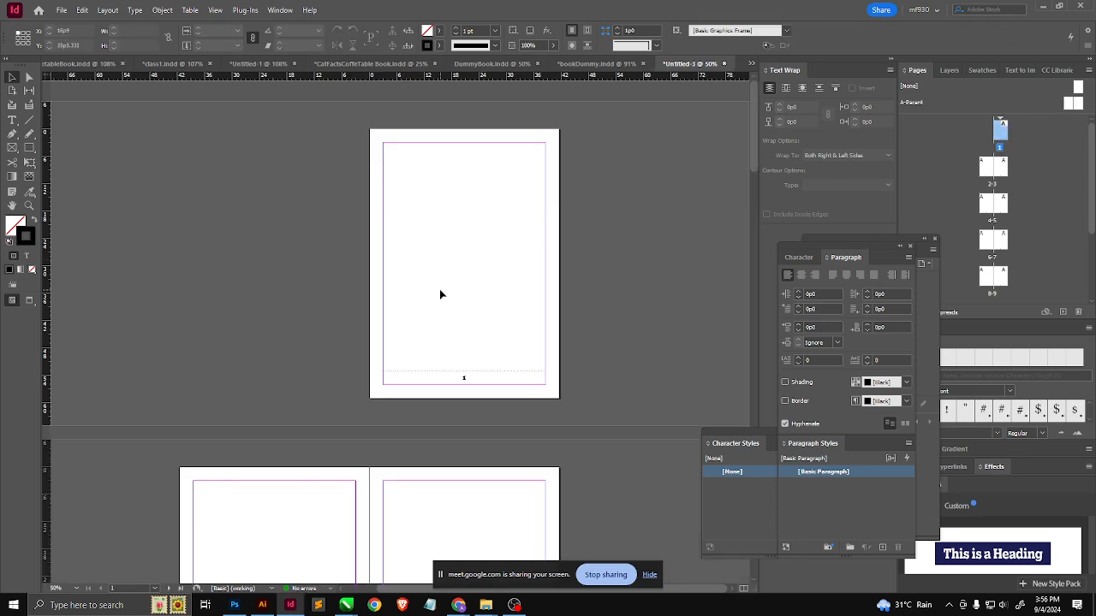
{"action": "scroll", "coordinate": [446, 296], "scroll_direction": "down", "scroll_amount": 6}
{"action": "scroll", "coordinate": [451, 296], "scroll_direction": "down", "scroll_amount": 7}
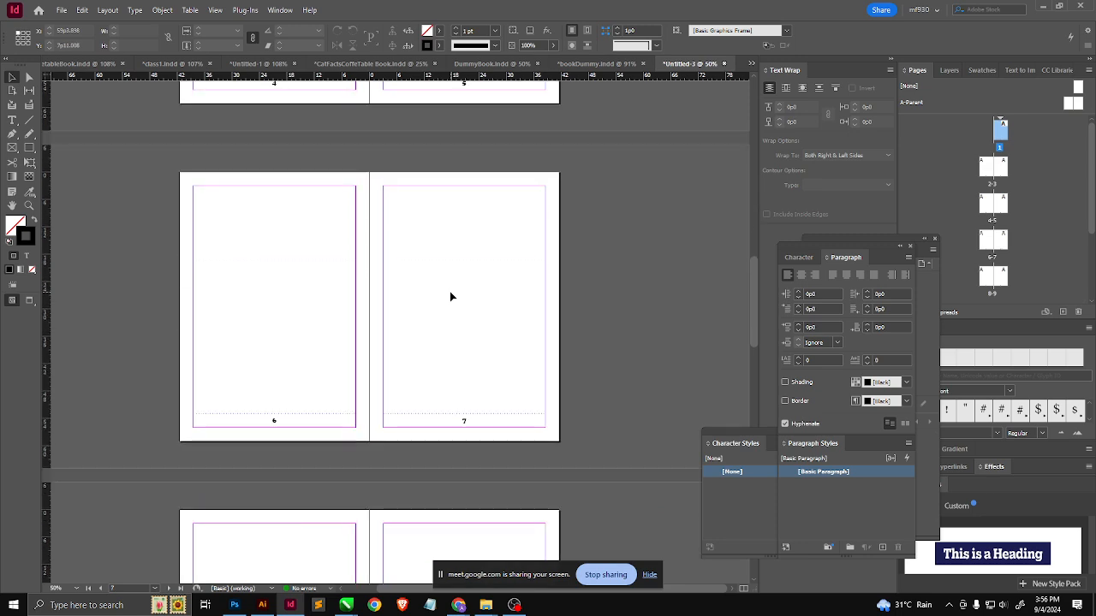
{"action": "scroll", "coordinate": [451, 295], "scroll_direction": "down", "scroll_amount": 3}
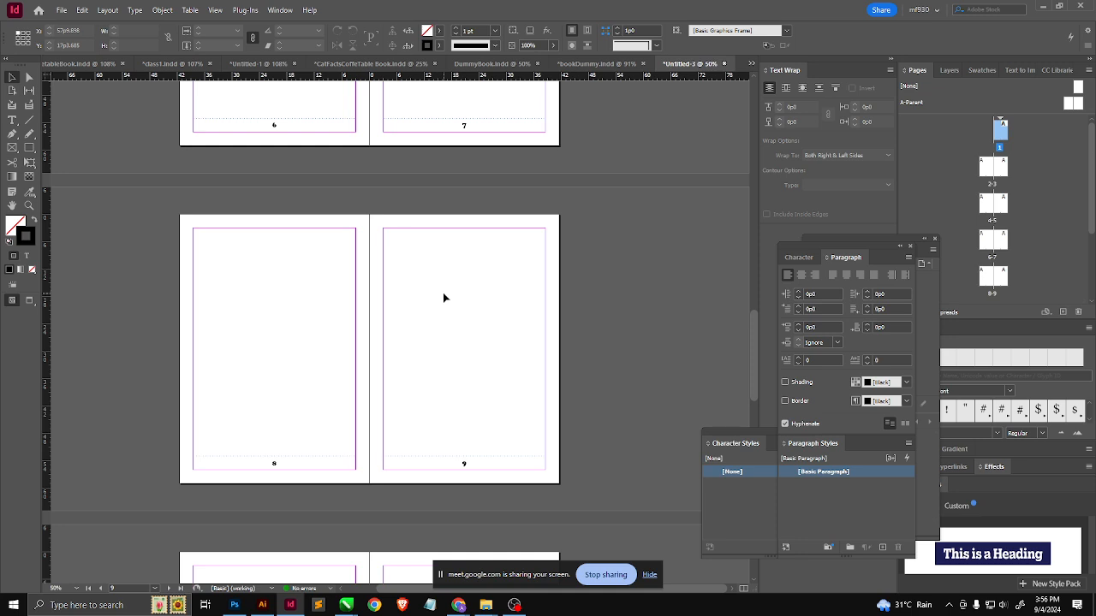
Step: Draw a rectangle about 7p4 wide and 9p8 high in the upper part of A-Parent's left-hand page
{"action": "double_click", "coordinate": [1068, 104]}
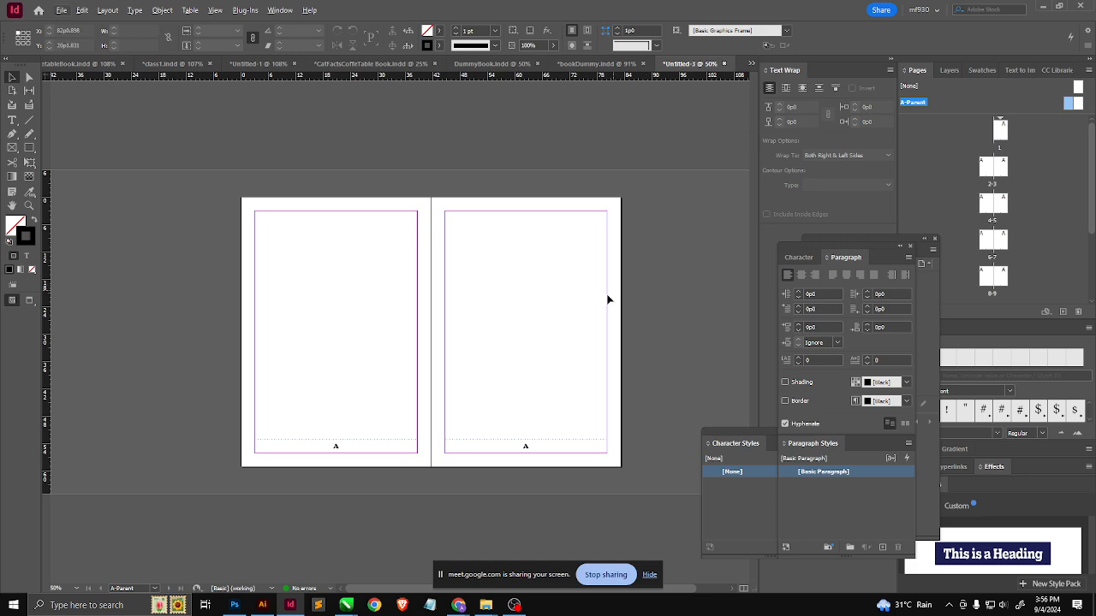
{"action": "left_click", "coordinate": [29, 148]}
{"action": "left_click_drag", "start_coordinate": [298, 252], "coordinate": [334, 296]}
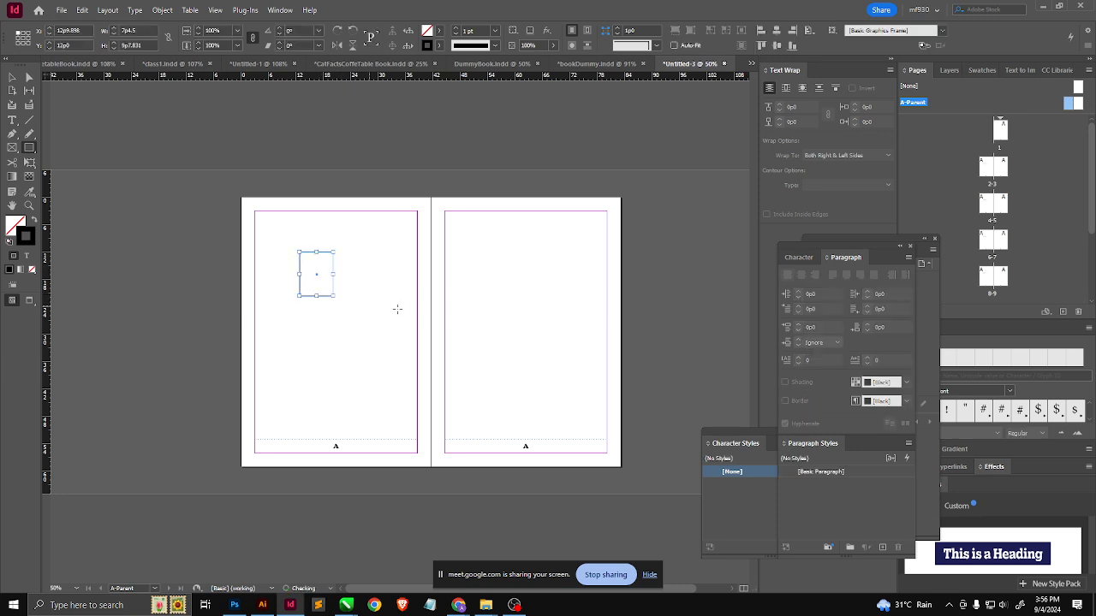
Step: Go to spread 2-3 and check through the document pages how the parent rectangle and page numbers appear
{"action": "double_click", "coordinate": [991, 168]}
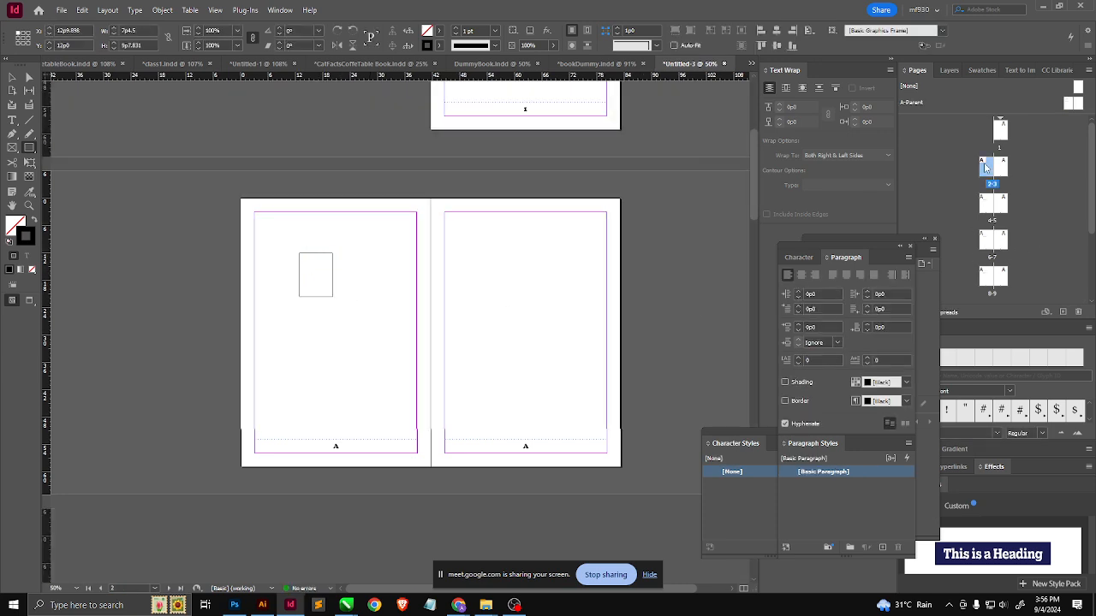
{"action": "scroll", "coordinate": [358, 303], "scroll_direction": "down", "scroll_amount": 12}
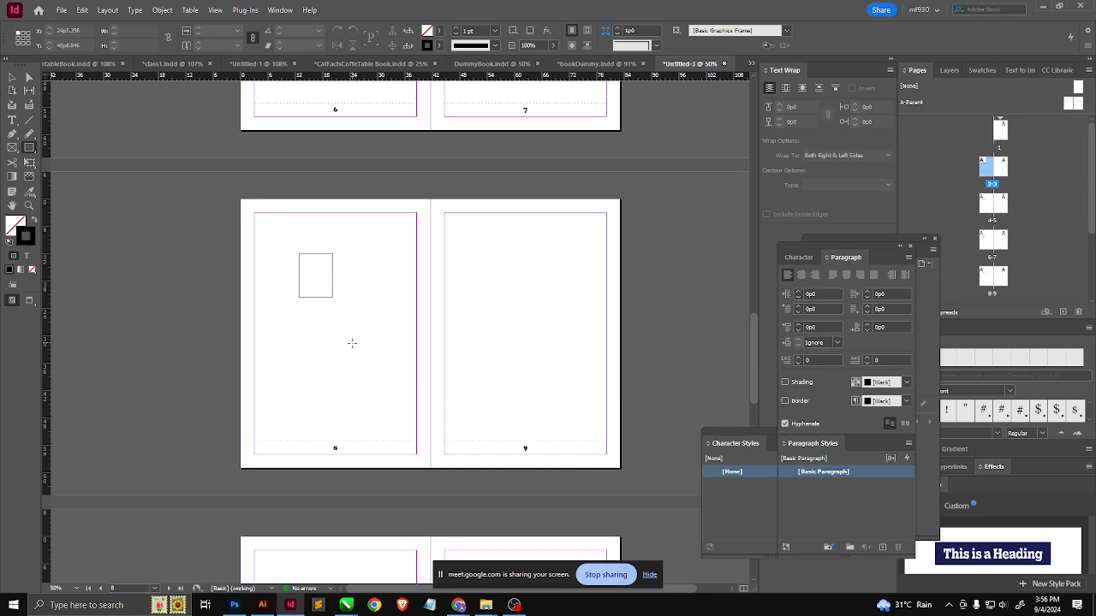
{"action": "scroll", "coordinate": [348, 355], "scroll_direction": "down", "scroll_amount": 5}
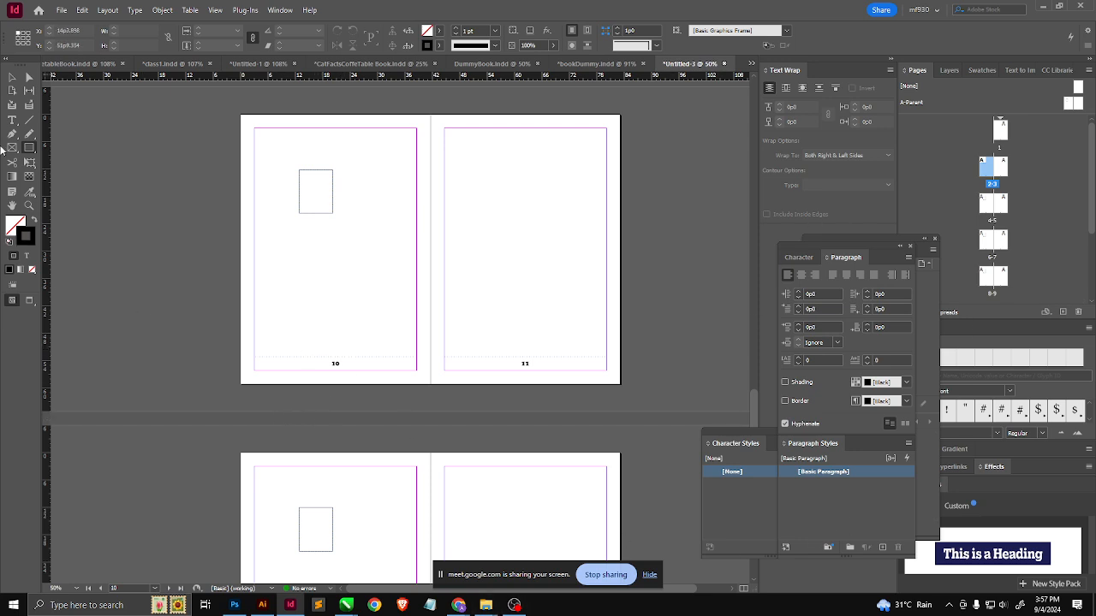
{"action": "left_click", "coordinate": [12, 79]}
{"action": "scroll", "coordinate": [431, 359], "scroll_direction": "up", "scroll_amount": 5}
{"action": "scroll", "coordinate": [423, 366], "scroll_direction": "up", "scroll_amount": 15}
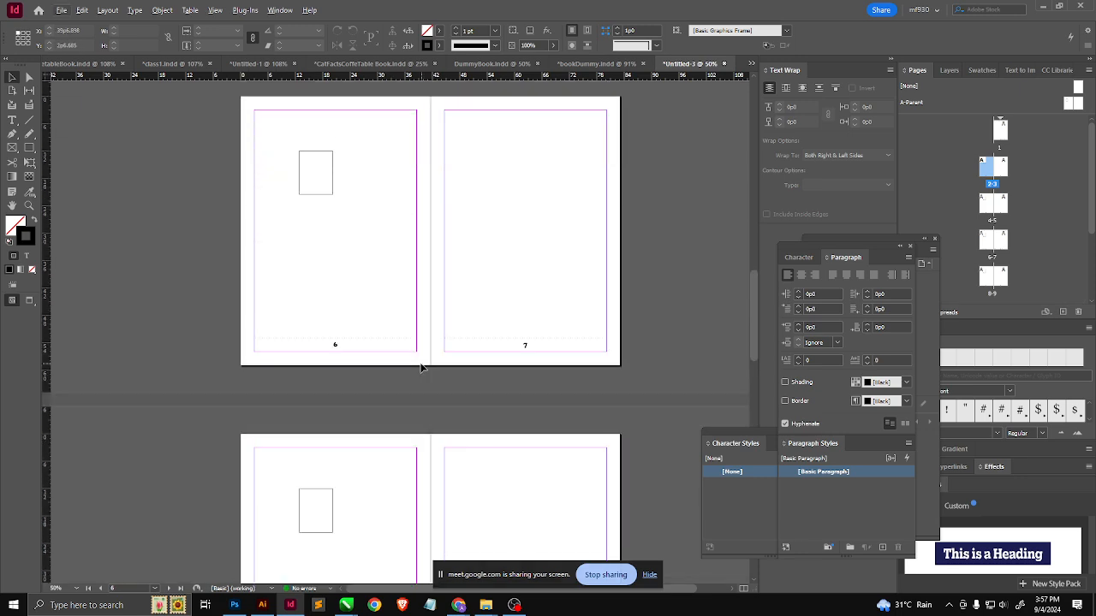
{"action": "scroll", "coordinate": [420, 364], "scroll_direction": "up", "scroll_amount": 5}
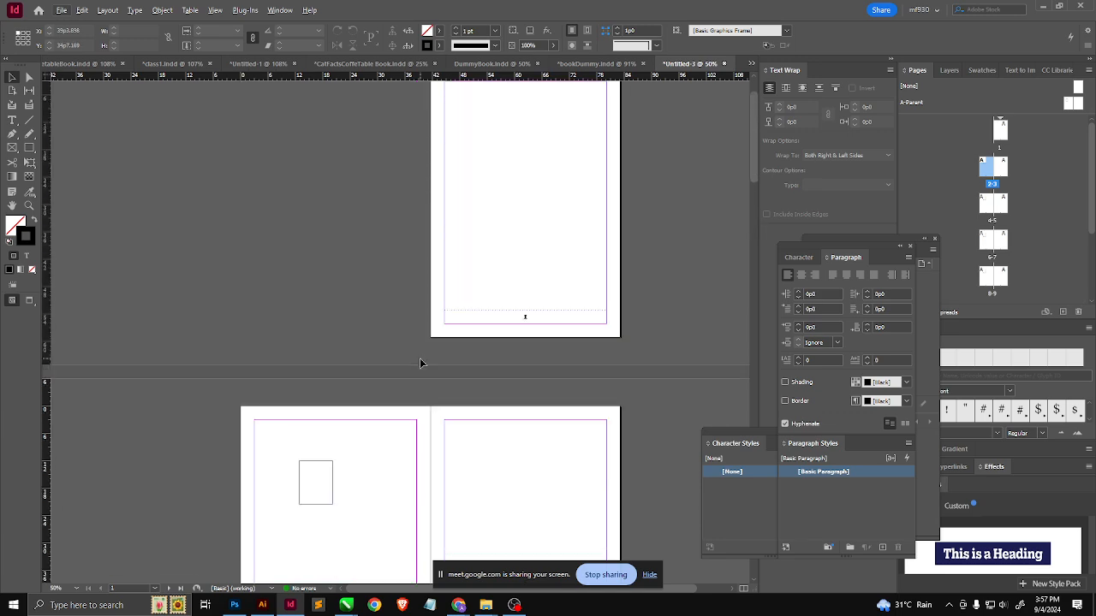
Step: Switch to the bookDummy.indd document and examine the topic list on its first page
{"action": "left_click", "coordinate": [86, 64]}
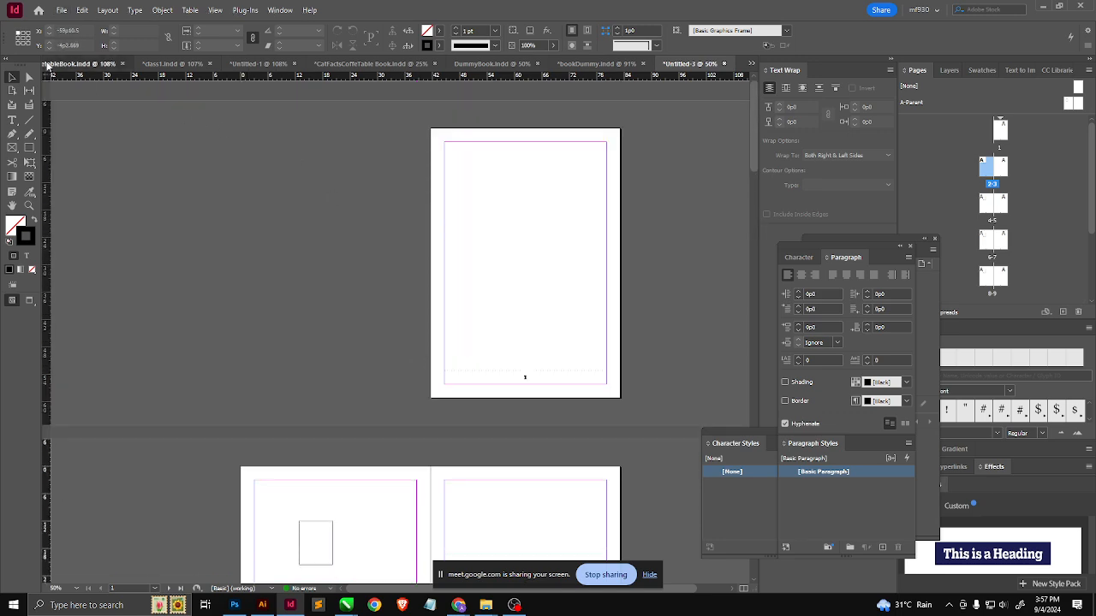
{"action": "left_click", "coordinate": [214, 63]}
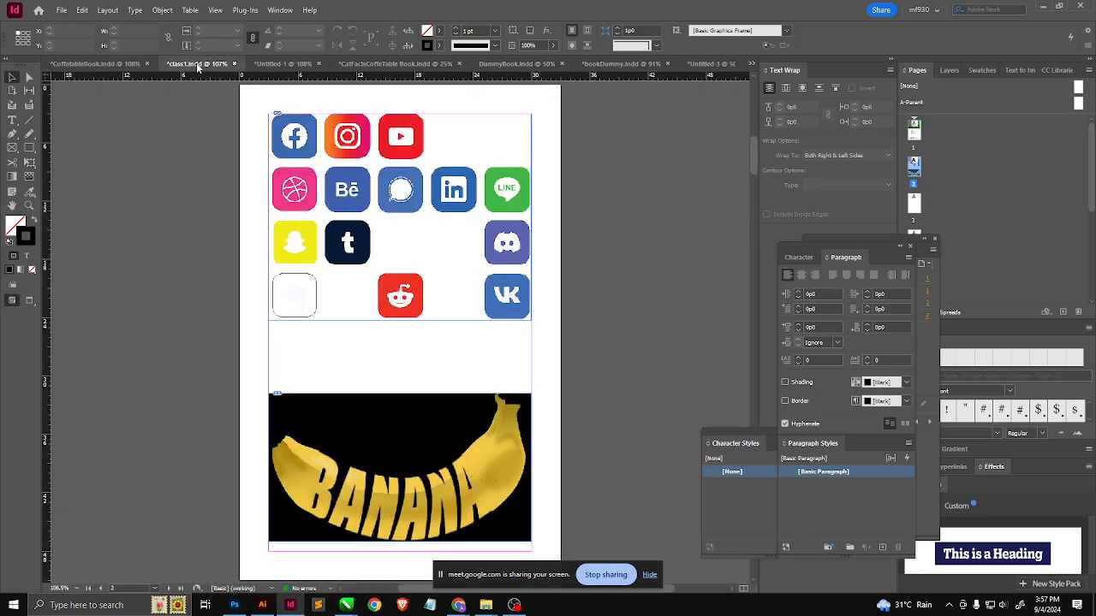
{"action": "left_click", "coordinate": [282, 63]}
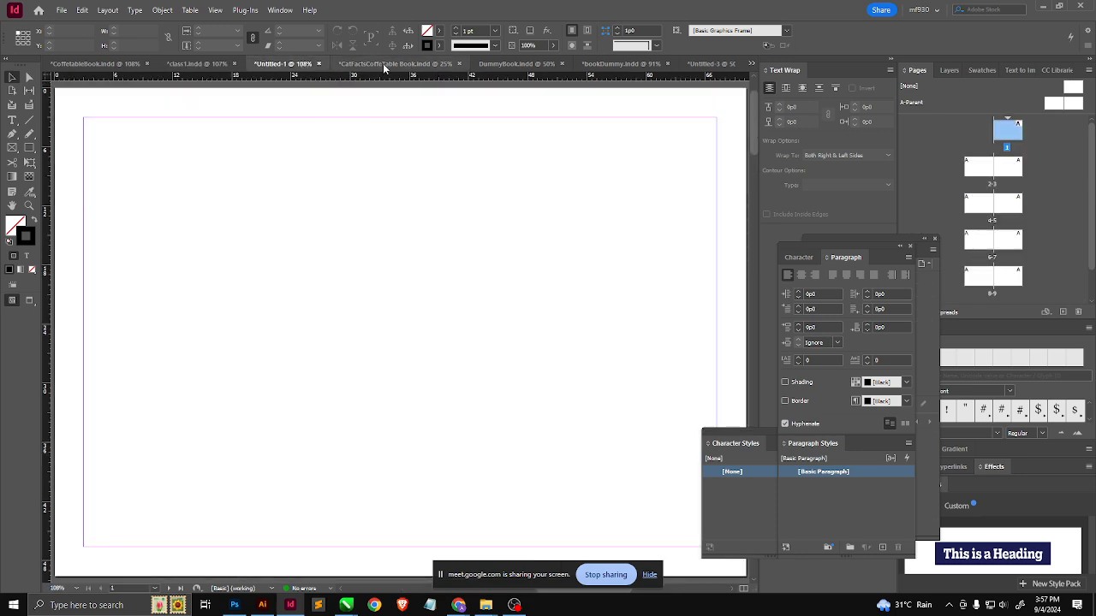
{"action": "left_click", "coordinate": [640, 63]}
{"action": "scroll", "coordinate": [215, 288], "scroll_direction": "down", "scroll_amount": 3}
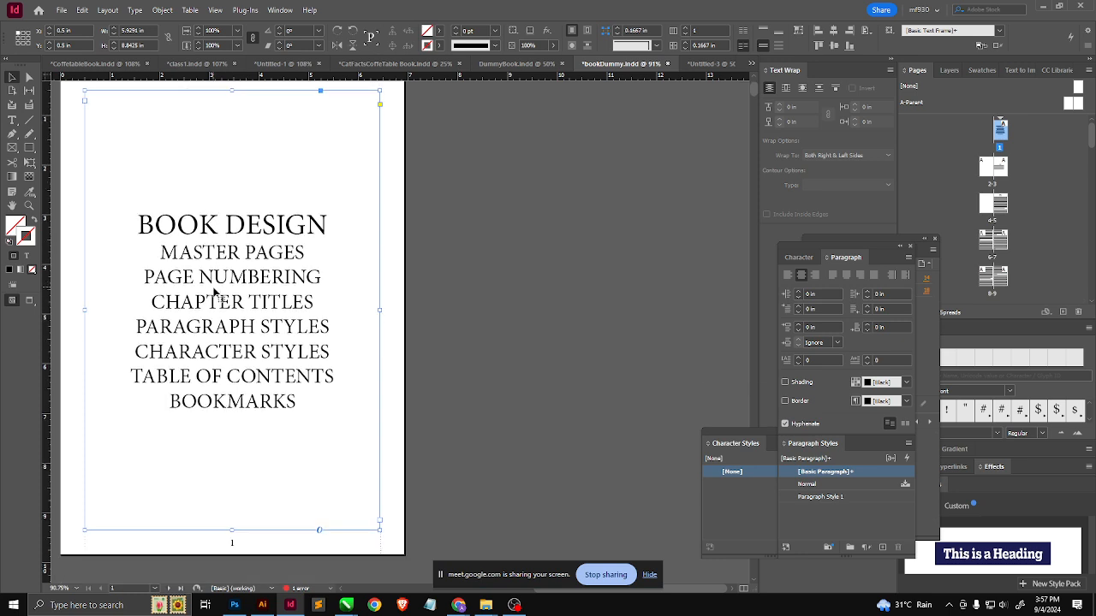
{"action": "scroll", "coordinate": [291, 271], "scroll_direction": "down", "scroll_amount": 1}
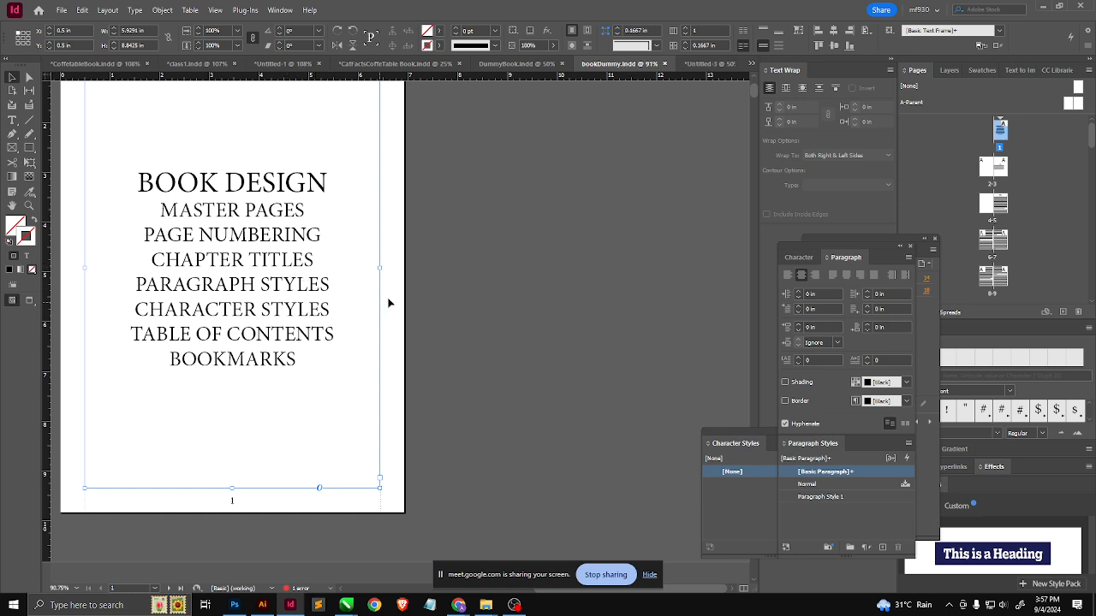
{"action": "scroll", "coordinate": [342, 330], "scroll_direction": "down", "scroll_amount": 1}
{"action": "scroll", "coordinate": [422, 310], "scroll_direction": "down", "scroll_amount": 1}
{"action": "scroll", "coordinate": [360, 382], "scroll_direction": "up", "scroll_amount": 2}
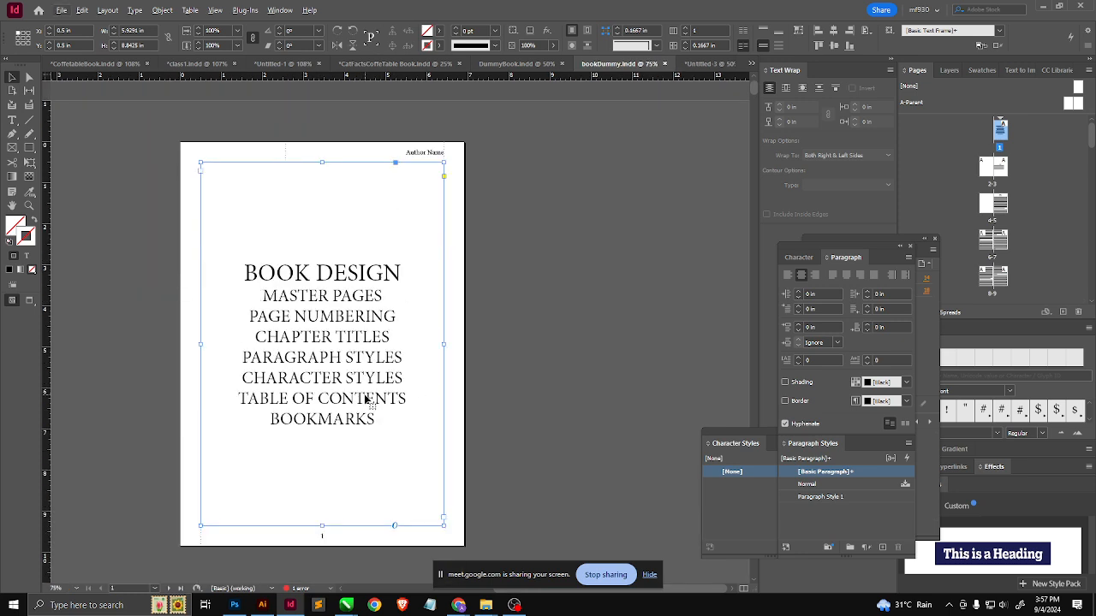
{"action": "scroll", "coordinate": [297, 306], "scroll_direction": "down", "scroll_amount": 1}
{"action": "scroll", "coordinate": [479, 338], "scroll_direction": "up", "scroll_amount": 1}
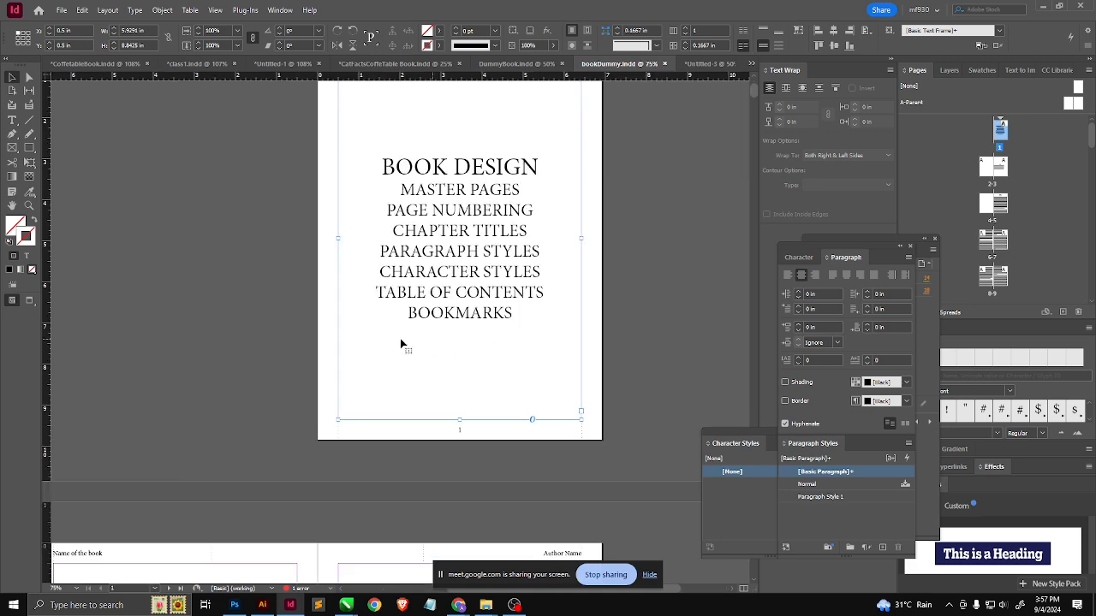
{"action": "scroll", "coordinate": [377, 355], "scroll_direction": "down", "scroll_amount": 1}
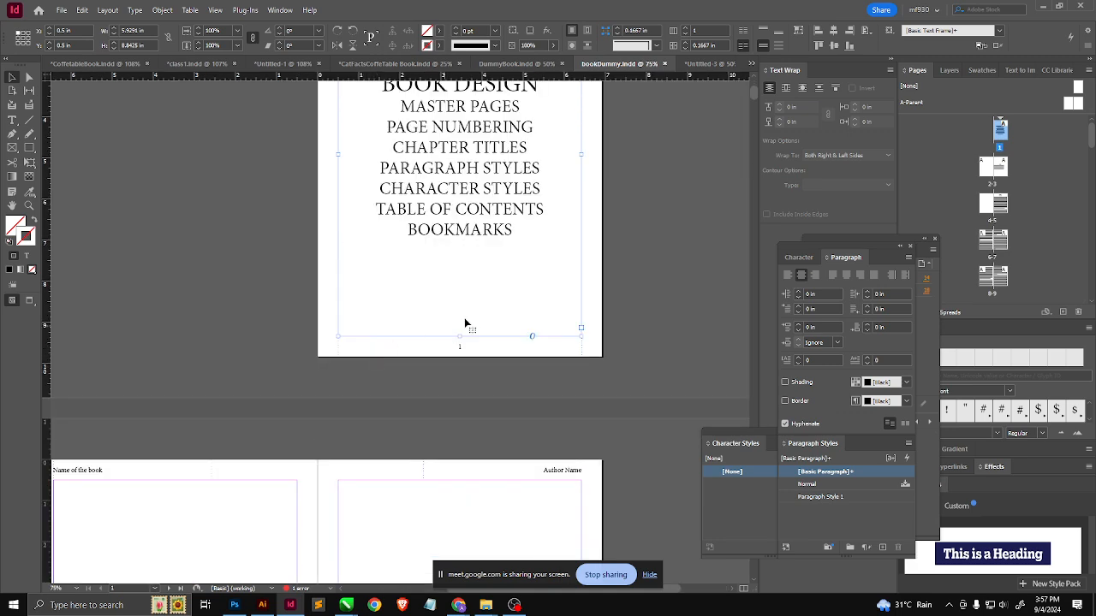
Step: Add the line "HYPERLINKS" below "BOOKMARKS" in the topic list on page 1
{"action": "double_click", "coordinate": [484, 232]}
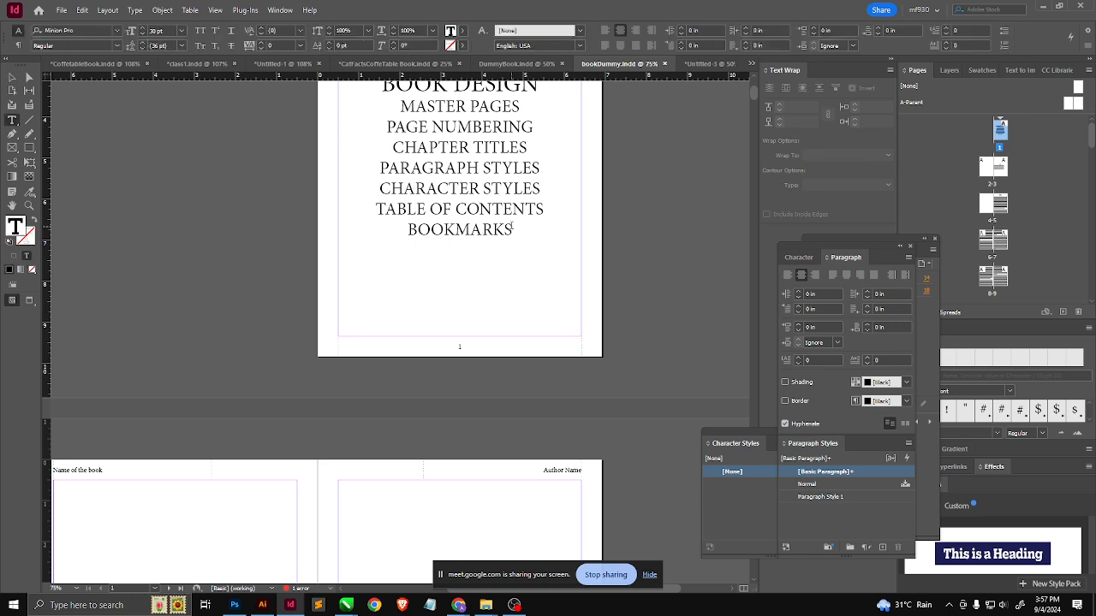
{"action": "left_click", "coordinate": [512, 228]}
{"action": "key", "text": "Return"}
{"action": "type", "text": "HYP"}
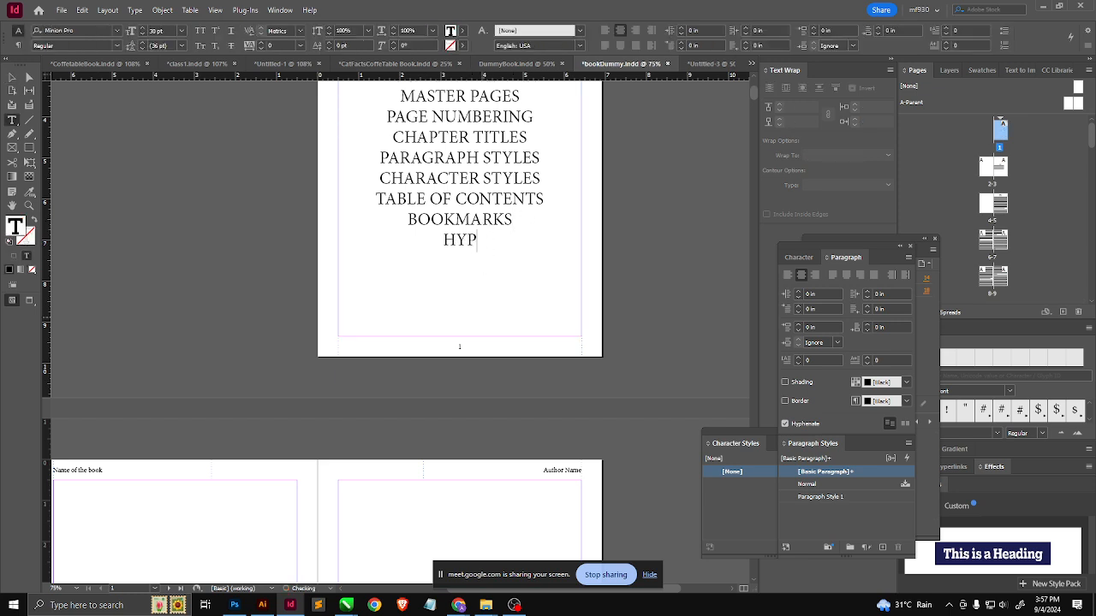
{"action": "type", "text": "ERLIN"}
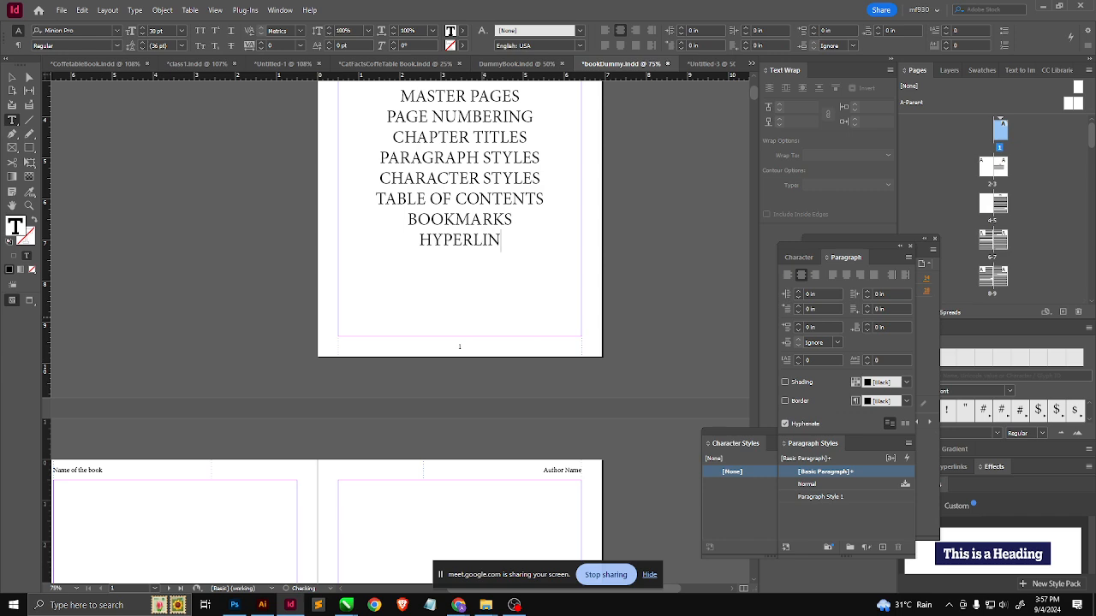
{"action": "type", "text": "KS"}
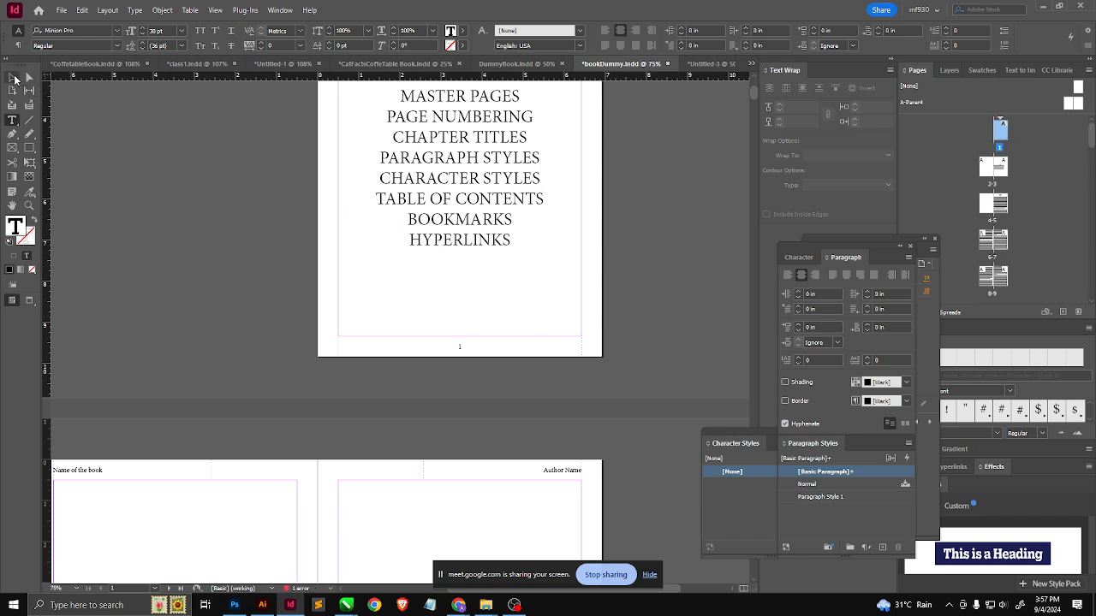
Step: Duplicate the Contents text frame below the original on page 3 and reduce the copy's height to about 0.76 in
{"action": "left_click", "coordinate": [14, 78]}
{"action": "scroll", "coordinate": [386, 274], "scroll_direction": "down", "scroll_amount": 6}
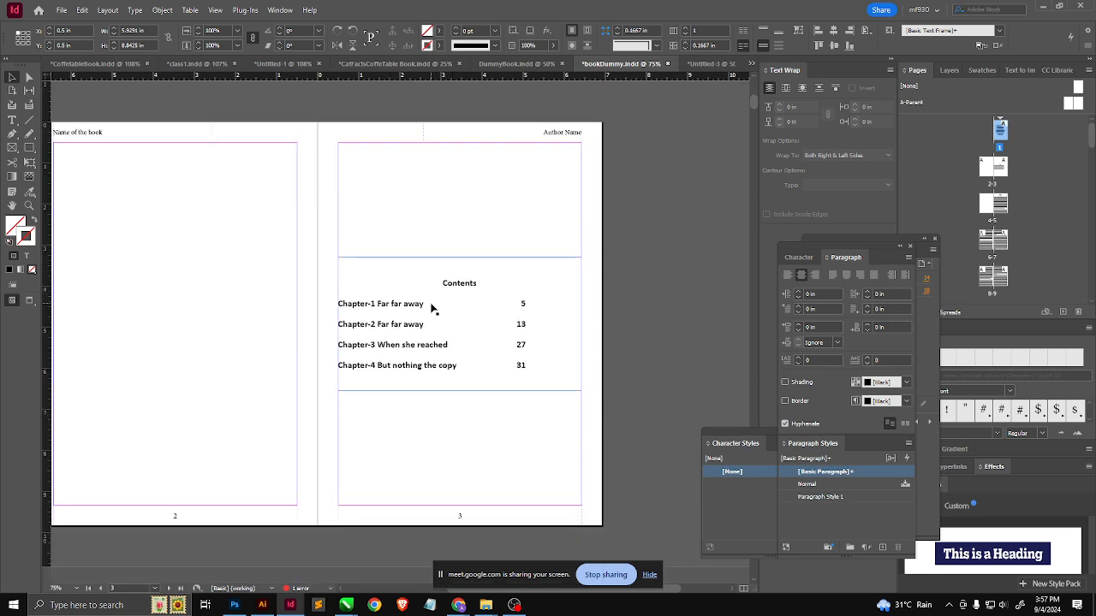
{"action": "left_click", "coordinate": [432, 308]}
{"action": "left_click_drag", "start_coordinate": [423, 328], "coordinate": [426, 445]}
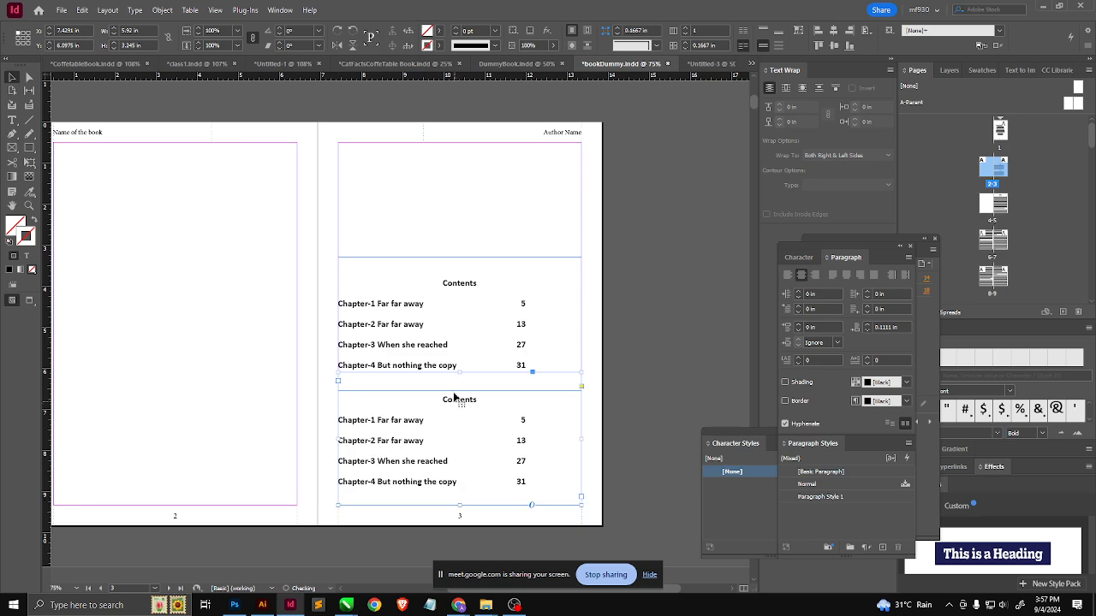
{"action": "left_click_drag", "start_coordinate": [460, 372], "coordinate": [448, 424]}
{"action": "double_click", "coordinate": [451, 440]}
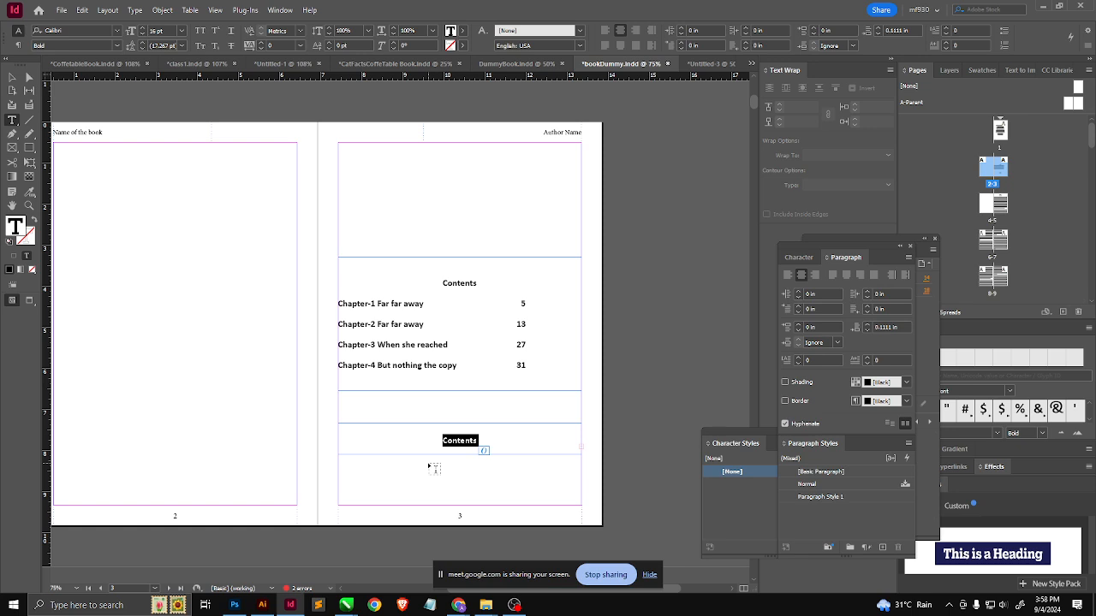
{"action": "type", "text": "W"}
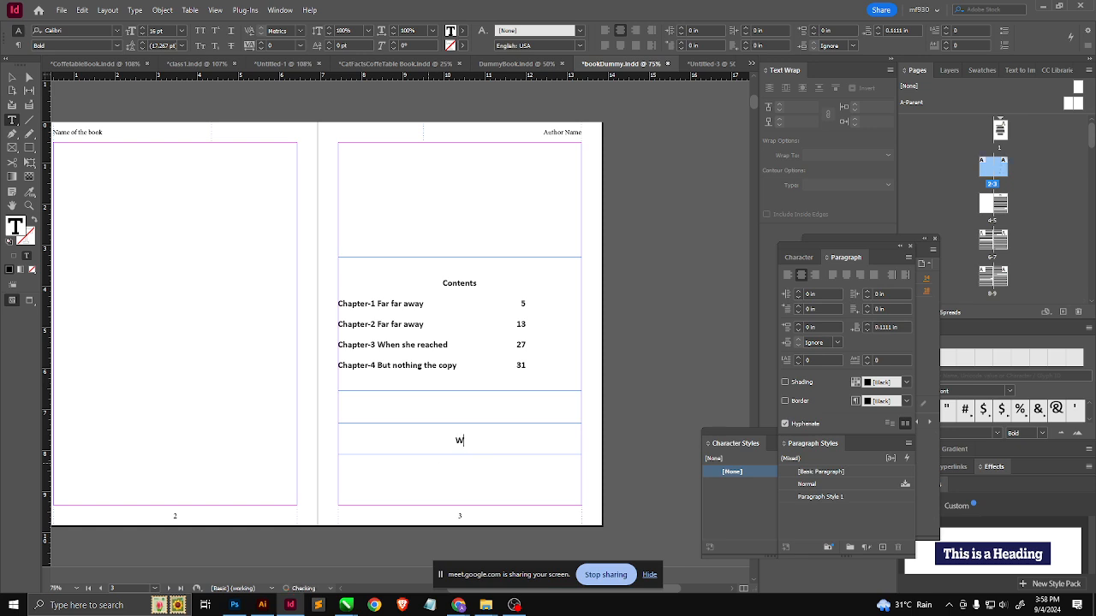
{"action": "type", "text": "WW."}
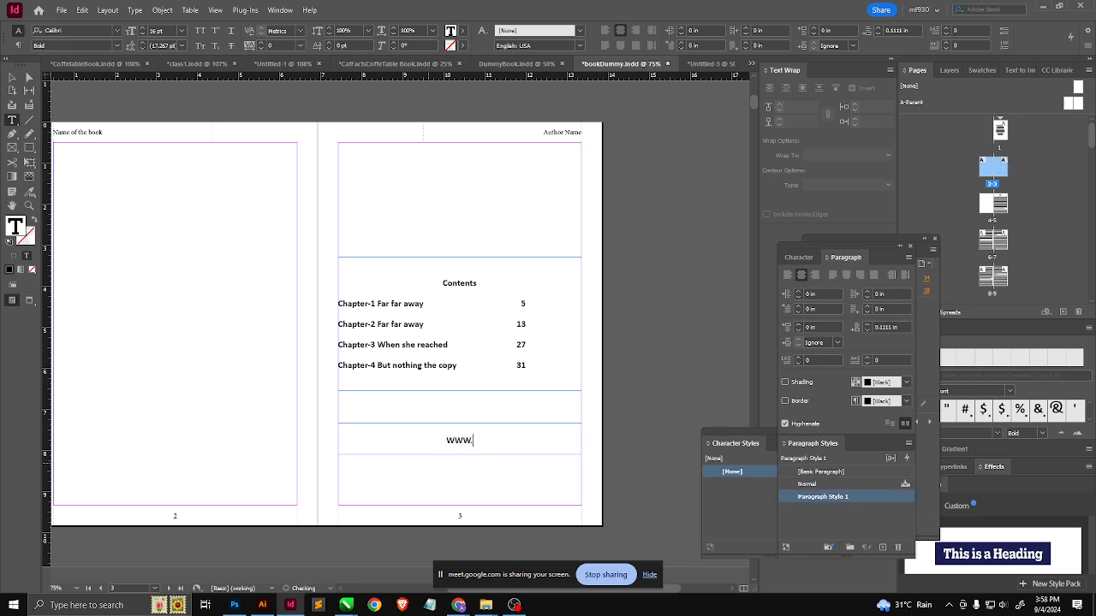
{"action": "type", "text": "FRAMBOXX.IN"}
{"action": "triple_click", "coordinate": [456, 440]}
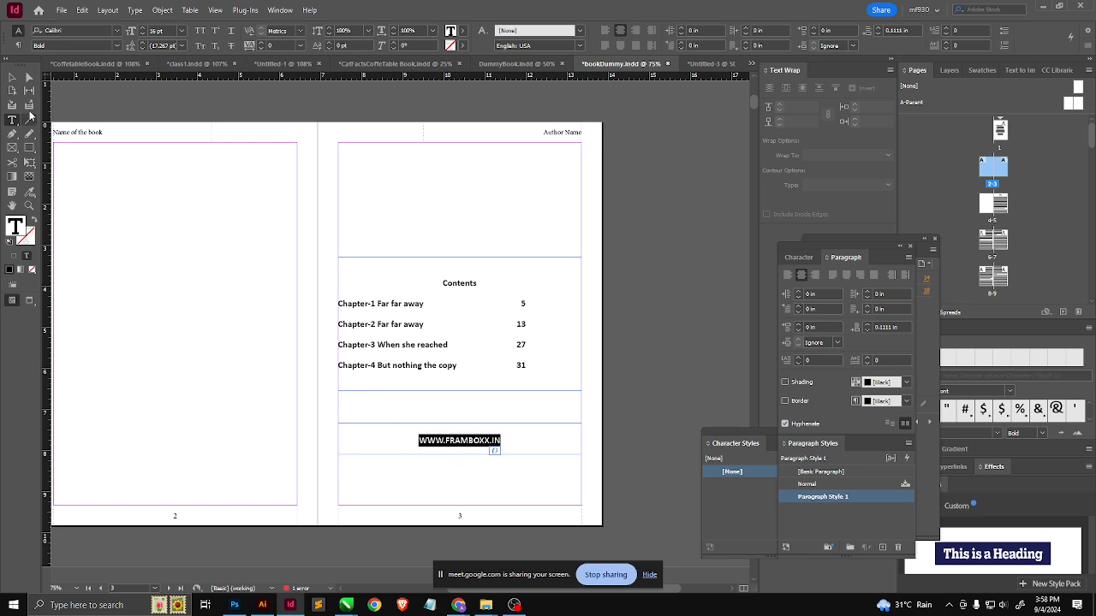
Step: Select the web address frame on page 3, then show the Hyperlinks panel and float it beside the page
{"action": "left_click", "coordinate": [12, 78]}
{"action": "left_click", "coordinate": [245, 9]}
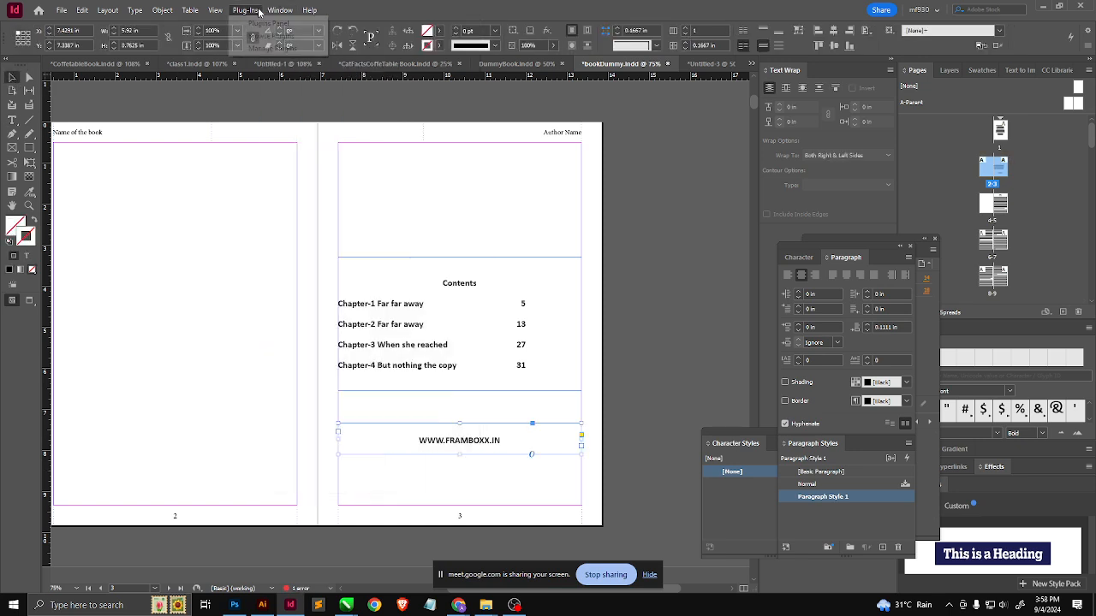
{"action": "mouse_move", "coordinate": [278, 11]}
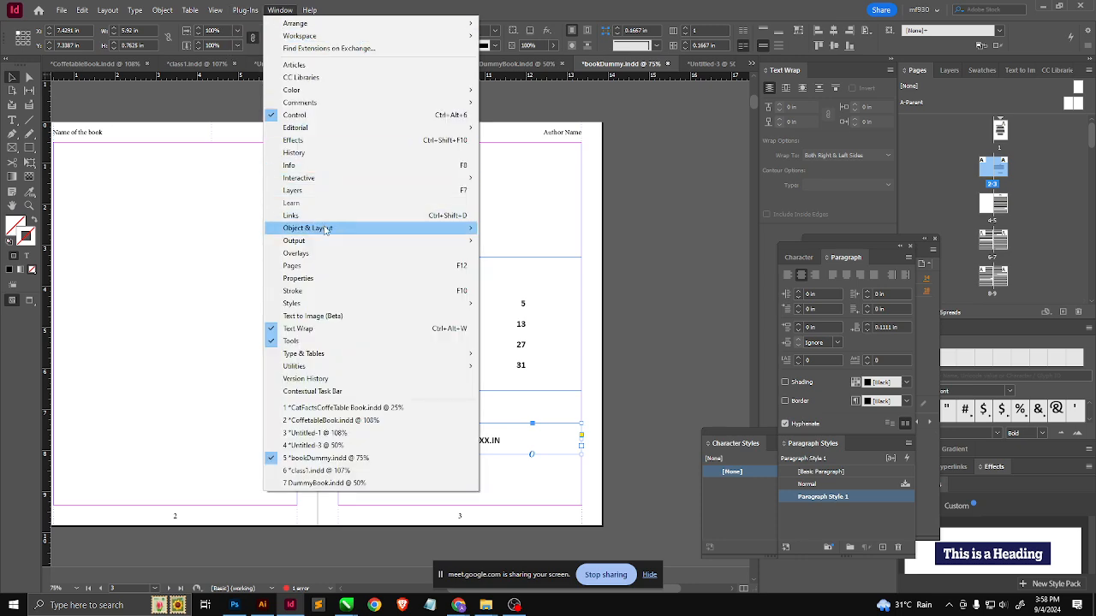
{"action": "mouse_move", "coordinate": [323, 184]}
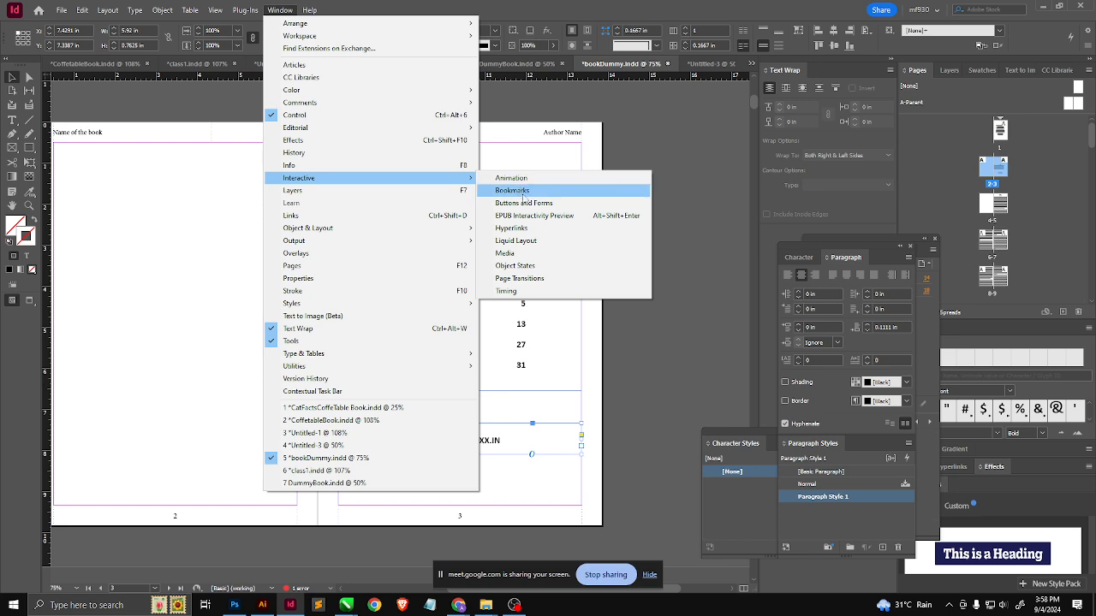
{"action": "left_click", "coordinate": [516, 230]}
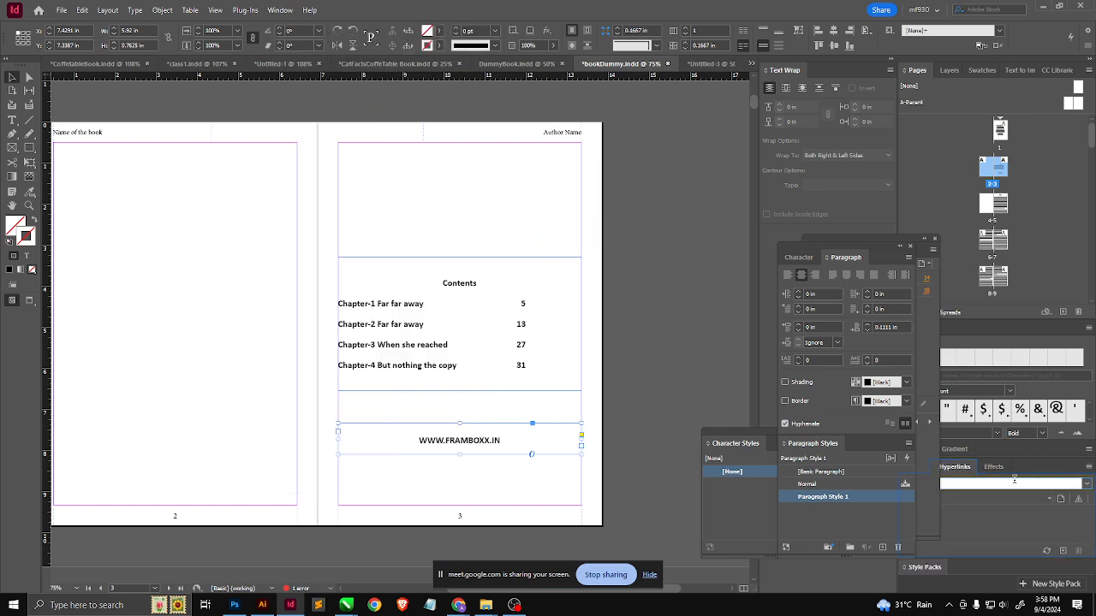
{"action": "left_click_drag", "start_coordinate": [956, 472], "coordinate": [618, 115]}
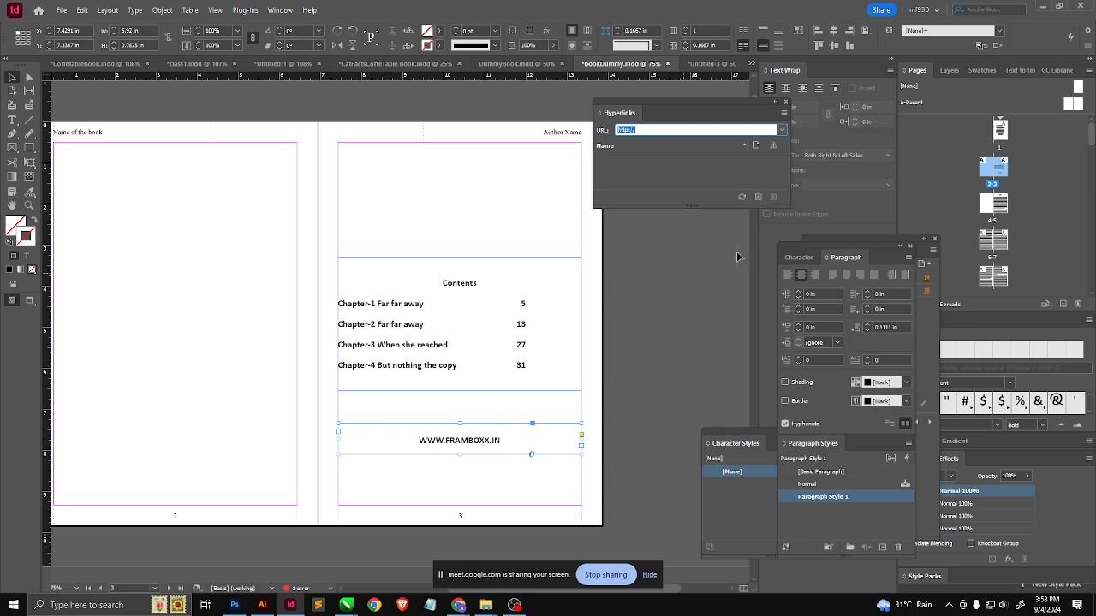
{"action": "left_click", "coordinate": [756, 197]}
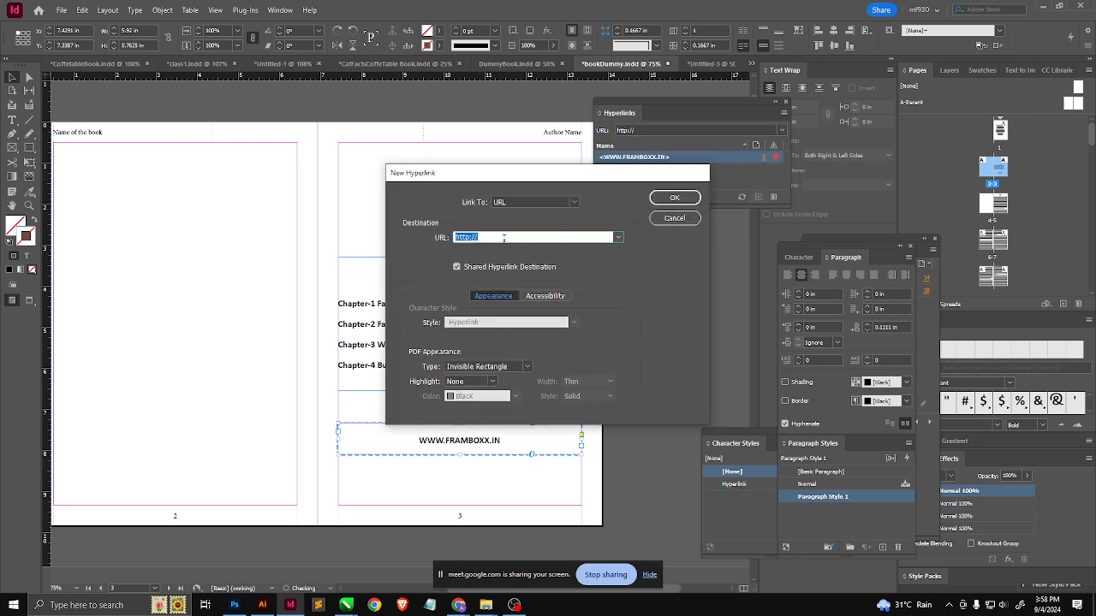
{"action": "left_click", "coordinate": [492, 237]}
{"action": "type", "text": "www.frameboxx.in"}
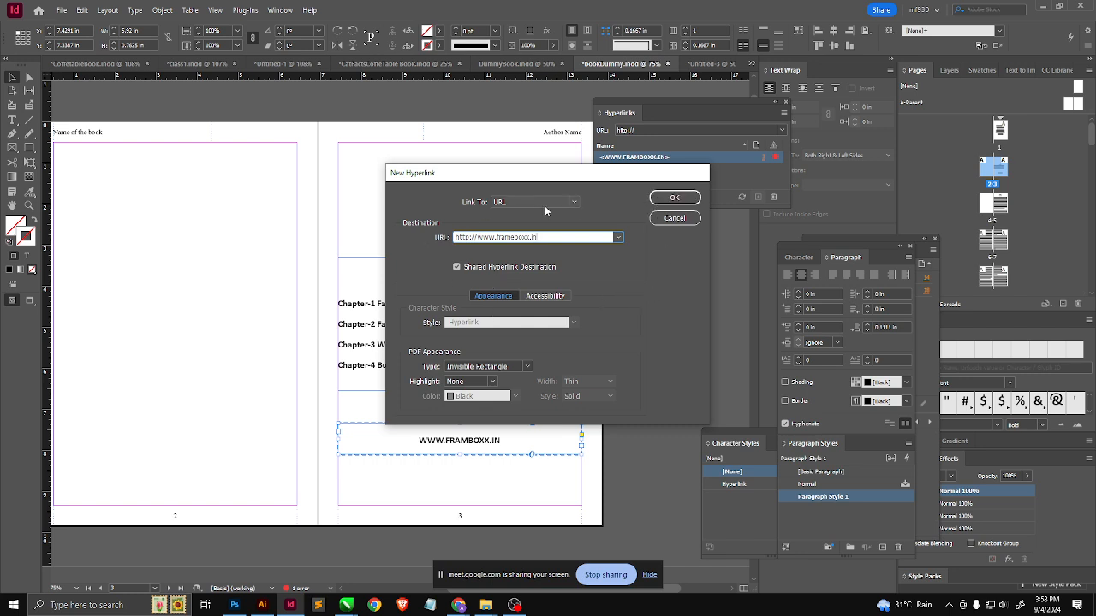
{"action": "left_click", "coordinate": [574, 203]}
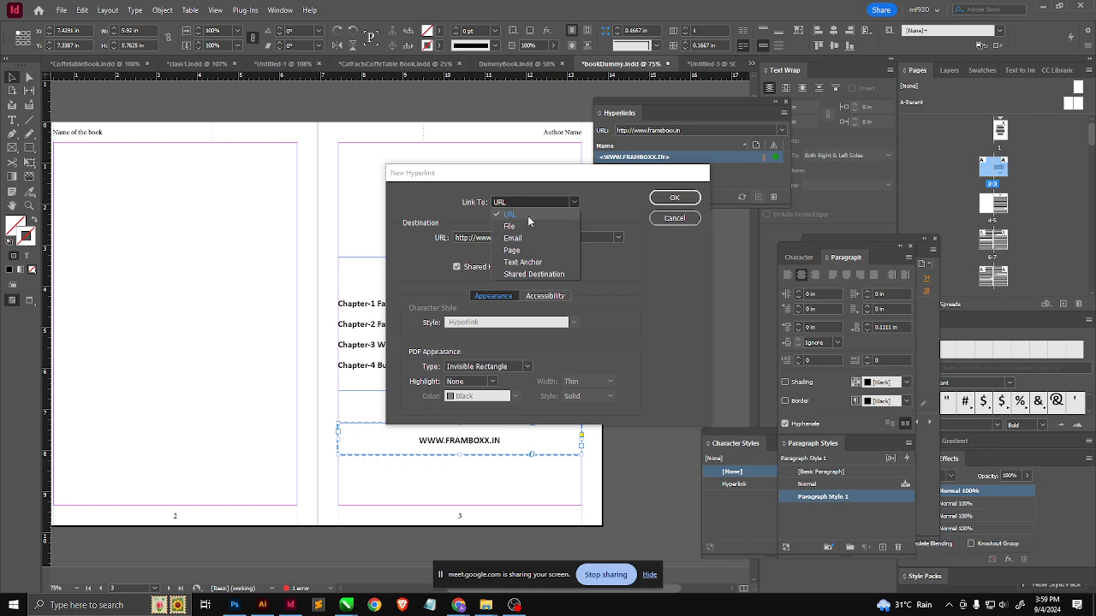
{"action": "left_click", "coordinate": [516, 219]}
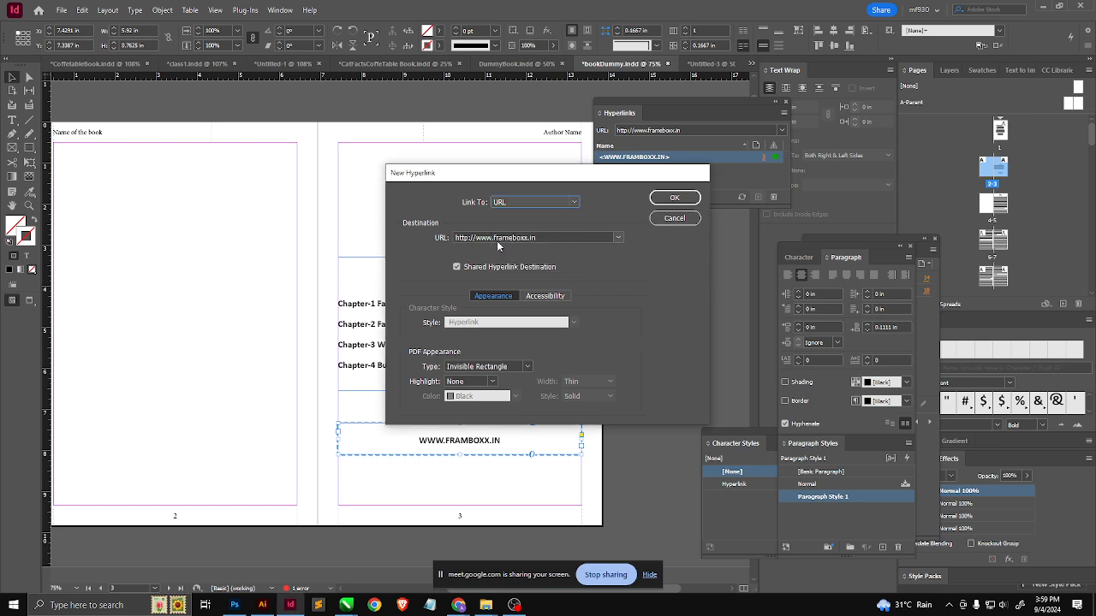
{"action": "left_click", "coordinate": [671, 199]}
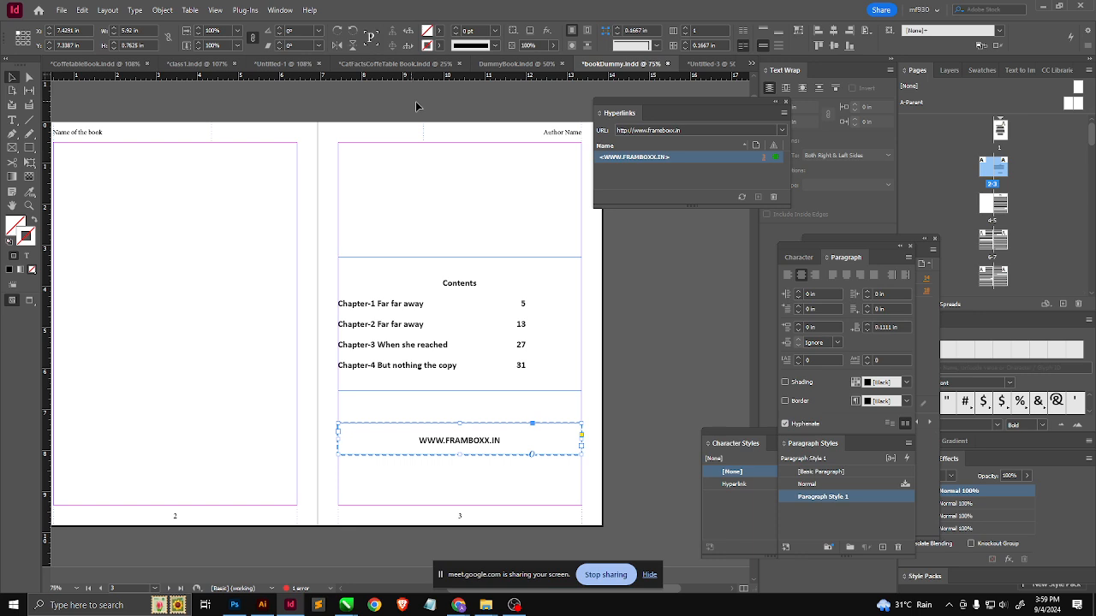
{"action": "left_click", "coordinate": [280, 11]}
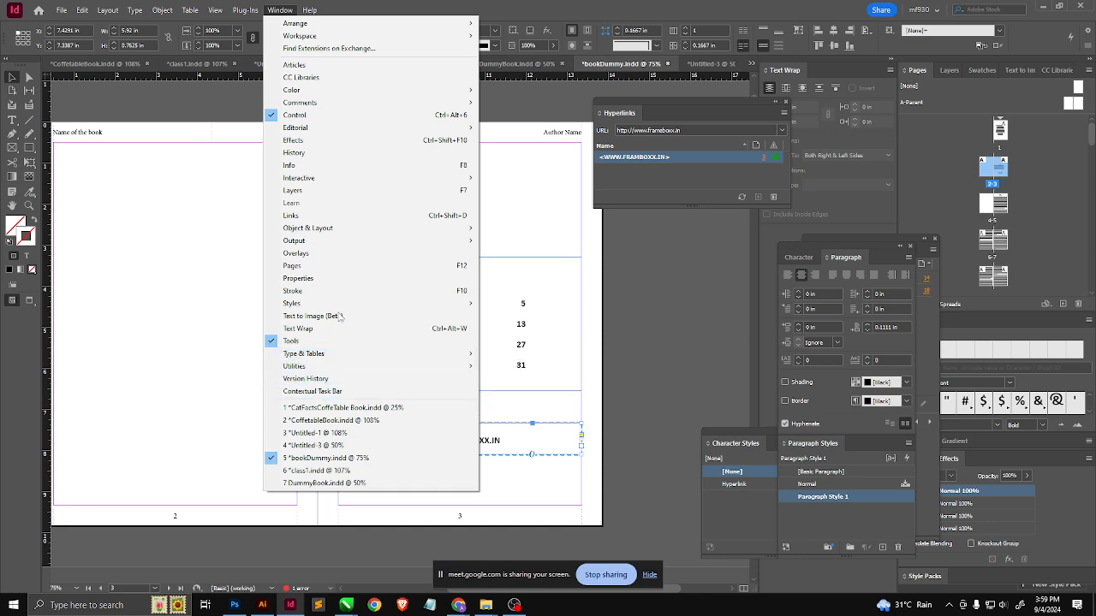
{"action": "mouse_move", "coordinate": [332, 230]}
{"action": "left_click", "coordinate": [710, 190]}
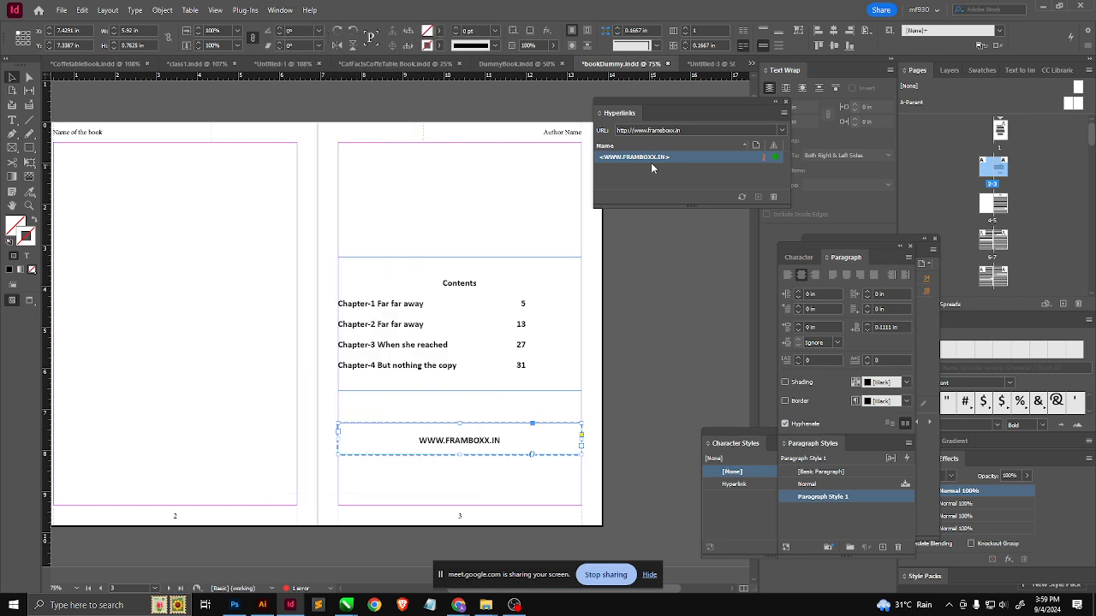
Step: Test the new hyperlink by opening its URL in the browser, then return to InDesign
{"action": "left_click", "coordinate": [742, 197]}
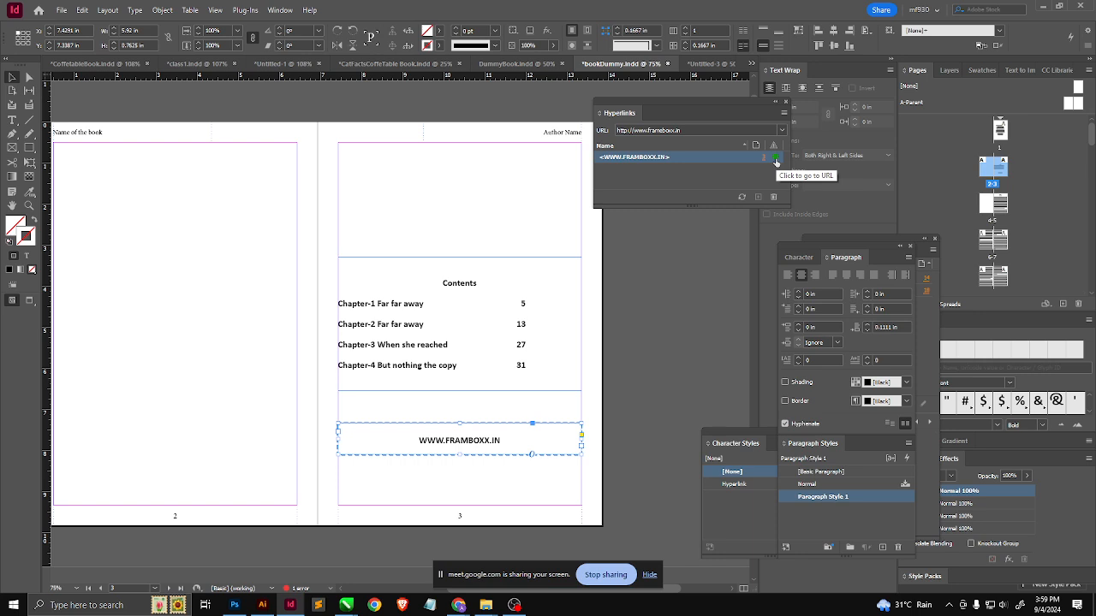
{"action": "left_click", "coordinate": [776, 160]}
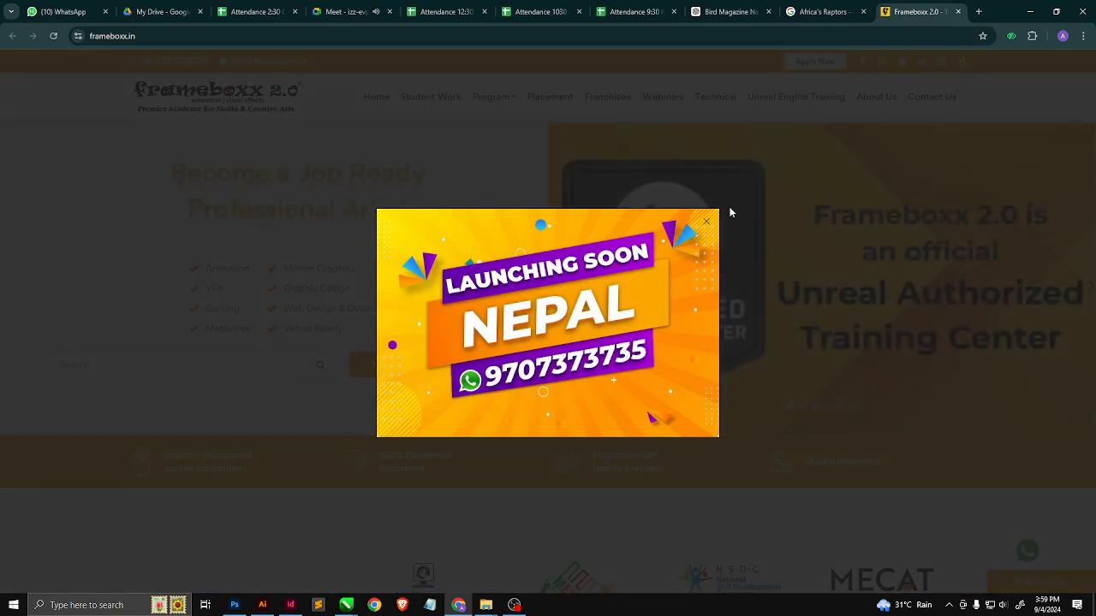
{"action": "key", "text": "alt+Tab"}
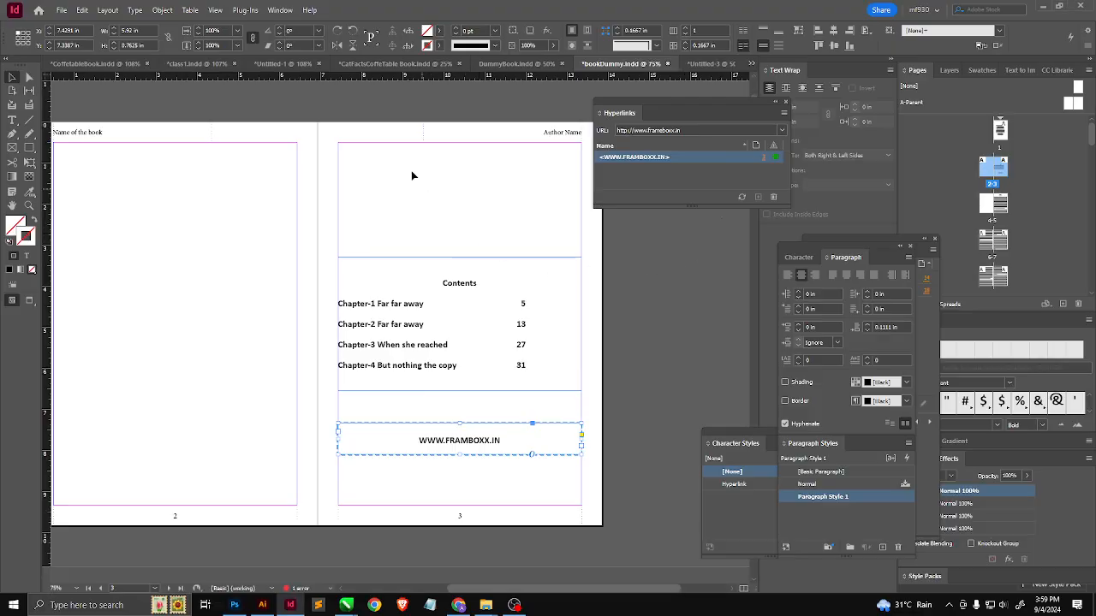
Step: Start exporting the document in Adobe PDF (Print) format as bookDummy in the 330mfInDesign folder
{"action": "left_click", "coordinate": [61, 10]}
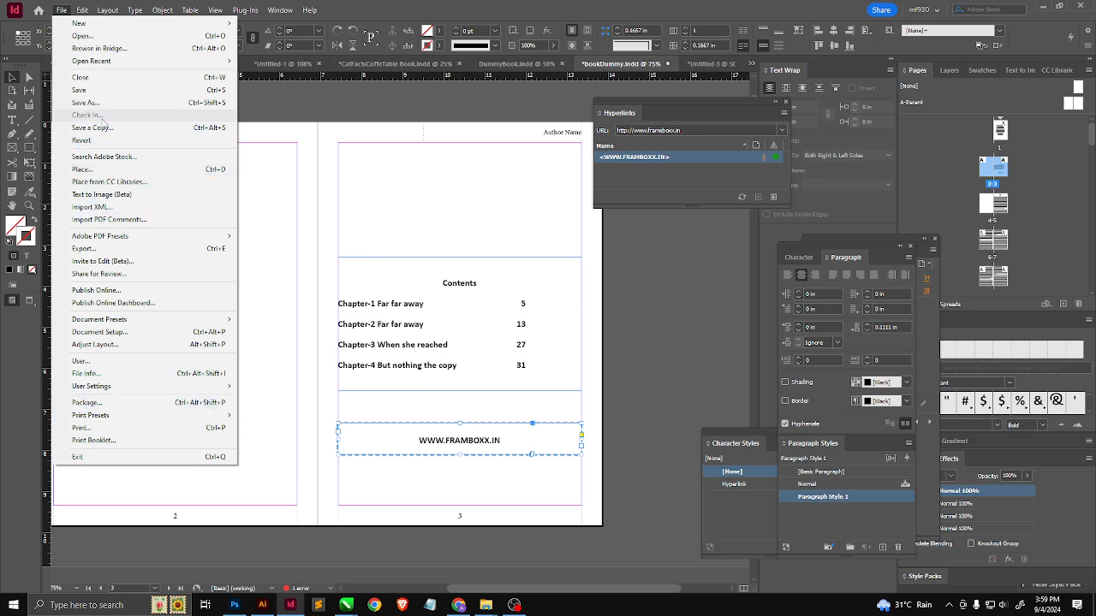
{"action": "left_click", "coordinate": [103, 250]}
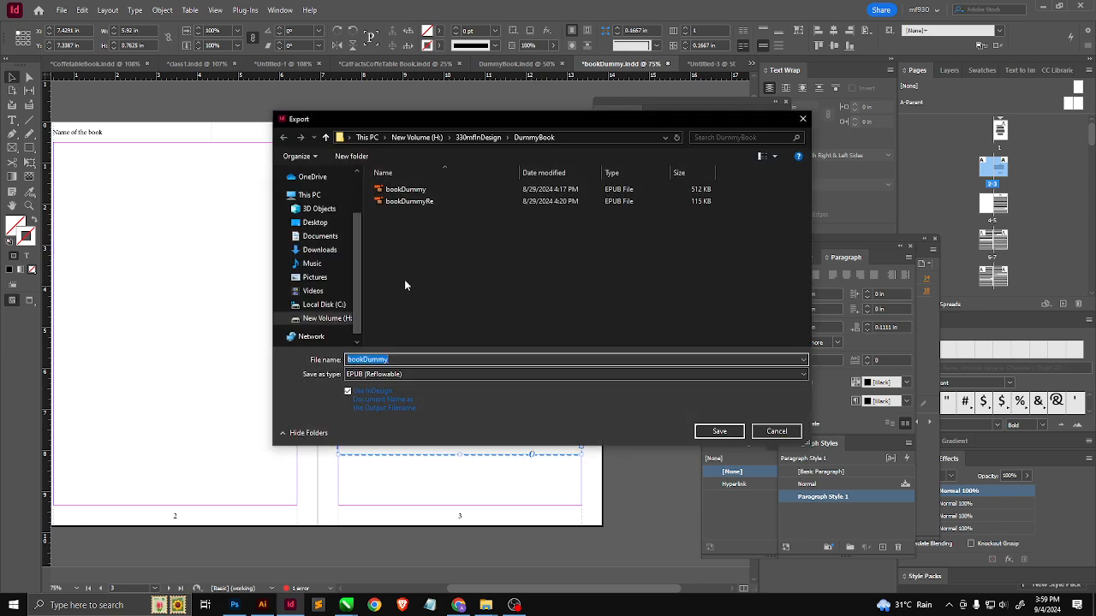
{"action": "left_click", "coordinate": [480, 137]}
{"action": "left_click", "coordinate": [411, 374]}
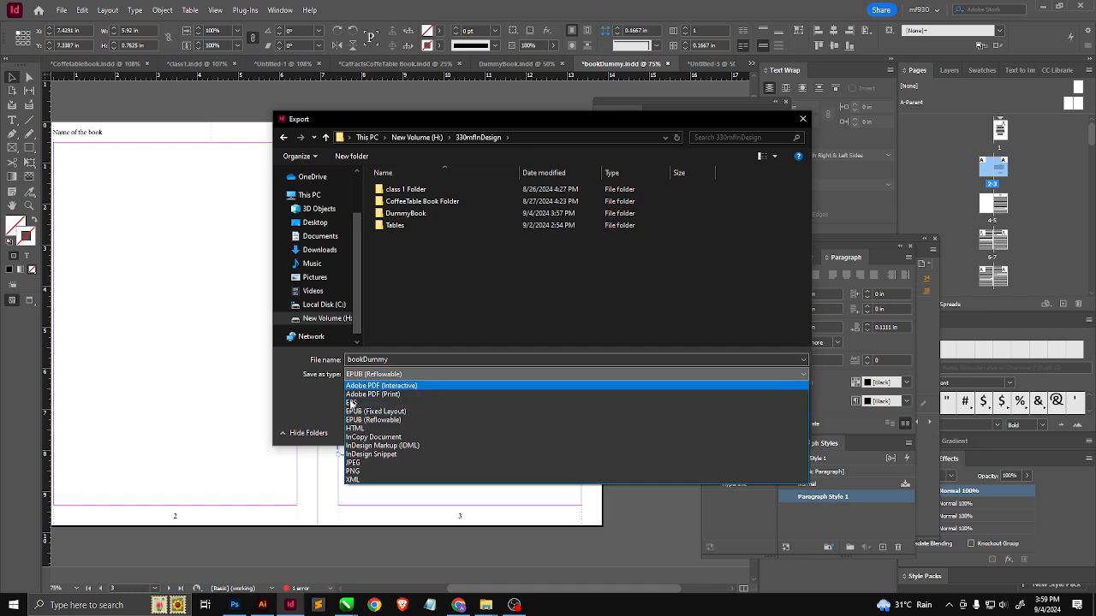
{"action": "left_click", "coordinate": [368, 360]}
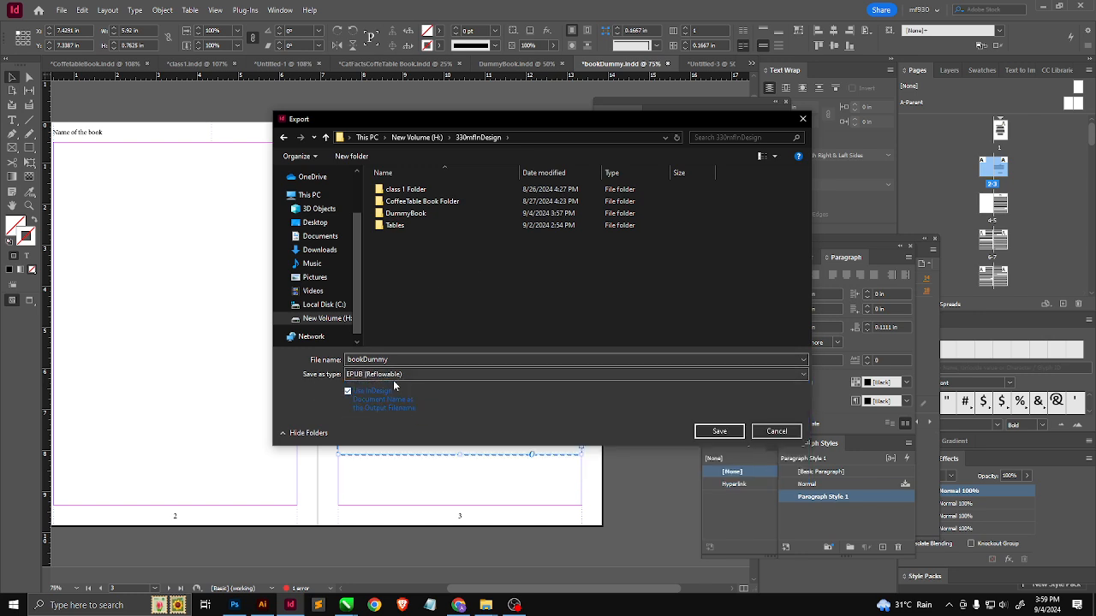
{"action": "left_click", "coordinate": [392, 377]}
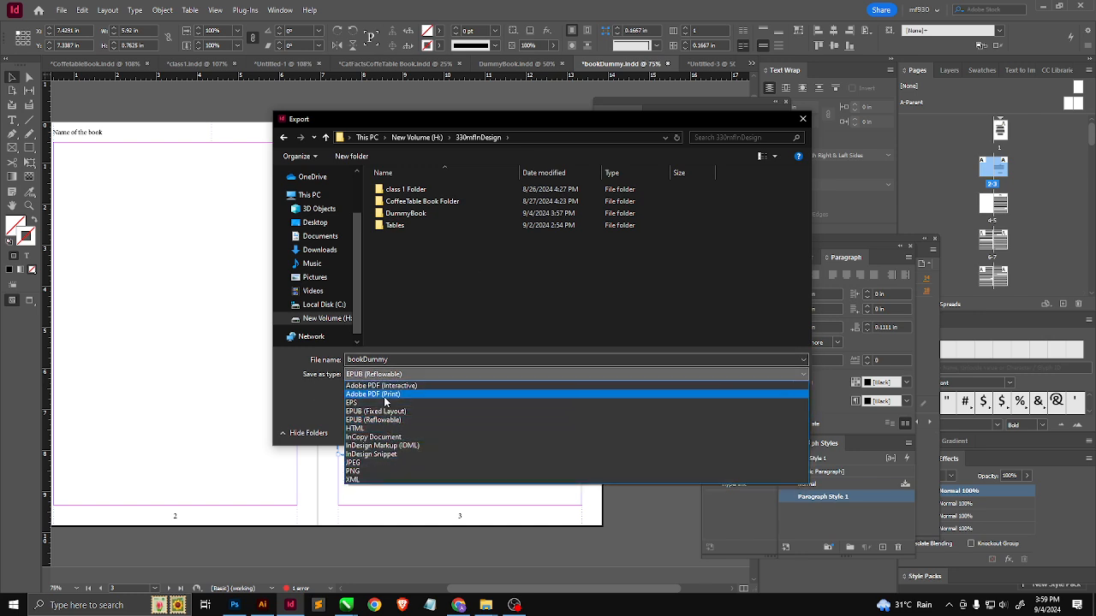
{"action": "left_click", "coordinate": [390, 395]}
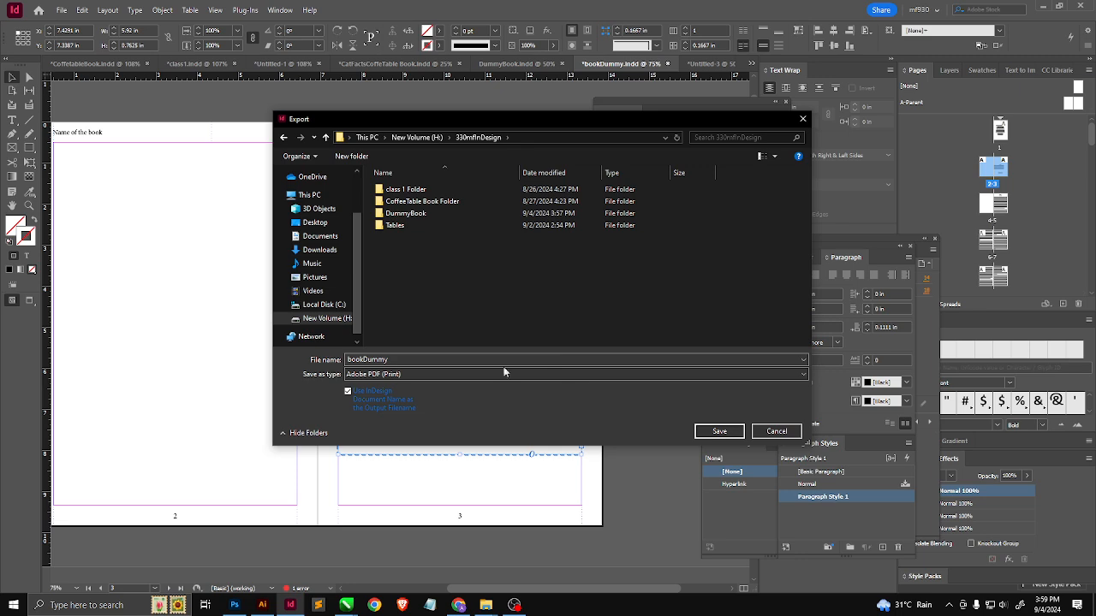
{"action": "left_click", "coordinate": [451, 360]}
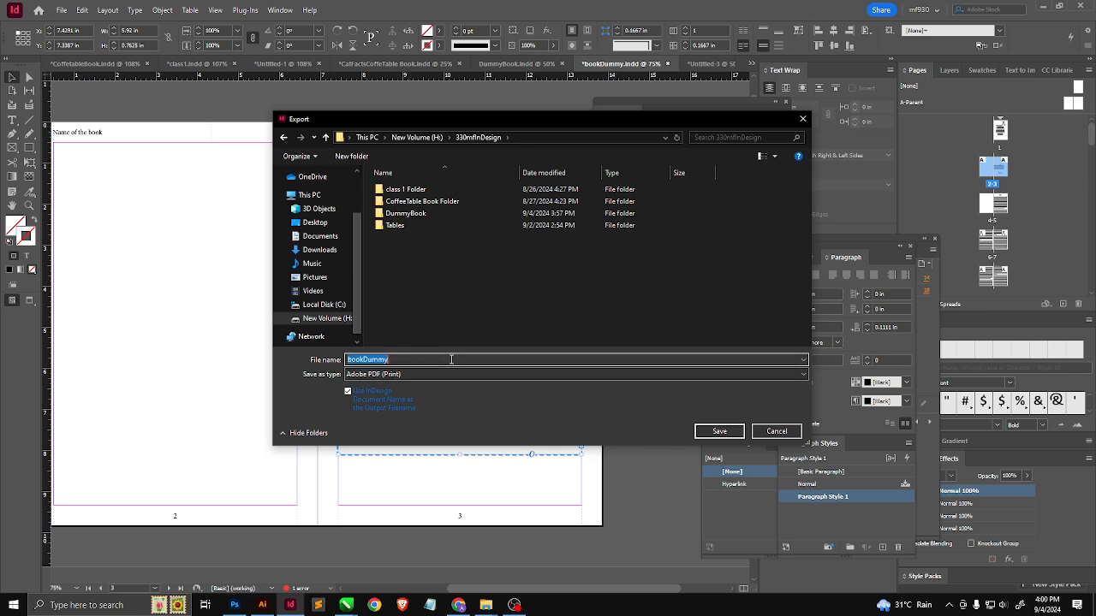
{"action": "left_click", "coordinate": [718, 430]}
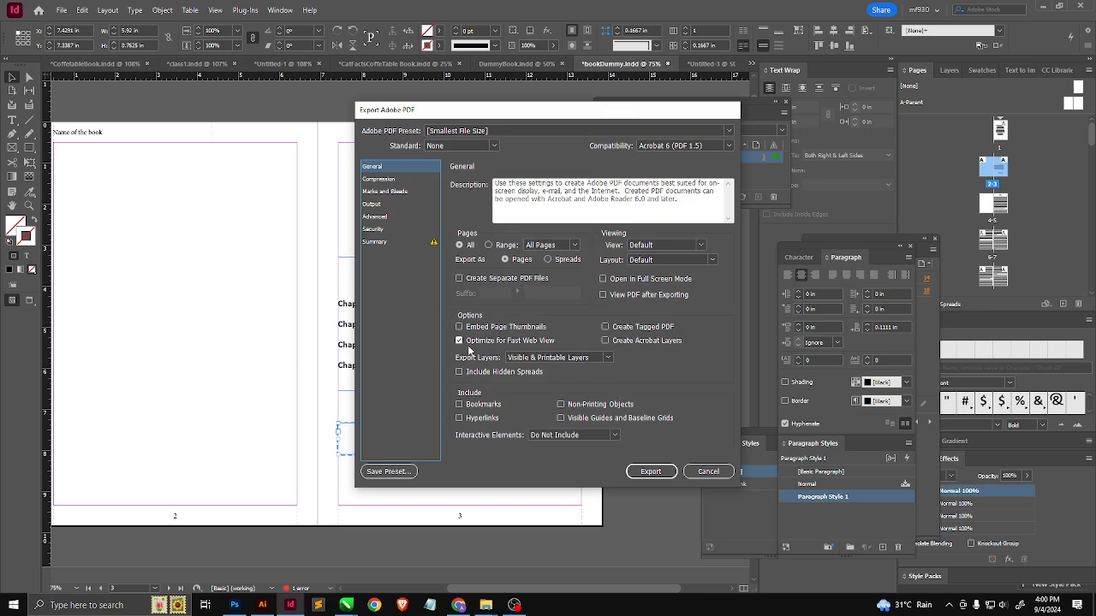
Step: Include bookmarks and hyperlinks in the PDF and run the export despite the overset text
{"action": "left_click", "coordinate": [459, 405]}
{"action": "left_click", "coordinate": [458, 418]}
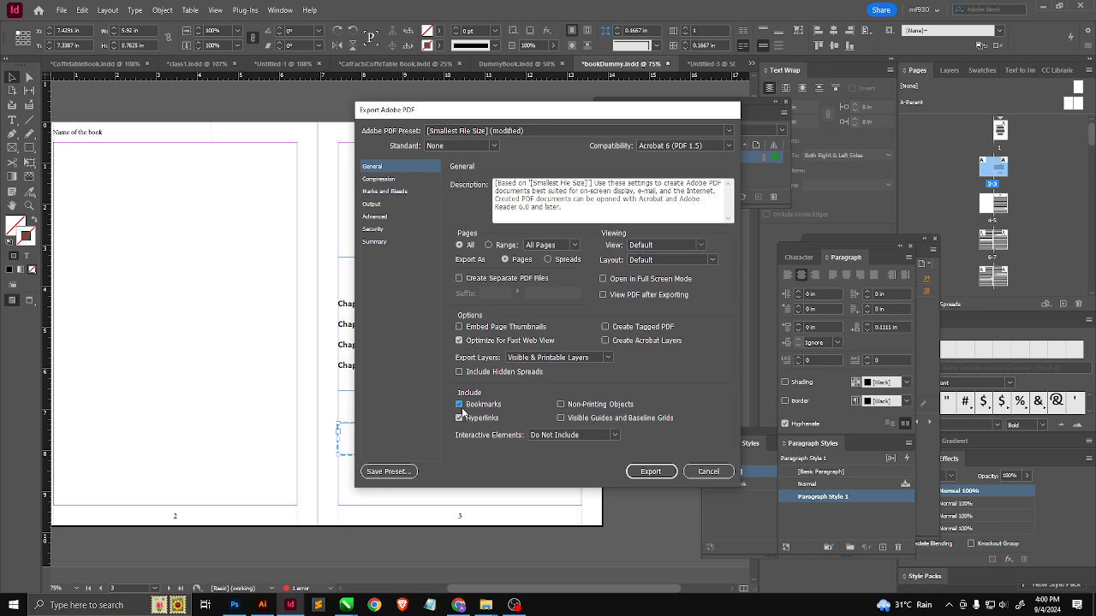
{"action": "left_click", "coordinate": [650, 471]}
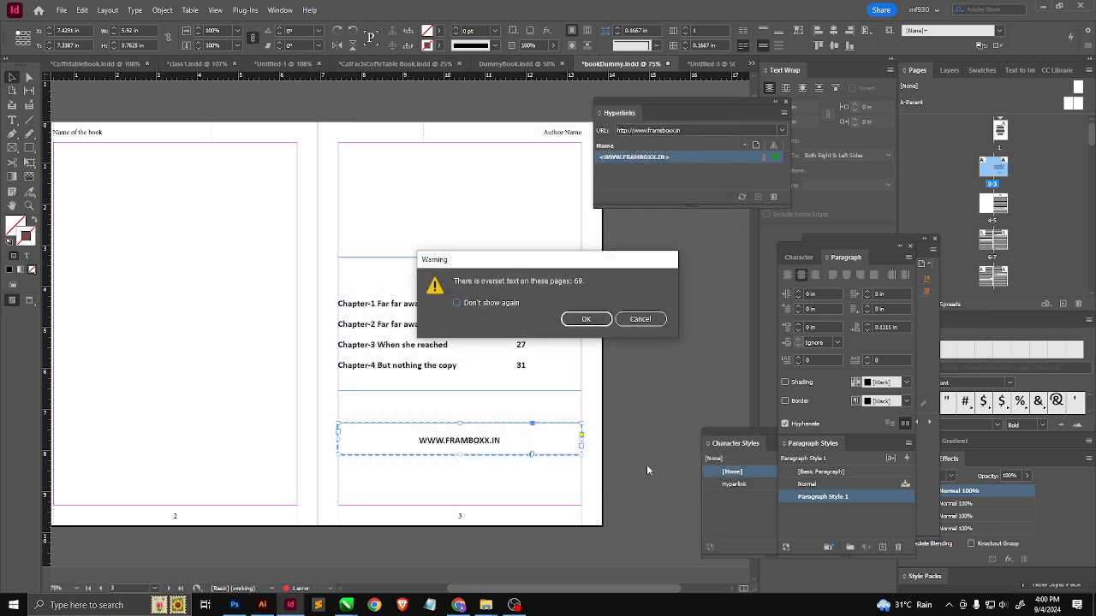
{"action": "left_click", "coordinate": [583, 320]}
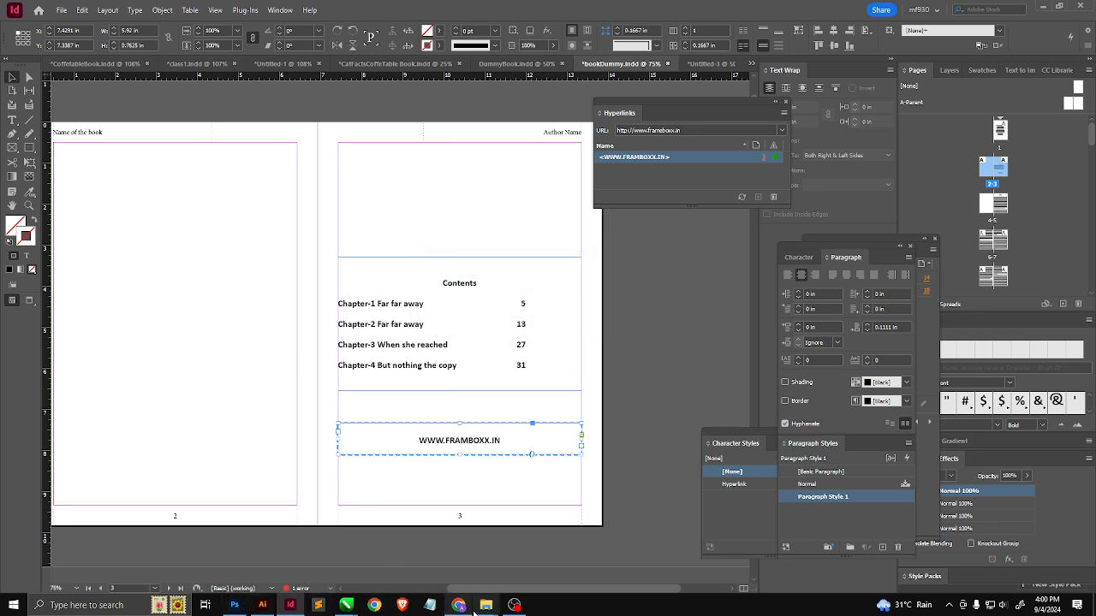
Step: Open the exported bookDummy PDF from the 330mfInDesign folder on the New Volume (H:) drive in File Explorer
{"action": "mouse_move", "coordinate": [479, 609]}
{"action": "left_click", "coordinate": [507, 572]}
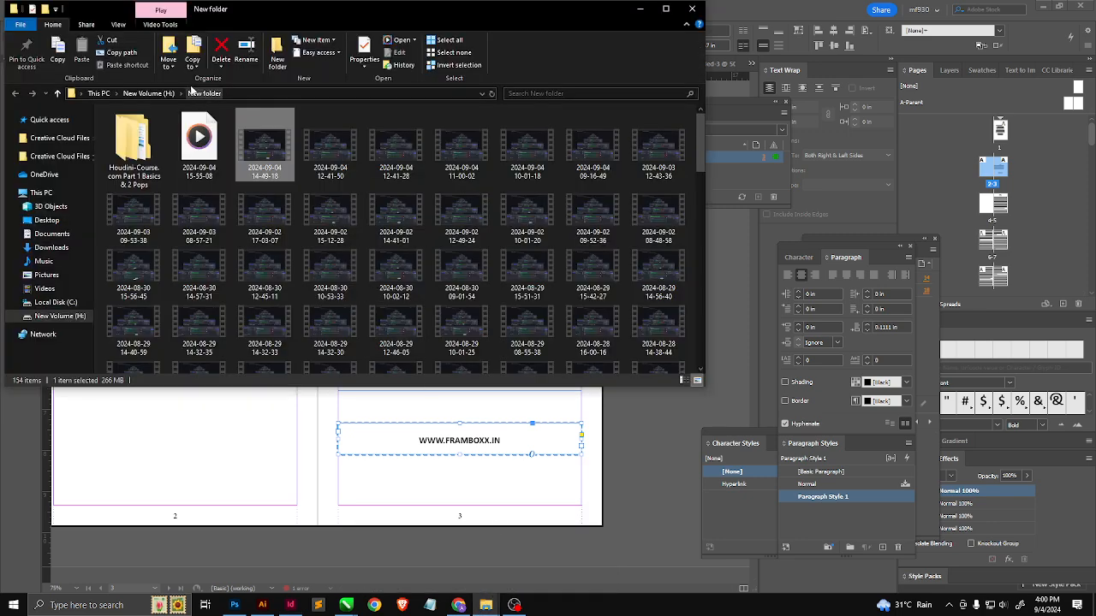
{"action": "left_click", "coordinate": [149, 93]}
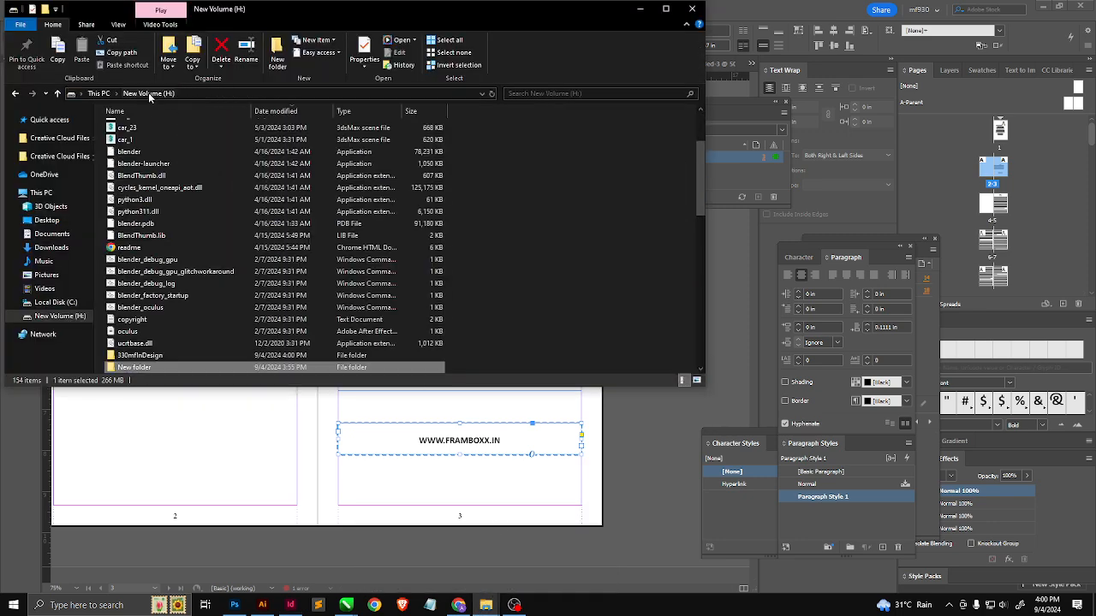
{"action": "left_click", "coordinate": [58, 317]}
{"action": "scroll", "coordinate": [156, 285], "scroll_direction": "down", "scroll_amount": 5}
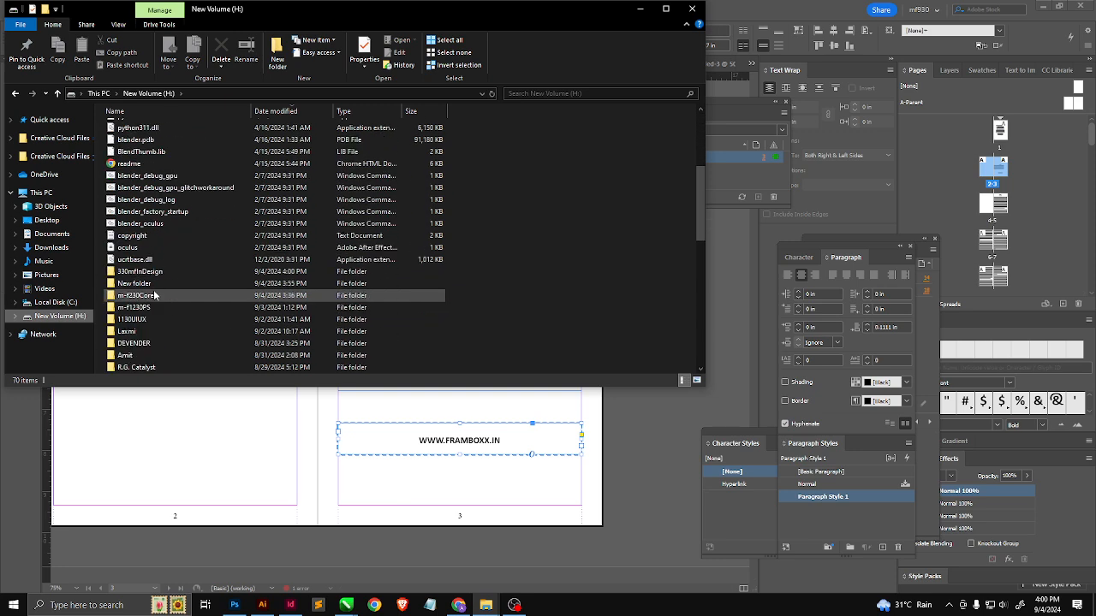
{"action": "double_click", "coordinate": [149, 281]}
{"action": "double_click", "coordinate": [128, 176]}
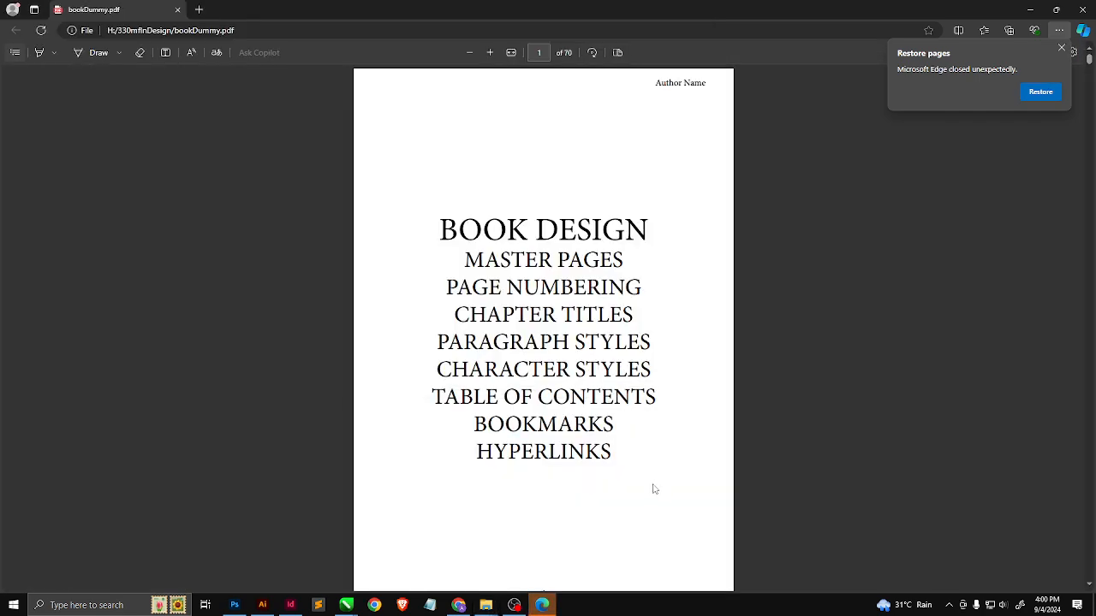
{"action": "scroll", "coordinate": [647, 485], "scroll_direction": "down", "scroll_amount": 10}
{"action": "scroll", "coordinate": [647, 479], "scroll_direction": "down", "scroll_amount": 3}
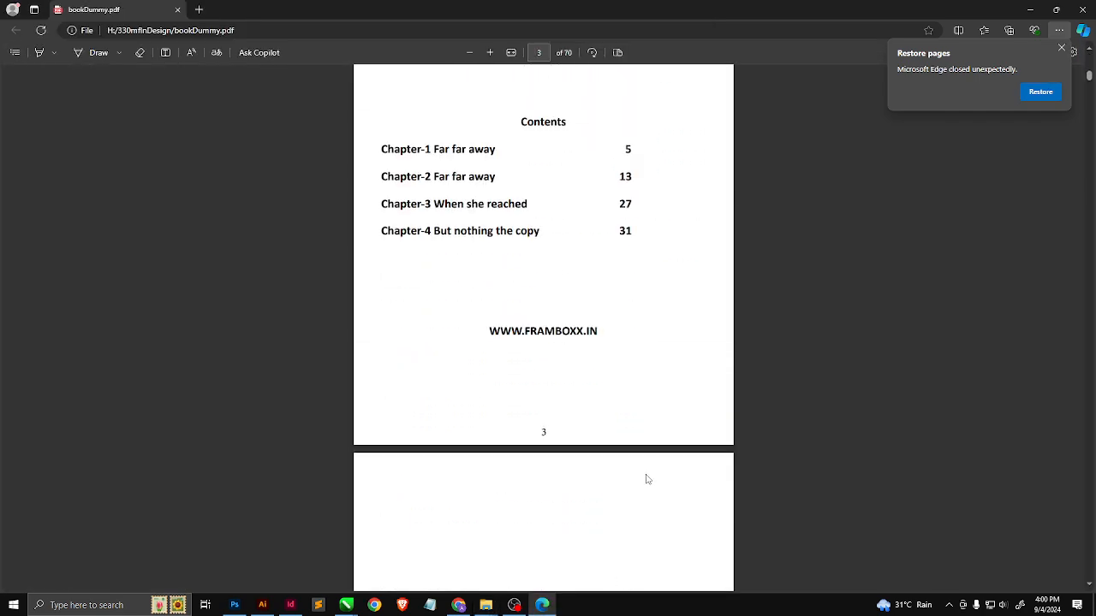
{"action": "left_click", "coordinate": [556, 341]}
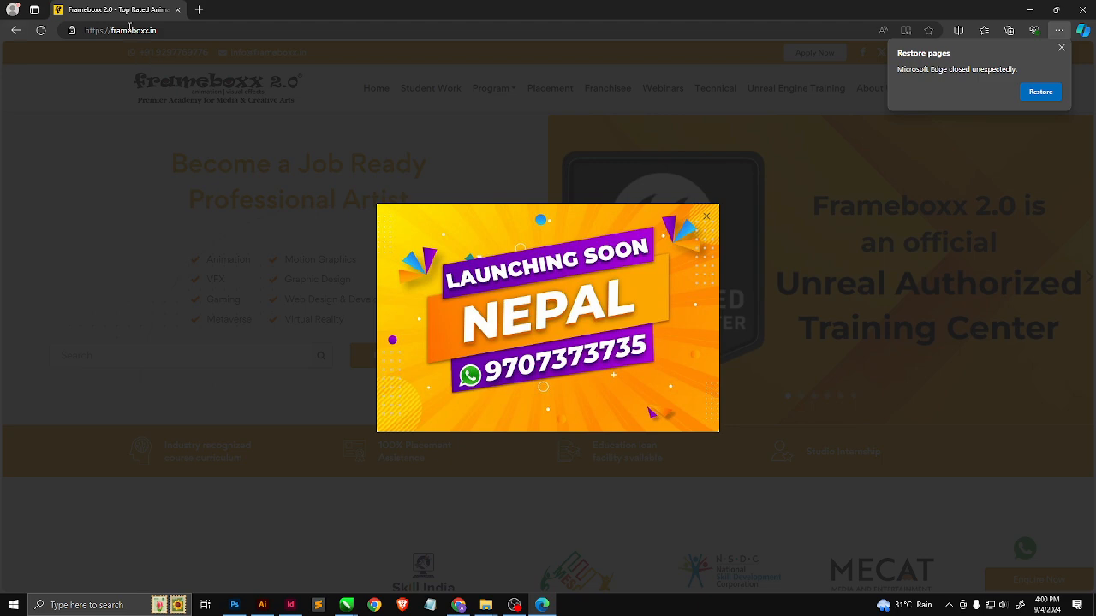
{"action": "left_click", "coordinate": [15, 30]}
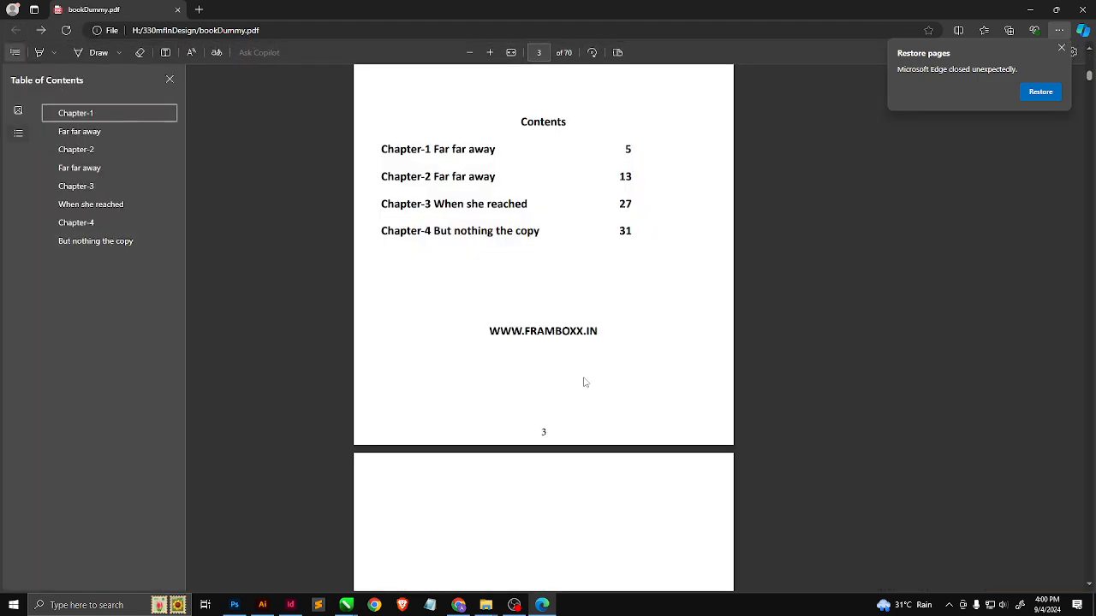
{"action": "key", "text": "alt+Tab"}
{"action": "key", "text": "alt+Tab"}
{"action": "key", "text": "Tab"}
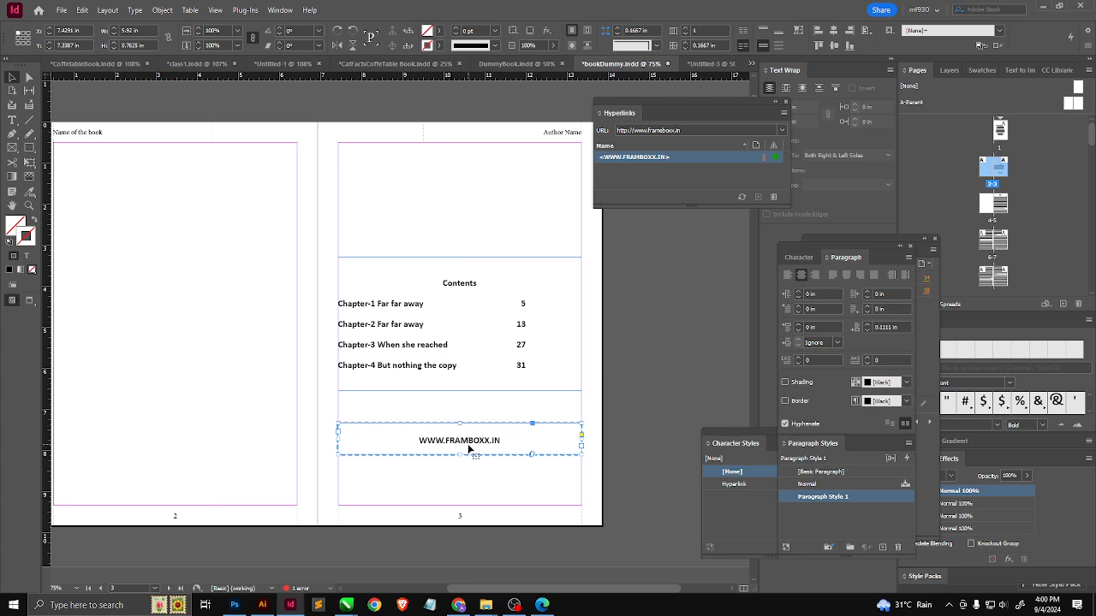
{"action": "triple_click", "coordinate": [468, 441]}
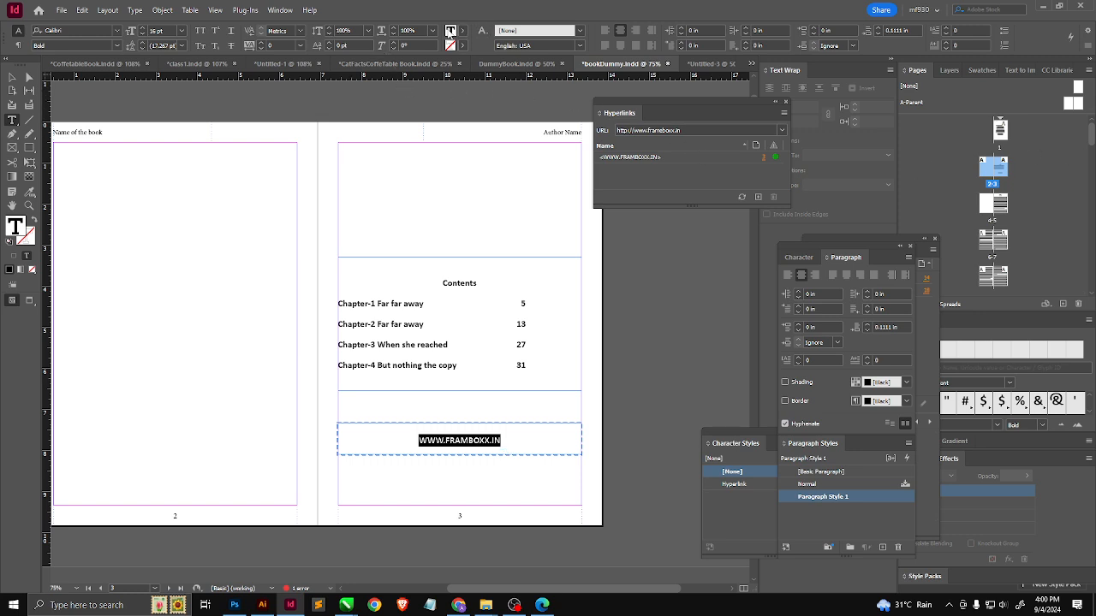
{"action": "double_click", "coordinate": [450, 31]}
{"action": "left_click_drag", "start_coordinate": [515, 287], "coordinate": [535, 298]}
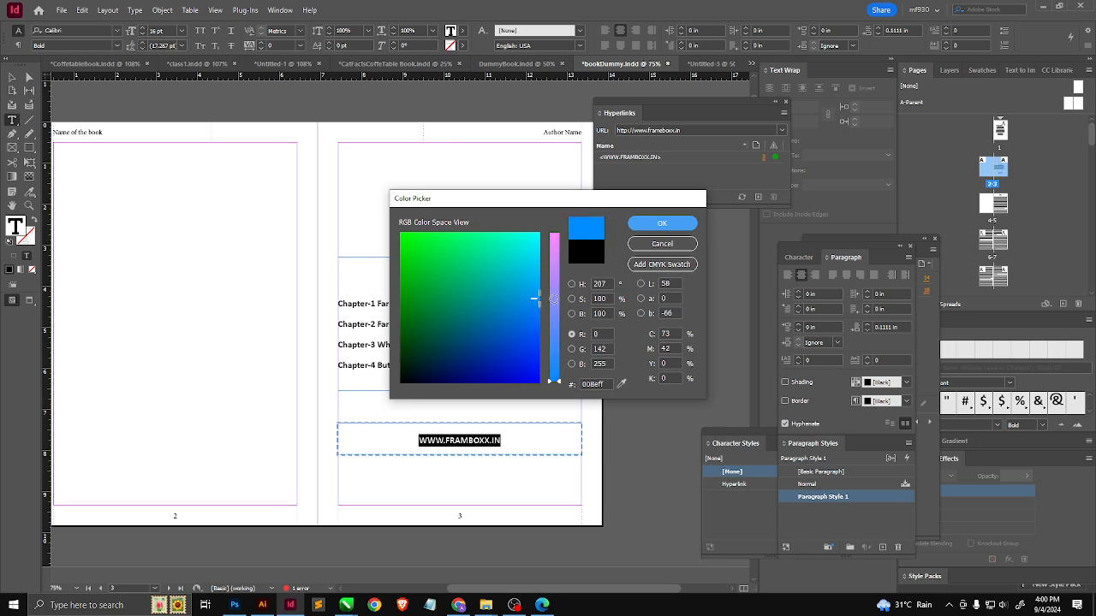
{"action": "left_click", "coordinate": [661, 222]}
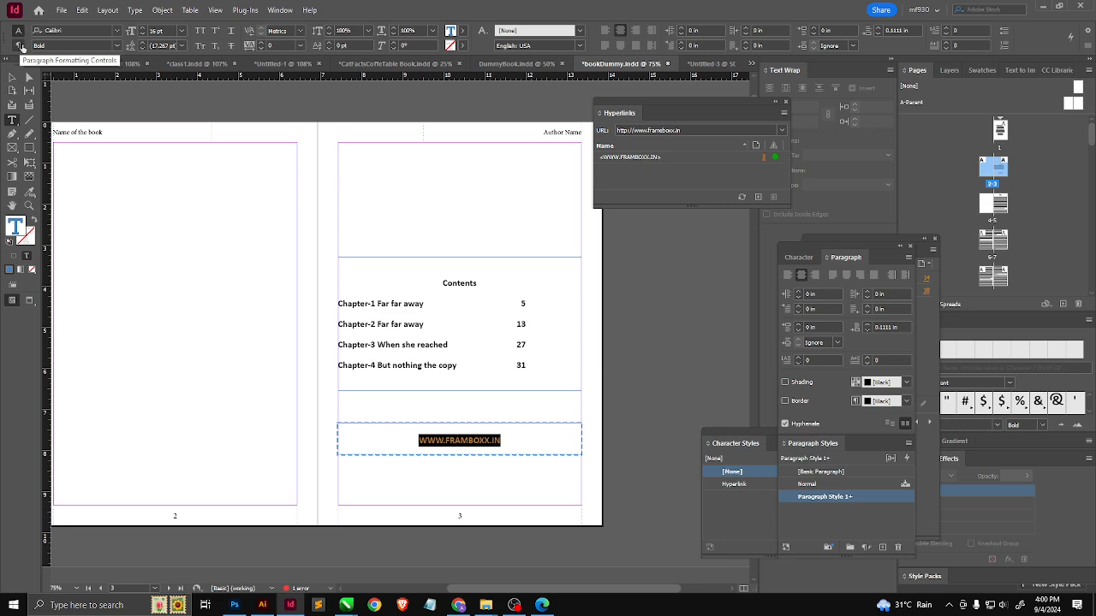
{"action": "left_click", "coordinate": [230, 30]}
{"action": "left_click", "coordinate": [13, 77]}
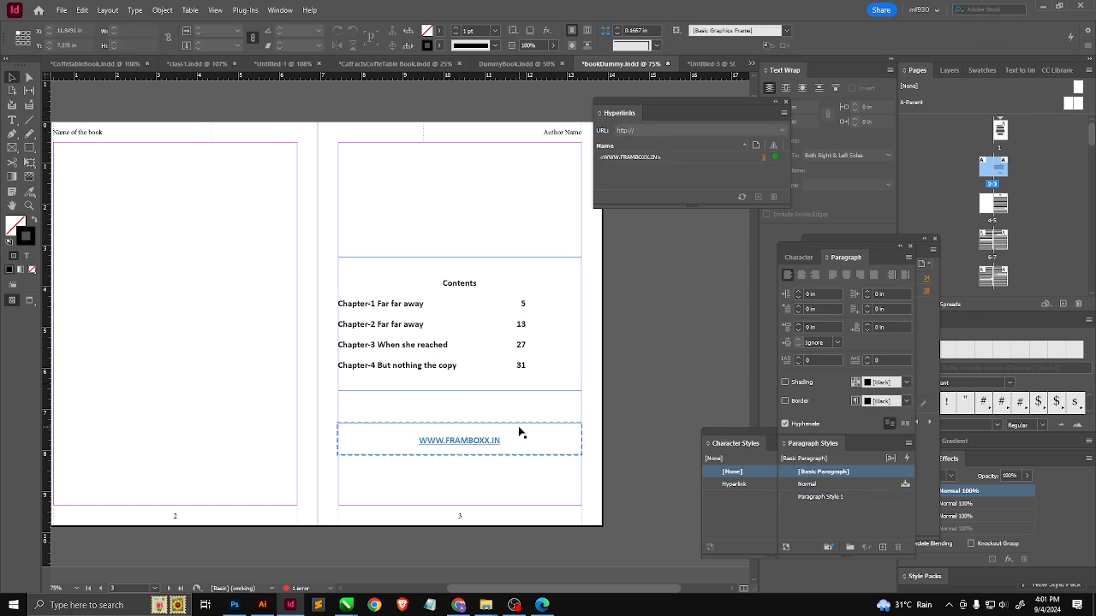
Step: Create a new print document from the A4 preset
{"action": "scroll", "coordinate": [505, 403], "scroll_direction": "down", "scroll_amount": 3}
{"action": "key", "text": "ctrl+minus"}
{"action": "key", "text": "ctrl+minus"}
{"action": "scroll", "coordinate": [462, 413], "scroll_direction": "up", "scroll_amount": 1}
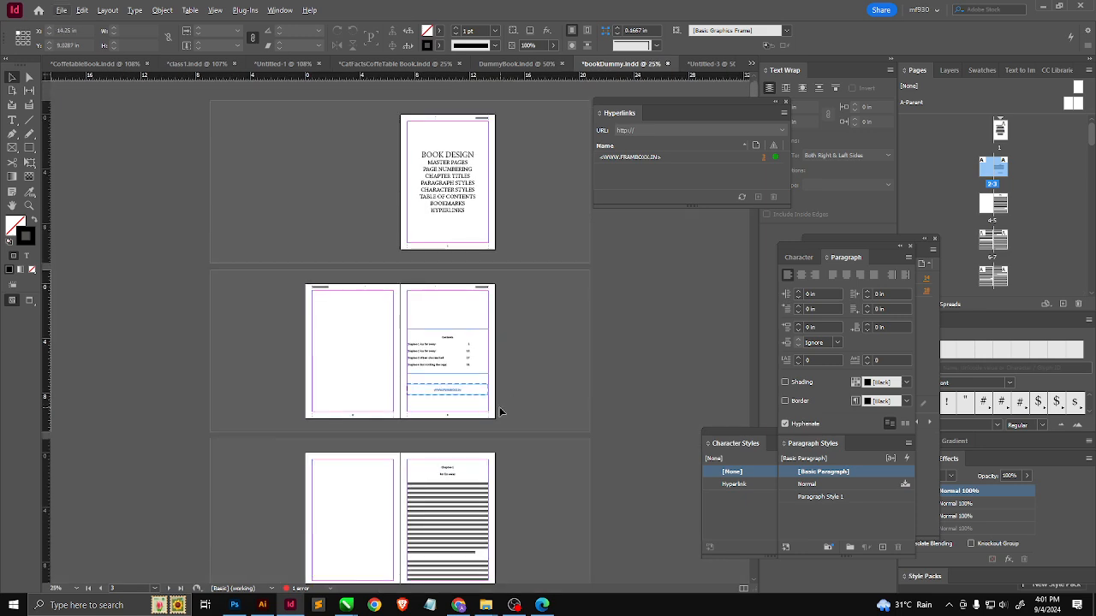
{"action": "key", "text": "ctrl+n"}
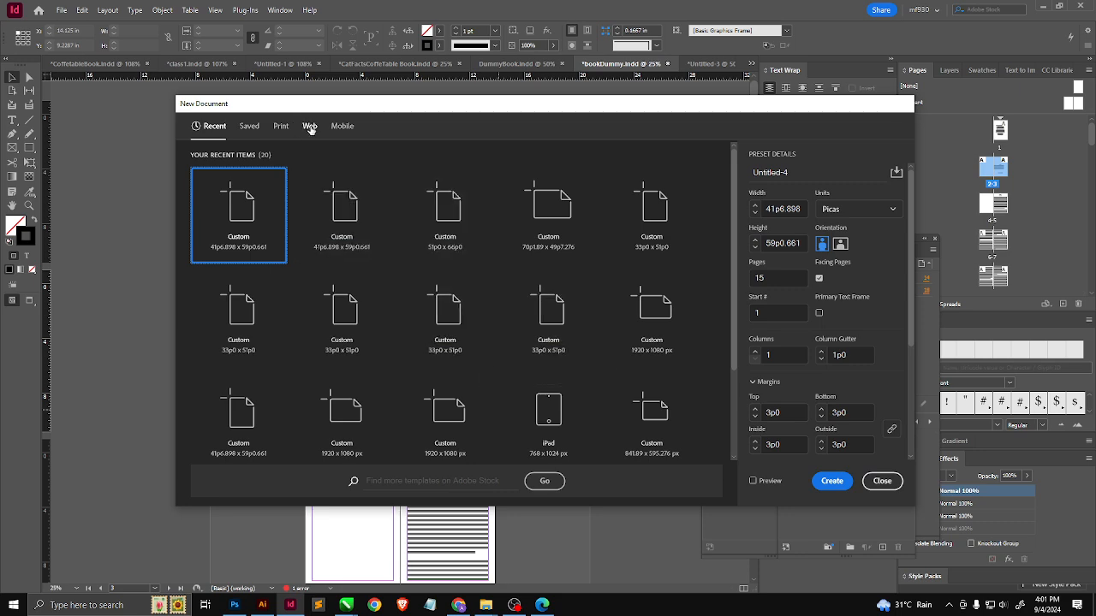
{"action": "left_click", "coordinate": [281, 135]}
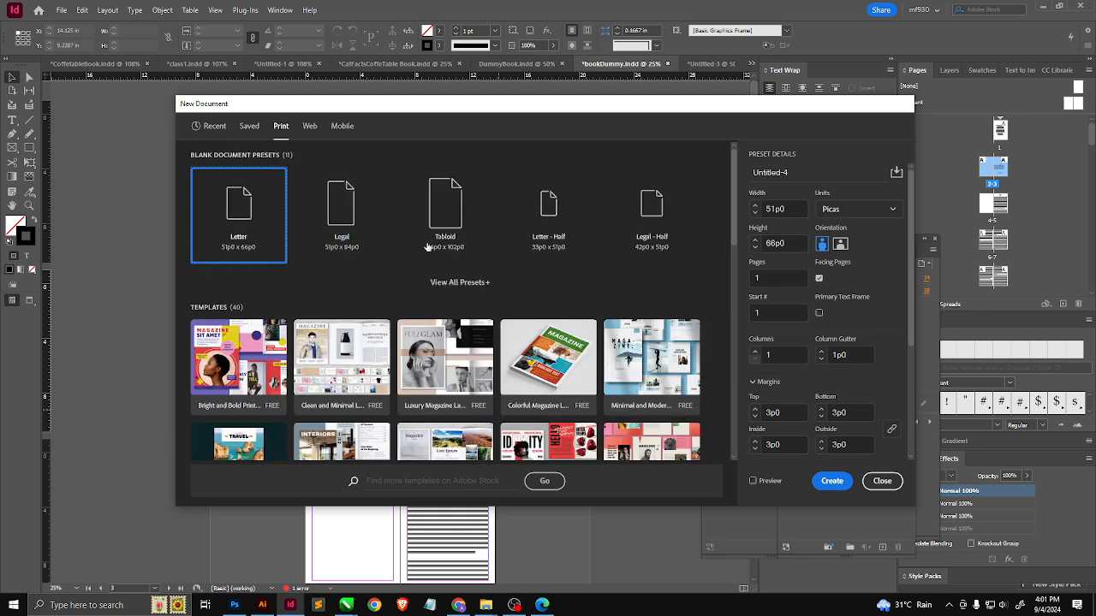
{"action": "left_click", "coordinate": [479, 283]}
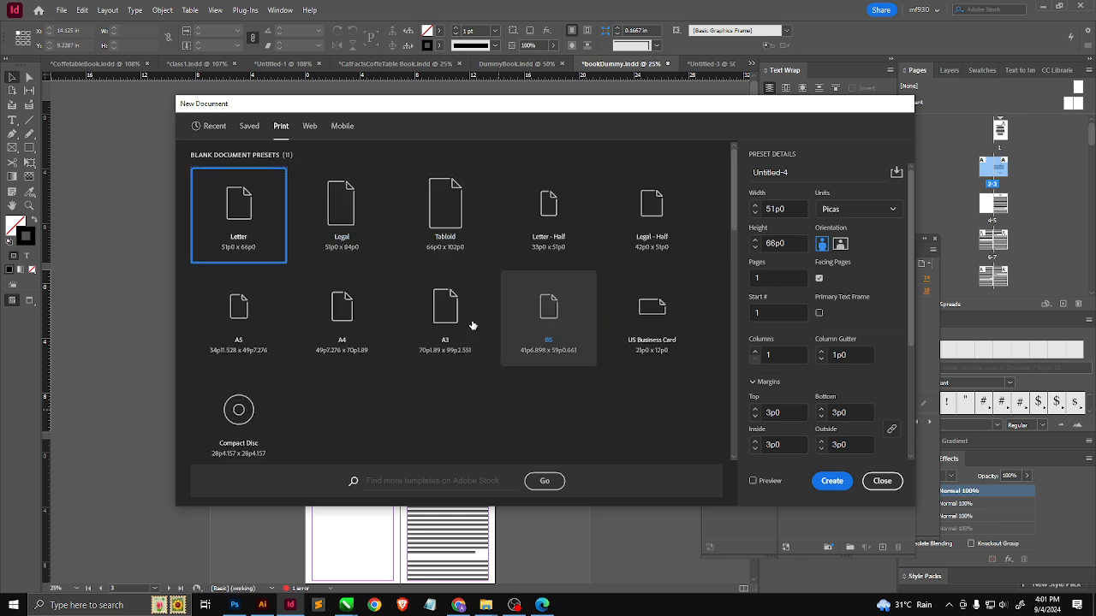
{"action": "left_click", "coordinate": [357, 310]}
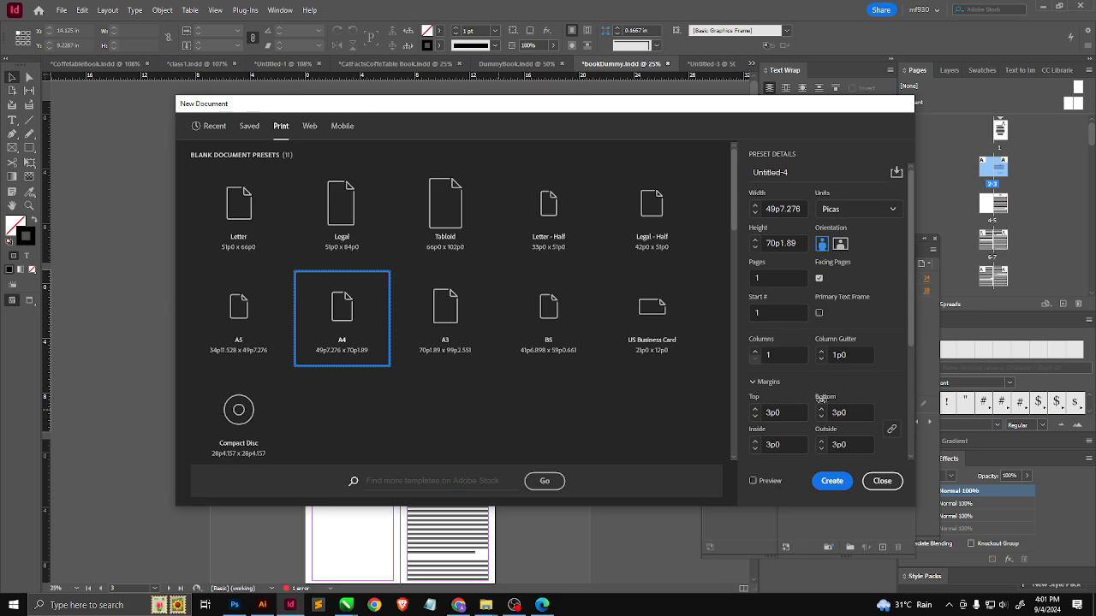
{"action": "left_click", "coordinate": [830, 481]}
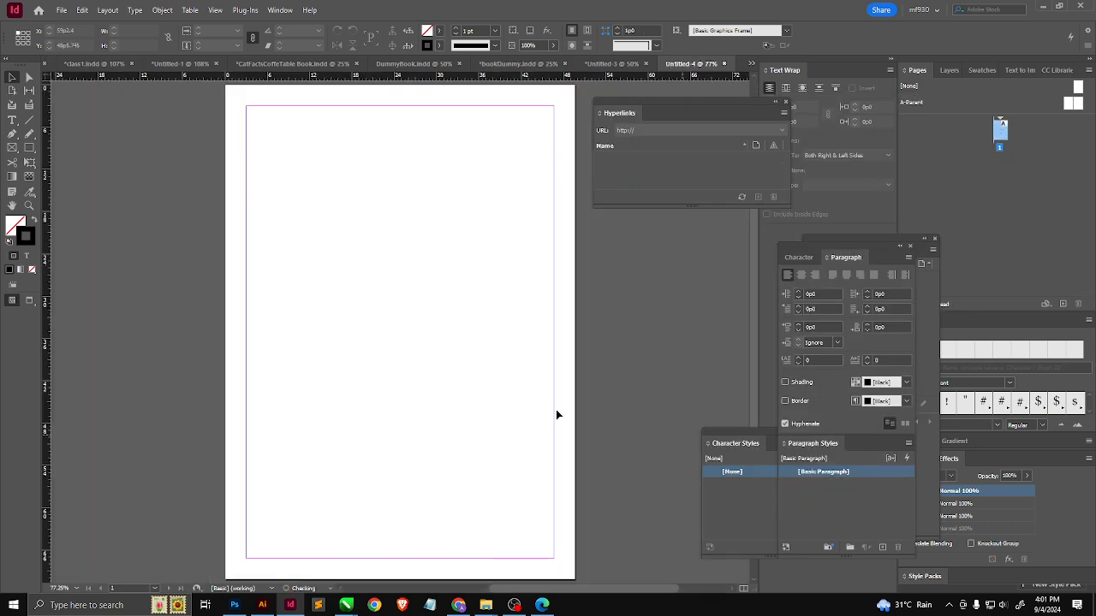
Step: Add five pages to the new A4 document
{"action": "key", "text": "ctrl+minus"}
{"action": "key", "text": "ctrl+minus"}
{"action": "key", "text": "ctrl+minus"}
{"action": "key", "text": "ctrl+minus"}
{"action": "key", "text": "ctrl+equal"}
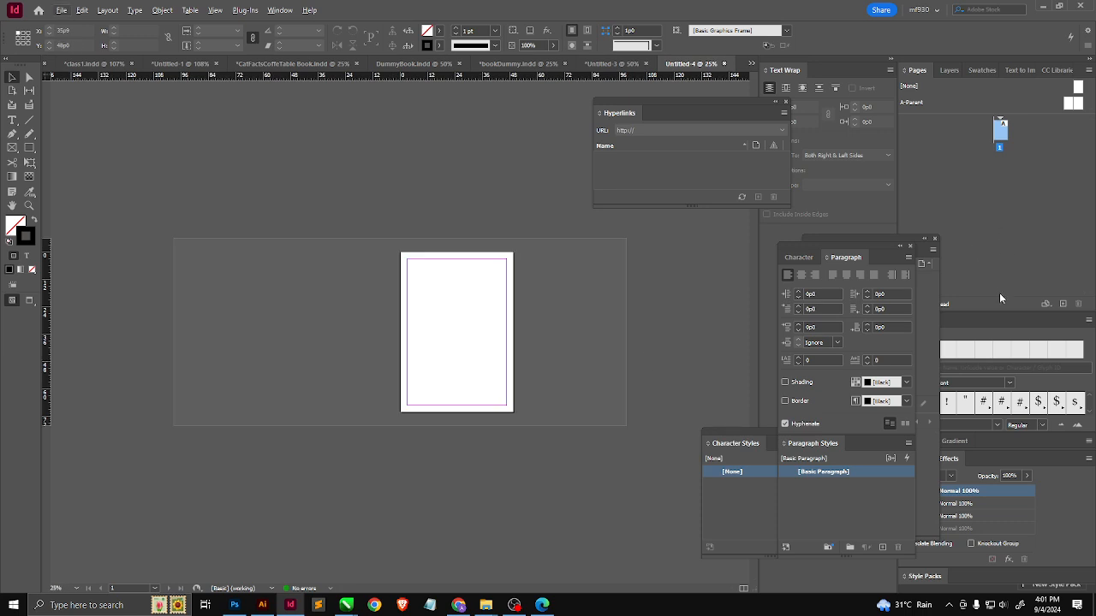
{"action": "left_click", "coordinate": [1061, 304]}
{"action": "left_click", "coordinate": [1062, 304]}
{"action": "left_click", "coordinate": [1062, 303]}
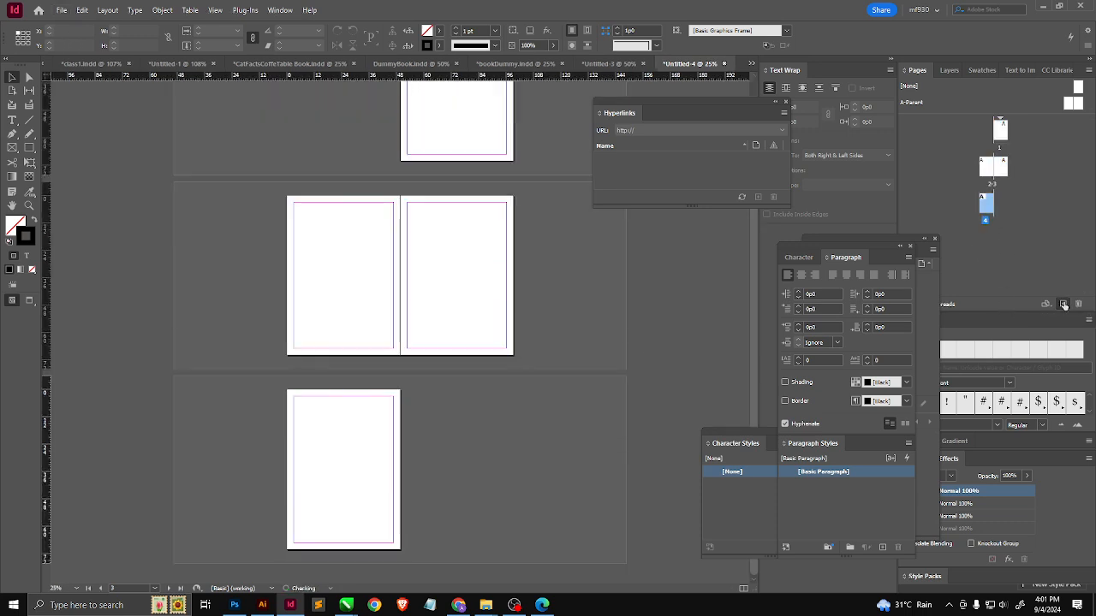
{"action": "left_click", "coordinate": [1063, 304]}
{"action": "left_click", "coordinate": [1063, 304]}
Step: Draw a text frame about 18p6 tall between page 1's side margins and enter "Interactive PDF" in it
{"action": "scroll", "coordinate": [339, 375], "scroll_direction": "up", "scroll_amount": 5}
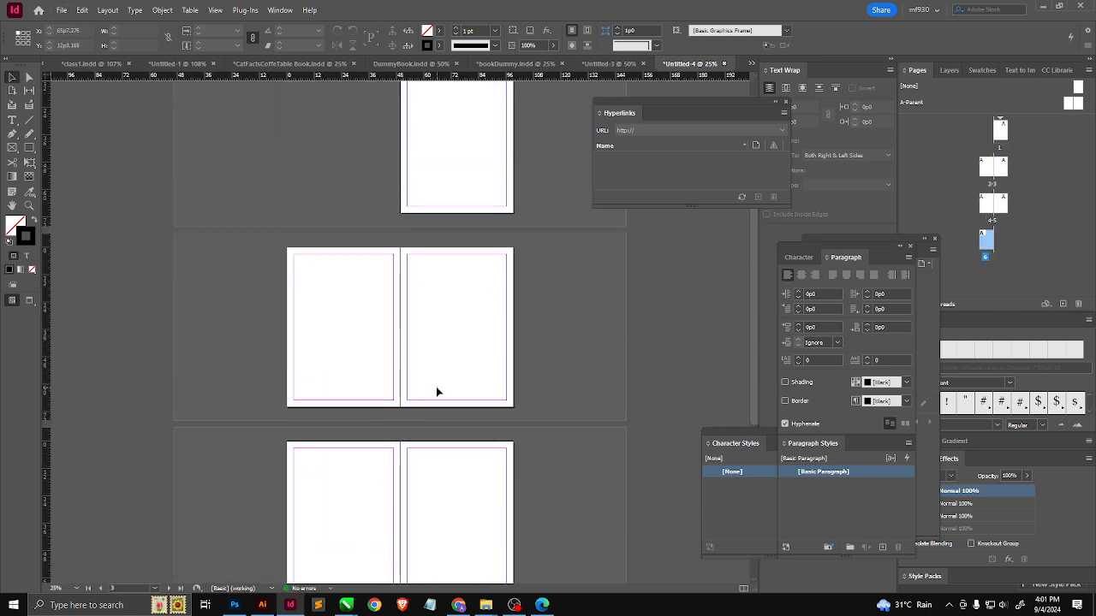
{"action": "scroll", "coordinate": [546, 198], "scroll_direction": "up", "scroll_amount": 2}
{"action": "left_click_drag", "start_coordinate": [568, 239], "coordinate": [283, 359]}
{"action": "left_click_drag", "start_coordinate": [286, 399], "coordinate": [303, 374]}
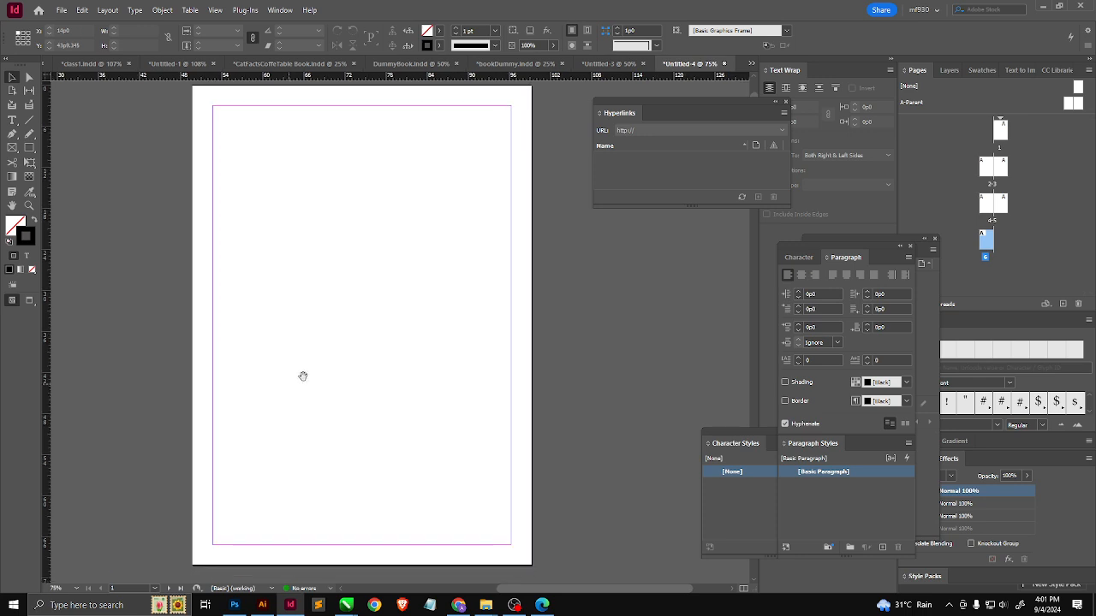
{"action": "left_click_drag", "start_coordinate": [681, 102], "coordinate": [849, 160]}
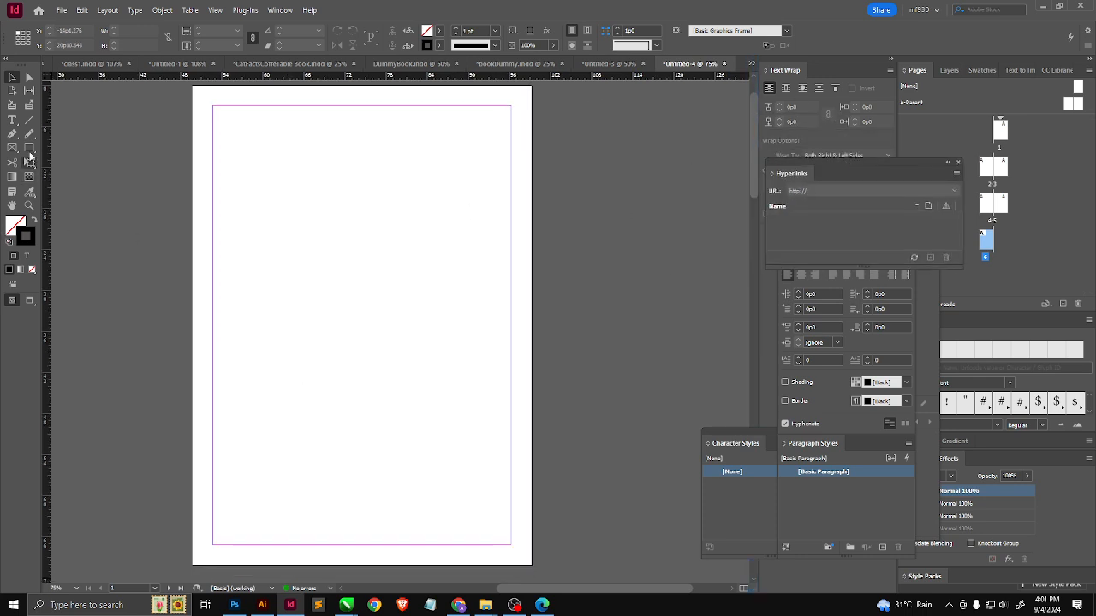
{"action": "left_click", "coordinate": [12, 120]}
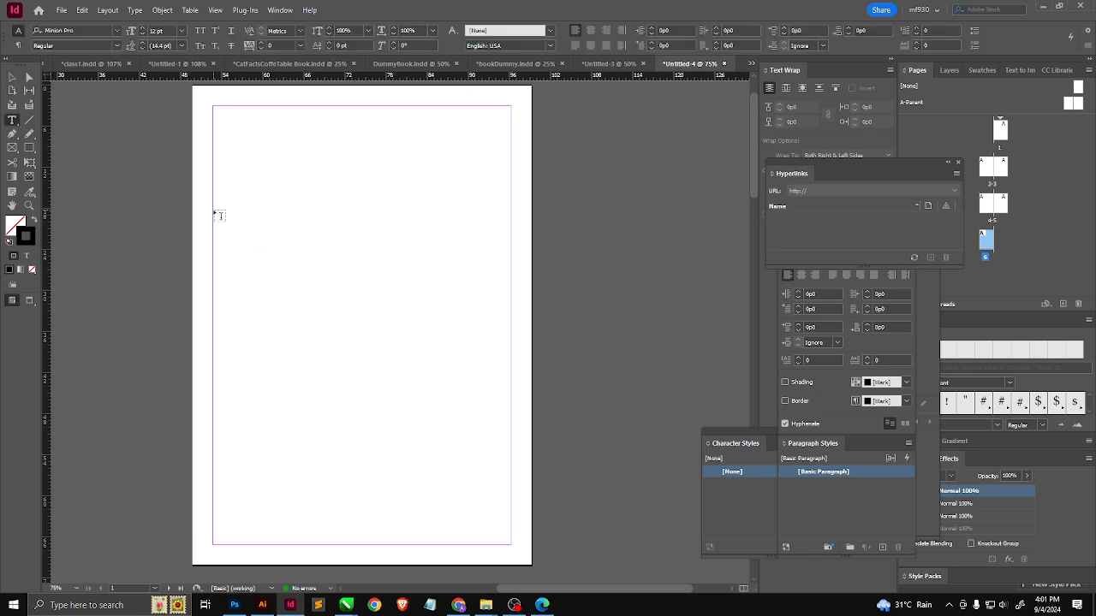
{"action": "left_click_drag", "start_coordinate": [213, 210], "coordinate": [514, 340]}
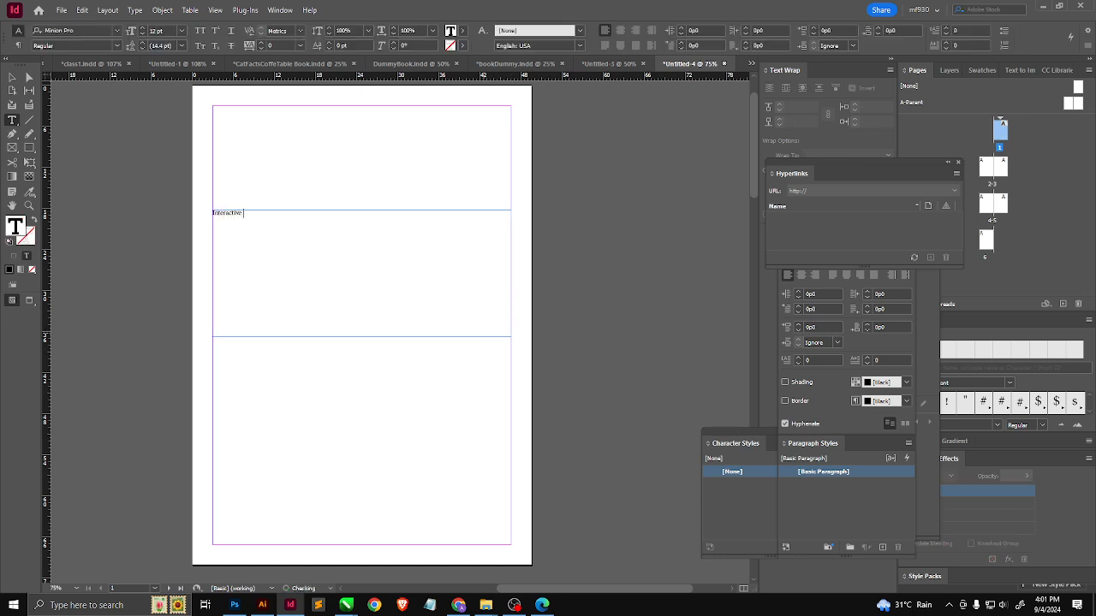
{"action": "type", "text": "Interactive PDF"}
Step: Center the "Interactive PDF" text and set its font size to 30 pt
{"action": "key", "text": "ctrl+a"}
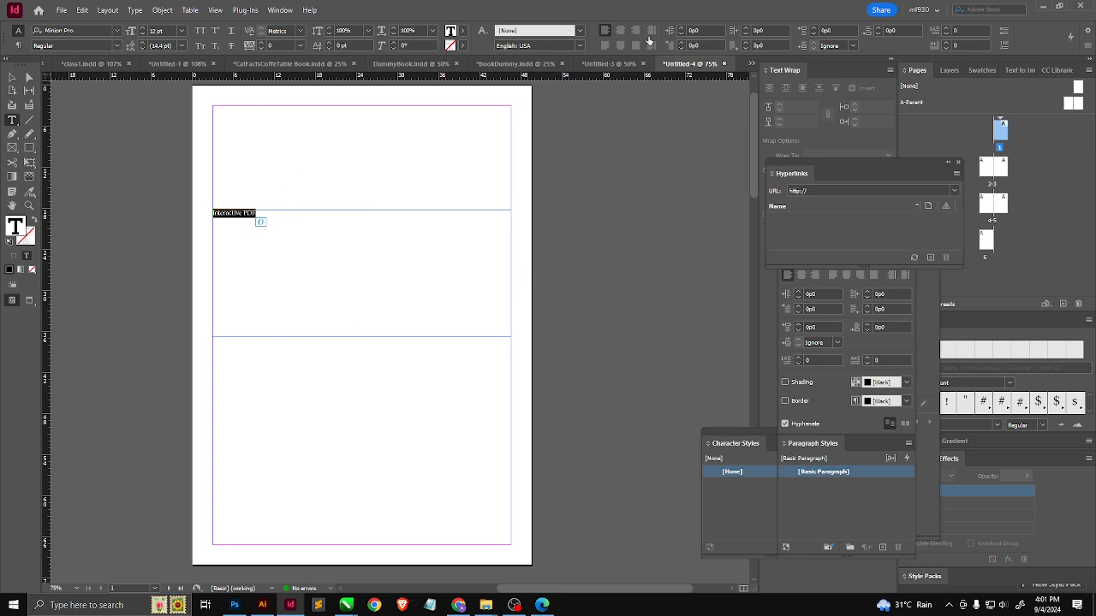
{"action": "left_click", "coordinate": [621, 30]}
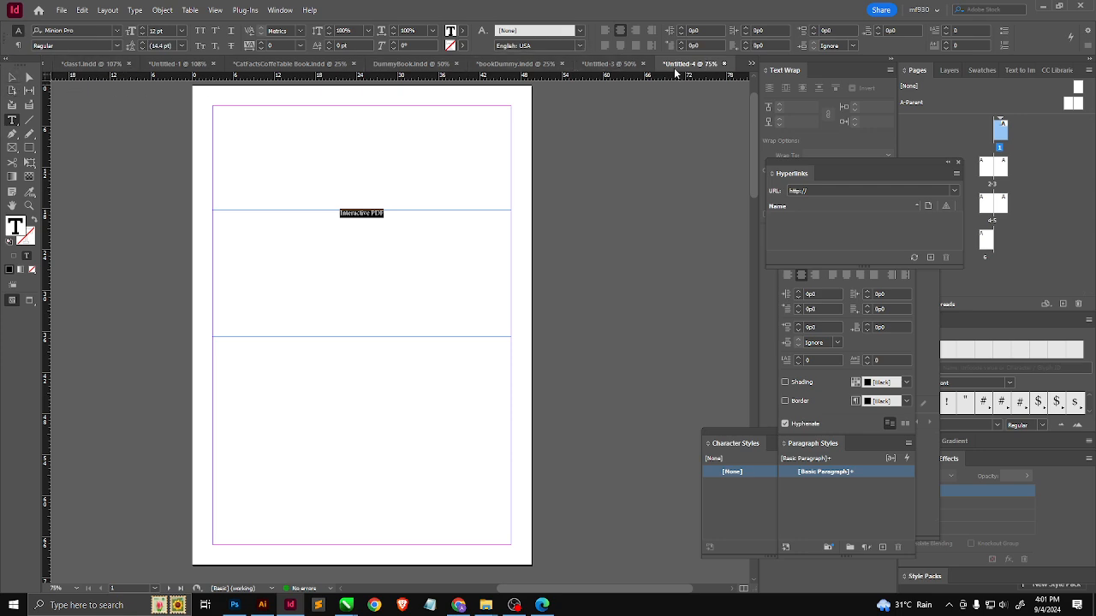
{"action": "left_click", "coordinate": [181, 31]}
{"action": "left_click", "coordinate": [174, 169]}
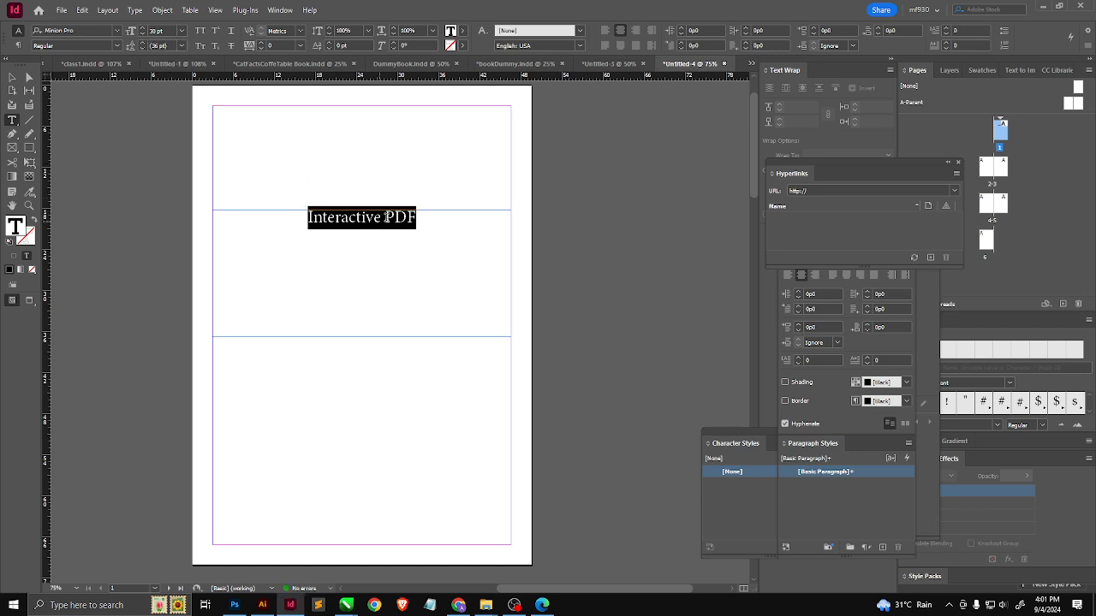
Step: Add the lines "Bookmarks" and "Hyperlinks" below "Interactive PDF" in the page 1 frame
{"action": "left_click", "coordinate": [414, 216]}
{"action": "key", "text": "Return"}
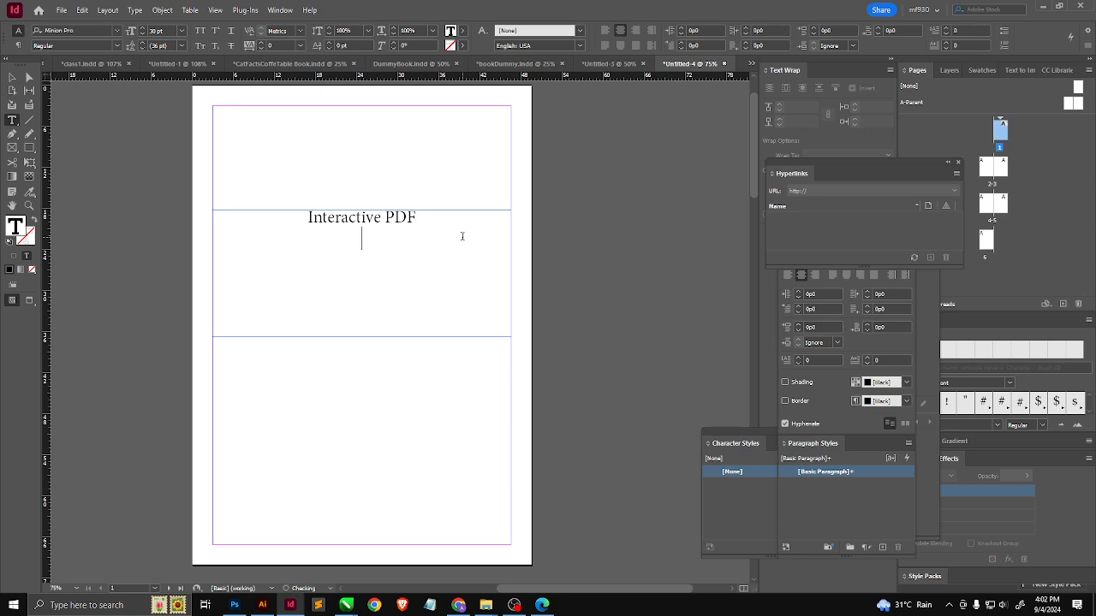
{"action": "type", "text": "Bookmarks Hyp"}
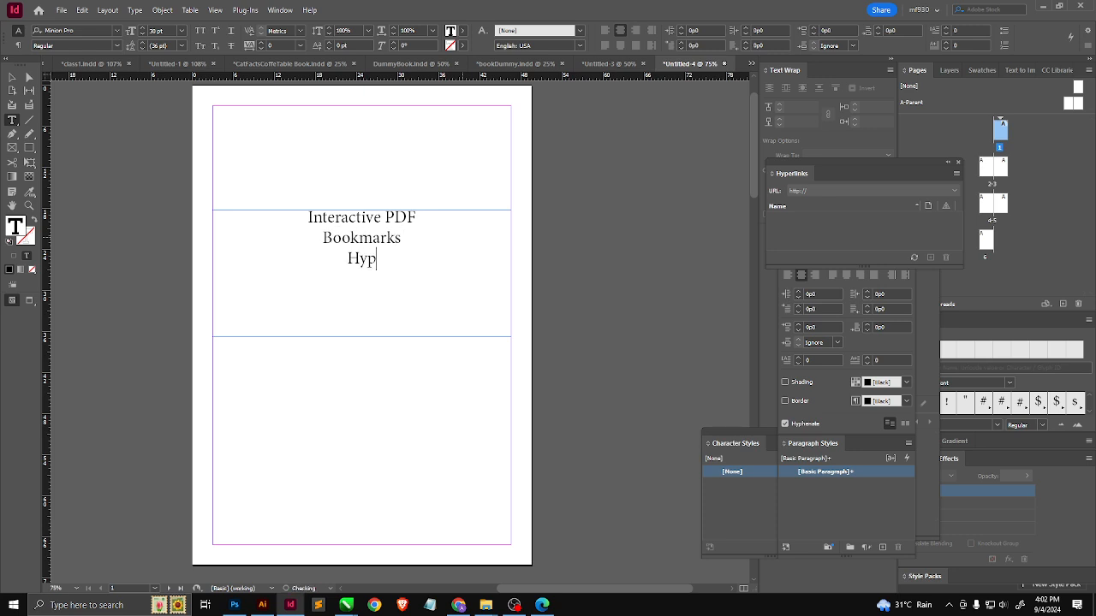
{"action": "type", "text": "erlins"}
{"action": "key", "text": "Return"}
{"action": "key", "text": "BackSpace"}
{"action": "type", "text": "ks"}
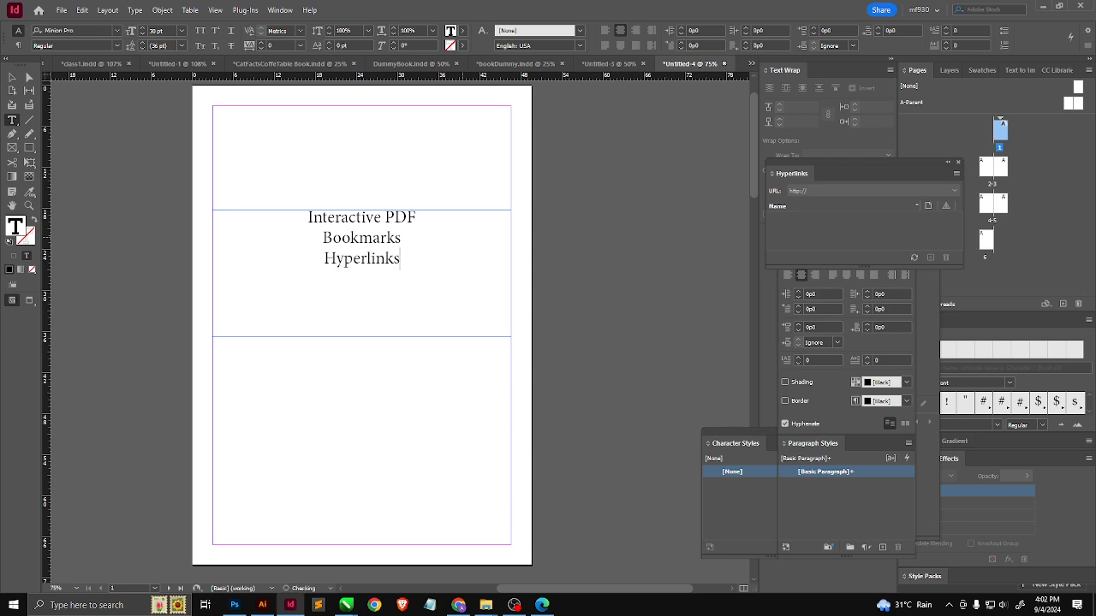
Step: Add the lines "Buttons" and "Rollovers" below "Hyperlinks" and finish editing the text
{"action": "key", "text": "Return"}
{"action": "type", "text": "Buttons"}
{"action": "key", "text": "Return"}
{"action": "type", "text": "R"}
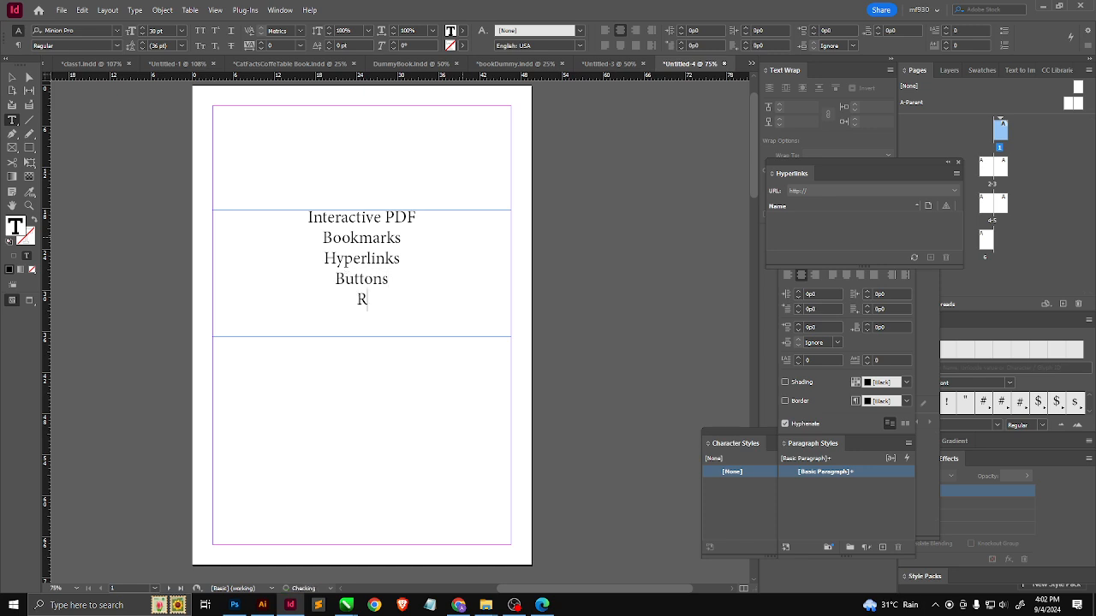
{"action": "type", "text": "ollovers"}
{"action": "key", "text": "Return"}
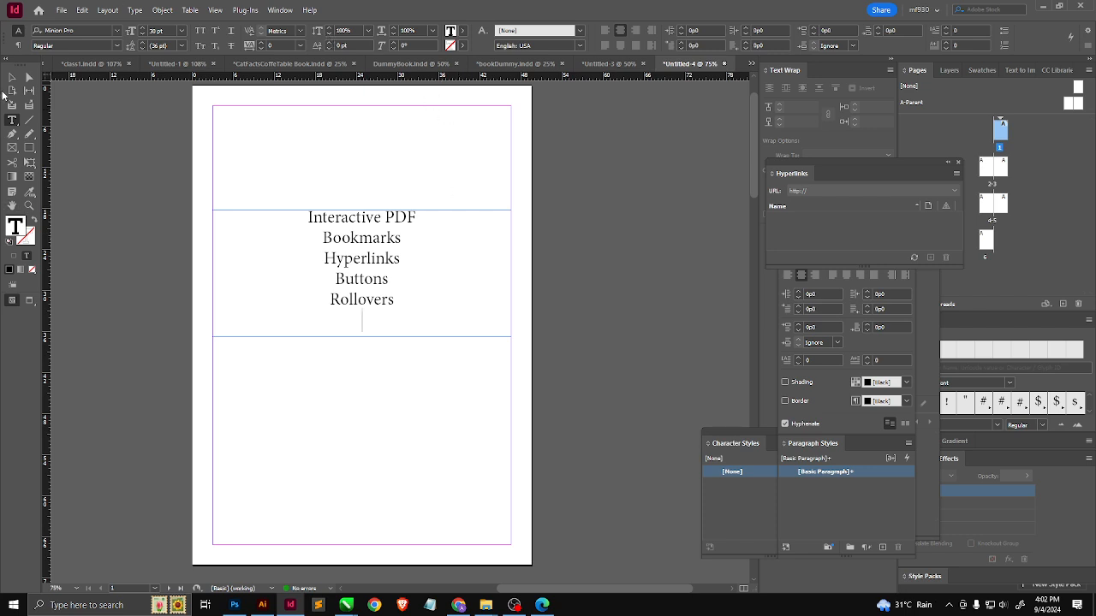
{"action": "left_click", "coordinate": [12, 78]}
{"action": "scroll", "coordinate": [381, 286], "scroll_direction": "down", "scroll_amount": 2}
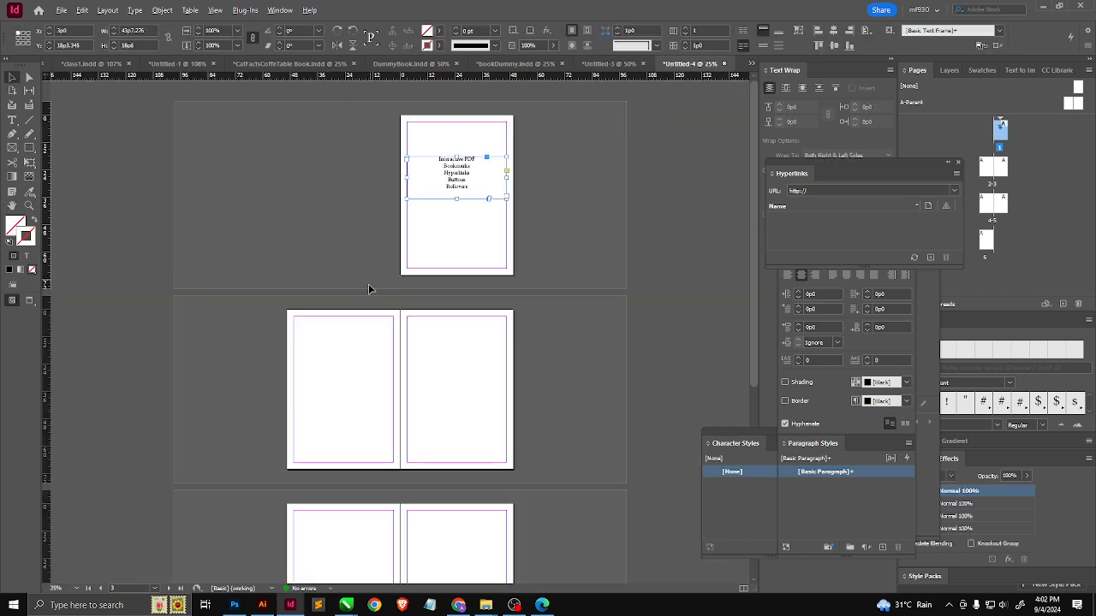
{"action": "scroll", "coordinate": [602, 237], "scroll_direction": "up", "scroll_amount": 3}
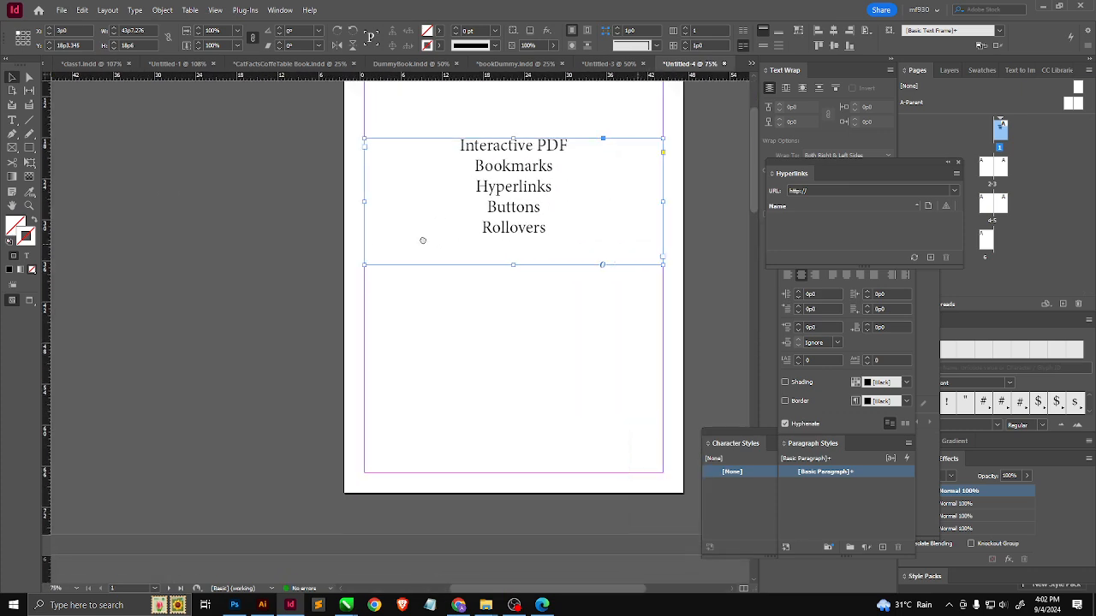
Step: Open the A-Parent spread for editing
{"action": "scroll", "coordinate": [440, 282], "scroll_direction": "down", "scroll_amount": 1}
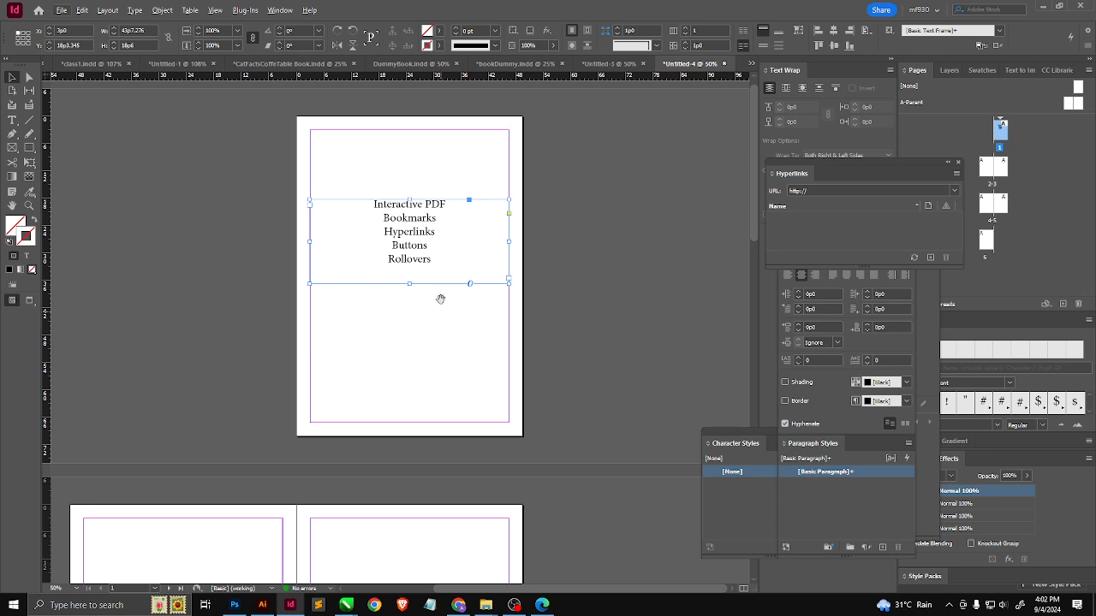
{"action": "scroll", "coordinate": [440, 296], "scroll_direction": "down", "scroll_amount": 1}
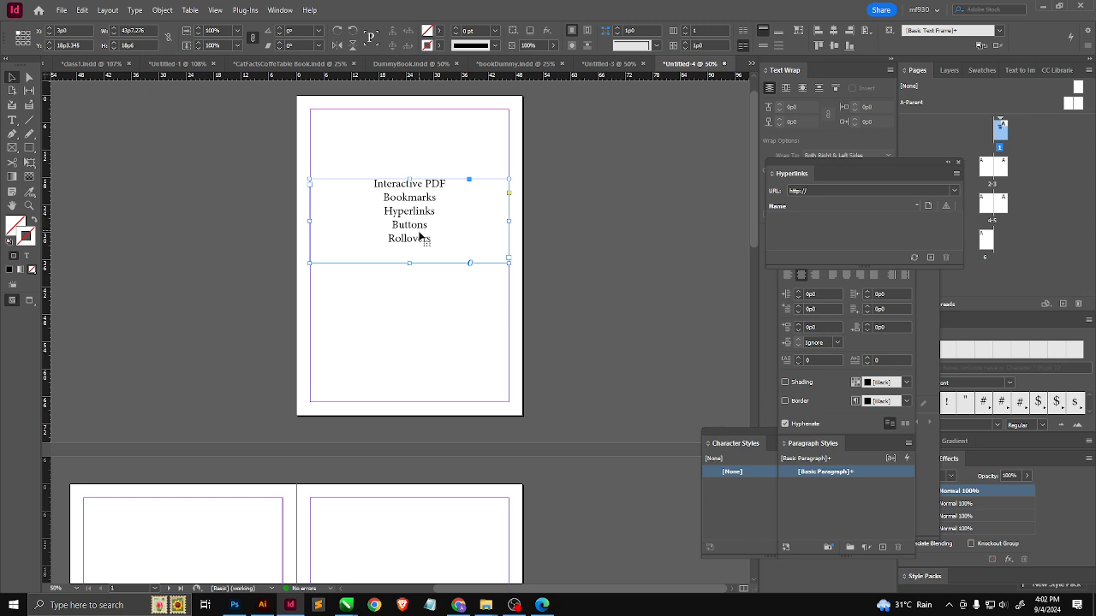
{"action": "scroll", "coordinate": [462, 254], "scroll_direction": "down", "scroll_amount": 2}
{"action": "scroll", "coordinate": [462, 253], "scroll_direction": "down", "scroll_amount": 2}
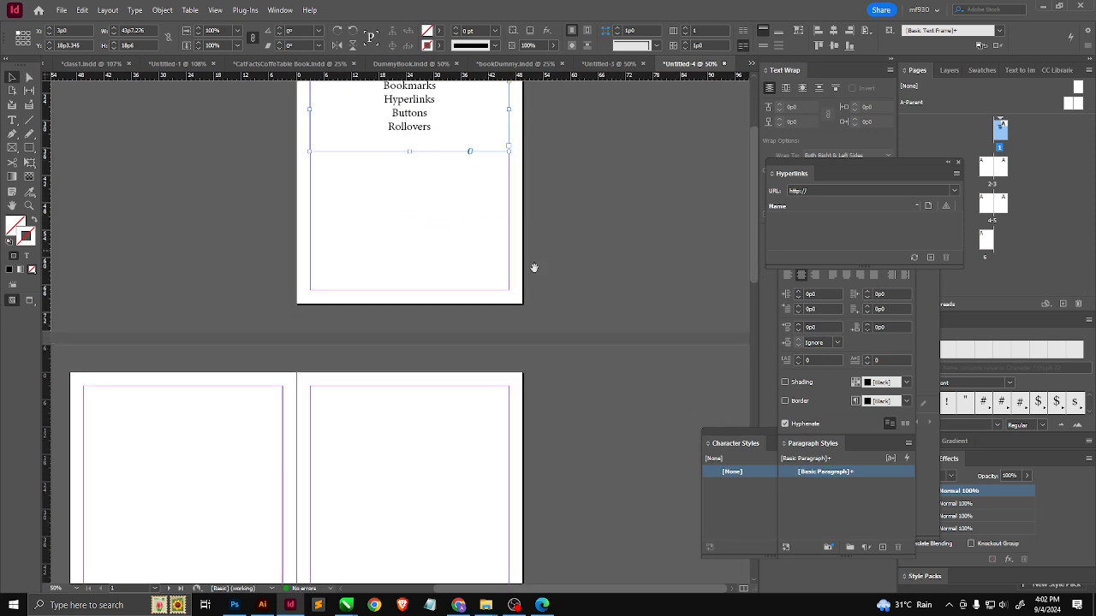
{"action": "key", "text": "ctrl+minus"}
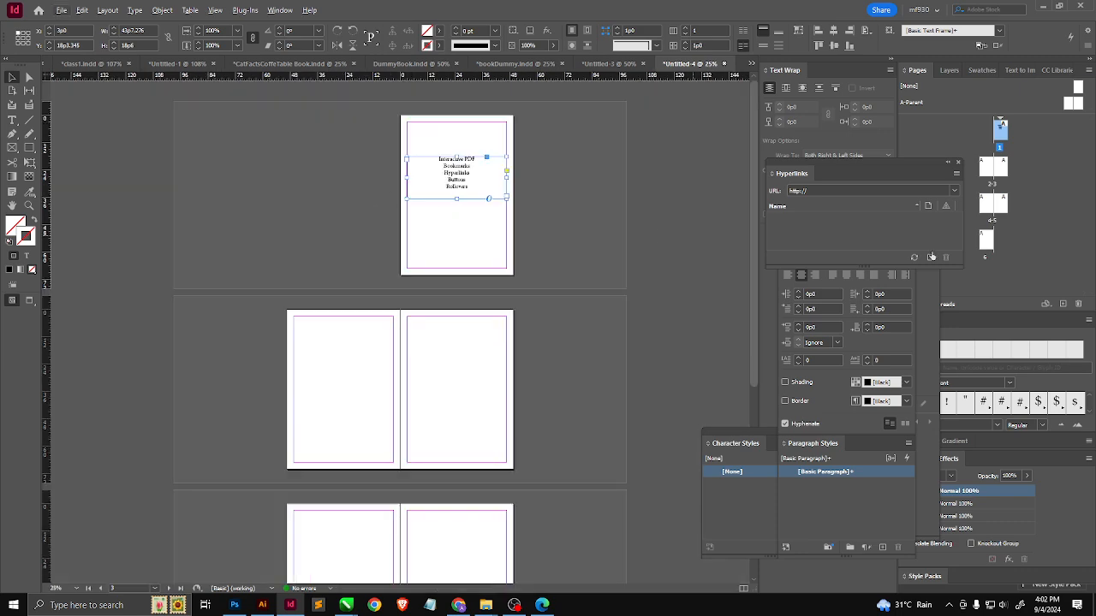
{"action": "double_click", "coordinate": [1069, 105]}
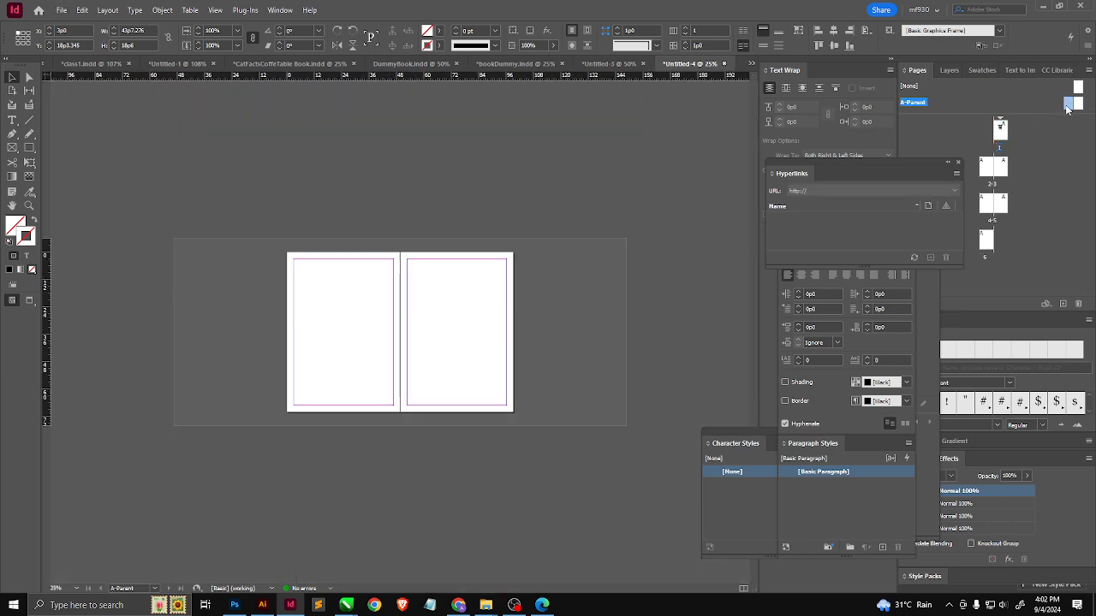
{"action": "key", "text": "ctrl+equal"}
{"action": "key", "text": "ctrl+equal"}
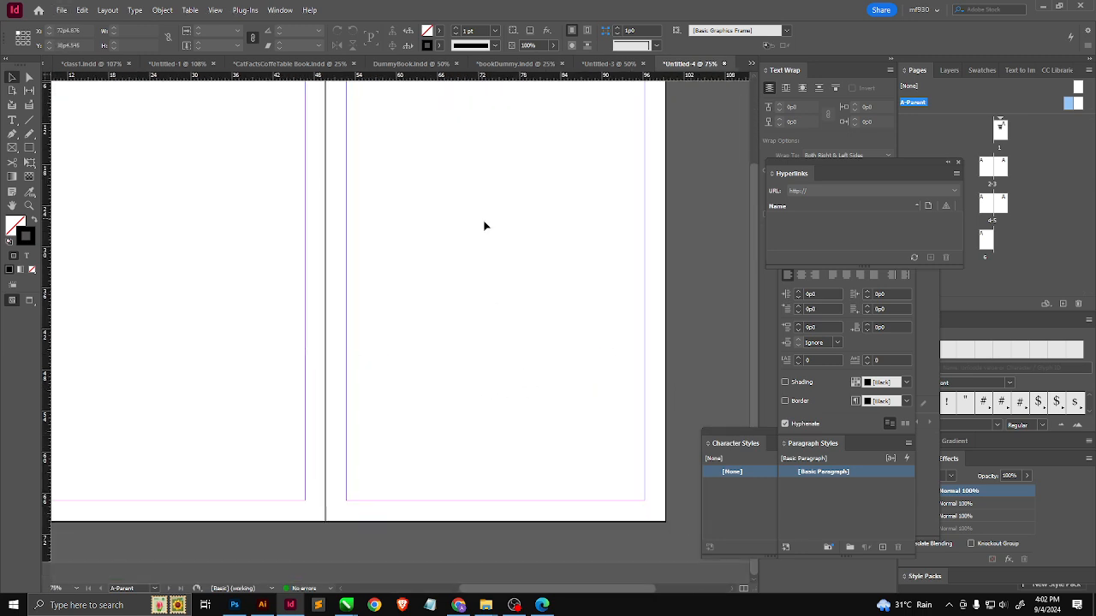
{"action": "key", "text": "ctrl+minus"}
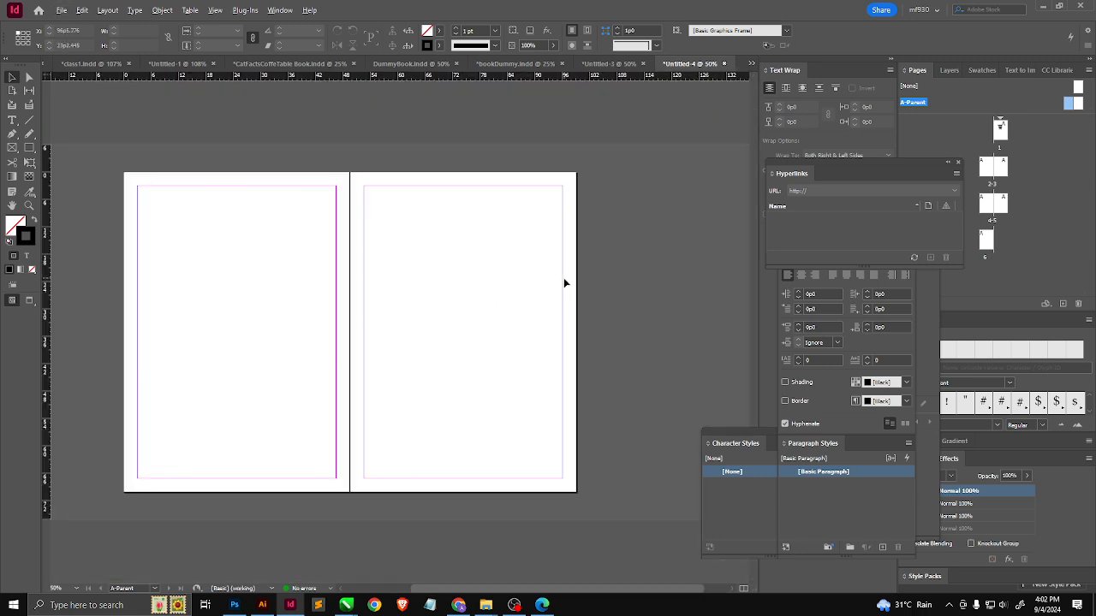
Step: Draw a three-sided polygon 8p3.766 wide and 7p2.4 high near the lower outer corner of the right A-Parent page
{"action": "left_click", "coordinate": [29, 148]}
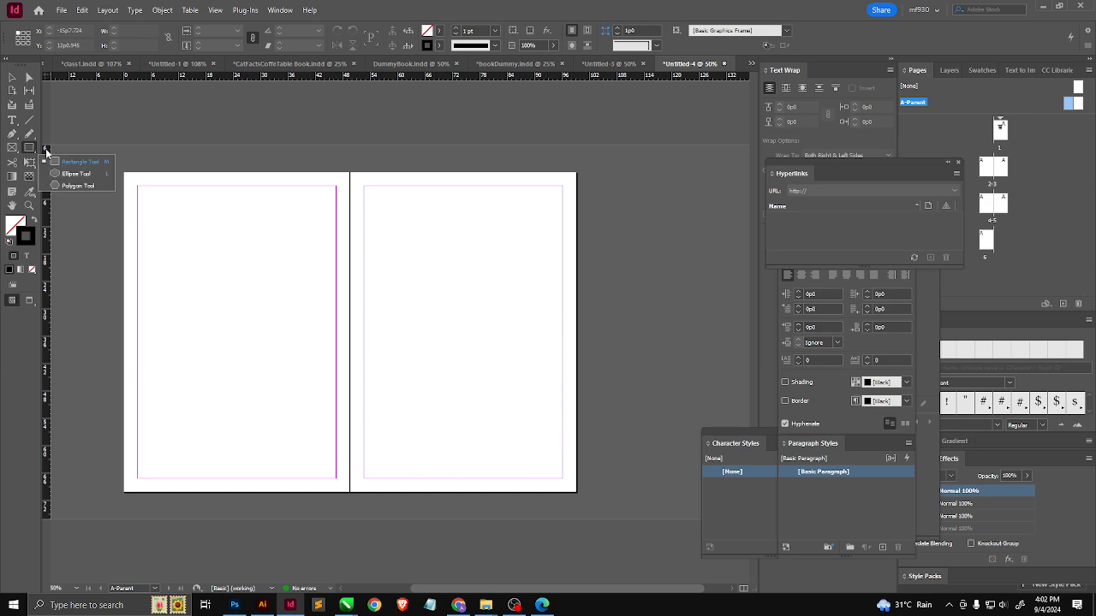
{"action": "left_click", "coordinate": [78, 174]}
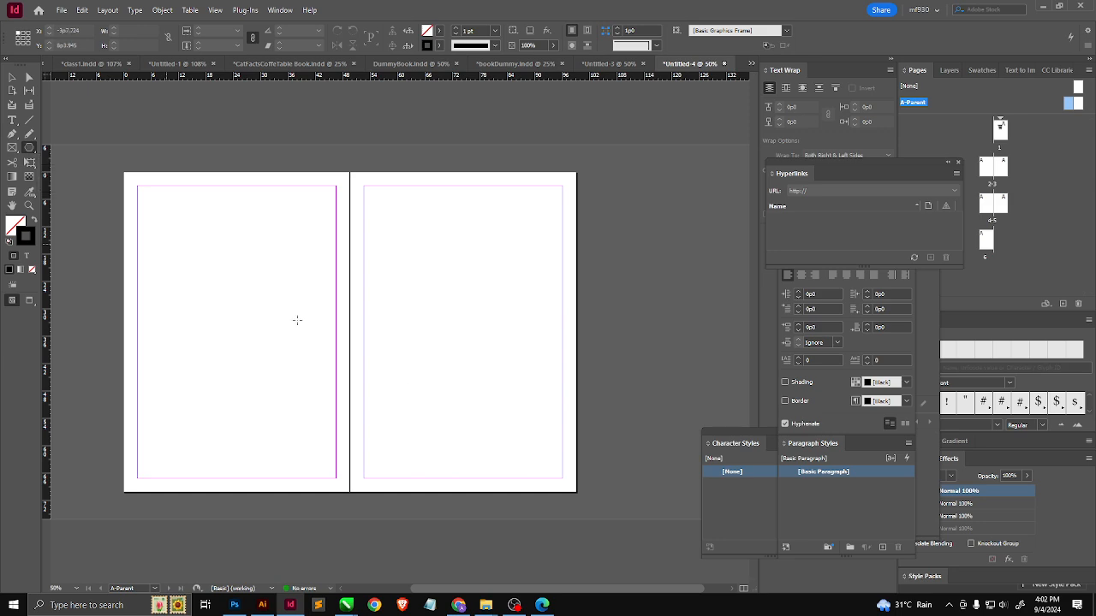
{"action": "key", "text": "ctrl+equal"}
{"action": "left_click_drag", "start_coordinate": [480, 484], "coordinate": [452, 360]}
{"action": "left_click_drag", "start_coordinate": [435, 434], "coordinate": [507, 485]}
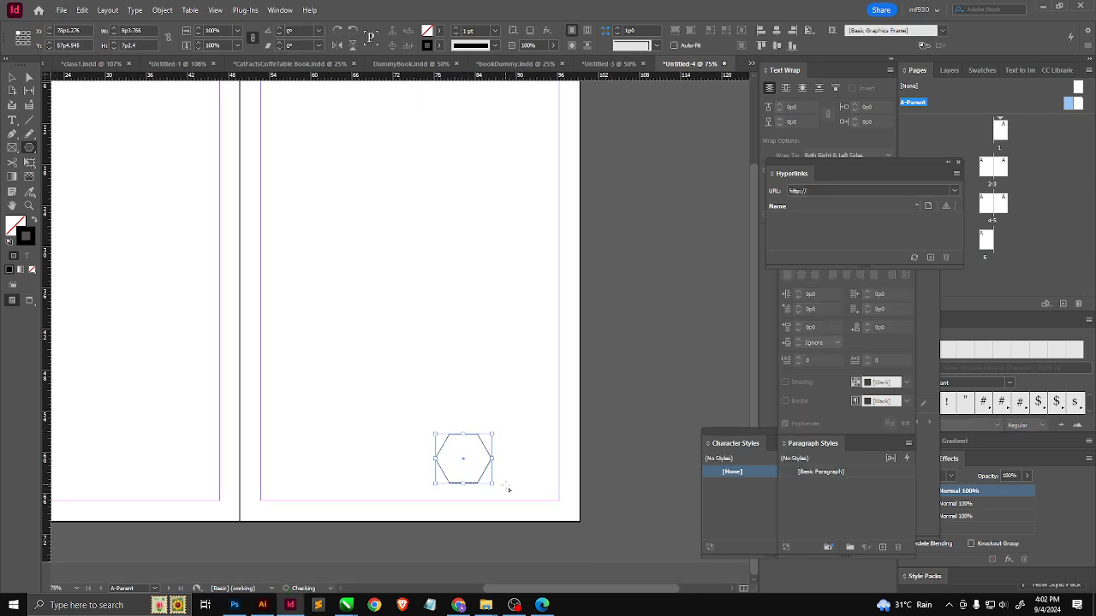
{"action": "key", "text": "Delete"}
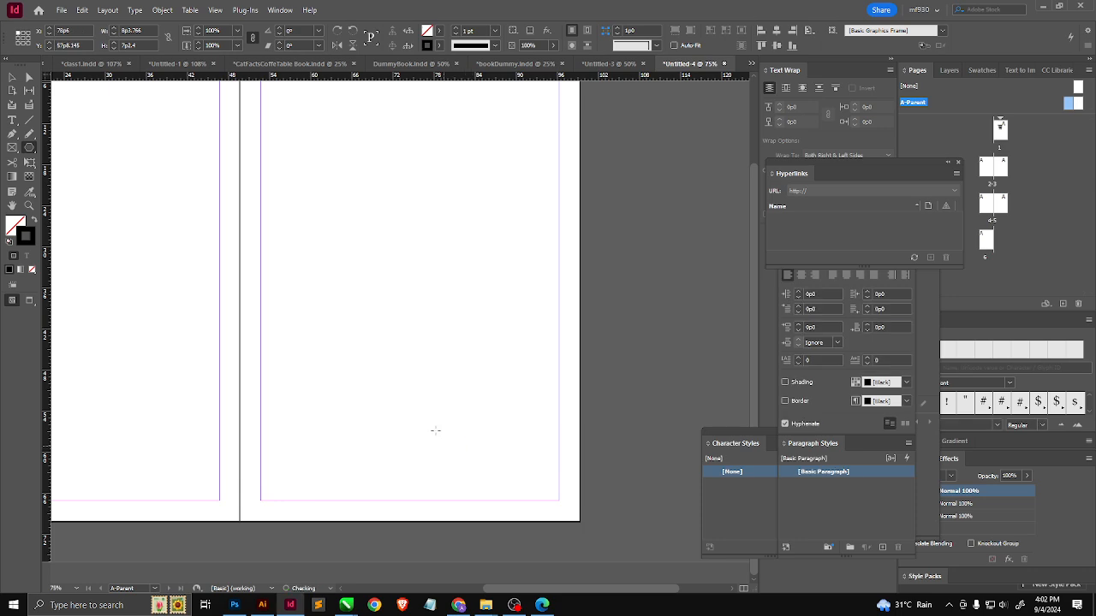
{"action": "left_click", "coordinate": [434, 434]}
{"action": "double_click", "coordinate": [548, 326]}
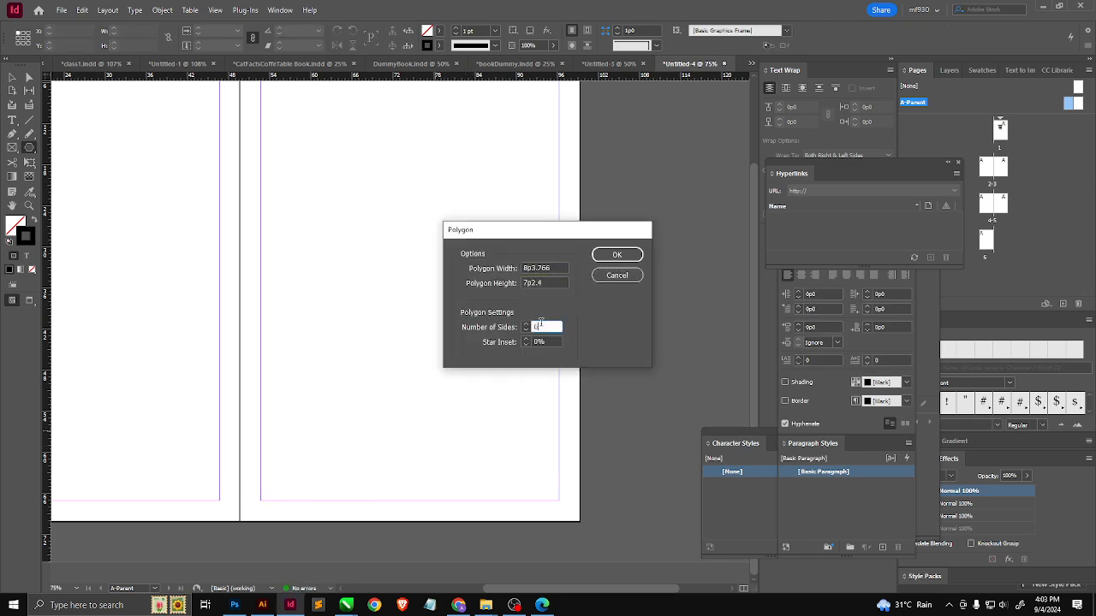
{"action": "type", "text": "3"}
{"action": "left_click", "coordinate": [616, 254]}
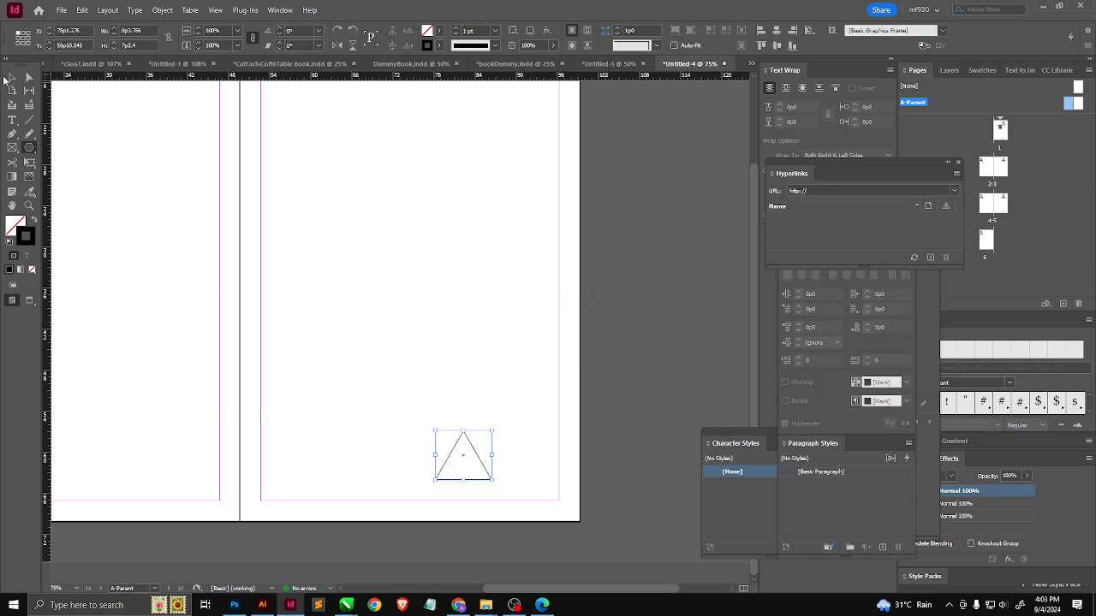
Step: Rotate the triangle to -90° so it points right and place an overlapping copy slightly to its left
{"action": "left_click", "coordinate": [10, 78]}
{"action": "left_click_drag", "start_coordinate": [495, 429], "coordinate": [490, 484]}
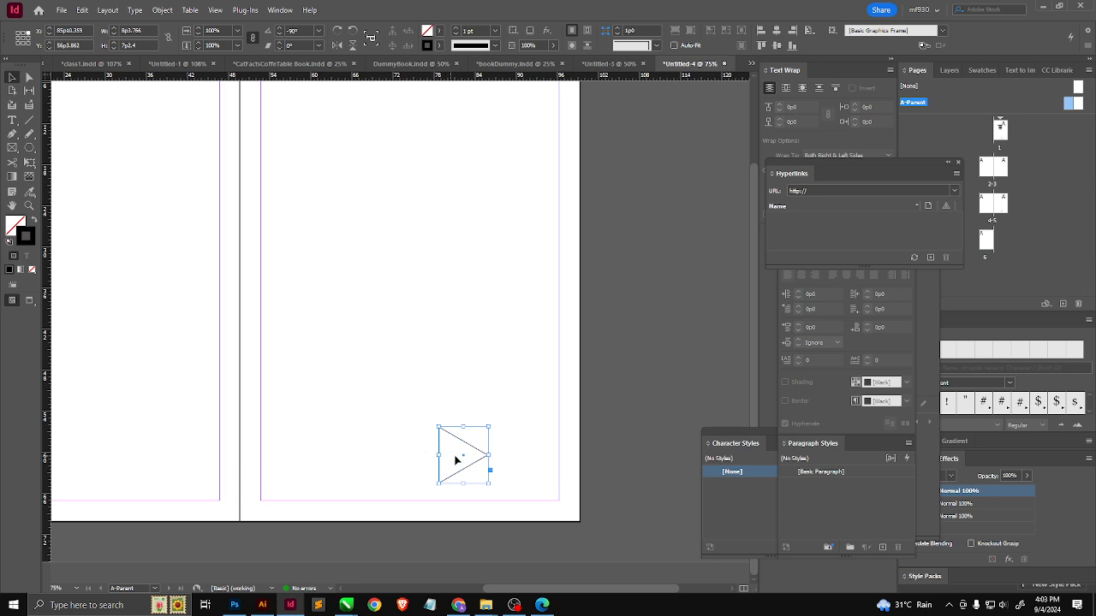
{"action": "left_click_drag", "start_coordinate": [457, 461], "coordinate": [443, 460]}
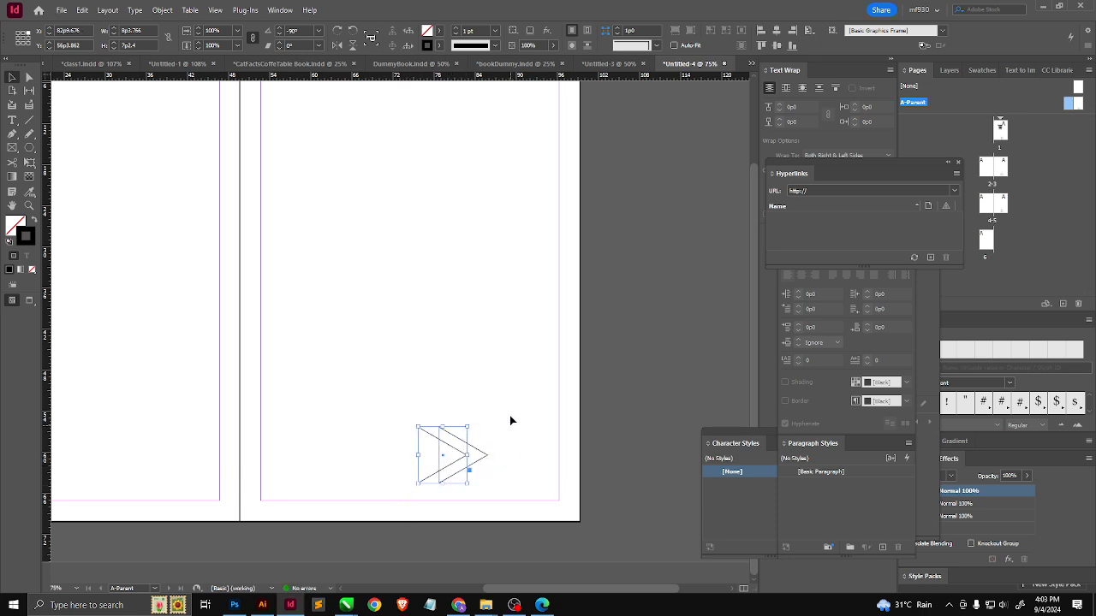
Step: Subtract the front triangle from the back one with Pathfinder to form a right-pointing chevron
{"action": "left_click_drag", "start_coordinate": [511, 420], "coordinate": [402, 511]}
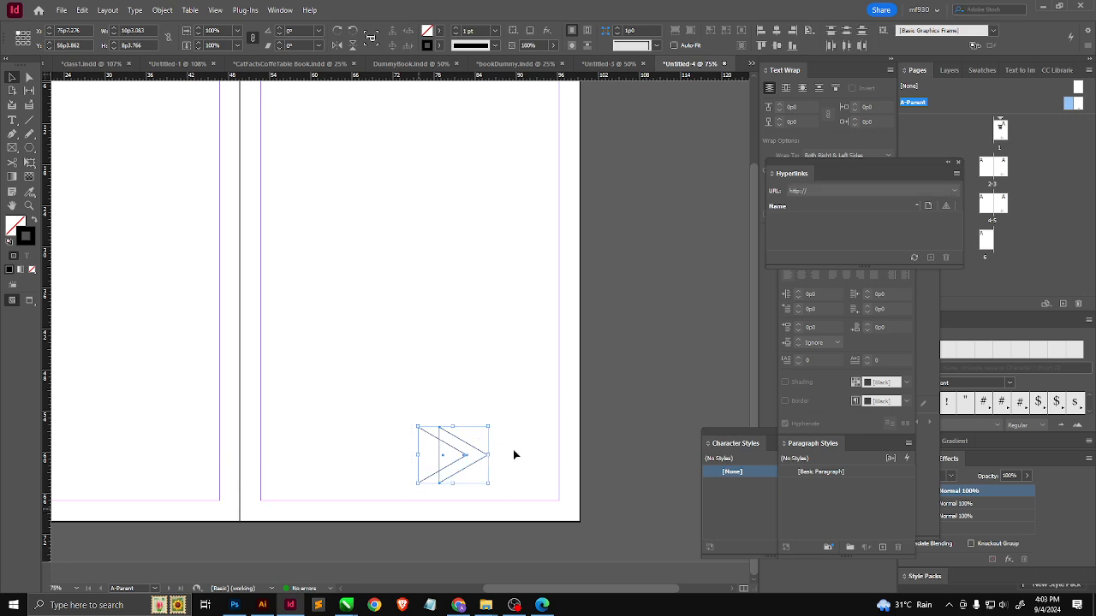
{"action": "left_click", "coordinate": [279, 9]}
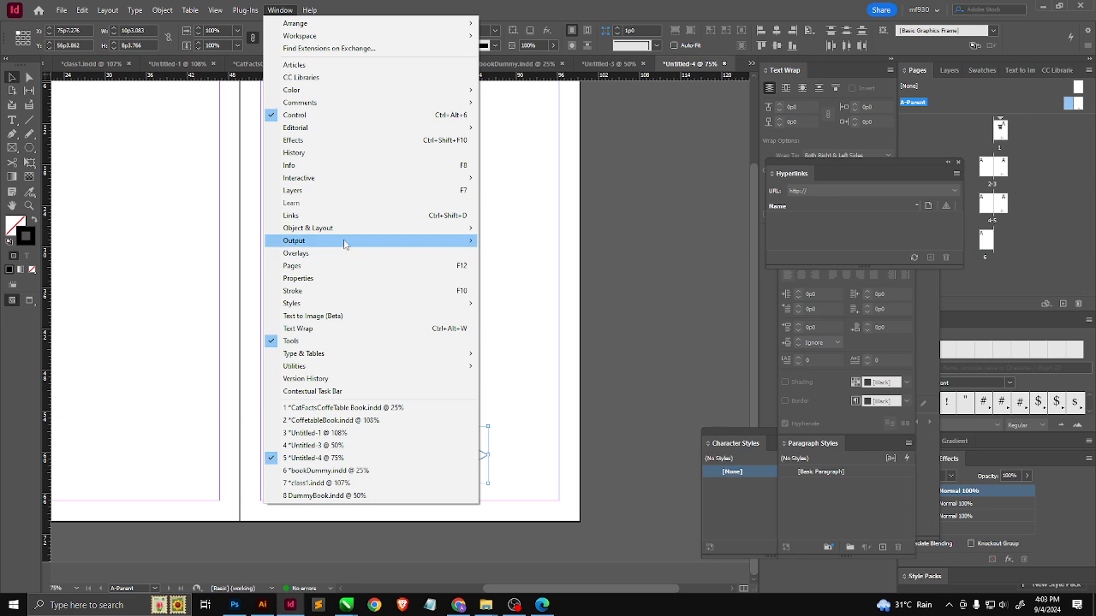
{"action": "mouse_move", "coordinate": [354, 229]}
{"action": "left_click", "coordinate": [501, 241]}
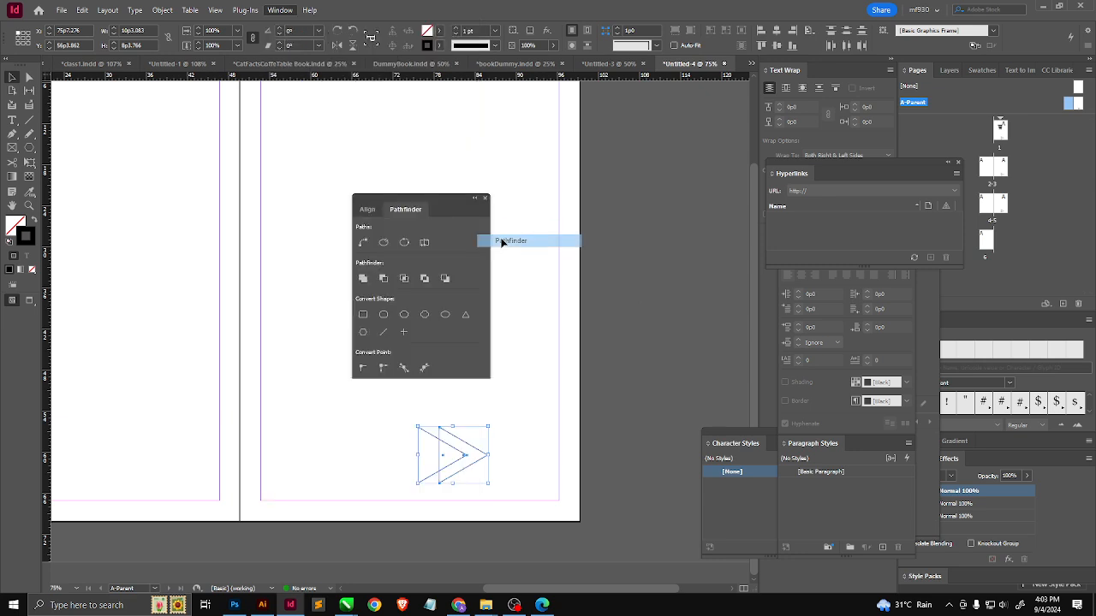
{"action": "left_click_drag", "start_coordinate": [440, 200], "coordinate": [678, 146]}
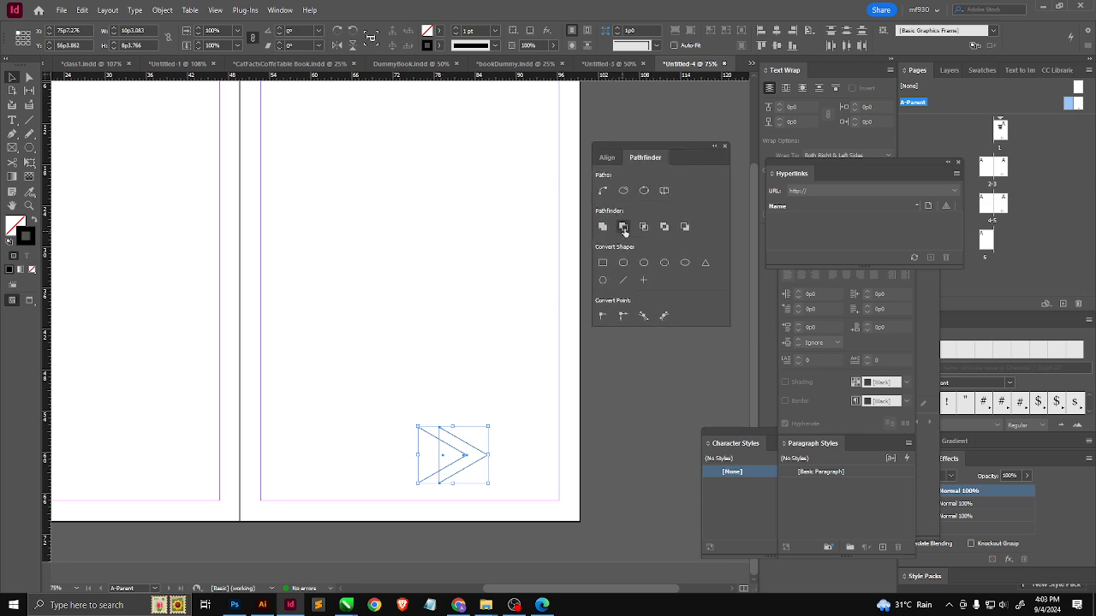
{"action": "left_click", "coordinate": [624, 228]}
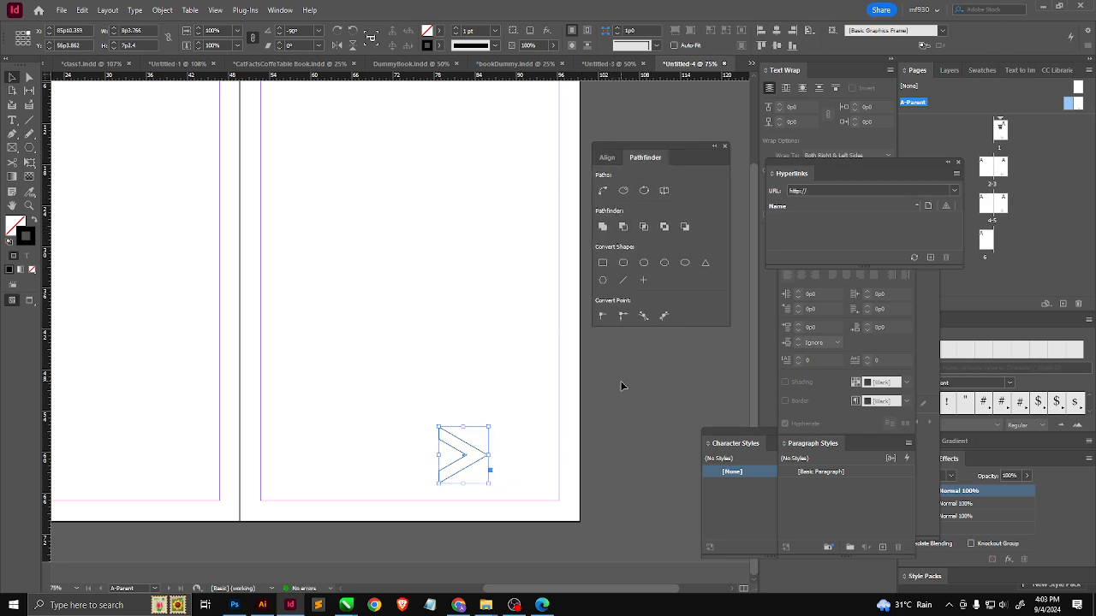
{"action": "left_click", "coordinate": [556, 403]}
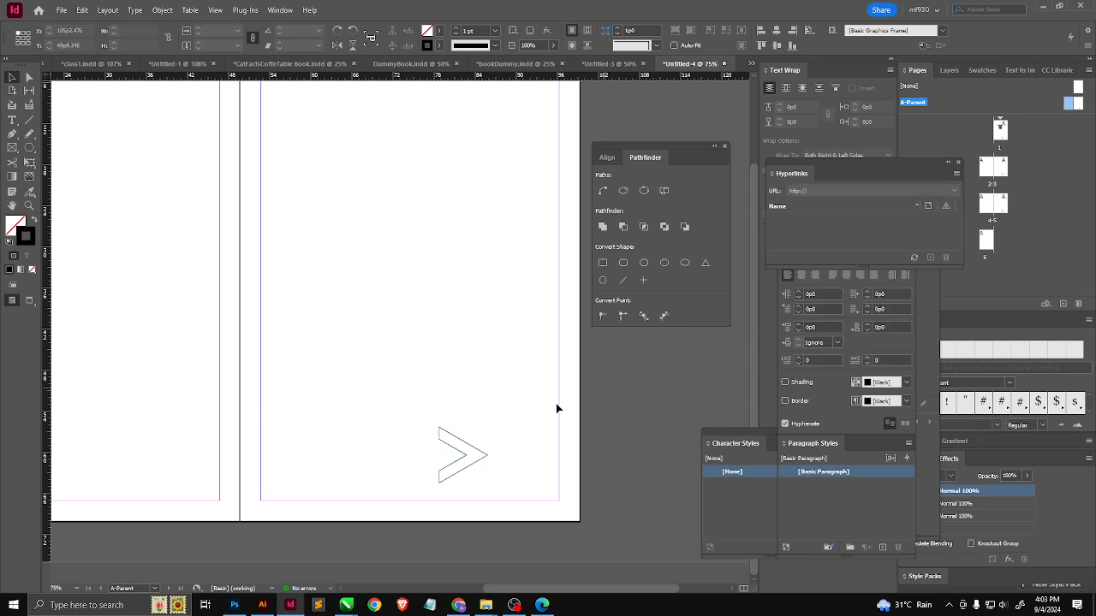
Step: Swap the chevron's fill and stroke so it has a black fill and no stroke
{"action": "left_click", "coordinate": [463, 457]}
{"action": "key", "text": "shift+x"}
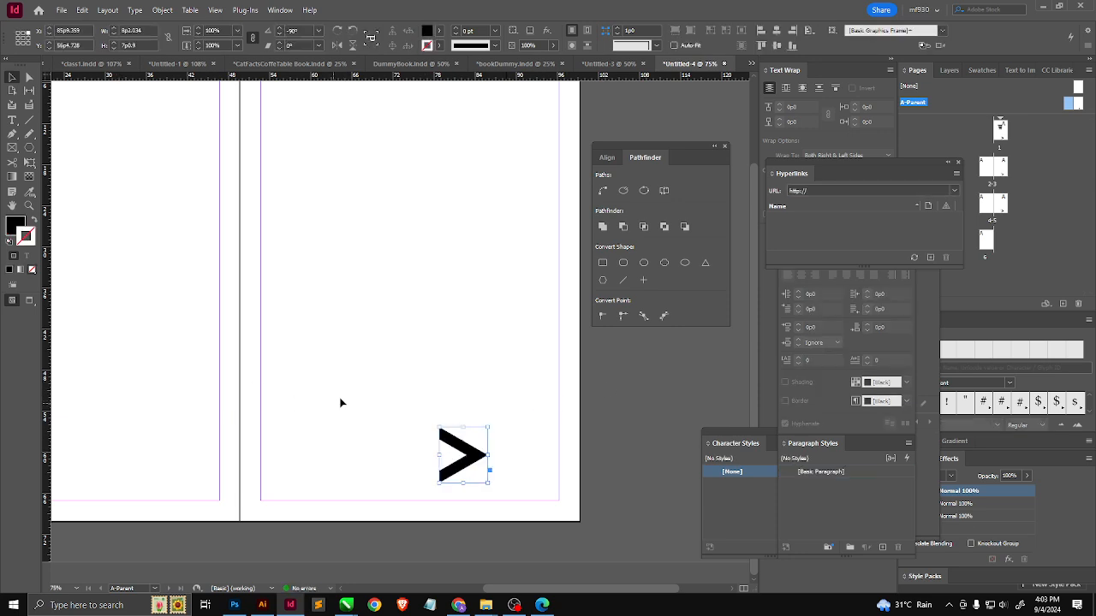
{"action": "left_click", "coordinate": [401, 416]}
Step: Shrink the chevron to about 4p10.6 by 3p6.9 and position it in the right page's lower outer margin corner
{"action": "left_click", "coordinate": [457, 447]}
{"action": "left_click_drag", "start_coordinate": [488, 427], "coordinate": [579, 463]}
{"action": "scroll", "coordinate": [451, 491], "scroll_direction": "up", "scroll_amount": 2}
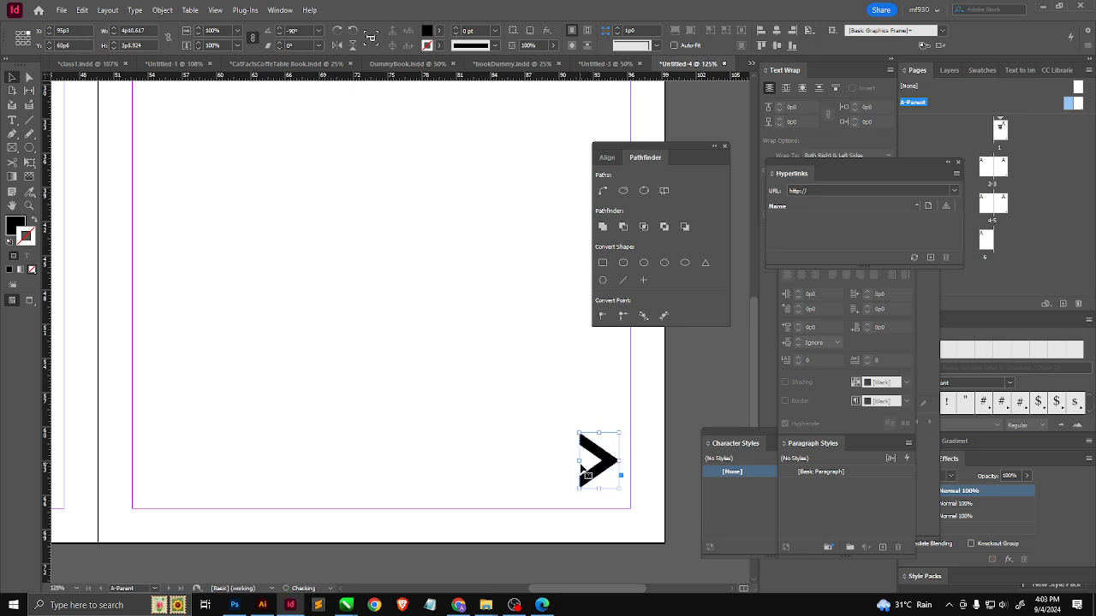
{"action": "scroll", "coordinate": [639, 473], "scroll_direction": "down", "scroll_amount": 2}
{"action": "scroll", "coordinate": [622, 479], "scroll_direction": "down", "scroll_amount": 1}
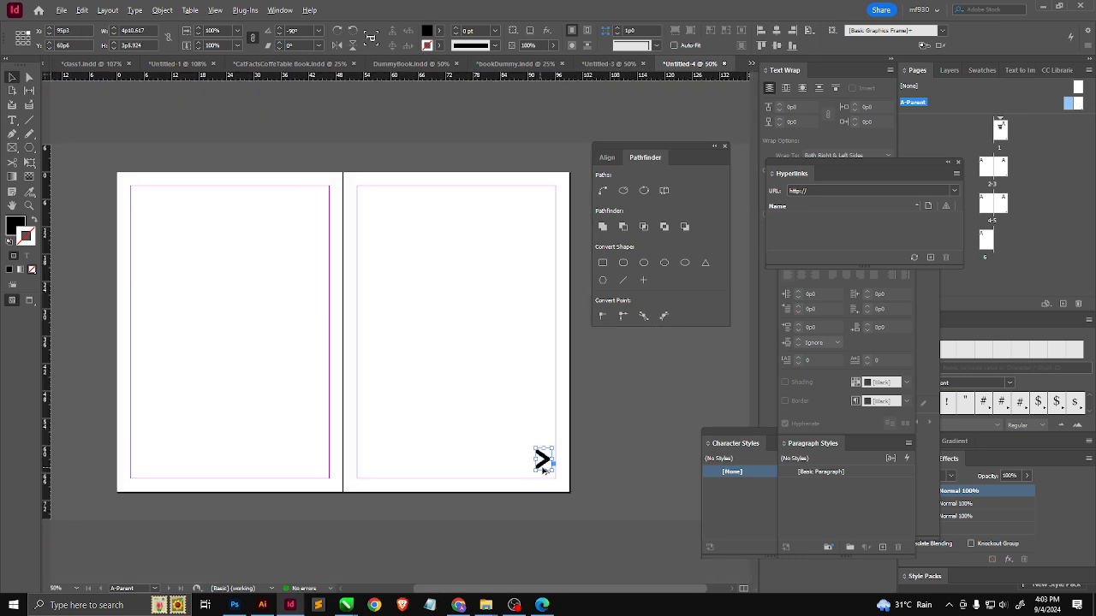
Step: Copy the chevron level across to the left page's lower outer corner and flip the copy horizontally
{"action": "left_click_drag", "start_coordinate": [493, 449], "coordinate": [142, 465]}
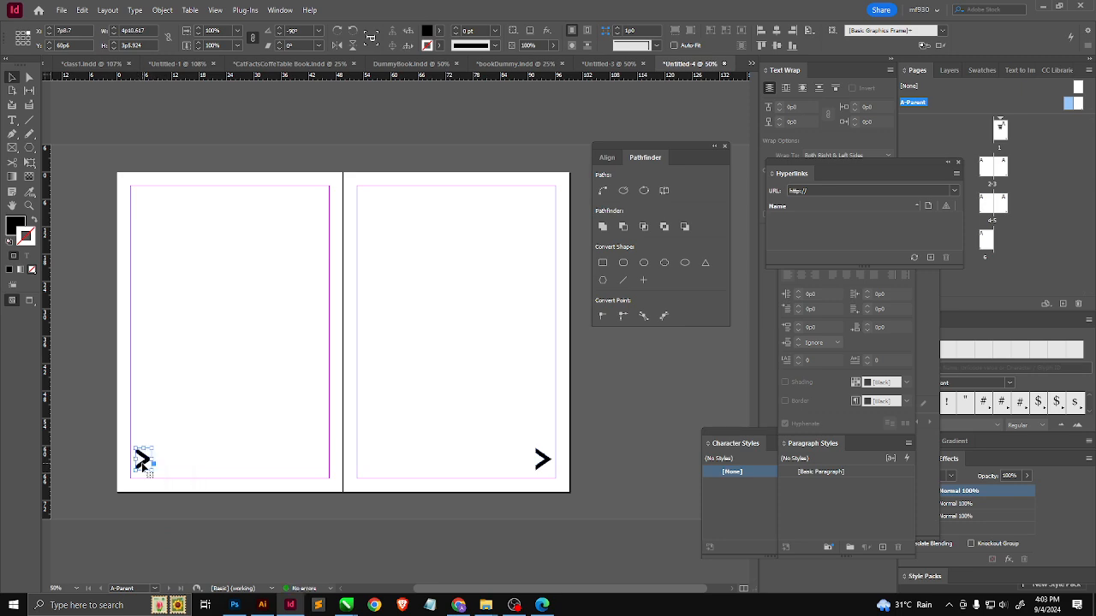
{"action": "right_click", "coordinate": [141, 465]}
{"action": "mouse_move", "coordinate": [262, 201]}
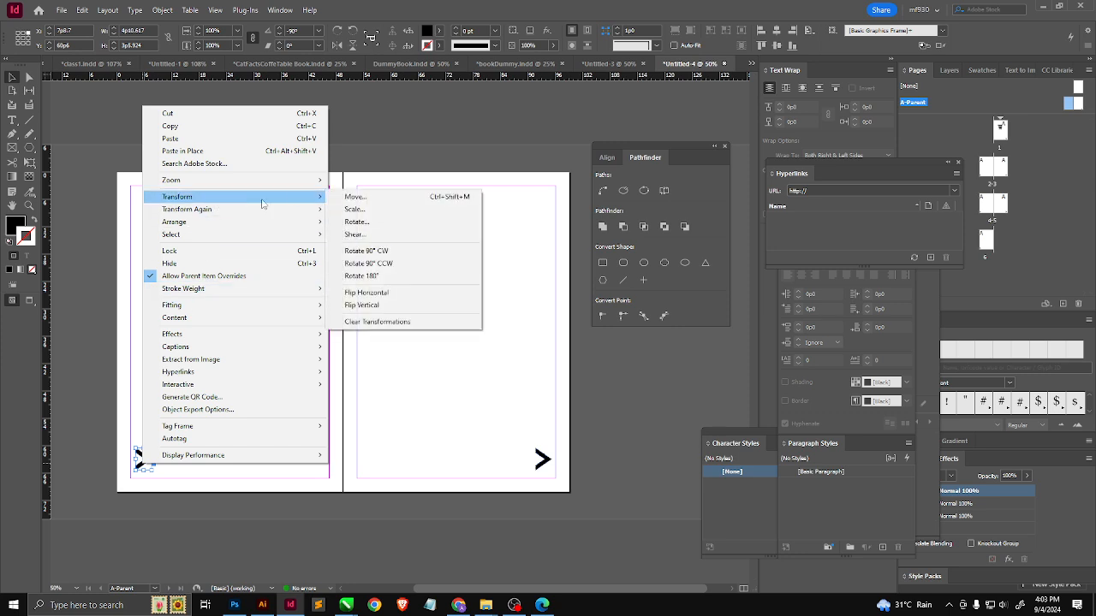
{"action": "left_click", "coordinate": [374, 298]}
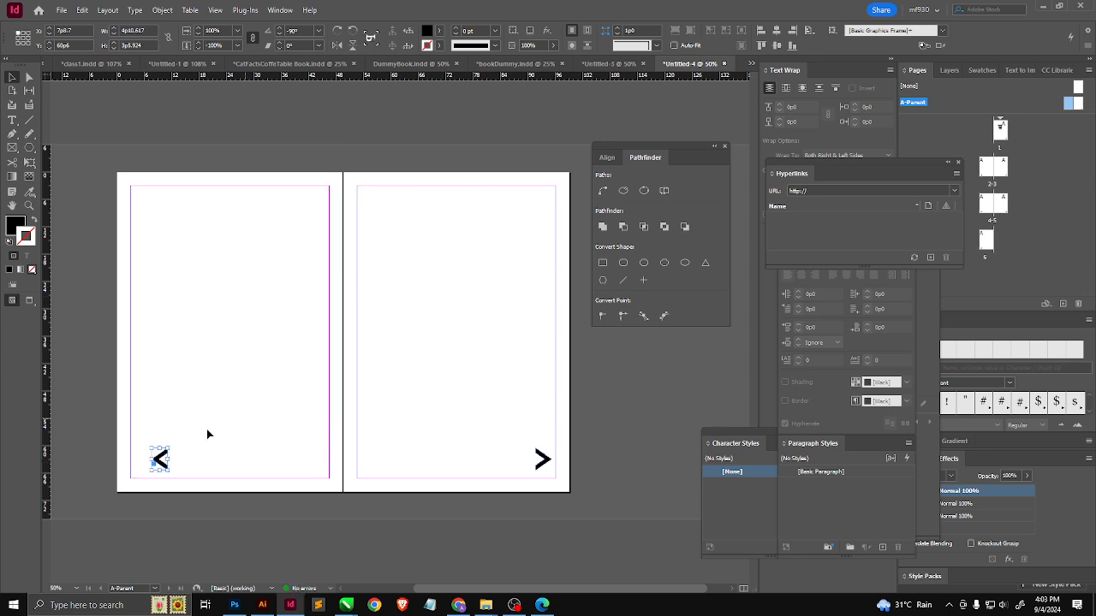
Step: Move the left-pointing chevron outward to sit just inside the left page's outer margin, at about X 4p6
{"action": "key", "text": "ctrl+equal"}
{"action": "key", "text": "ctrl+equal"}
{"action": "key", "text": "ctrl+equal"}
{"action": "scroll", "coordinate": [181, 487], "scroll_direction": "down", "scroll_amount": 3}
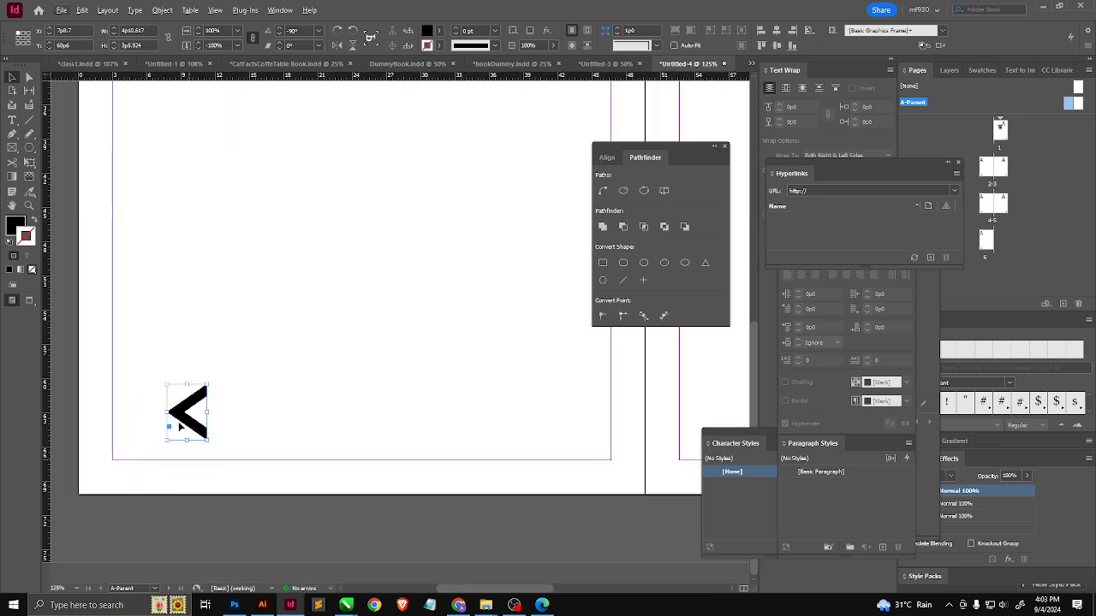
{"action": "left_click_drag", "start_coordinate": [187, 421], "coordinate": [147, 426]}
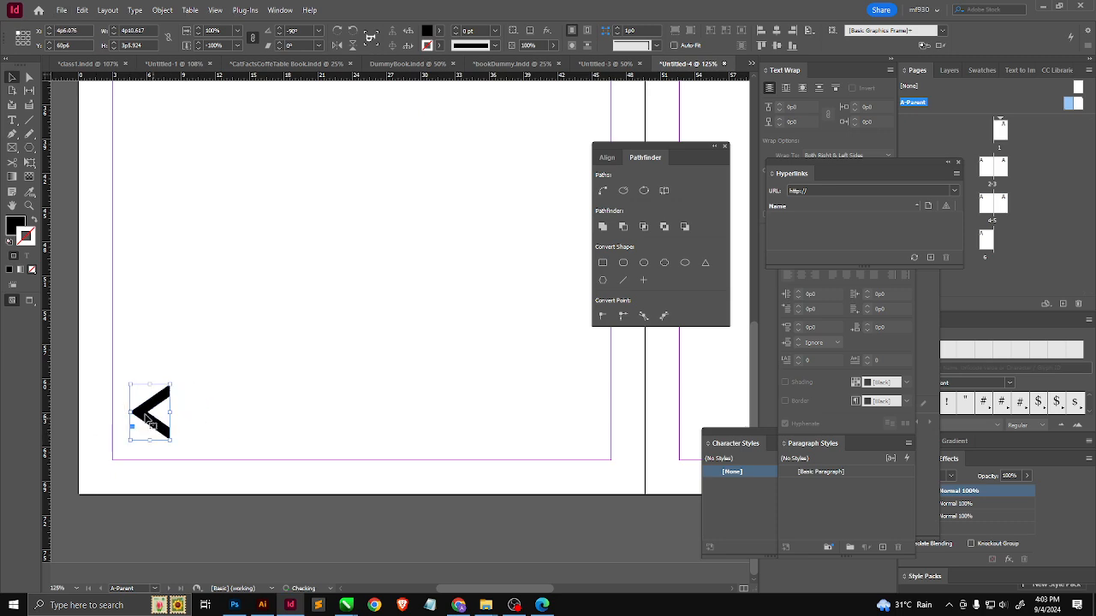
Step: Convert the right-pointing chevron on the parent spread's right page into an interactive button
{"action": "key", "text": "ctrl+minus"}
{"action": "key", "text": "ctrl+minus"}
{"action": "key", "text": "ctrl+minus"}
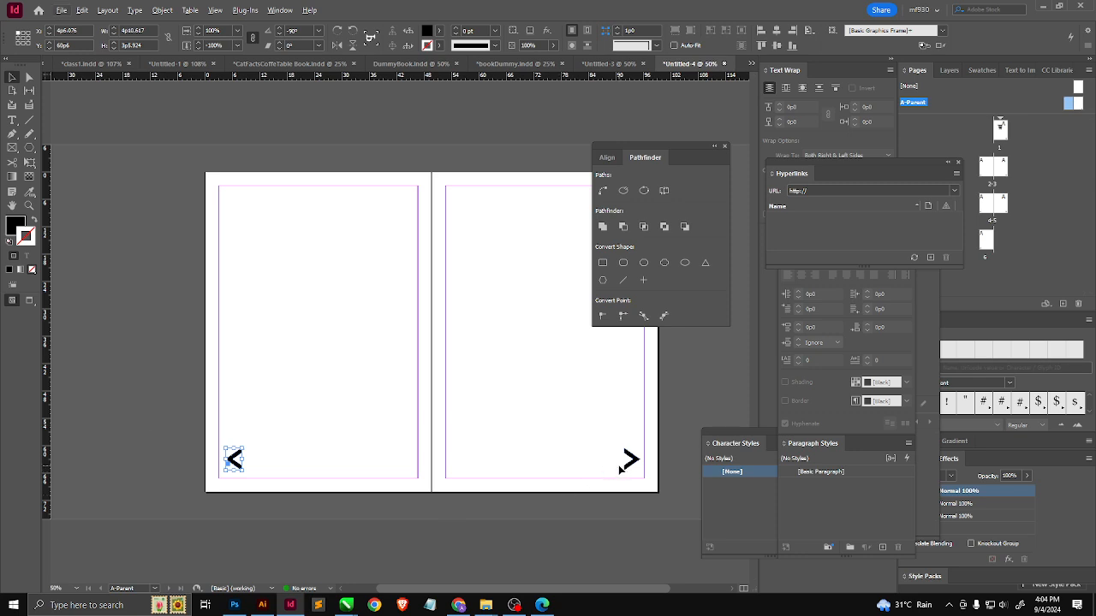
{"action": "left_click", "coordinate": [633, 468]}
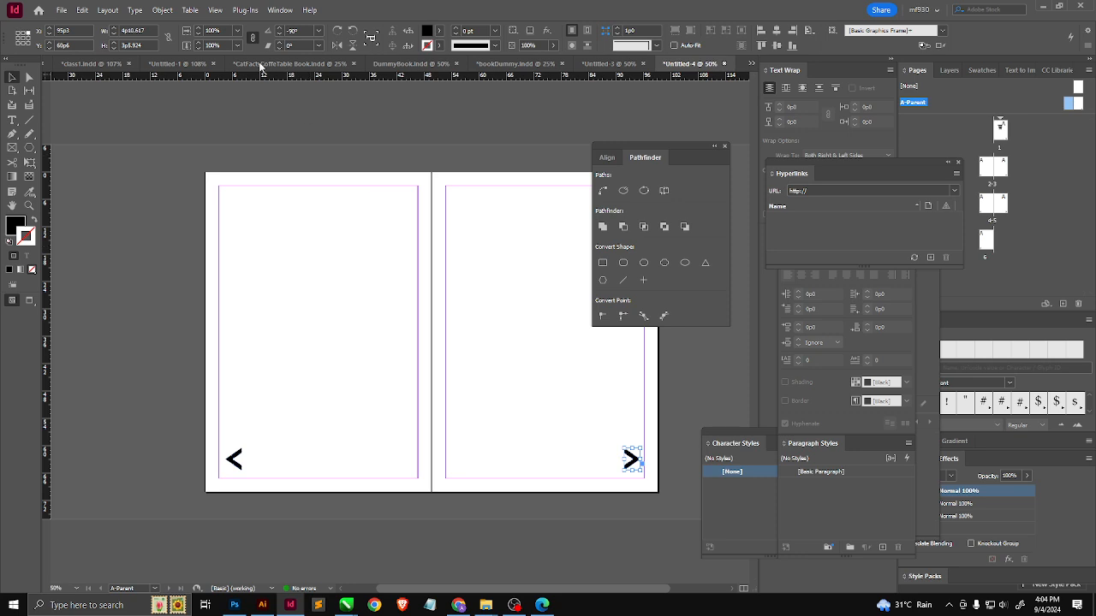
{"action": "left_click", "coordinate": [280, 9]}
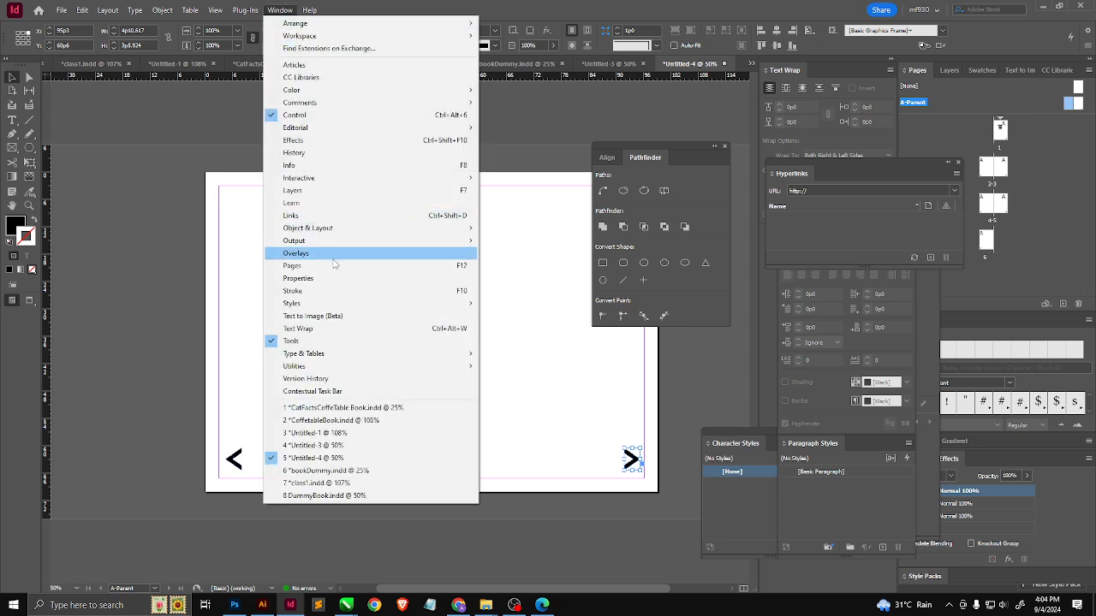
{"action": "mouse_move", "coordinate": [333, 180]}
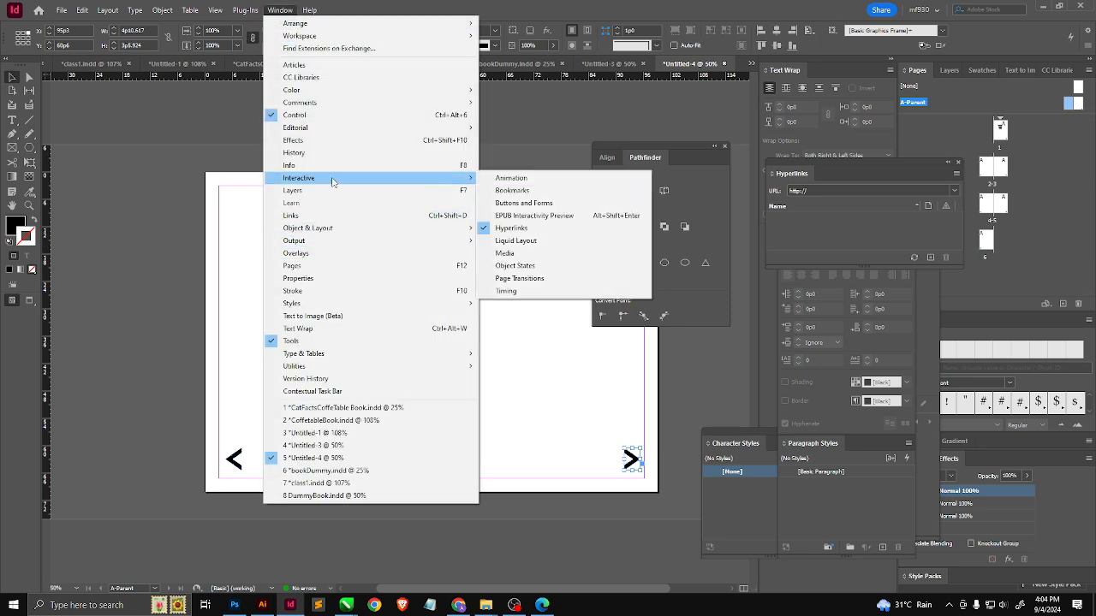
{"action": "left_click", "coordinate": [579, 205]}
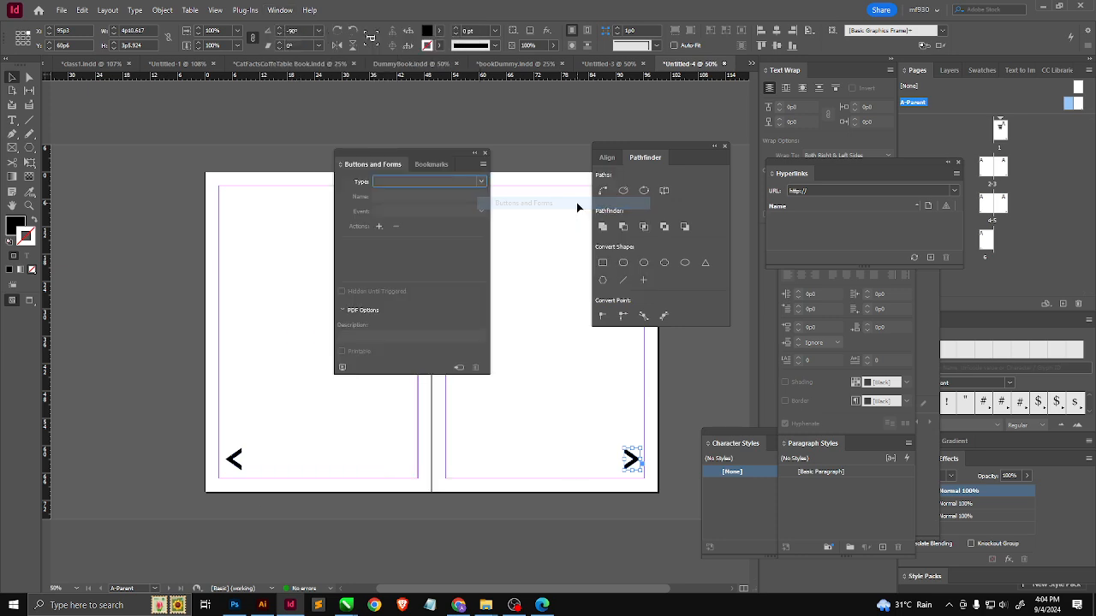
{"action": "left_click_drag", "start_coordinate": [405, 151], "coordinate": [577, 87]}
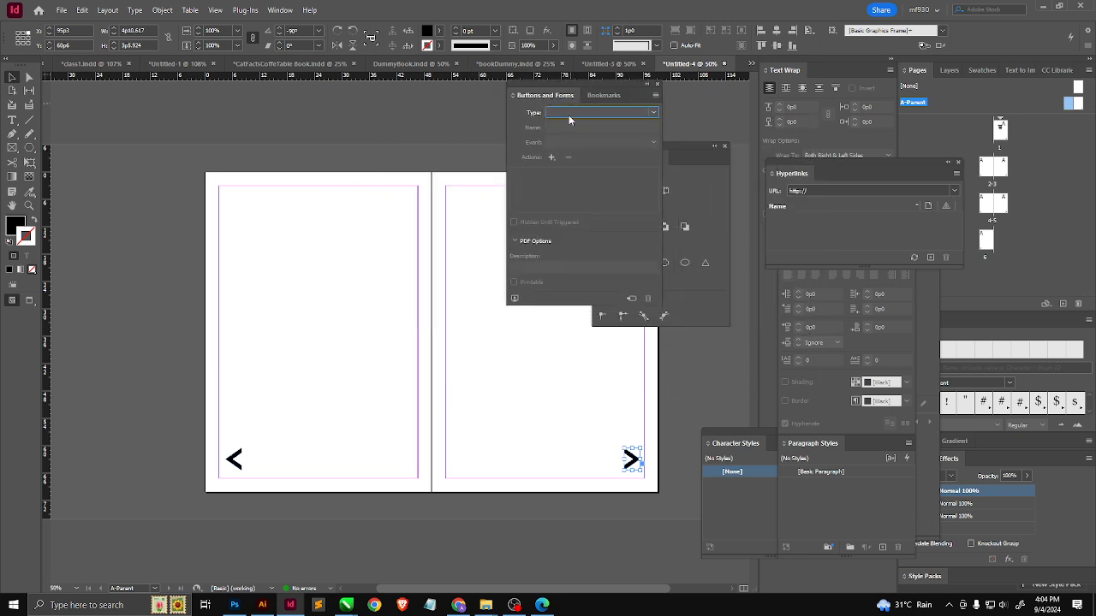
{"action": "left_click", "coordinate": [642, 113]}
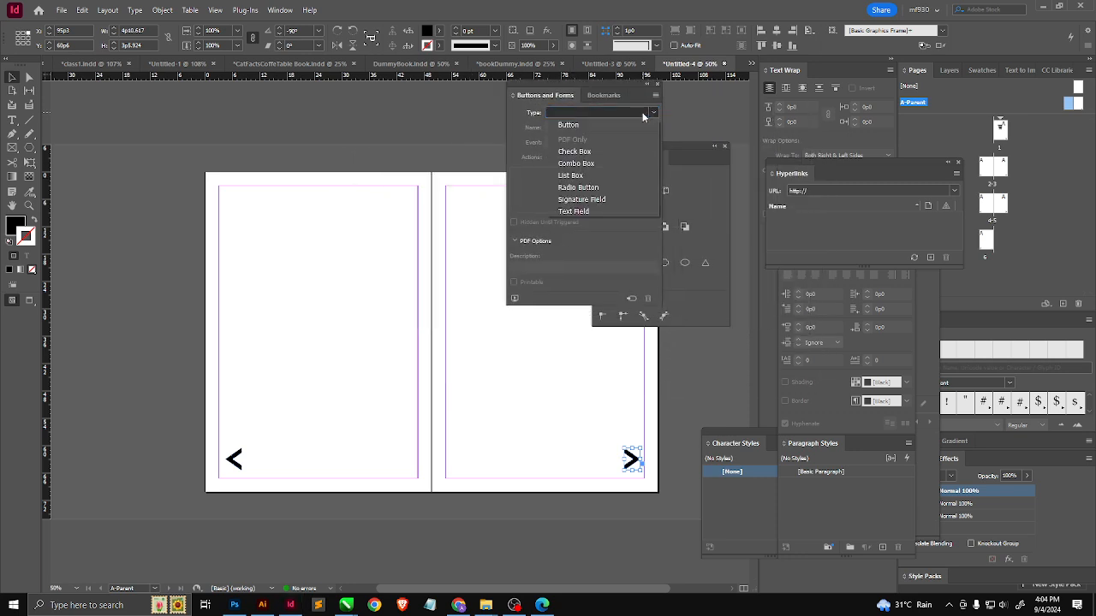
{"action": "left_click", "coordinate": [595, 125]}
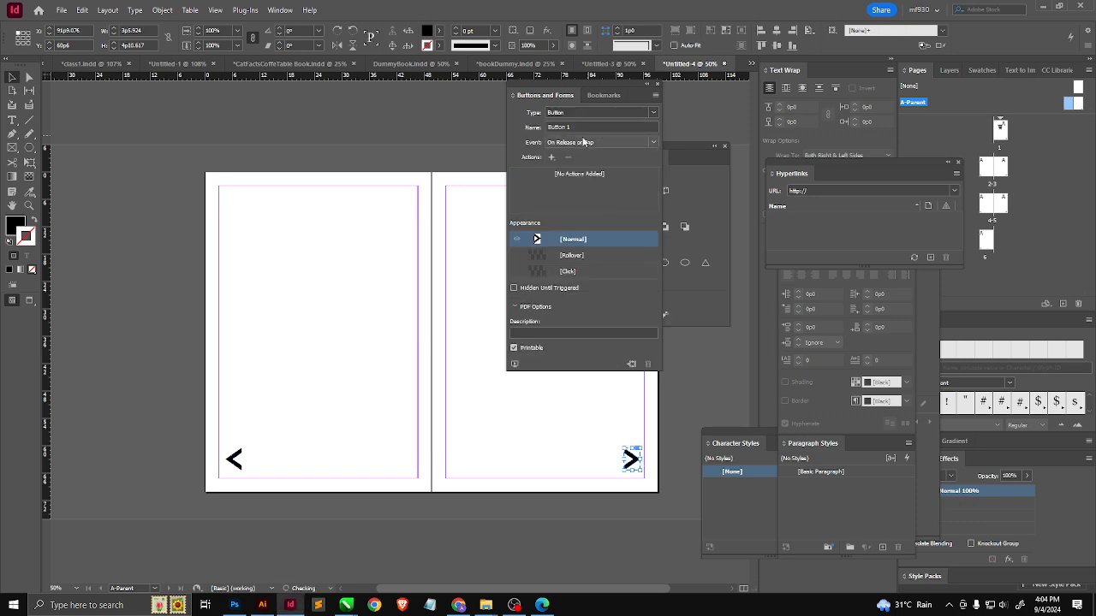
Step: Keep the right chevron button's event as On Release or Tap and add a Go To Next Page action
{"action": "triple_click", "coordinate": [574, 126]}
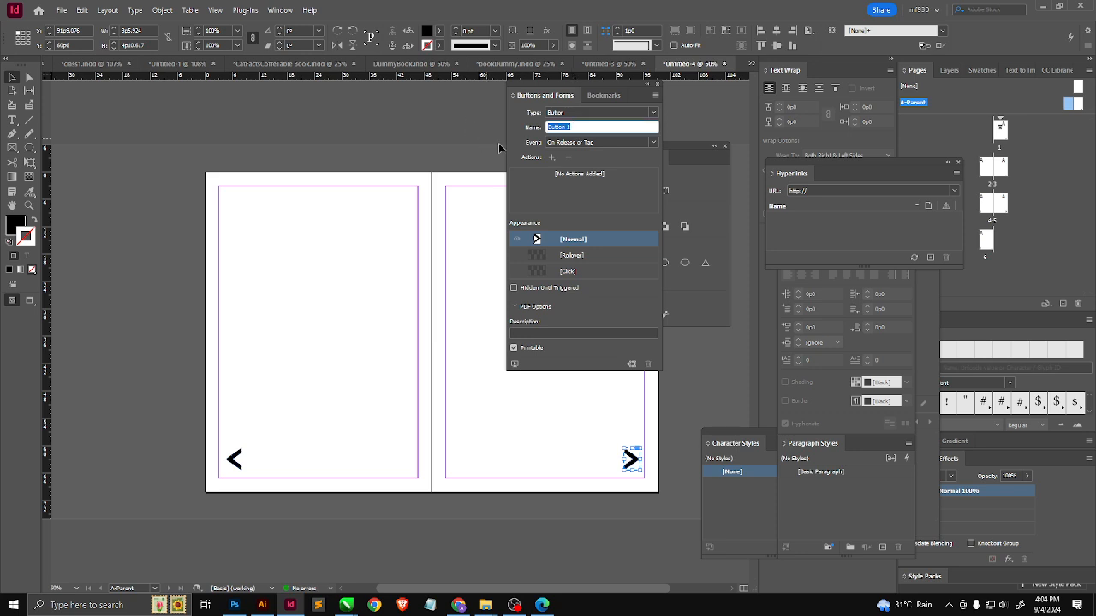
{"action": "left_click", "coordinate": [588, 145]}
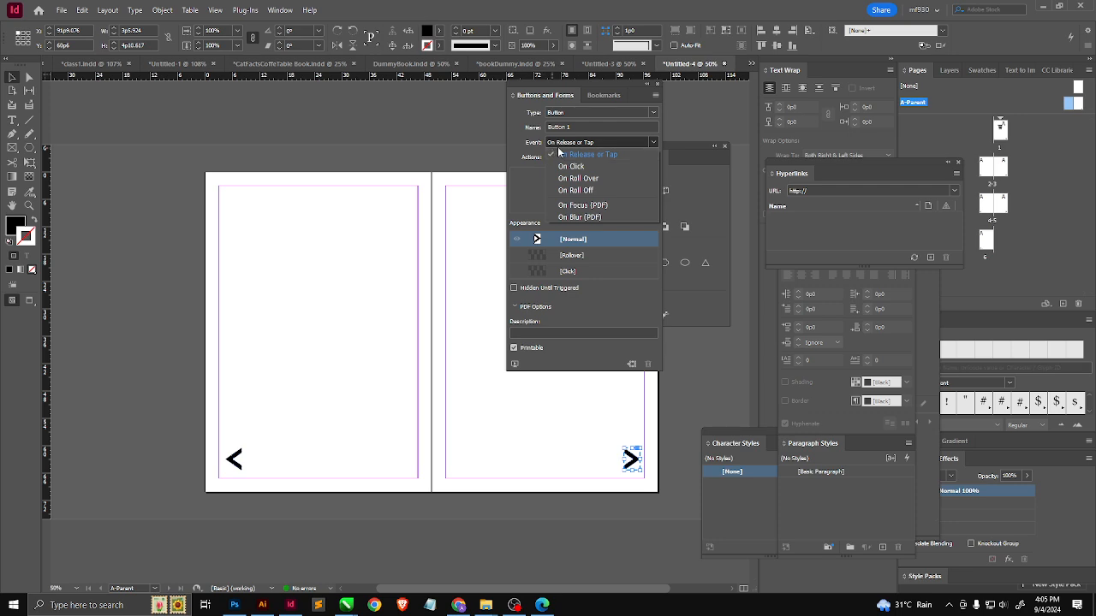
{"action": "left_click", "coordinate": [589, 157]}
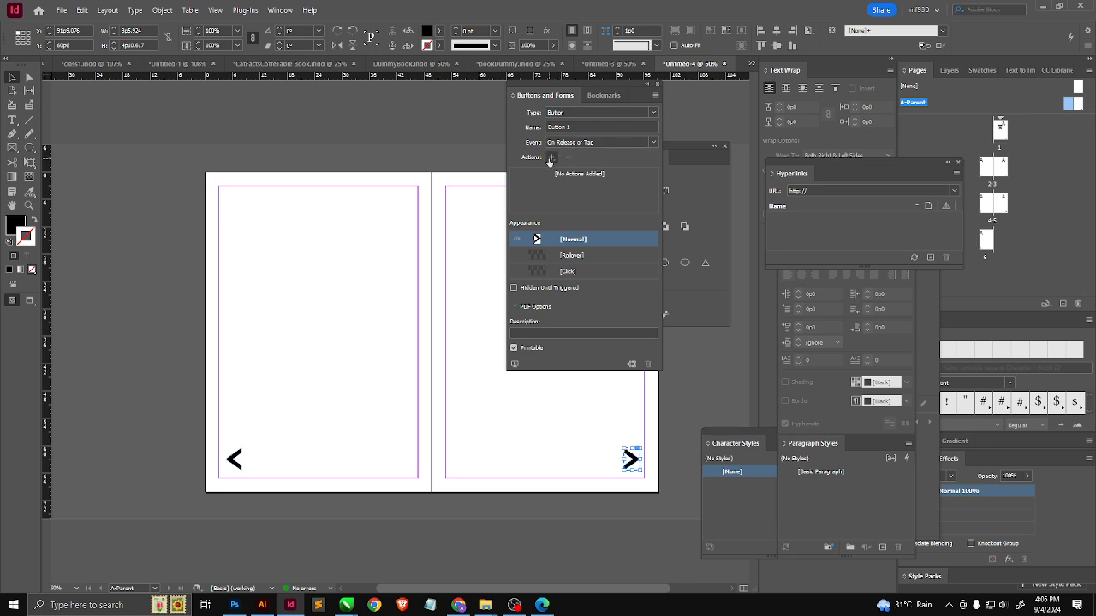
{"action": "left_click", "coordinate": [551, 157]}
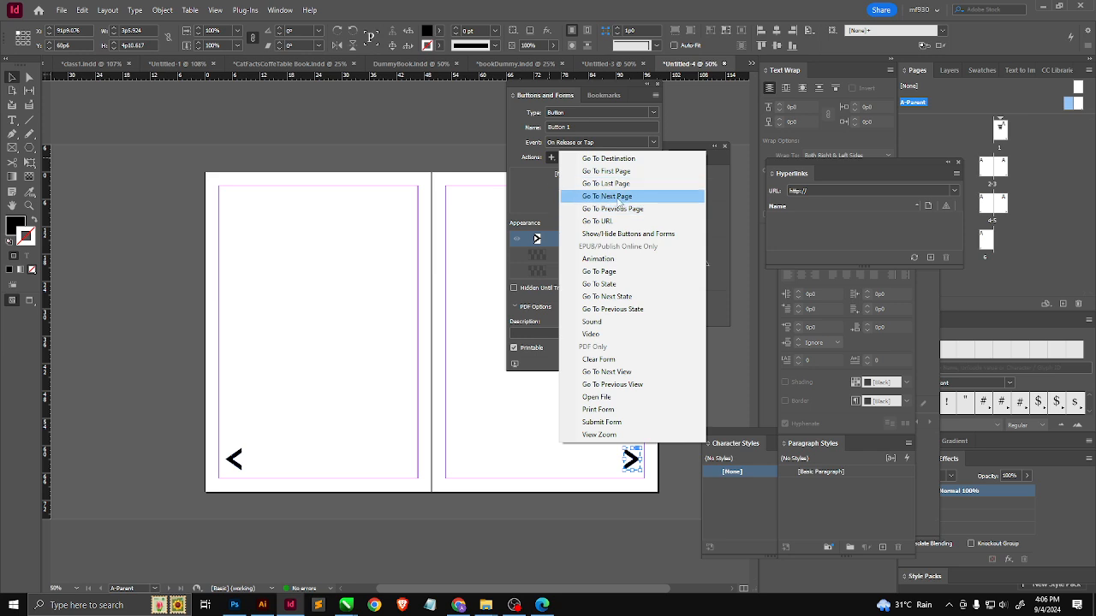
{"action": "left_click", "coordinate": [618, 199]}
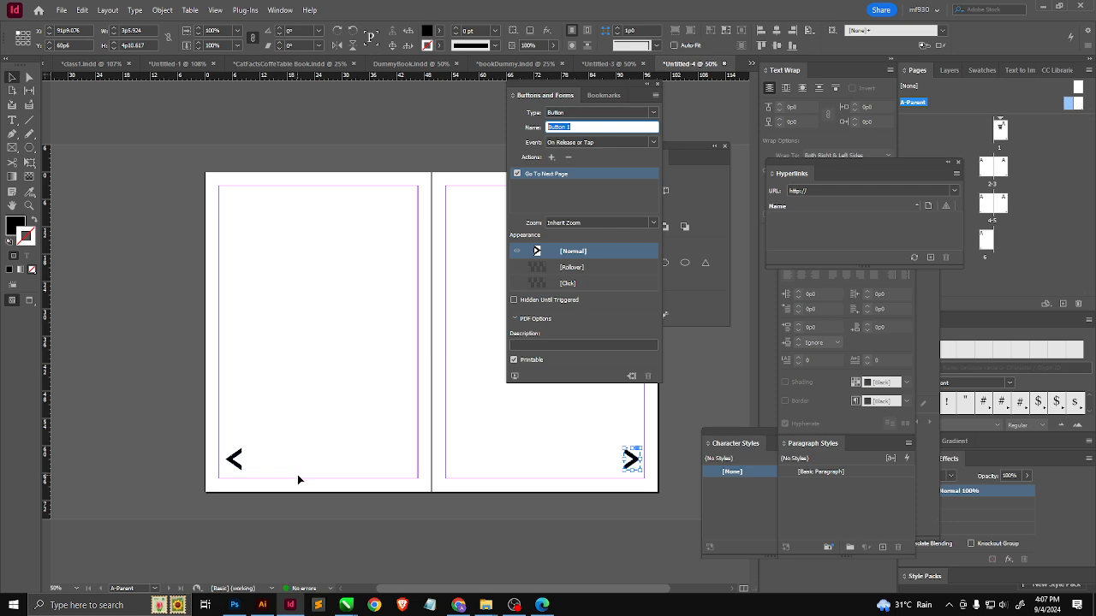
Step: Convert the left-pointing chevron into a button with a Go To Previous Page action
{"action": "left_click_drag", "start_coordinate": [262, 428], "coordinate": [224, 494]}
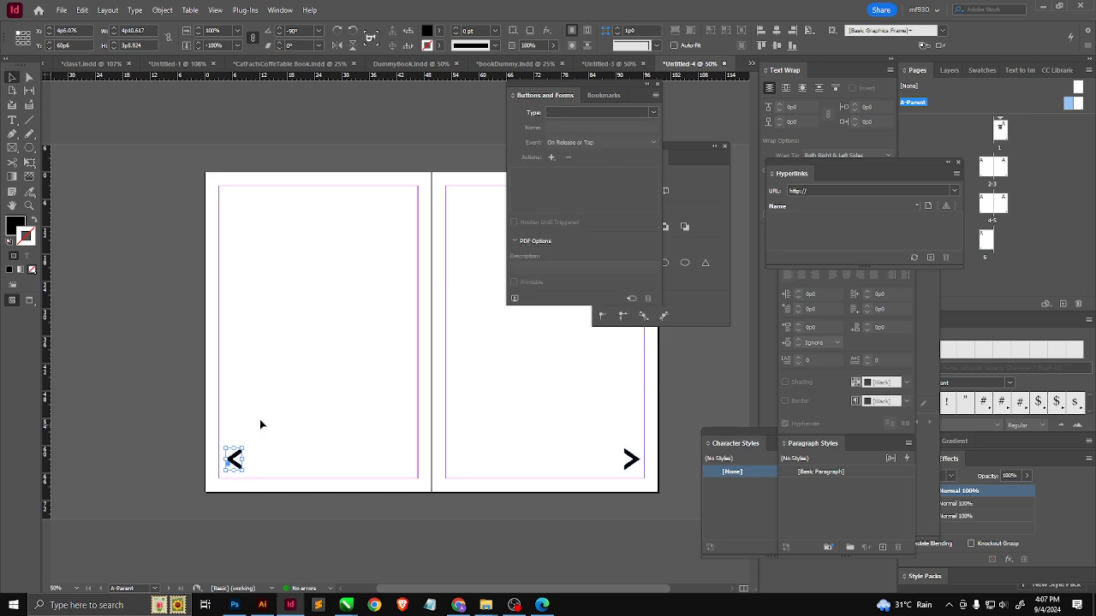
{"action": "left_click_drag", "start_coordinate": [261, 420], "coordinate": [201, 506]}
{"action": "left_click", "coordinate": [647, 113]}
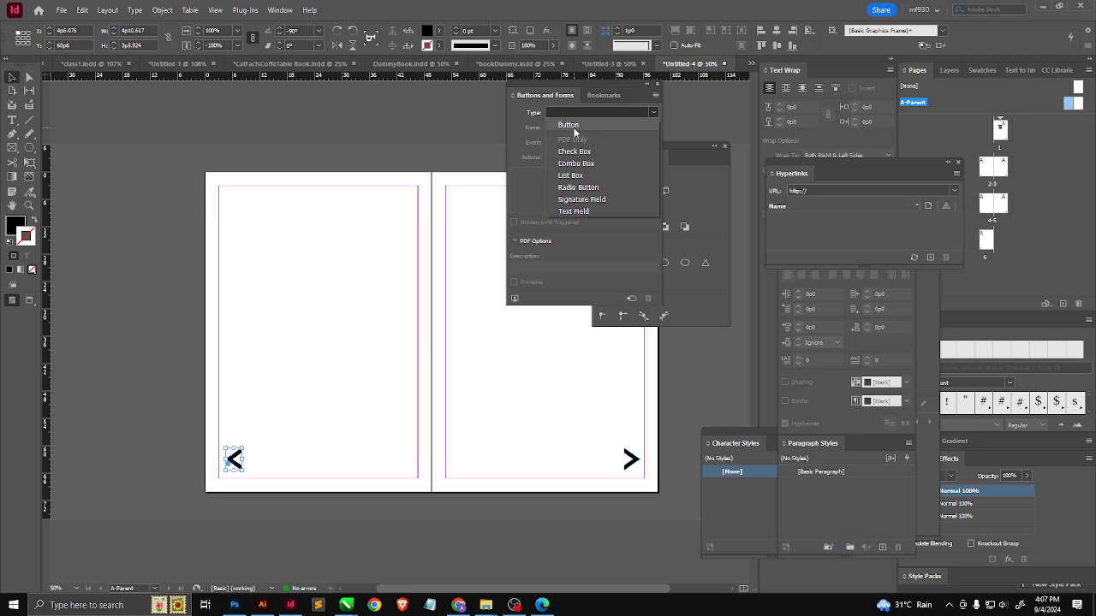
{"action": "left_click", "coordinate": [575, 127]}
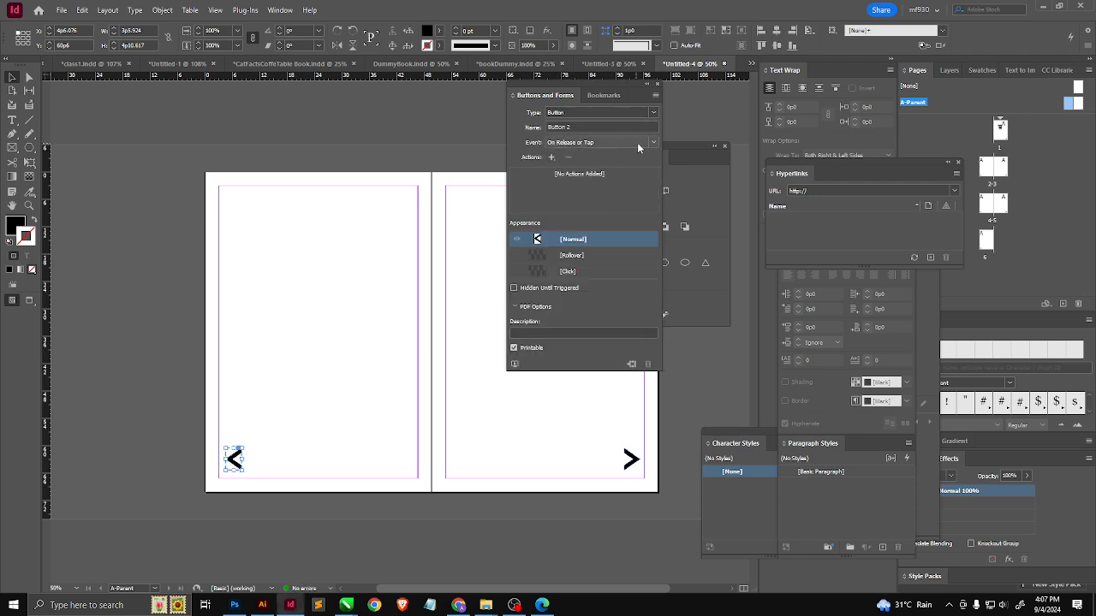
{"action": "left_click", "coordinate": [551, 158]}
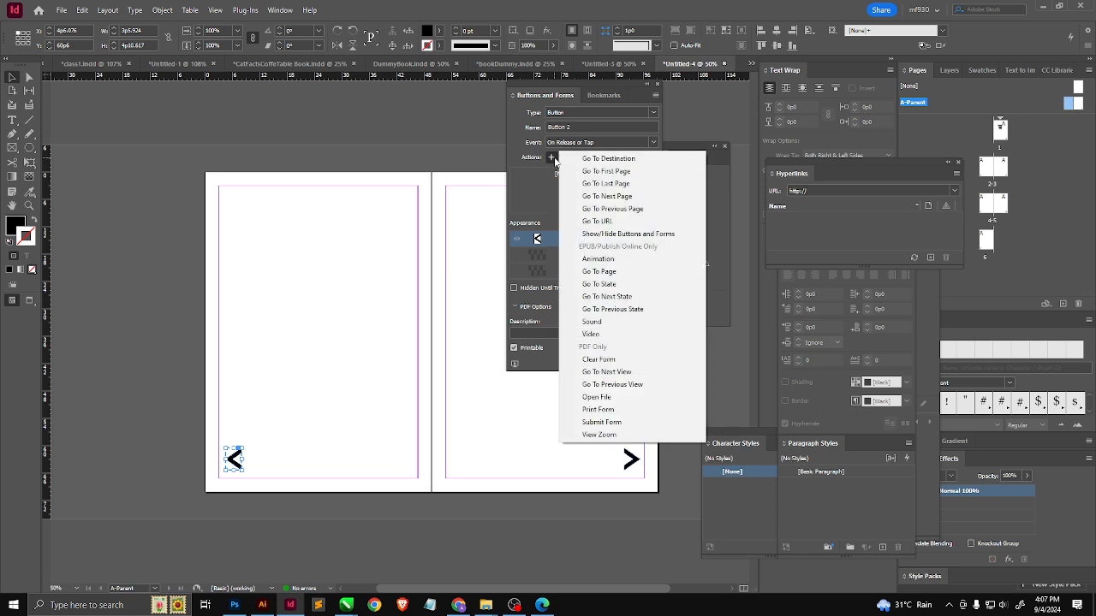
{"action": "left_click", "coordinate": [615, 209]}
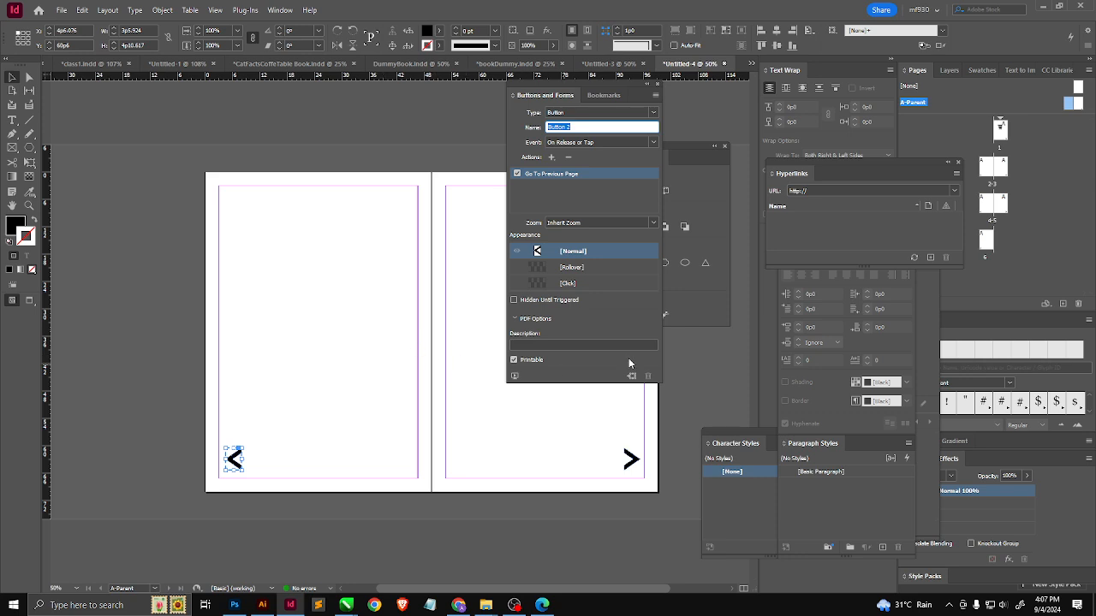
Step: Switch from the parent spread to pages 2-3 and check the arrow buttons across the document pages
{"action": "double_click", "coordinate": [993, 168]}
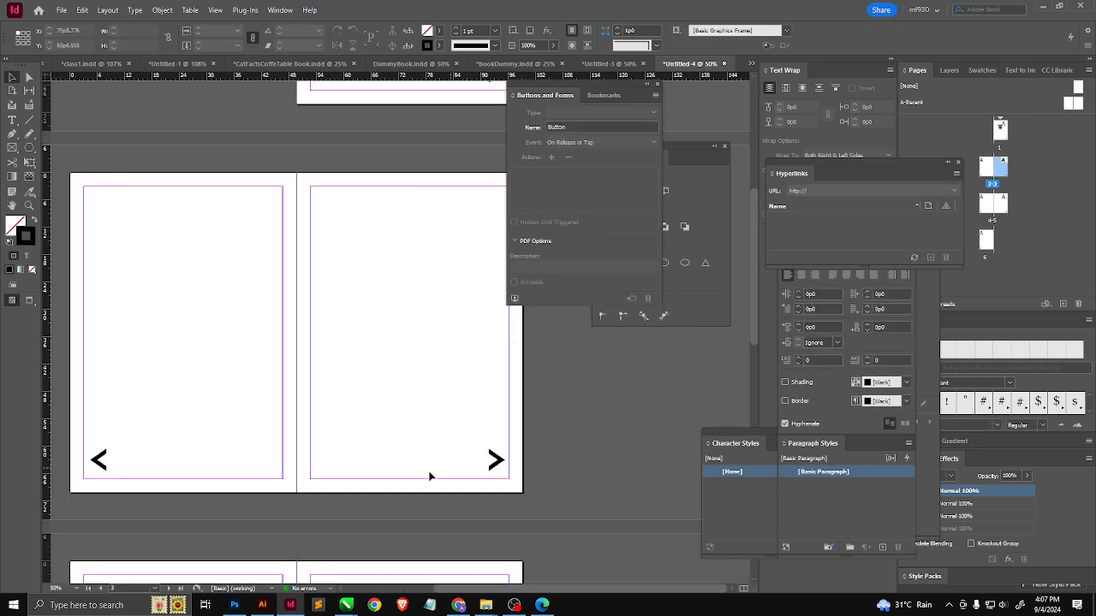
{"action": "scroll", "coordinate": [433, 428], "scroll_direction": "down", "scroll_amount": 10}
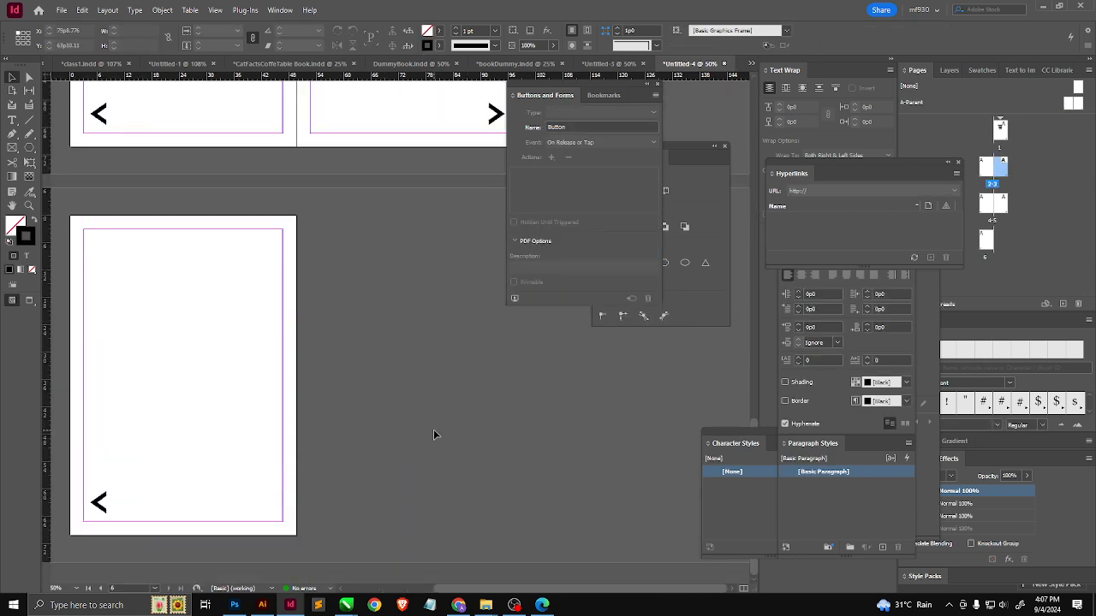
{"action": "scroll", "coordinate": [433, 435], "scroll_direction": "up", "scroll_amount": 8}
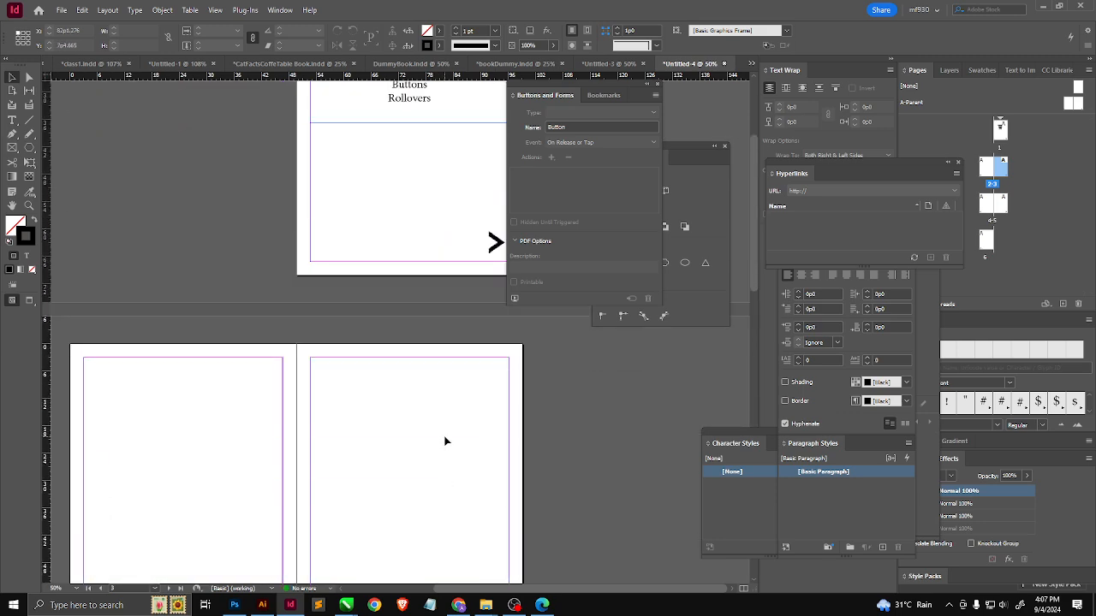
{"action": "scroll", "coordinate": [446, 441], "scroll_direction": "up", "scroll_amount": 2}
Step: Load the Desktop images nature-6567542, oldtimer-1197800_1280, man-1850181_1920, joker image, head-1979329_1920 and girl-1561989_1920 for placing
{"action": "left_click", "coordinate": [61, 10]}
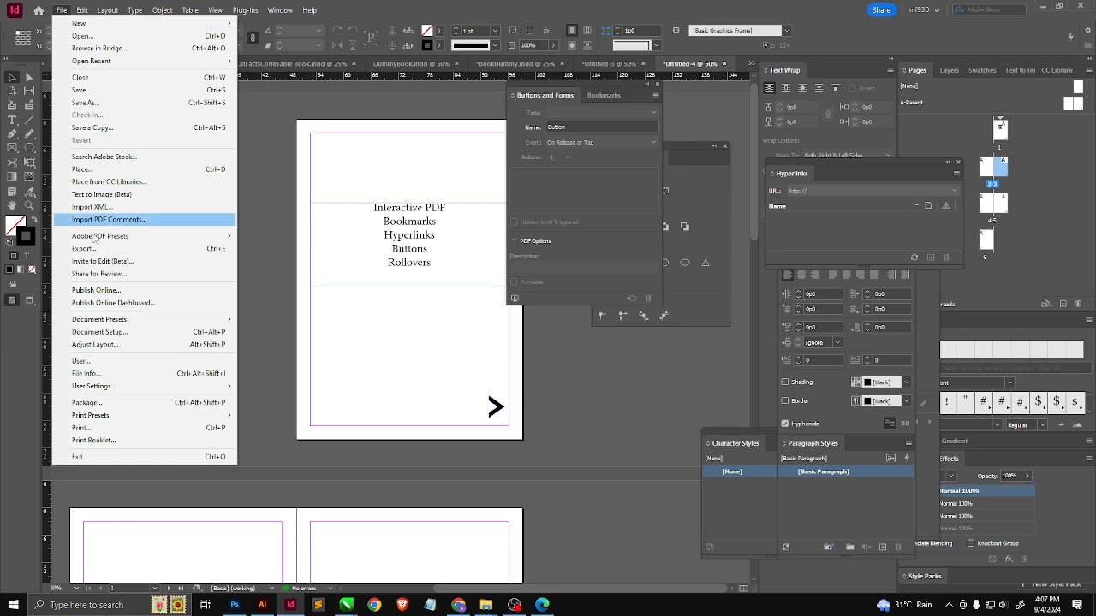
{"action": "left_click", "coordinate": [86, 168]}
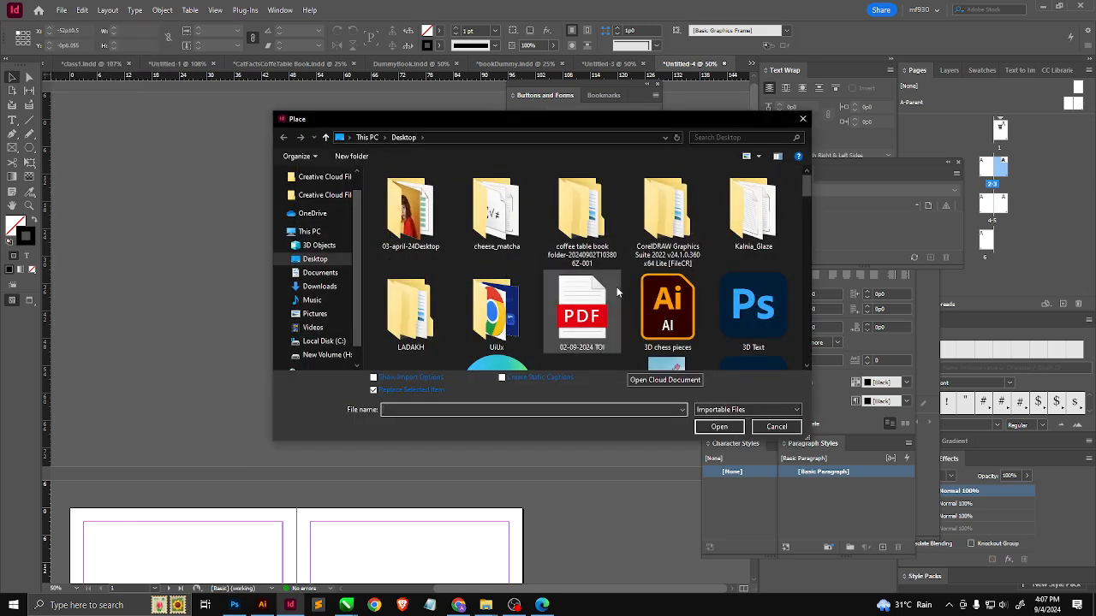
{"action": "scroll", "coordinate": [616, 292], "scroll_direction": "down", "scroll_amount": 15}
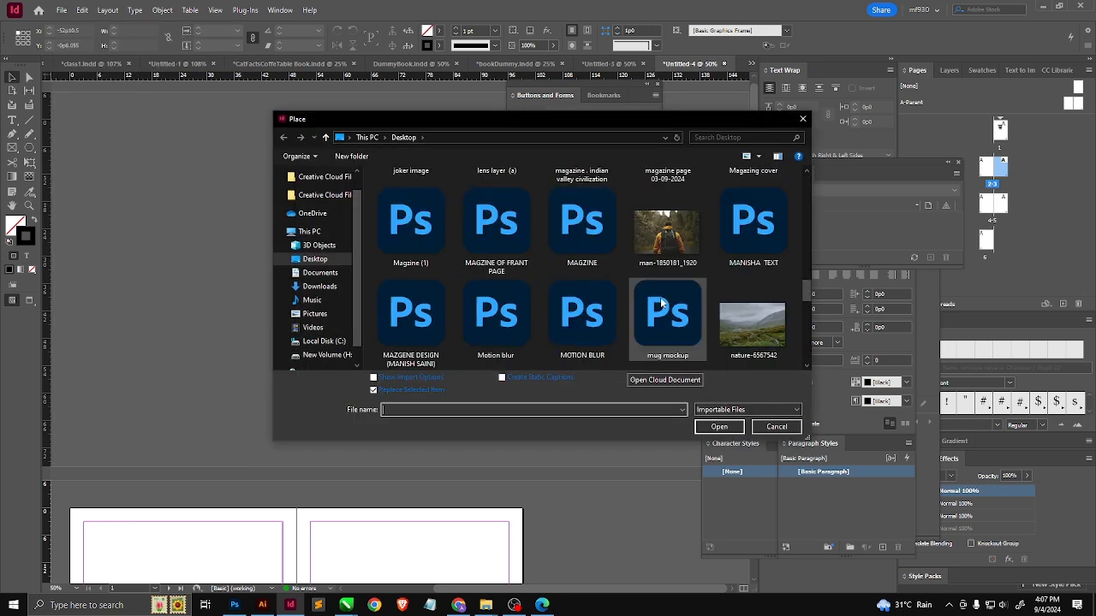
{"action": "scroll", "coordinate": [661, 303], "scroll_direction": "down", "scroll_amount": 1}
{"action": "left_click", "coordinate": [751, 245]}
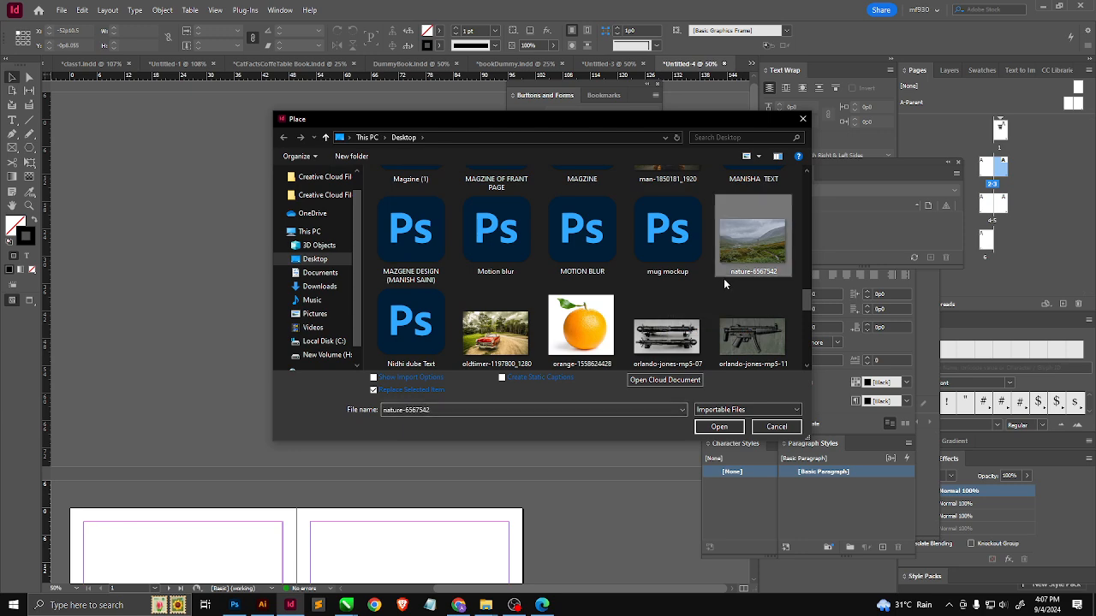
{"action": "left_click", "coordinate": [495, 333], "text": "ctrl"}
{"action": "scroll", "coordinate": [668, 329], "scroll_direction": "up", "scroll_amount": 1}
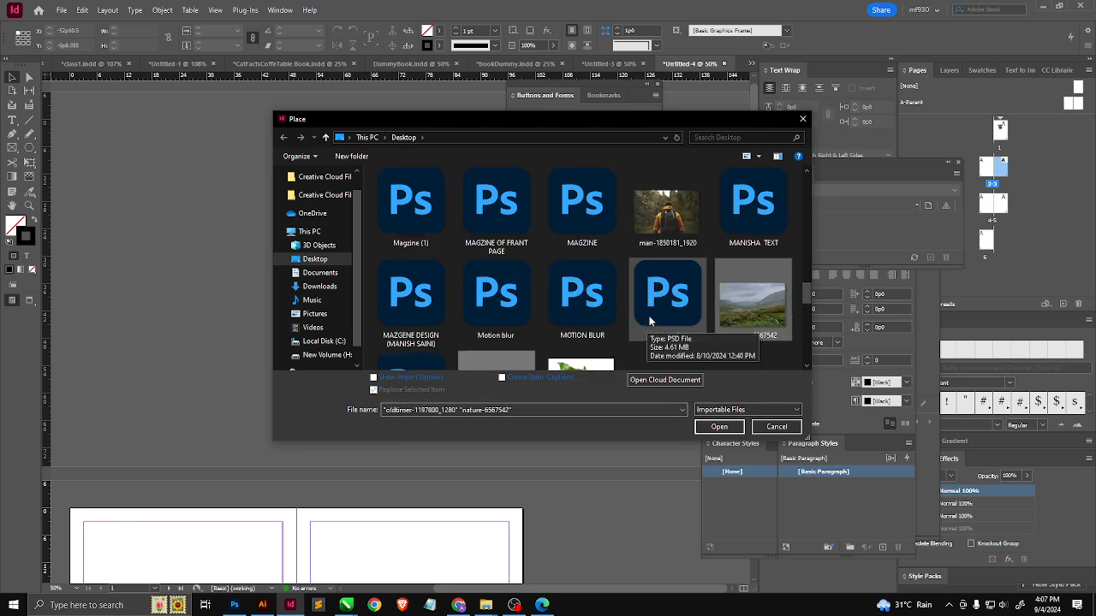
{"action": "left_click", "coordinate": [657, 227], "text": "ctrl"}
{"action": "scroll", "coordinate": [556, 283], "scroll_direction": "up", "scroll_amount": 2}
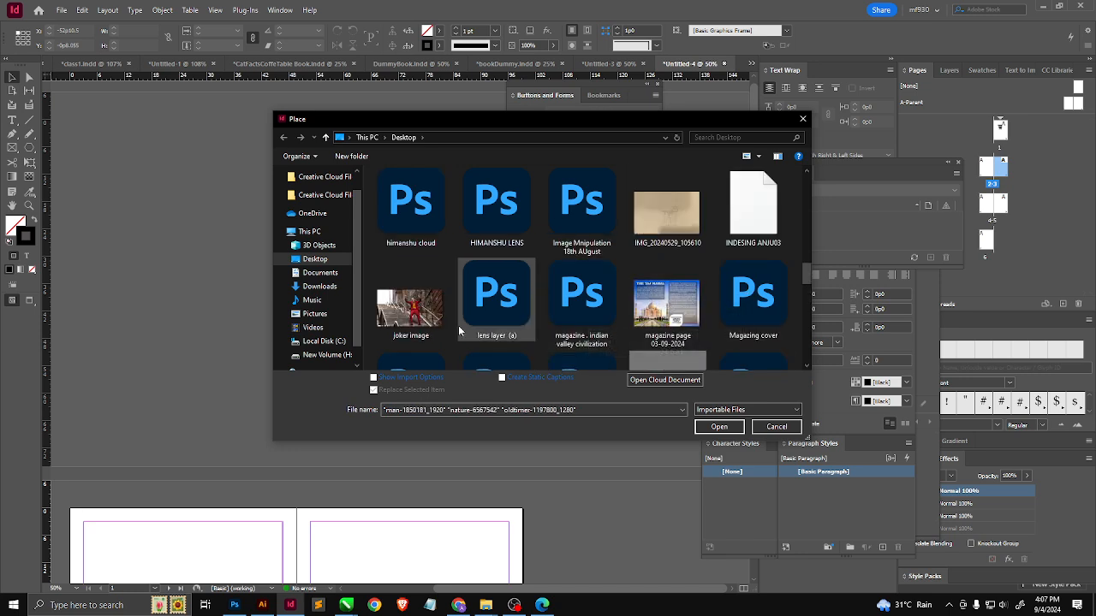
{"action": "left_click", "coordinate": [427, 319], "text": "ctrl"}
{"action": "scroll", "coordinate": [649, 304], "scroll_direction": "up", "scroll_amount": 1}
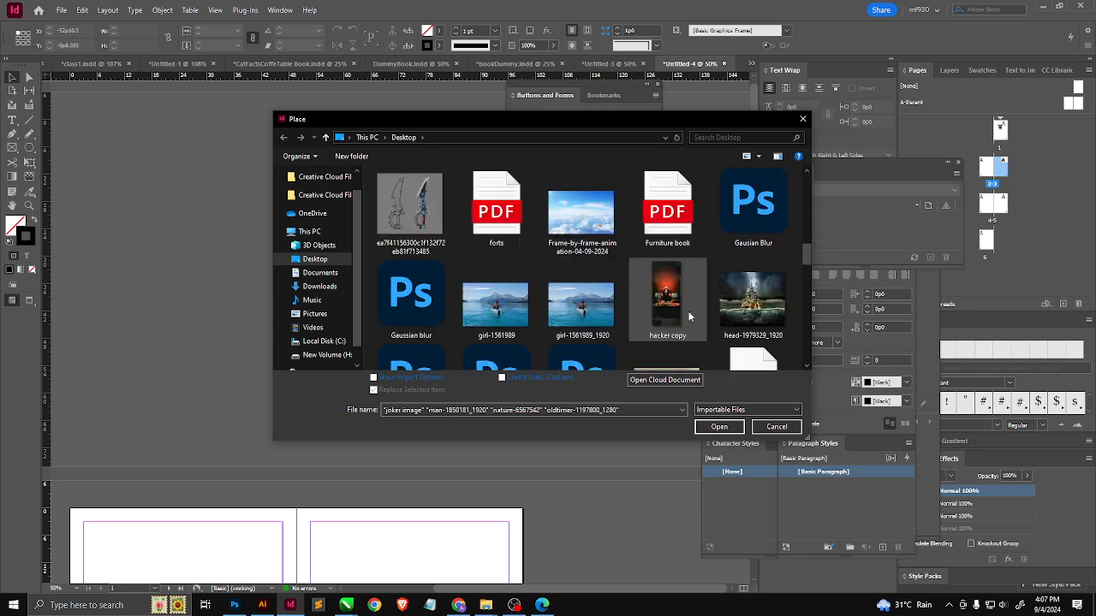
{"action": "left_click", "coordinate": [745, 306], "text": "ctrl"}
{"action": "left_click", "coordinate": [563, 322], "text": "ctrl"}
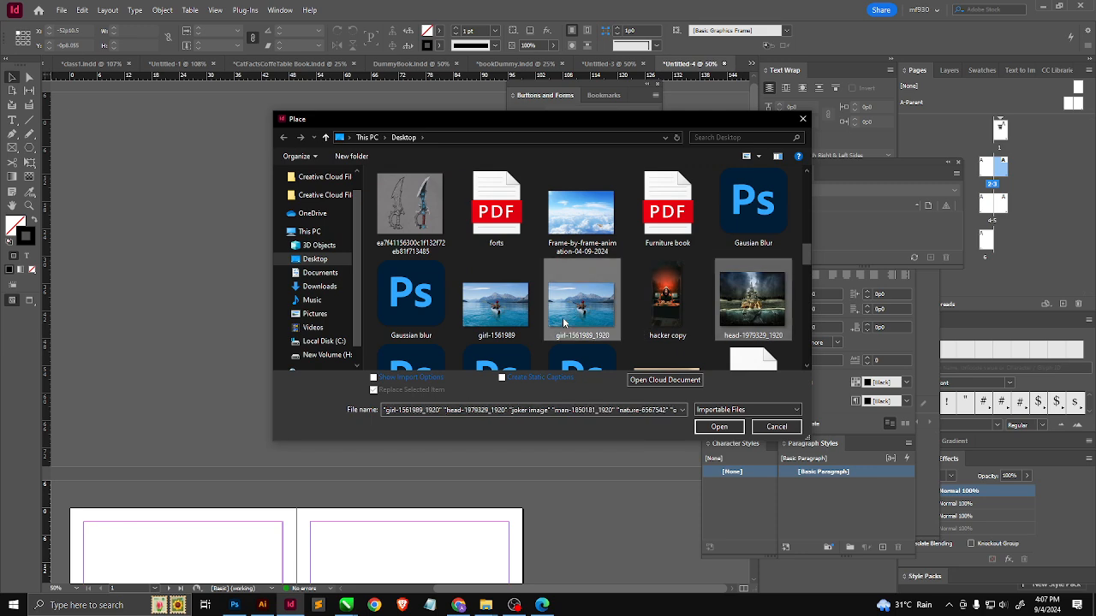
{"action": "left_click", "coordinate": [724, 430]}
Step: Place the kayaking girl image at the top of page 2, spanning the width between the margins
{"action": "scroll", "coordinate": [408, 413], "scroll_direction": "down", "scroll_amount": 4}
{"action": "scroll", "coordinate": [408, 413], "scroll_direction": "up", "scroll_amount": 2}
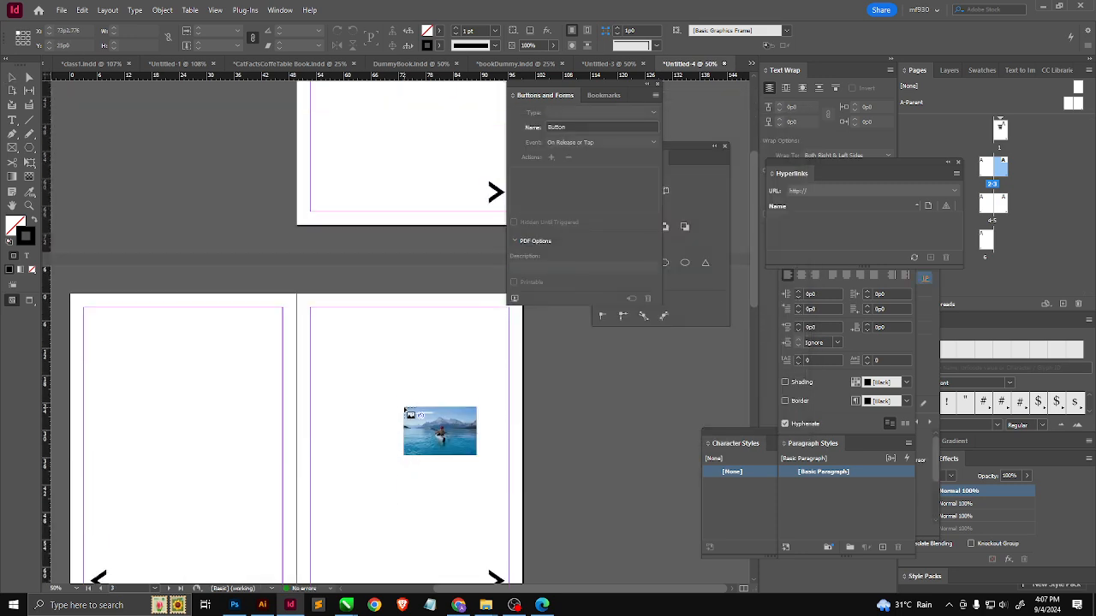
{"action": "scroll", "coordinate": [404, 409], "scroll_direction": "up", "scroll_amount": 3}
{"action": "scroll", "coordinate": [405, 409], "scroll_direction": "down", "scroll_amount": 6}
{"action": "key", "text": "ctrl+minus"}
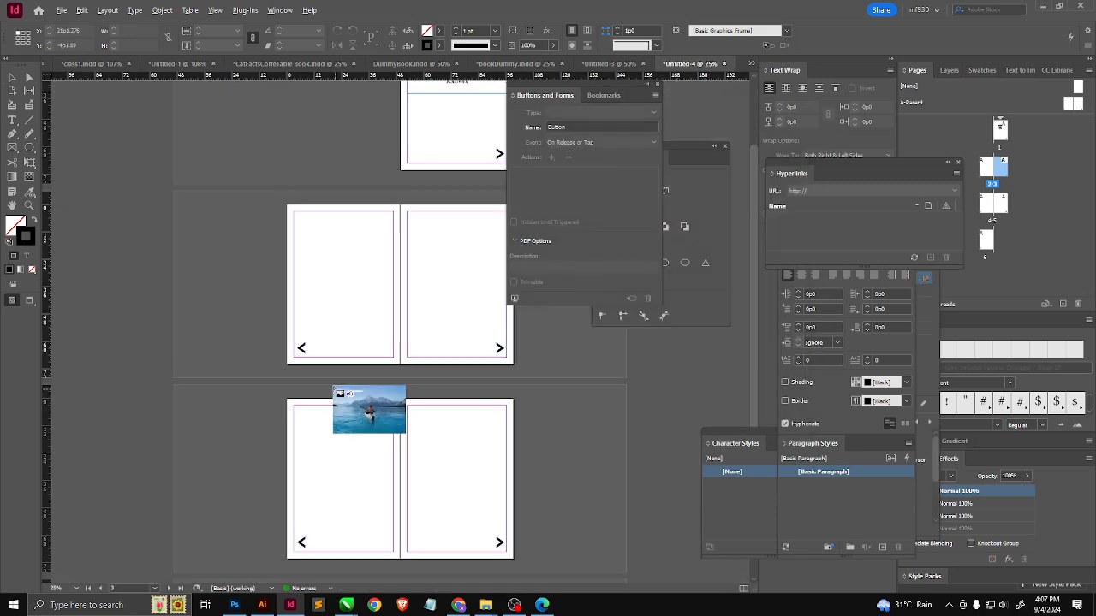
{"action": "key", "text": "ctrl+equal"}
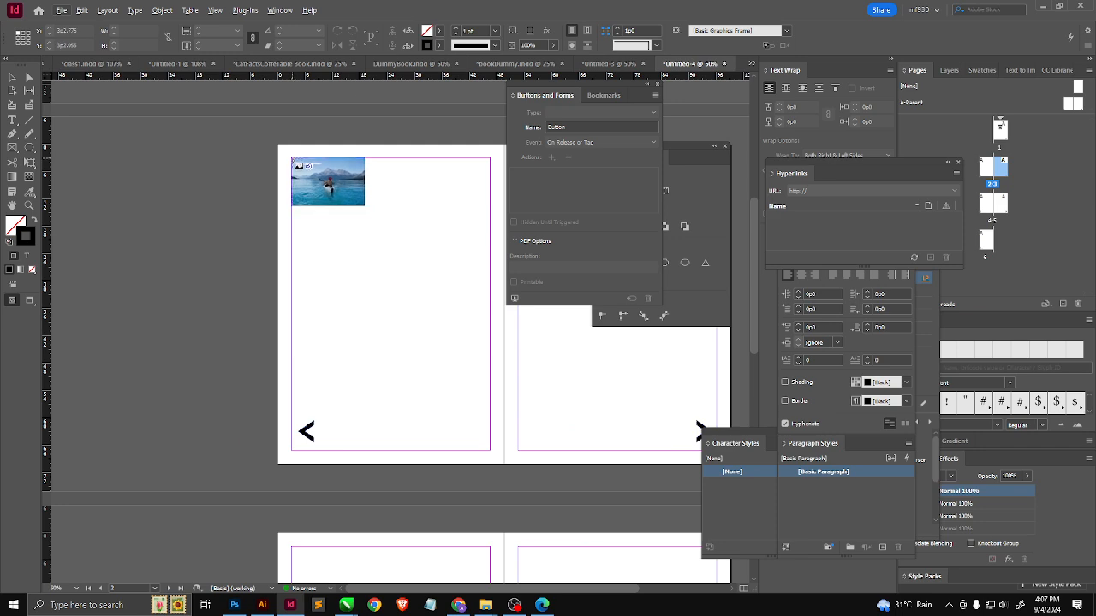
{"action": "left_click_drag", "start_coordinate": [293, 160], "coordinate": [500, 288]}
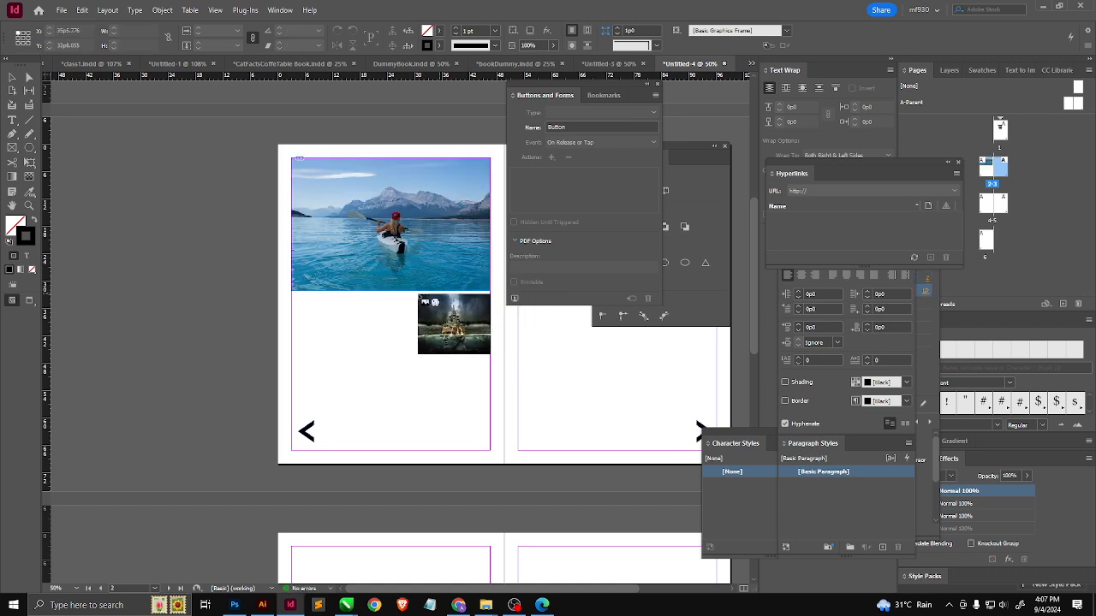
Step: Place the head-1979329_1920 image at the top of page 3, spanning the width between the margins
{"action": "scroll", "coordinate": [403, 330], "scroll_direction": "right", "scroll_amount": 4}
{"action": "left_click", "coordinate": [360, 146]}
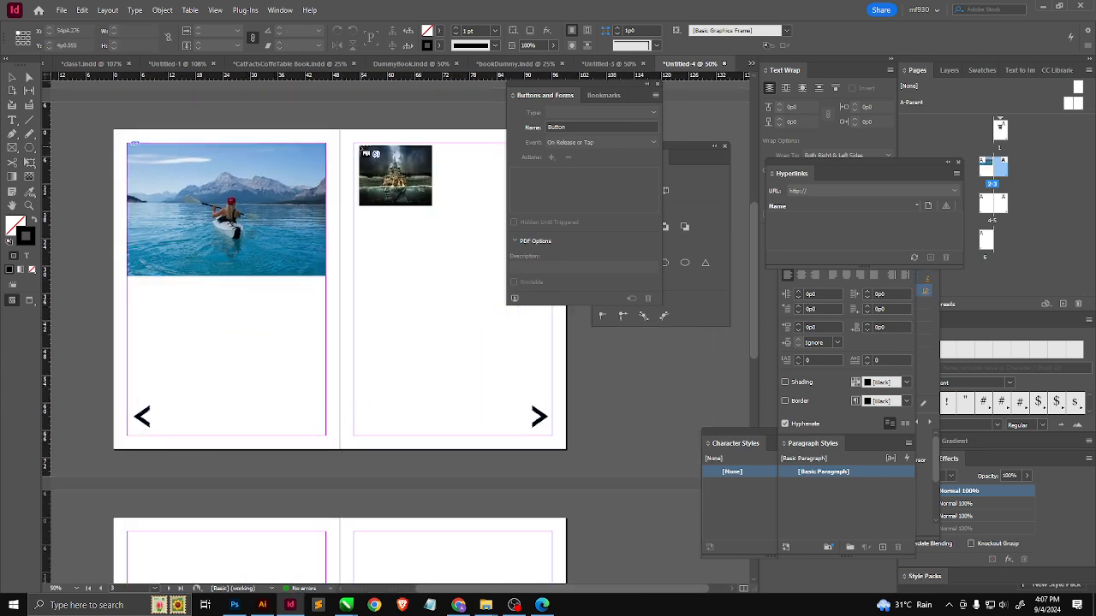
{"action": "left_click_drag", "start_coordinate": [355, 145], "coordinate": [480, 306]}
{"action": "scroll", "coordinate": [411, 348], "scroll_direction": "down", "scroll_amount": 3}
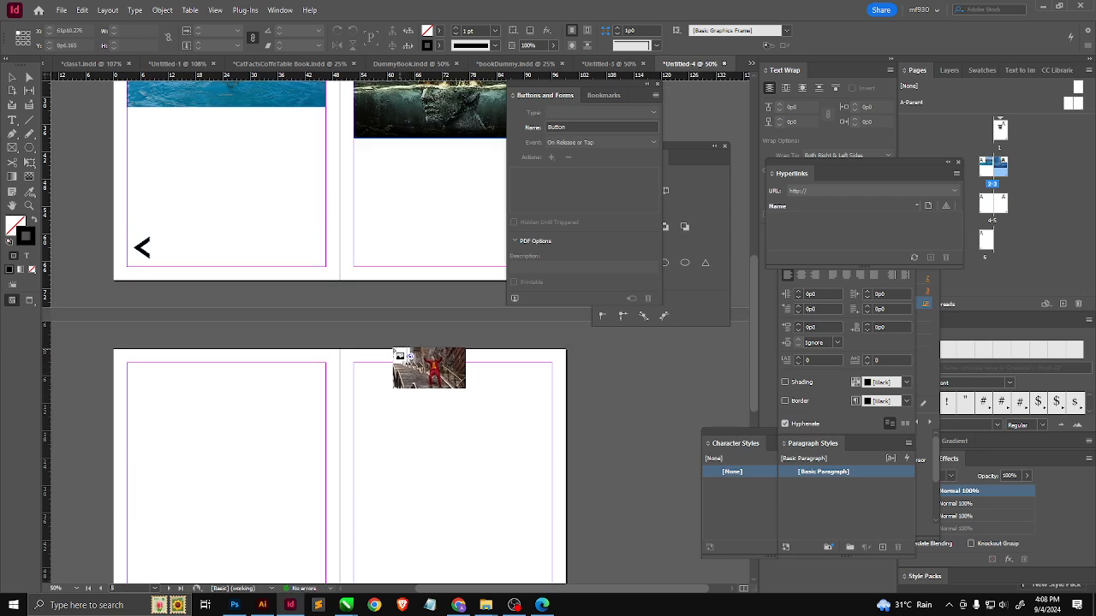
Step: Place the joker image at the top of page 4 and the yellow-jacketed backpacker image at the top of page 5
{"action": "scroll", "coordinate": [396, 351], "scroll_direction": "down", "scroll_amount": 3}
{"action": "left_click_drag", "start_coordinate": [128, 152], "coordinate": [326, 262]}
{"action": "left_click_drag", "start_coordinate": [353, 152], "coordinate": [446, 265]}
{"action": "scroll", "coordinate": [417, 317], "scroll_direction": "down", "scroll_amount": 2}
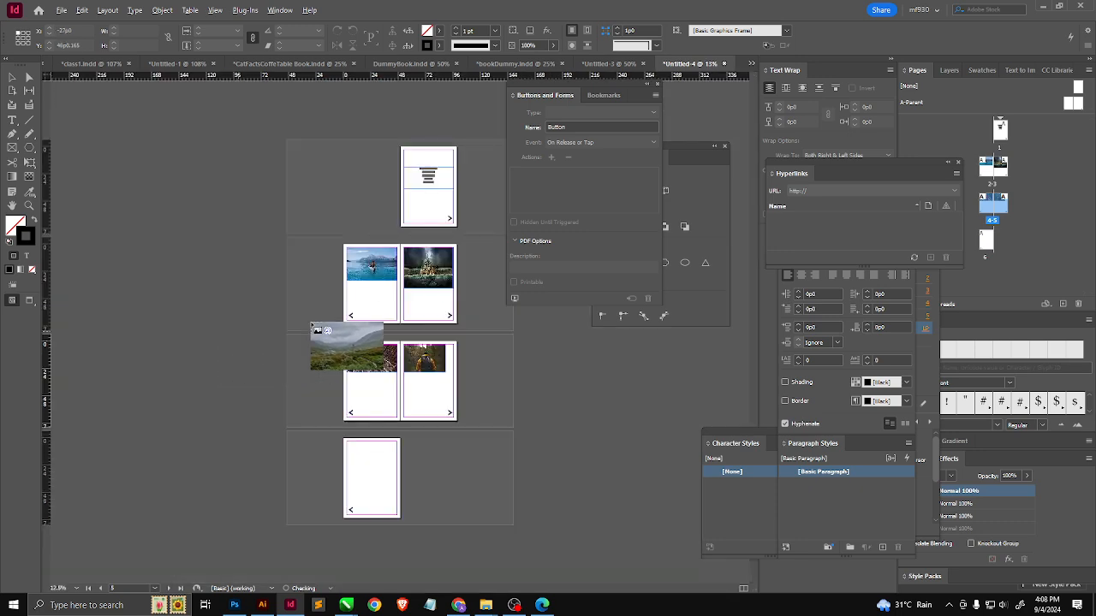
Step: Place the green valley landscape image at the top of page 6, spanning the width between the margins
{"action": "scroll", "coordinate": [368, 463], "scroll_direction": "up", "scroll_amount": 2}
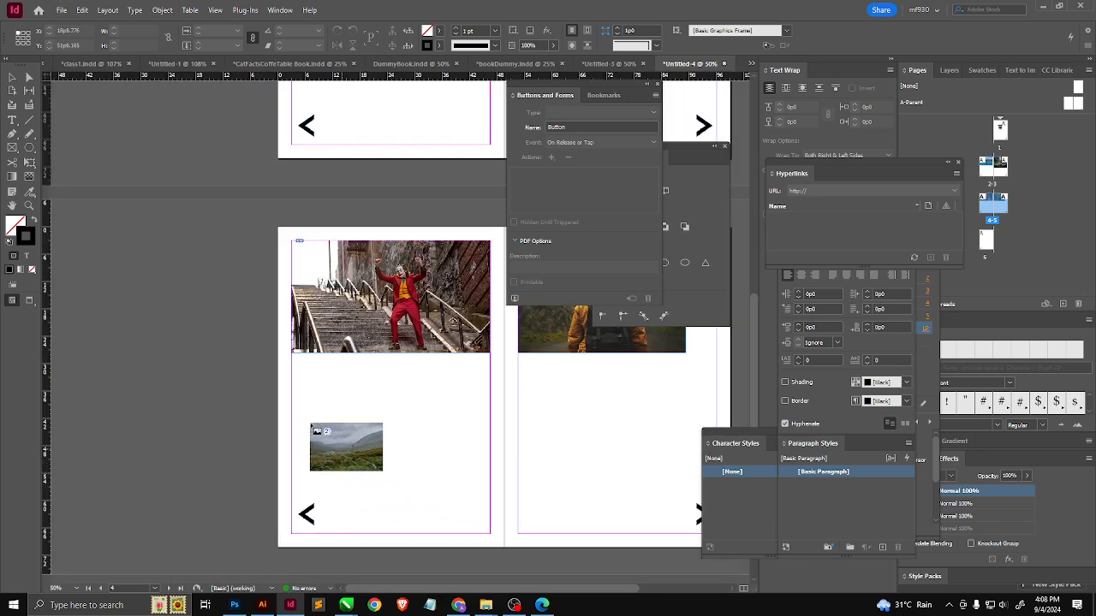
{"action": "scroll", "coordinate": [311, 426], "scroll_direction": "down", "scroll_amount": 4}
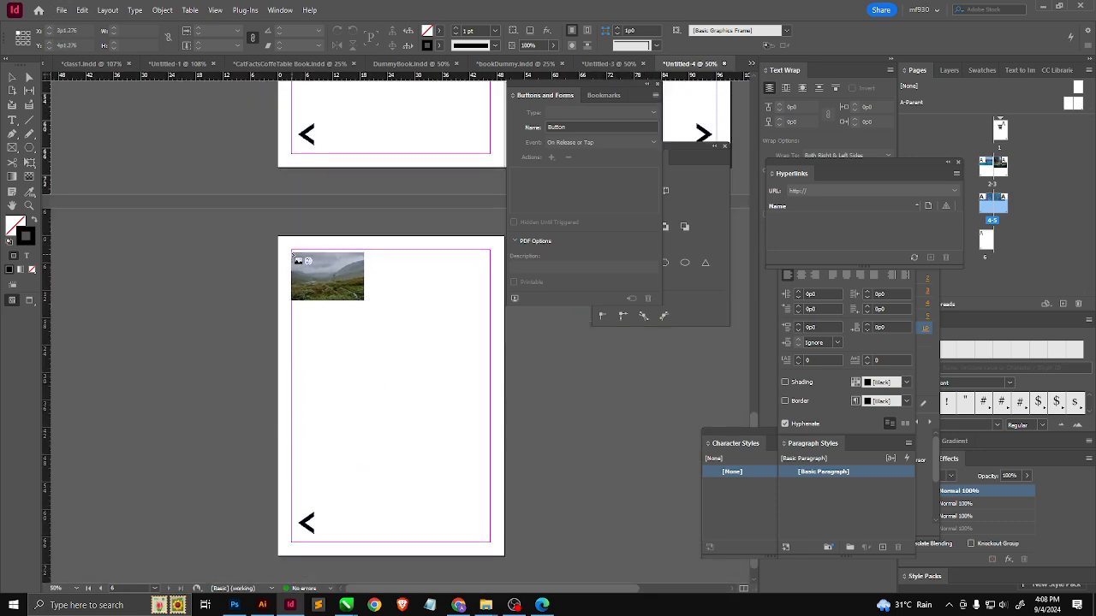
{"action": "left_click_drag", "start_coordinate": [293, 252], "coordinate": [488, 434]}
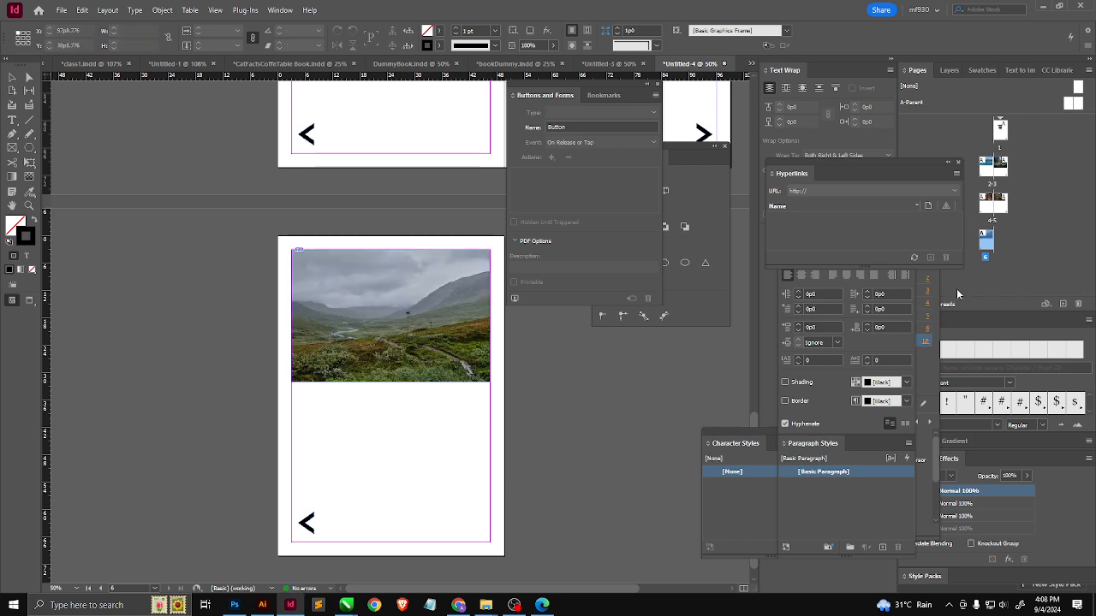
Step: Add page 7 and place the red car image at its top, spanning the width between the margins
{"action": "left_click", "coordinate": [1062, 304]}
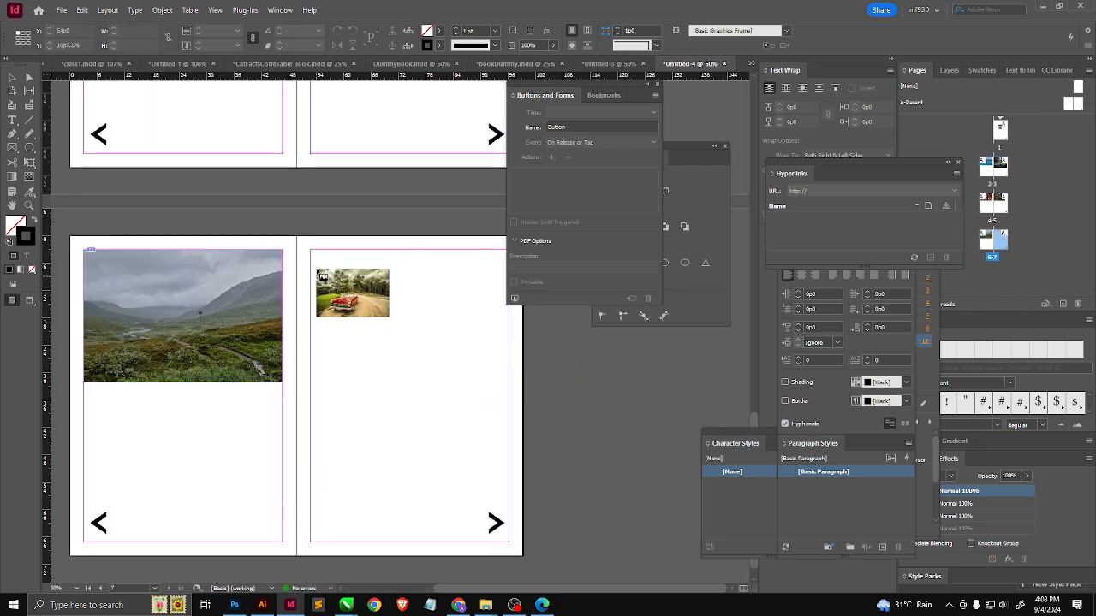
{"action": "left_click_drag", "start_coordinate": [311, 250], "coordinate": [508, 382]}
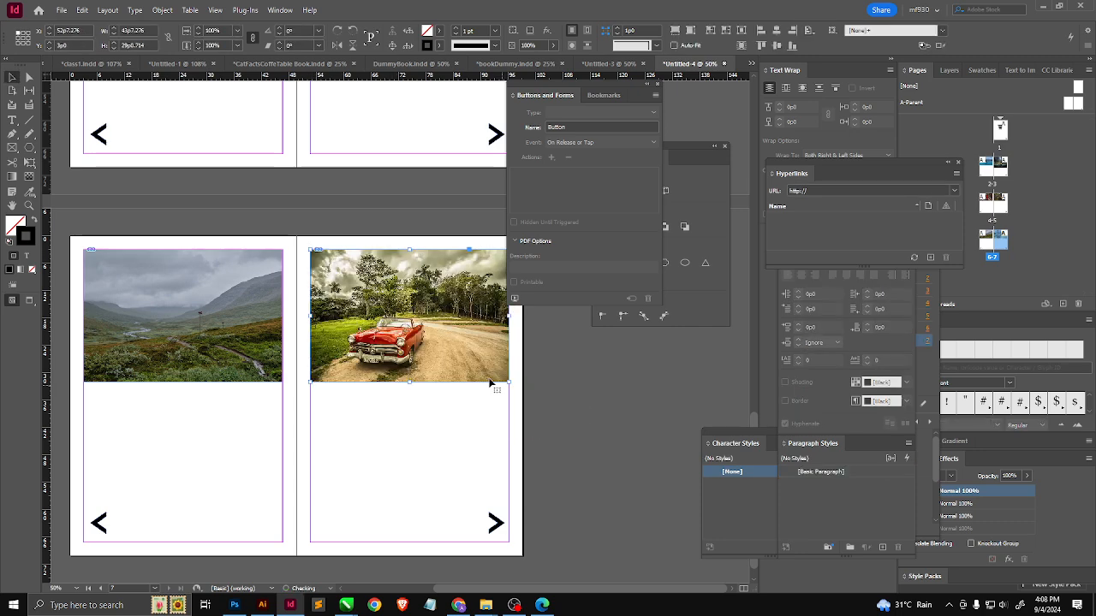
Step: Extend the red car frame downward to about 54p3 high and fill the frame proportionally with its image
{"action": "scroll", "coordinate": [406, 368], "scroll_direction": "down", "scroll_amount": 1}
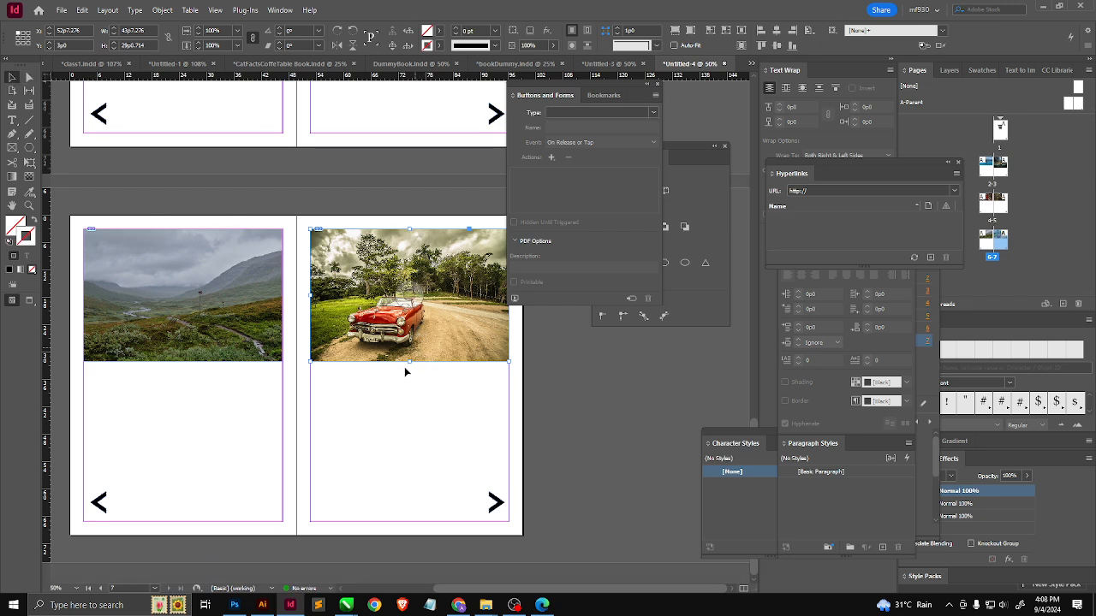
{"action": "left_click_drag", "start_coordinate": [409, 362], "coordinate": [405, 479]}
{"action": "right_click", "coordinate": [462, 361]}
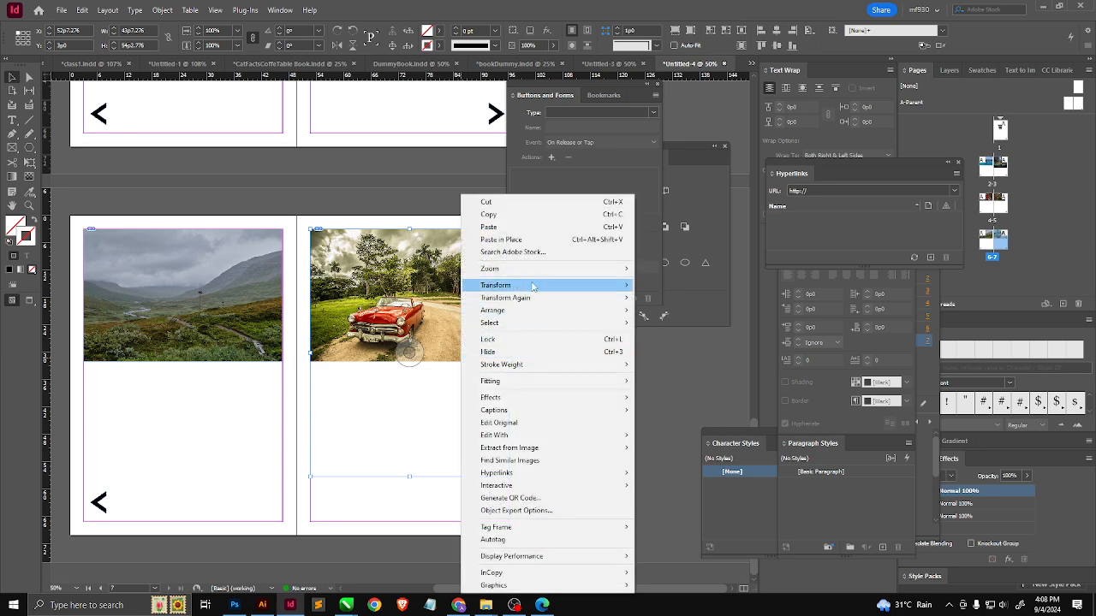
{"action": "mouse_move", "coordinate": [520, 382]}
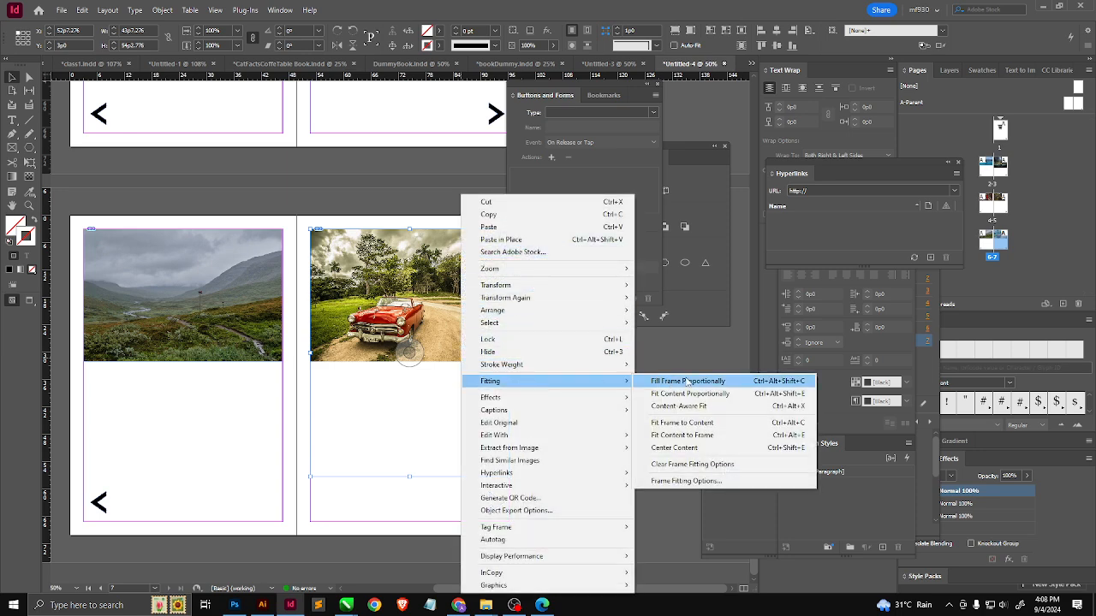
{"action": "left_click", "coordinate": [735, 387]}
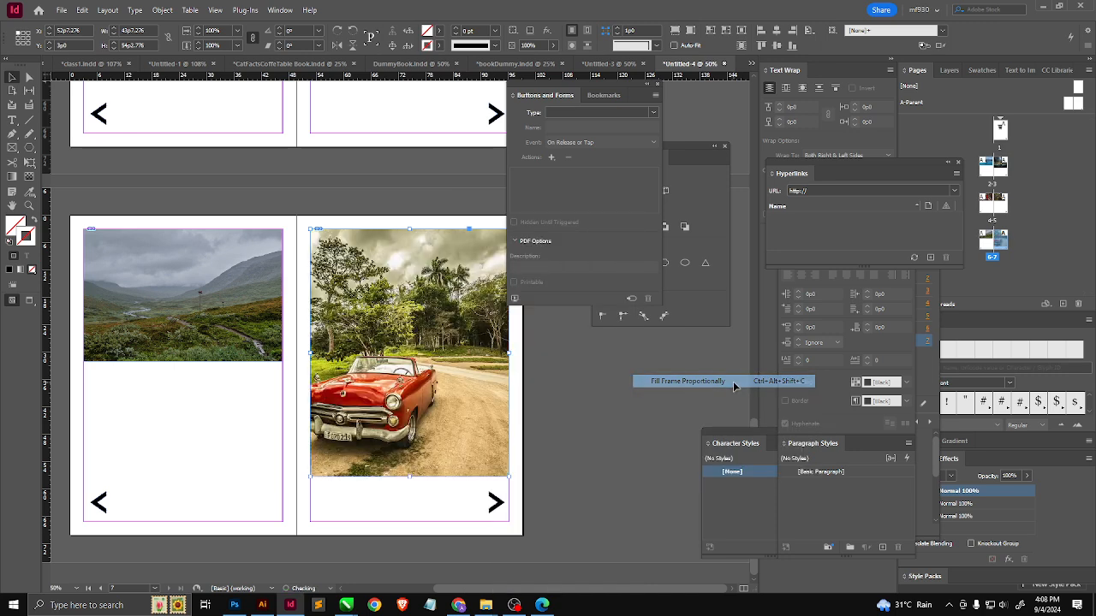
{"action": "right_click", "coordinate": [461, 355]}
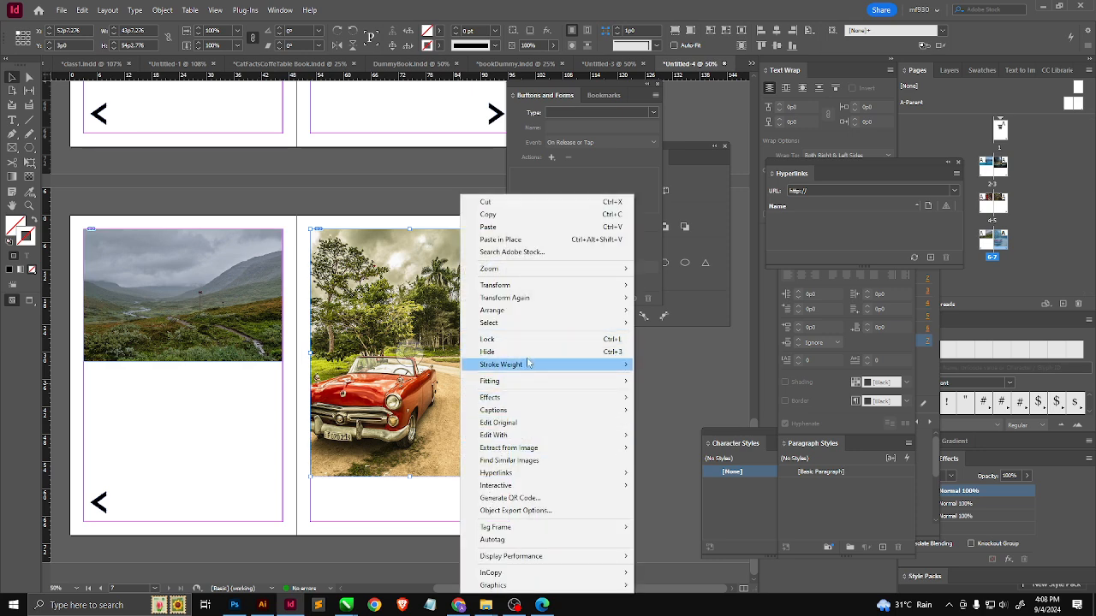
{"action": "mouse_move", "coordinate": [546, 314]}
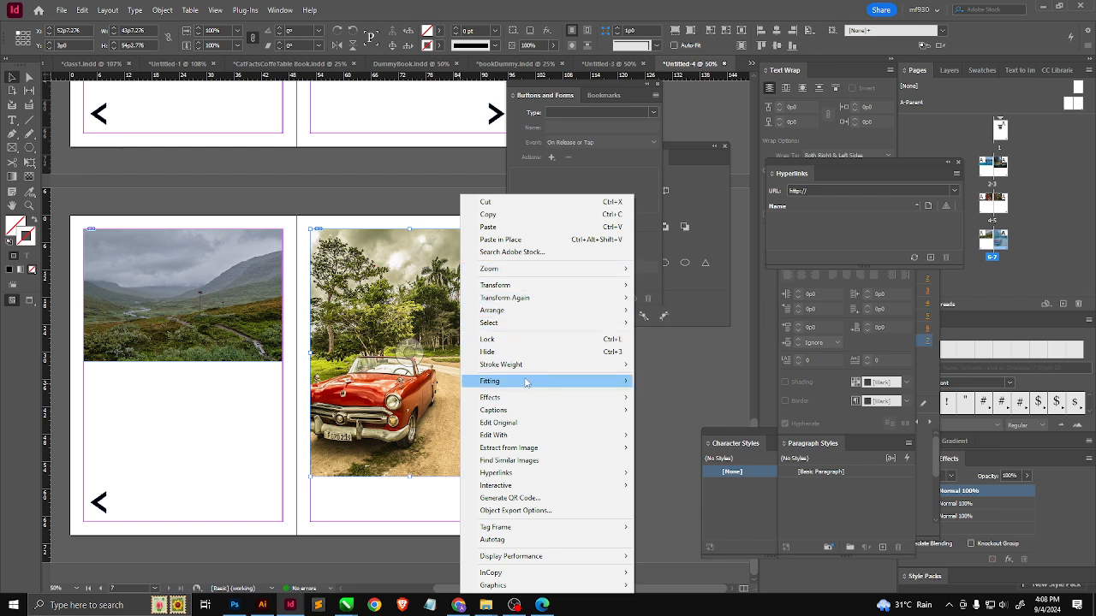
{"action": "mouse_move", "coordinate": [582, 382]}
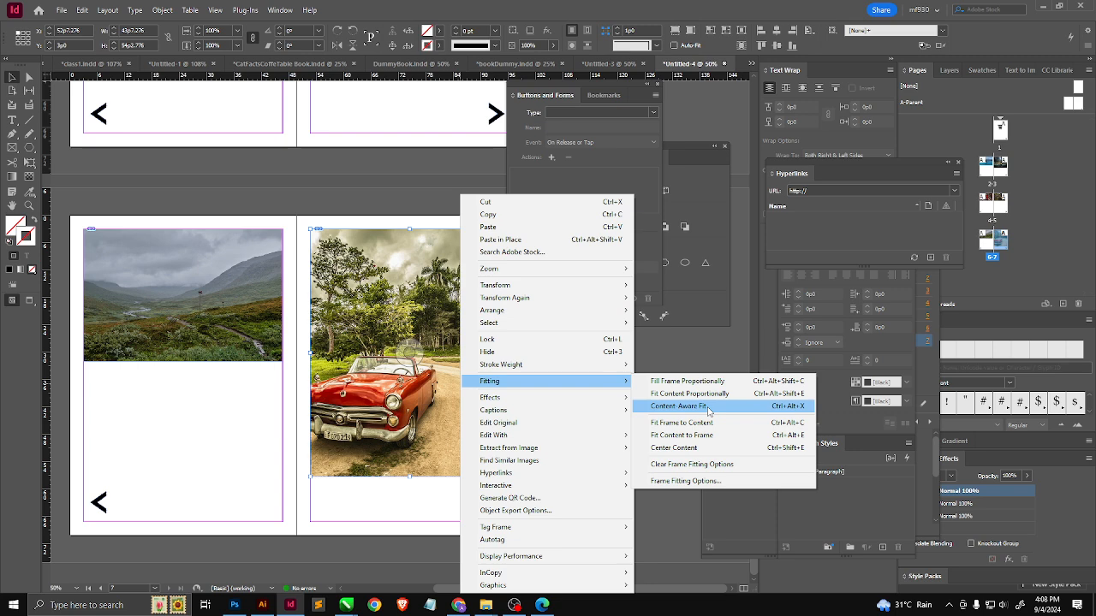
Step: Extend the landscape frame on page 6 downward to about 54p3 high, fill it proportionally and center its content
{"action": "left_click", "coordinate": [215, 317]}
{"action": "left_click_drag", "start_coordinate": [183, 362], "coordinate": [191, 476]}
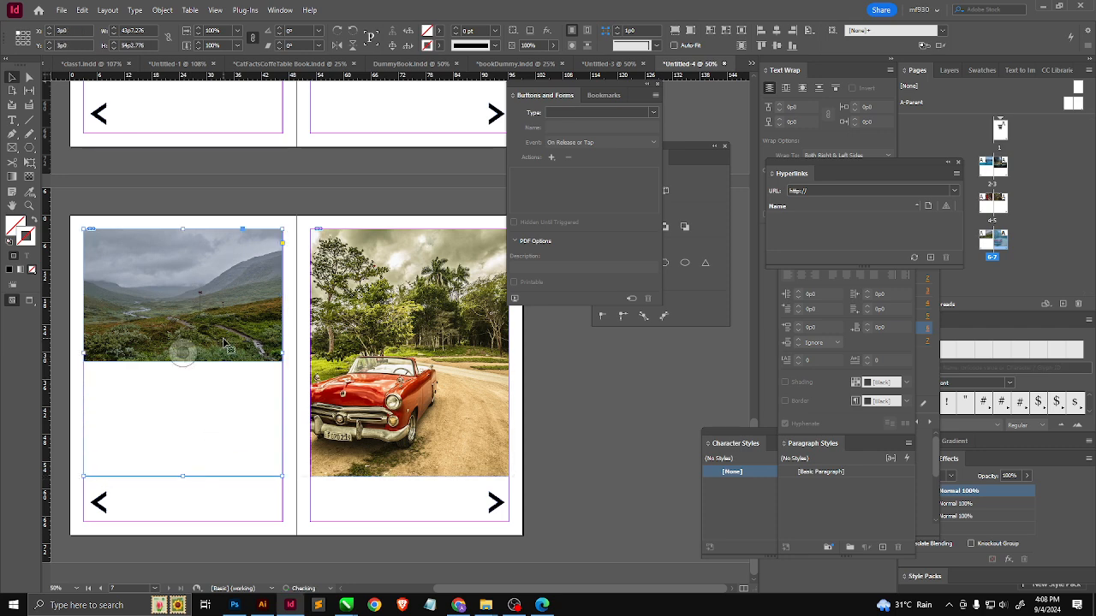
{"action": "key", "text": "ctrl+alt+shift+c"}
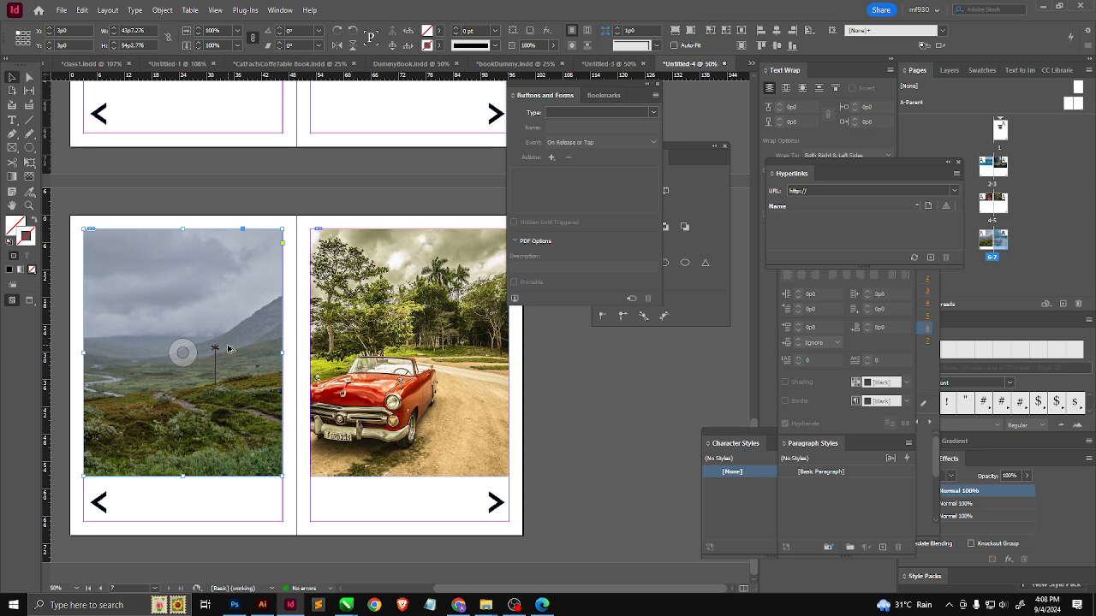
{"action": "key", "text": "ctrl+shift+e"}
Step: Extend the joker and backpacker frames on pages 4-5 together to about 53p3 high, then fill them proportionally with centered content
{"action": "scroll", "coordinate": [206, 379], "scroll_direction": "down", "scroll_amount": 2}
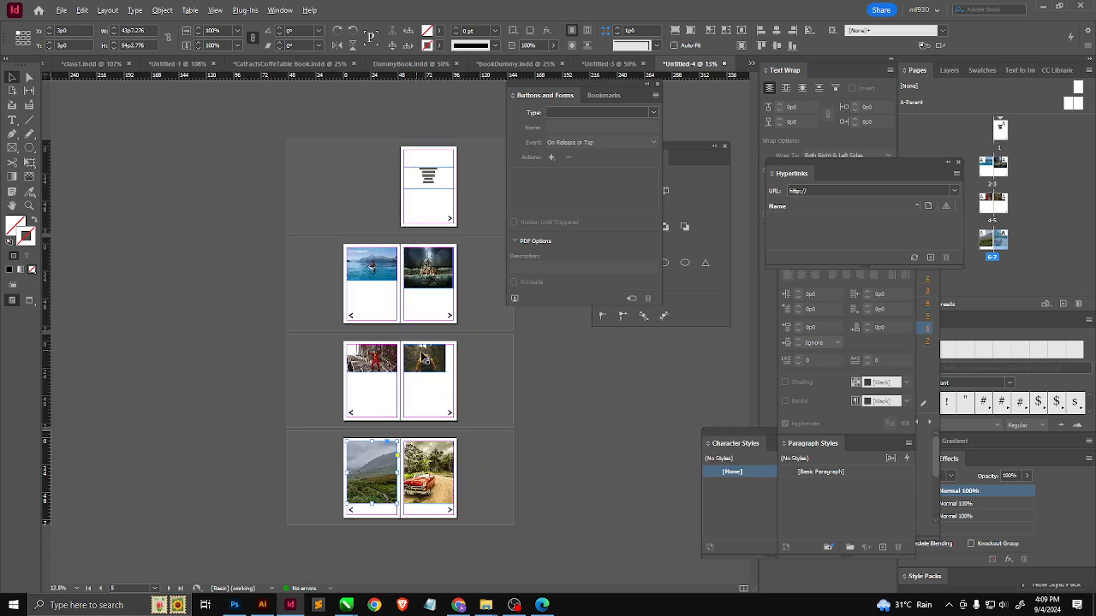
{"action": "scroll", "coordinate": [373, 417], "scroll_direction": "up", "scroll_amount": 1}
{"action": "scroll", "coordinate": [373, 417], "scroll_direction": "down", "scroll_amount": 3}
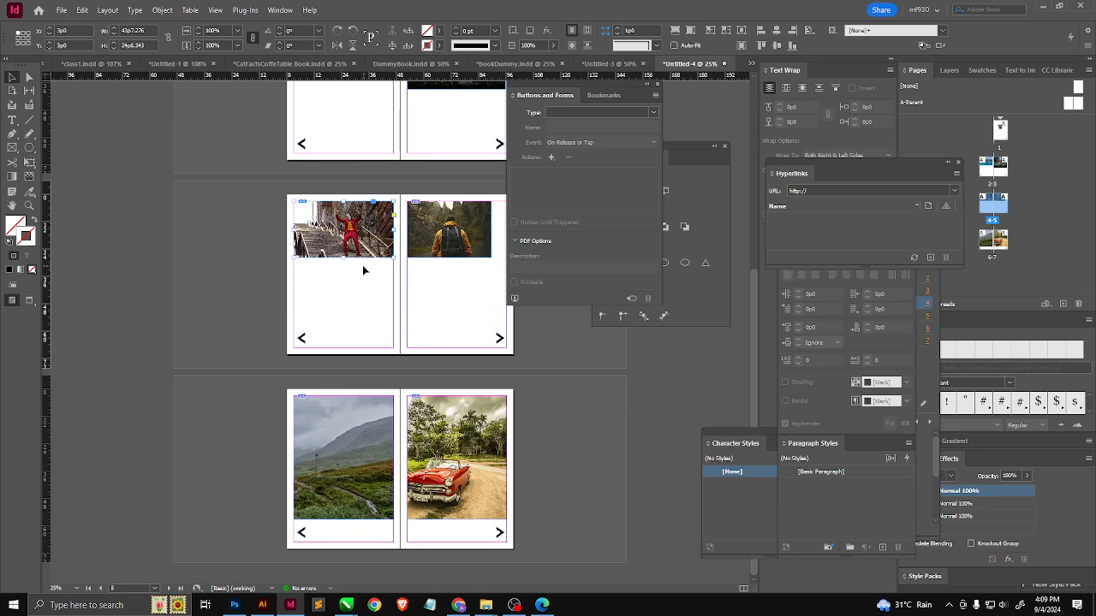
{"action": "left_click", "coordinate": [435, 257]}
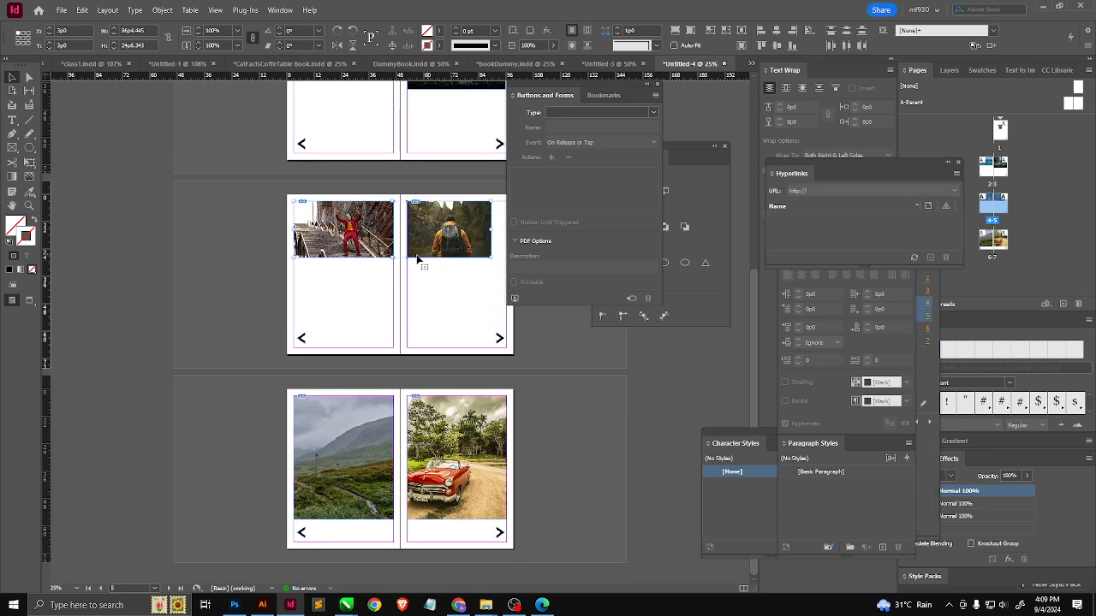
{"action": "left_click_drag", "start_coordinate": [393, 257], "coordinate": [393, 324]}
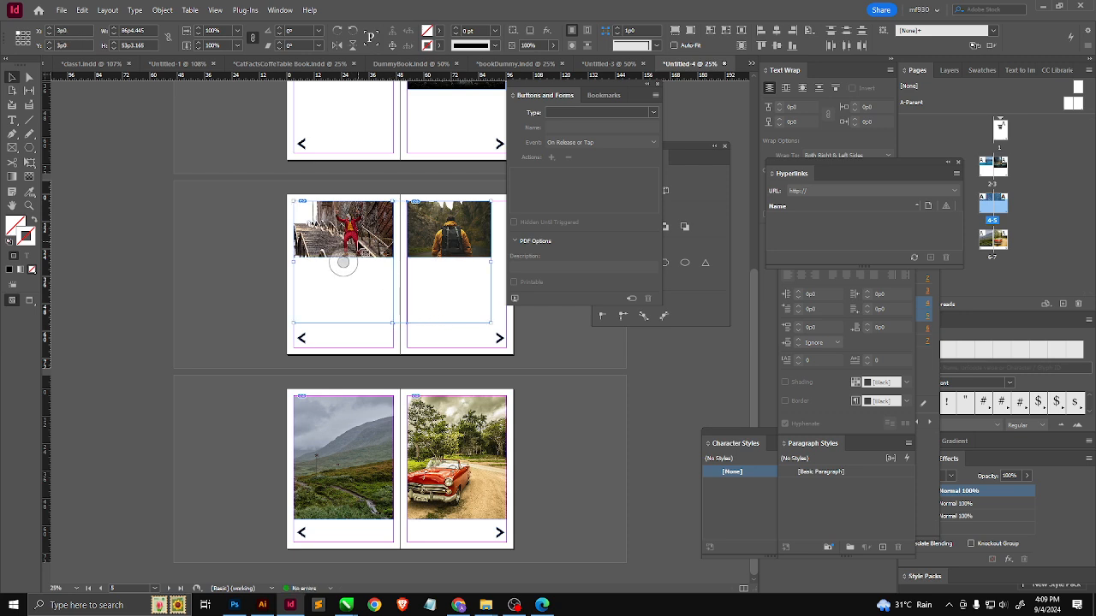
{"action": "key", "text": "ctrl+alt+shift+c"}
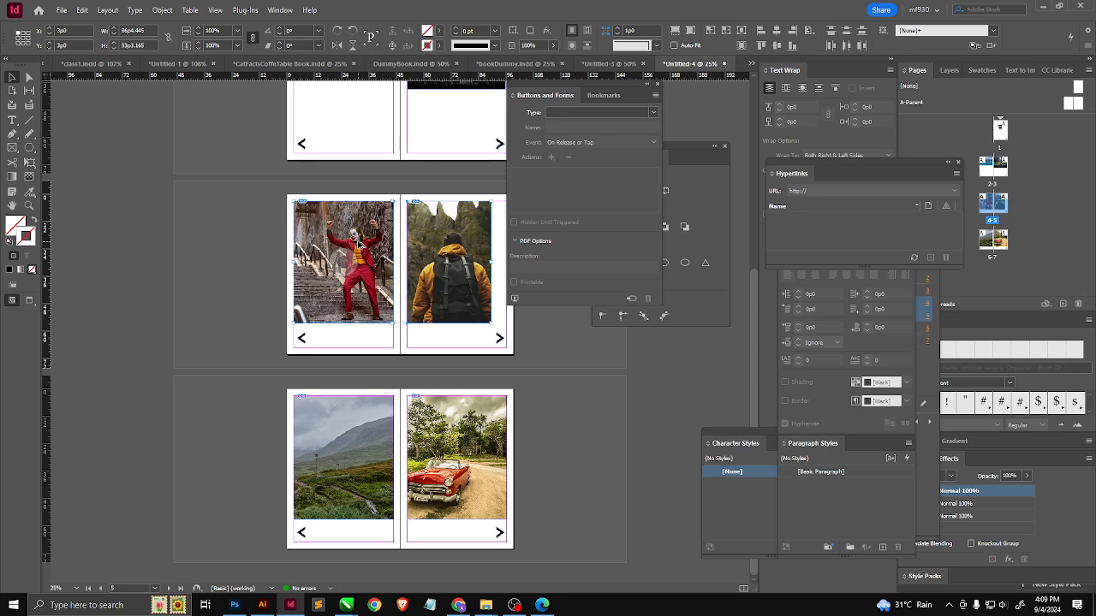
Step: Extend both image frames on pages 2-3 to about 52p2 high, then fill them proportionally with centered content
{"action": "scroll", "coordinate": [375, 265], "scroll_direction": "up", "scroll_amount": 3}
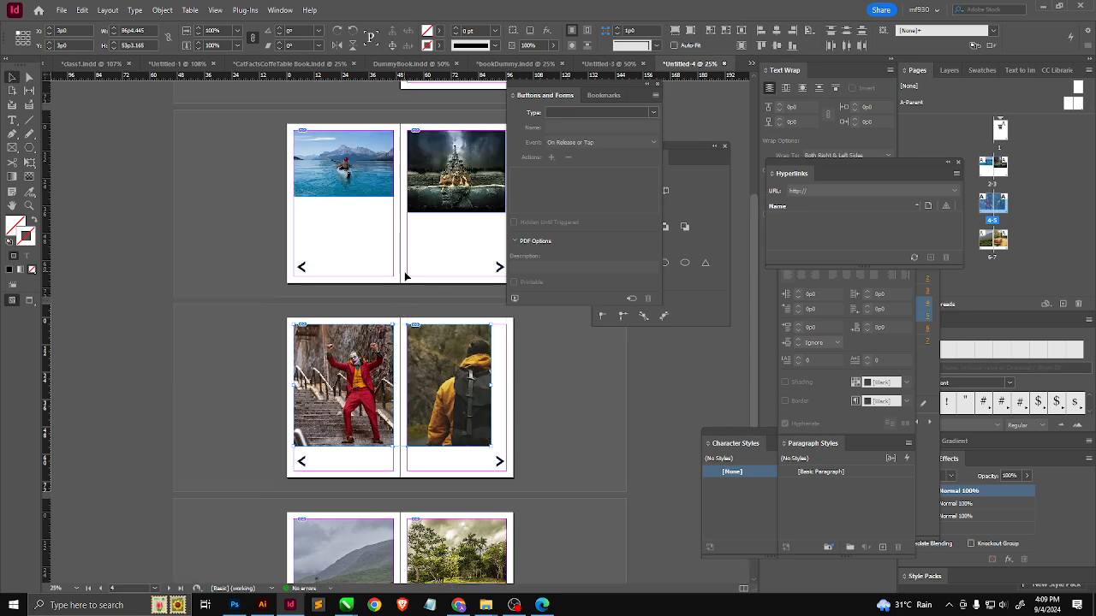
{"action": "left_click", "coordinate": [377, 276]}
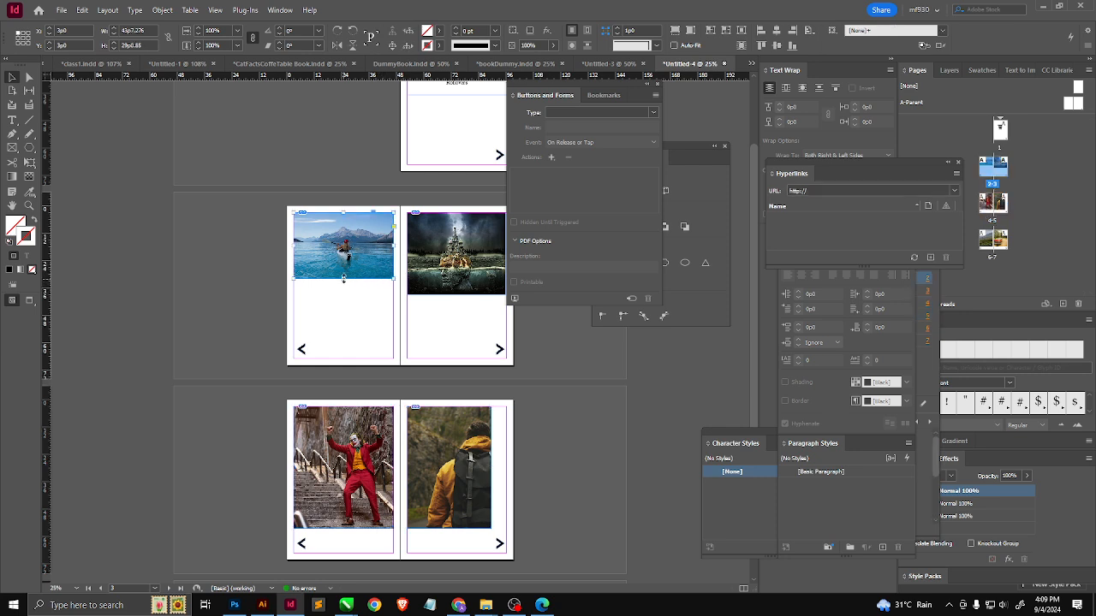
{"action": "left_click_drag", "start_coordinate": [343, 279], "coordinate": [344, 331]}
{"action": "left_click", "coordinate": [443, 287]}
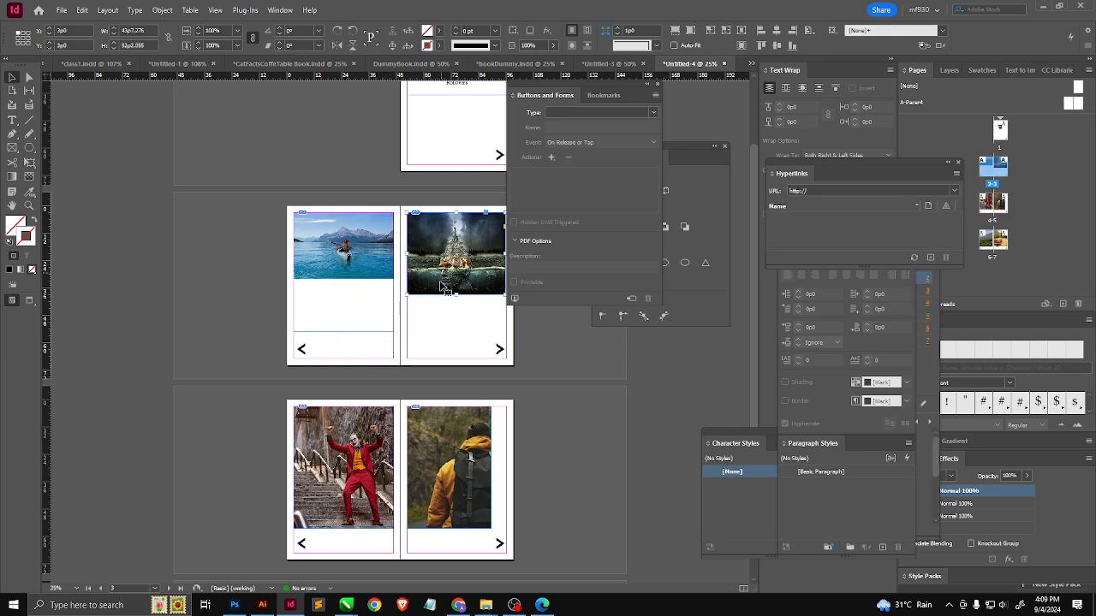
{"action": "left_click_drag", "start_coordinate": [455, 294], "coordinate": [456, 333]}
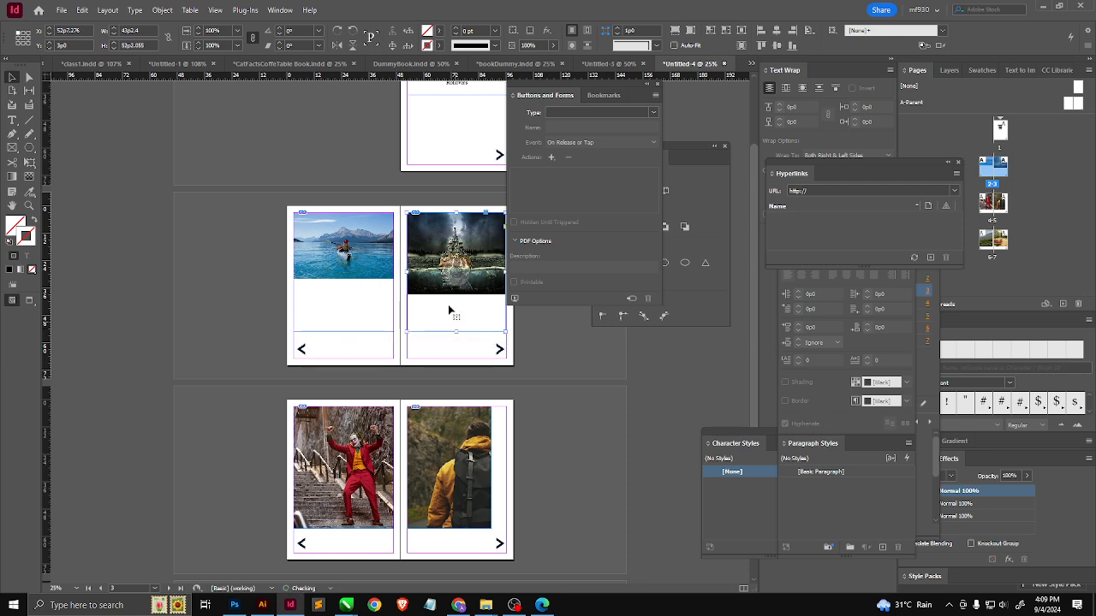
{"action": "left_click", "coordinate": [351, 263], "text": "shift"}
{"action": "key", "text": "ctrl+alt+shift+c"}
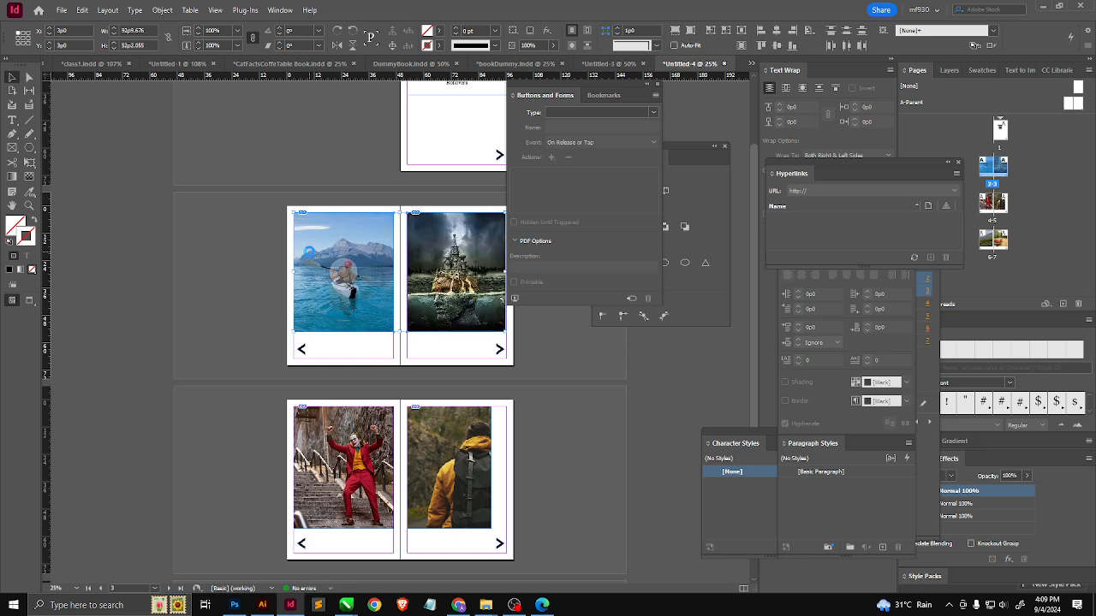
{"action": "scroll", "coordinate": [347, 302], "scroll_direction": "up", "scroll_amount": 2}
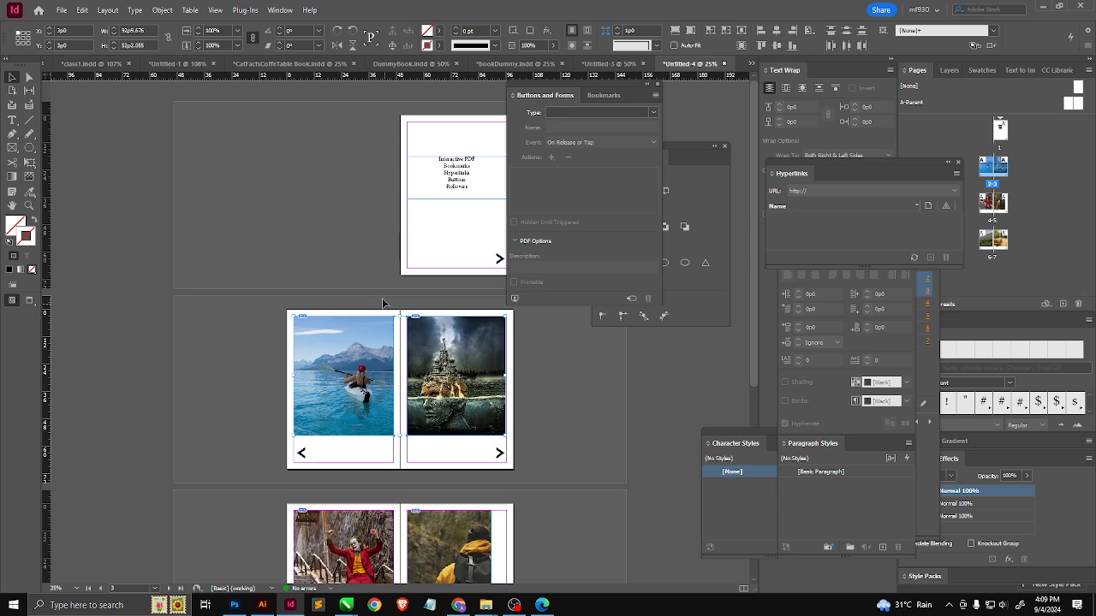
{"action": "scroll", "coordinate": [368, 300], "scroll_direction": "down", "scroll_amount": 4}
{"action": "scroll", "coordinate": [490, 345], "scroll_direction": "up", "scroll_amount": 2}
{"action": "scroll", "coordinate": [489, 346], "scroll_direction": "up", "scroll_amount": 2}
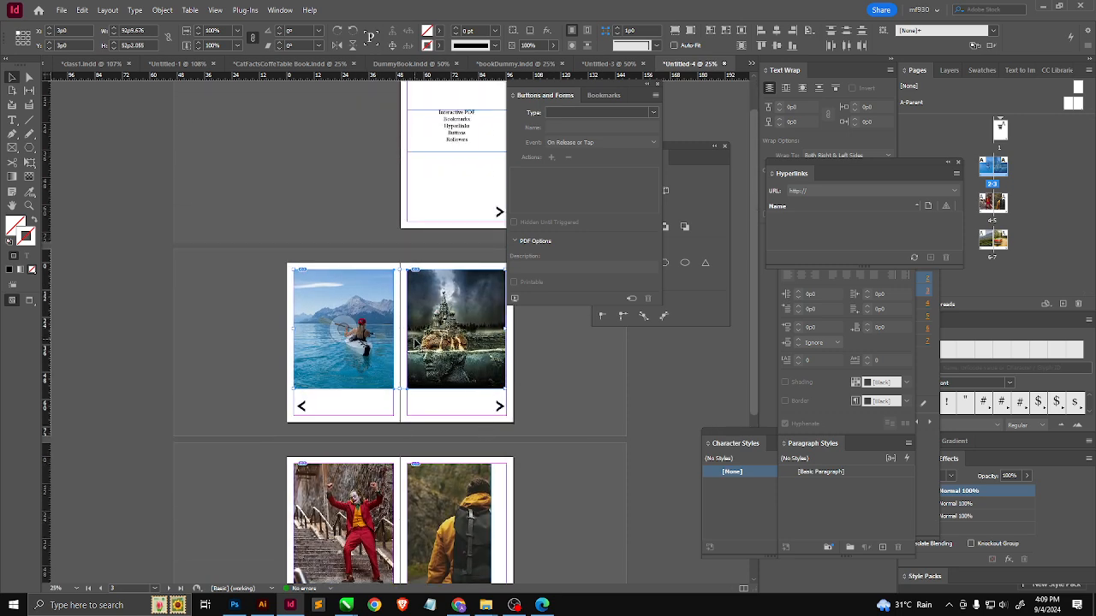
{"action": "left_click", "coordinate": [561, 420]}
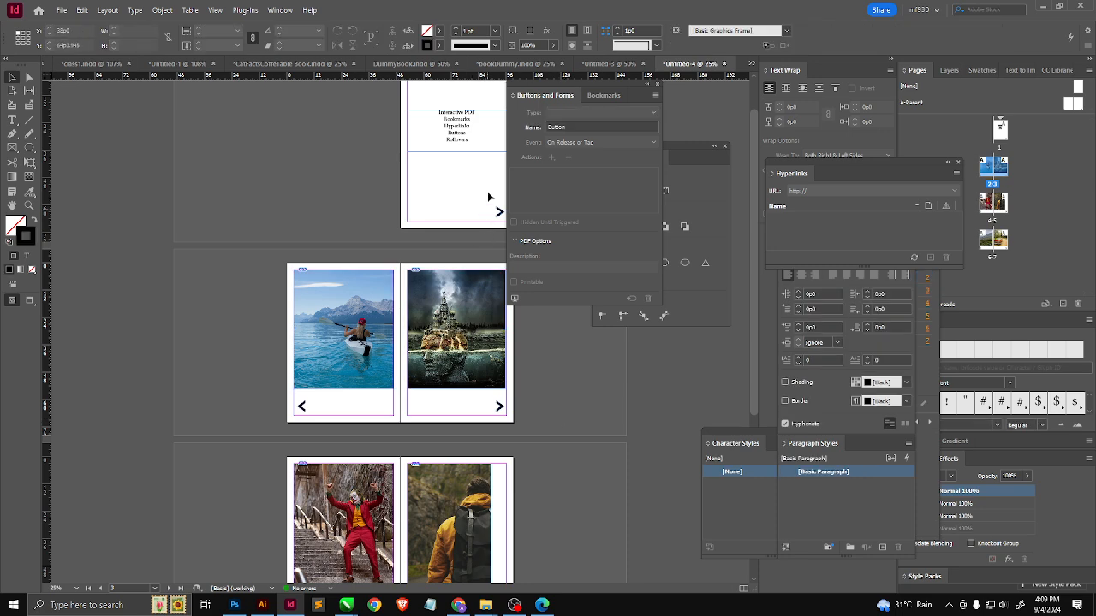
Step: Add the line "Transitions" below Rollovers in the page 1 list and extend the text frame downward
{"action": "scroll", "coordinate": [481, 149], "scroll_direction": "up", "scroll_amount": 2}
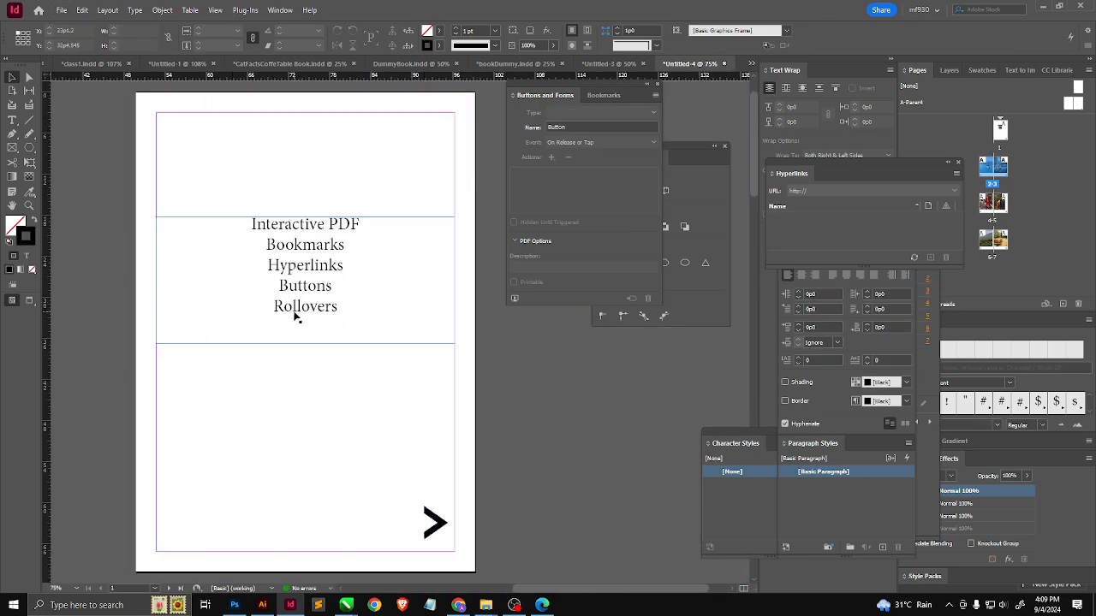
{"action": "left_click", "coordinate": [306, 314]}
{"action": "double_click", "coordinate": [334, 307]}
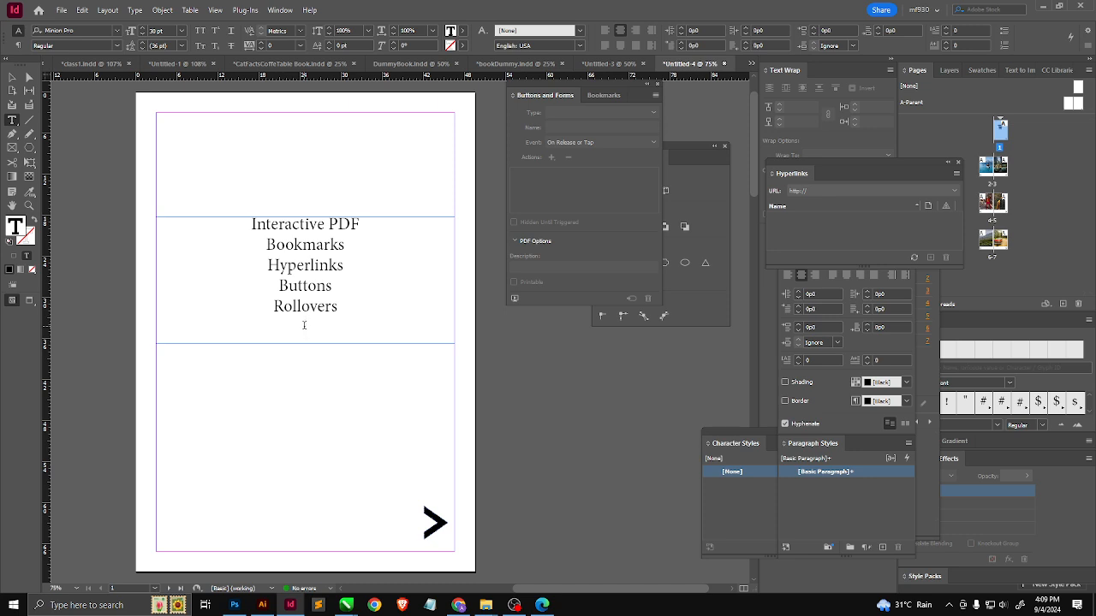
{"action": "type", "text": "Transitions"}
{"action": "key", "text": "Escape"}
{"action": "left_click_drag", "start_coordinate": [306, 343], "coordinate": [306, 386]}
Step: Add the line "Animations" below Transitions in the page 1 list and finish editing the text
{"action": "double_click", "coordinate": [321, 328]}
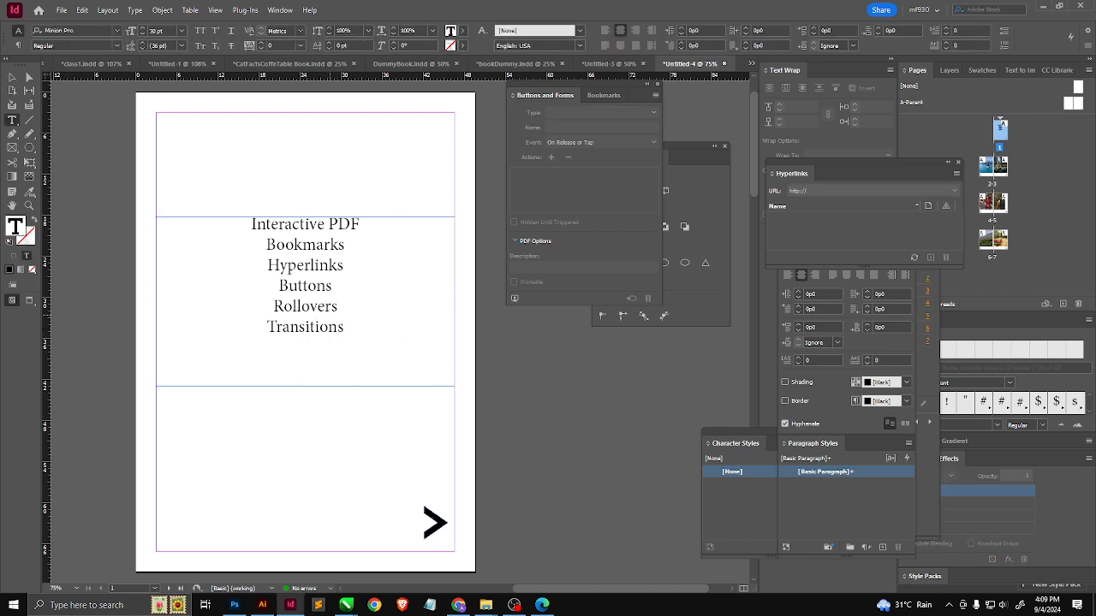
{"action": "type", "text": "Animatio"}
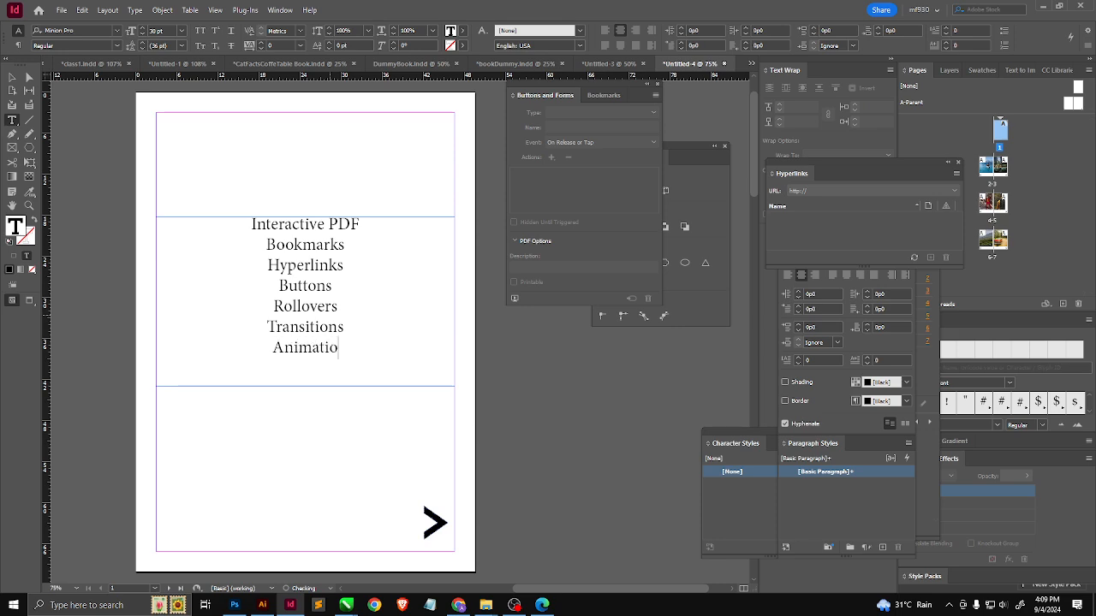
{"action": "type", "text": "ns"}
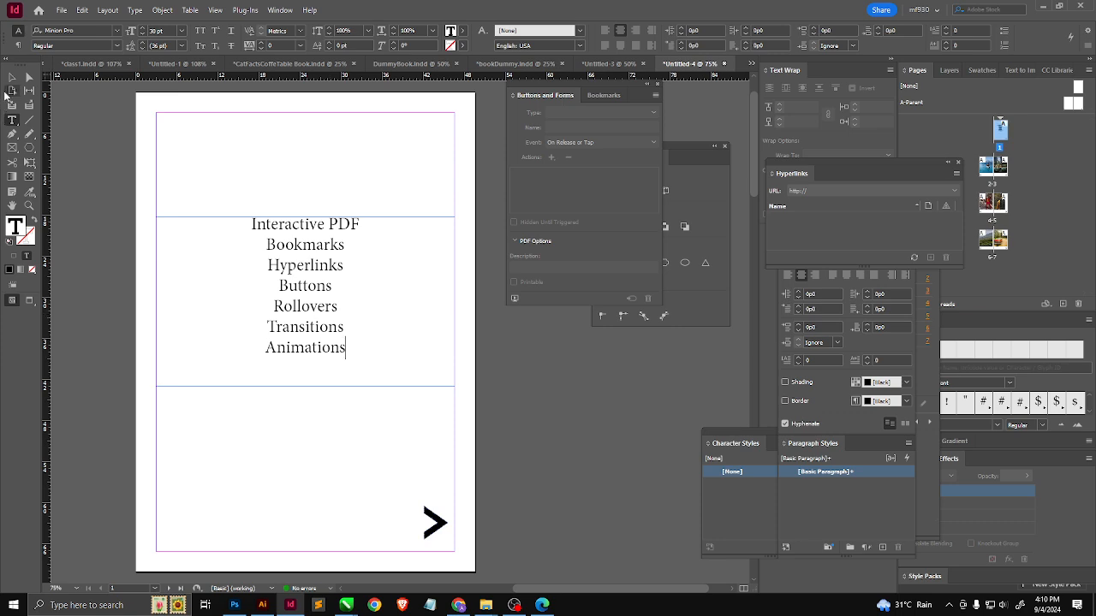
{"action": "left_click", "coordinate": [11, 77]}
Step: Open the page transition settings and look through the available transition types
{"action": "key", "text": "ctrl+minus"}
{"action": "scroll", "coordinate": [338, 261], "scroll_direction": "down", "scroll_amount": 2}
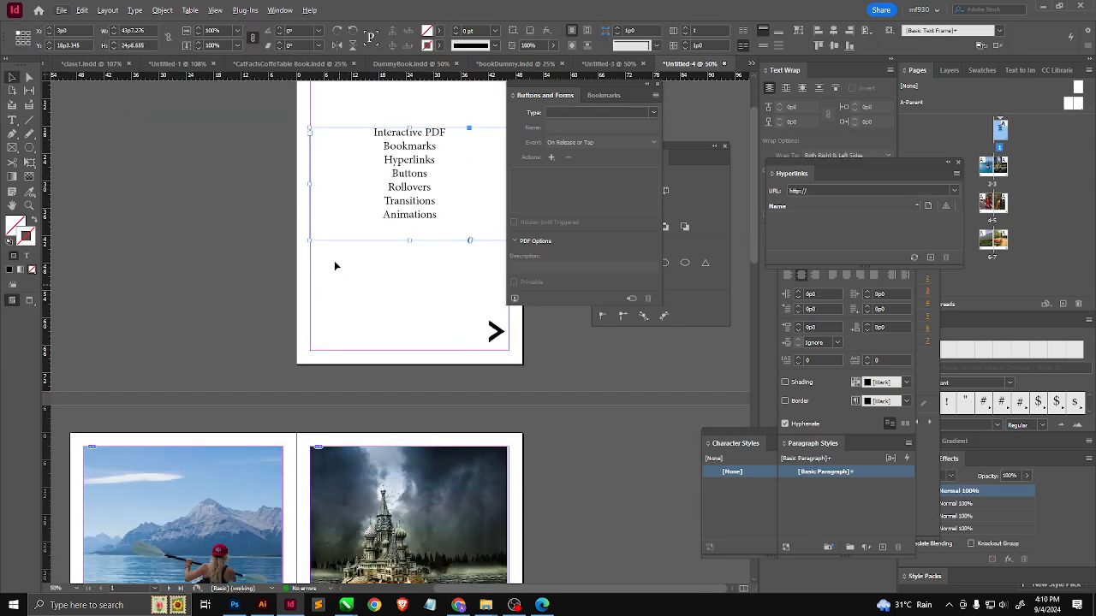
{"action": "left_click", "coordinate": [280, 10]}
{"action": "mouse_move", "coordinate": [315, 180]}
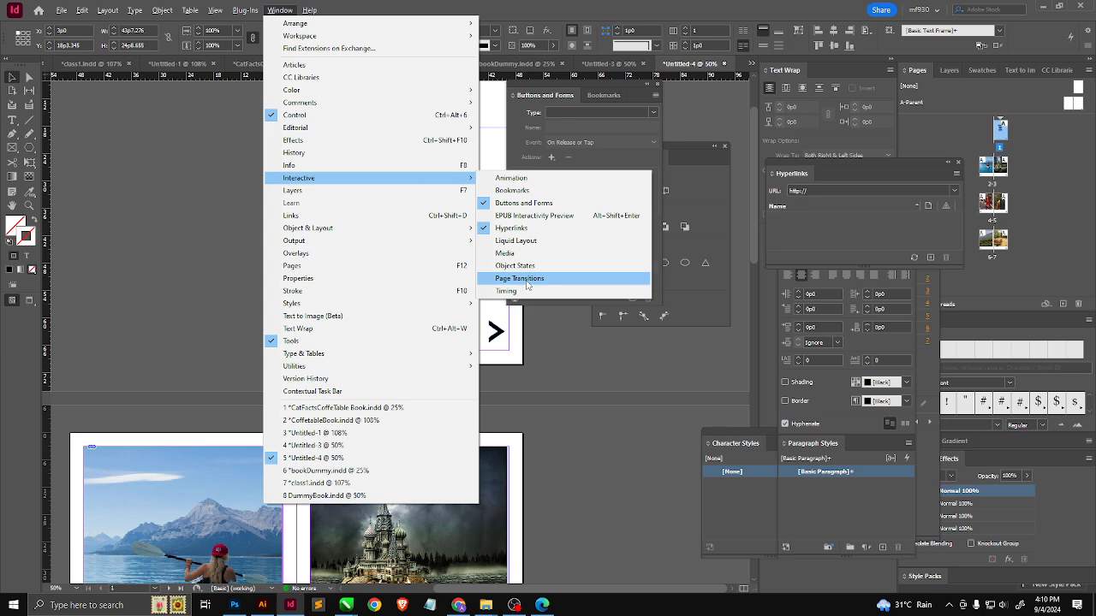
{"action": "left_click", "coordinate": [528, 279]}
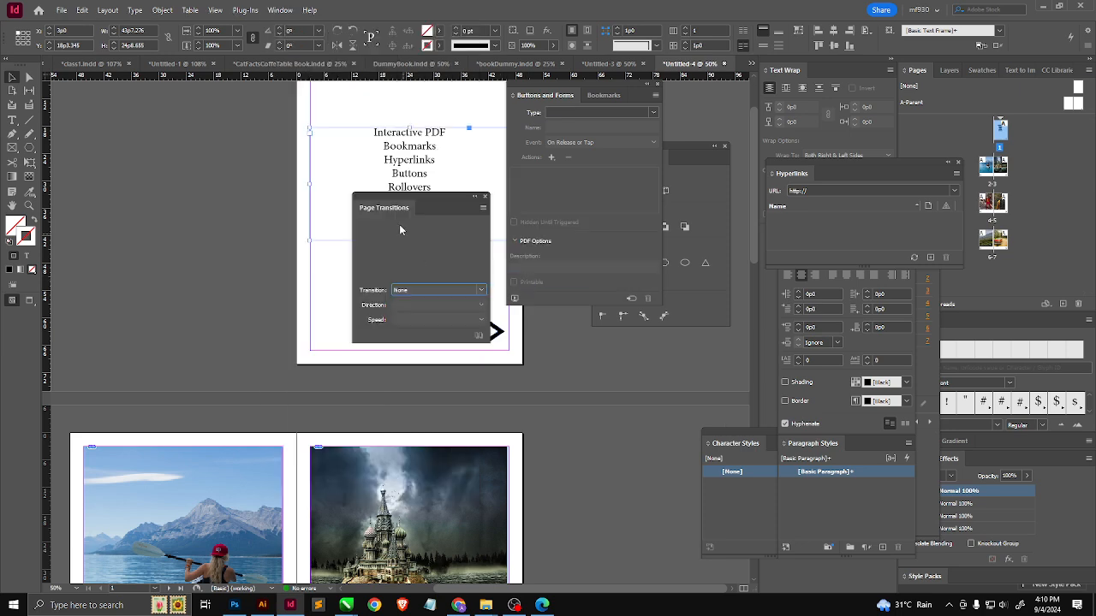
{"action": "left_click_drag", "start_coordinate": [392, 200], "coordinate": [589, 349]}
{"action": "left_click", "coordinate": [621, 442]}
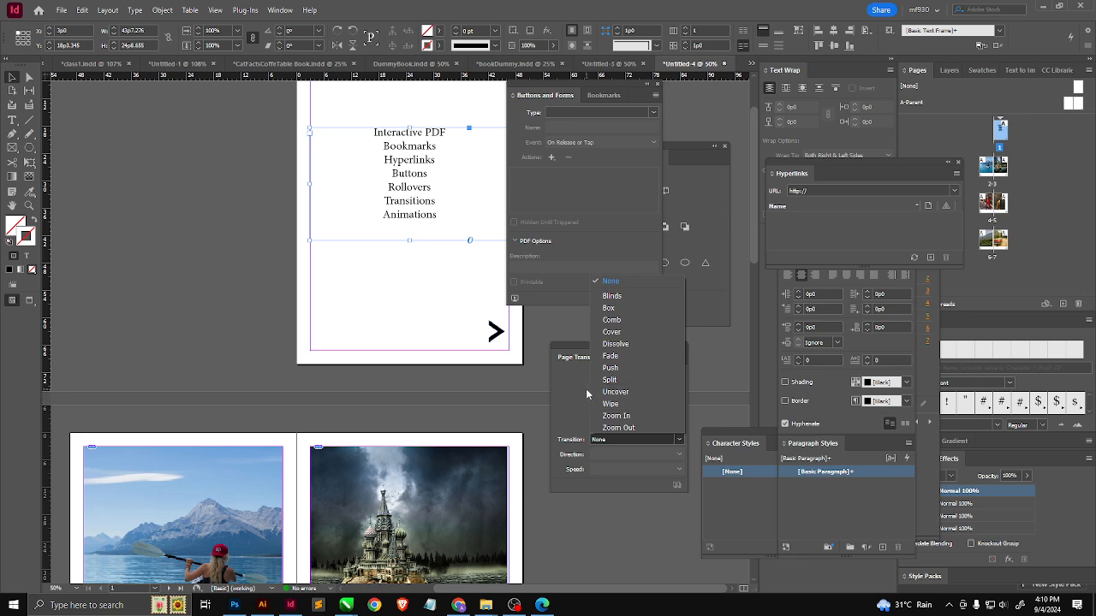
{"action": "left_click", "coordinate": [576, 412]}
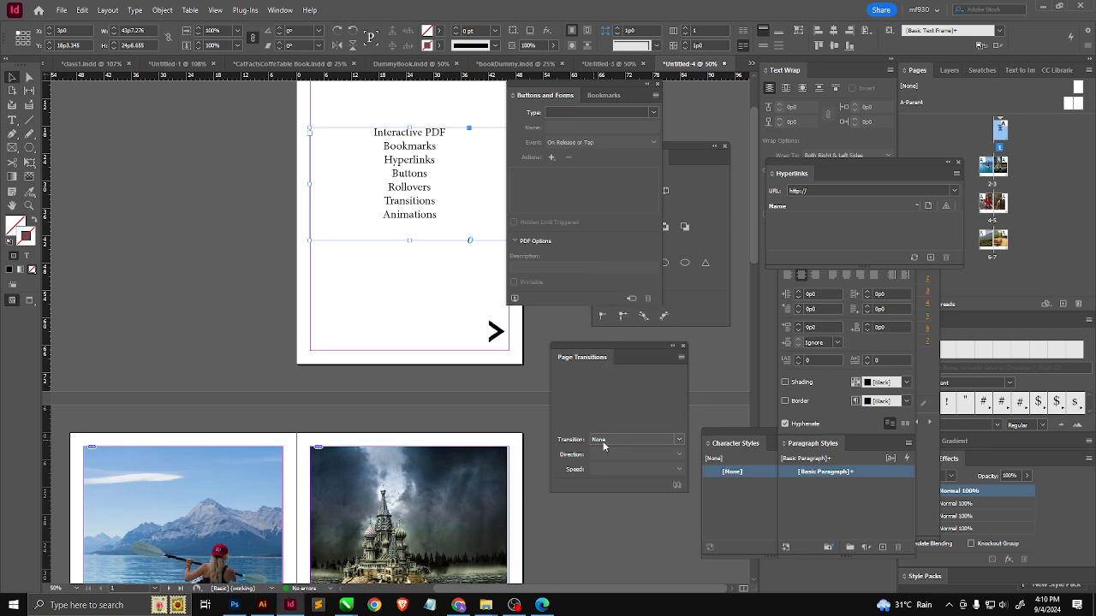
{"action": "left_click", "coordinate": [604, 442]}
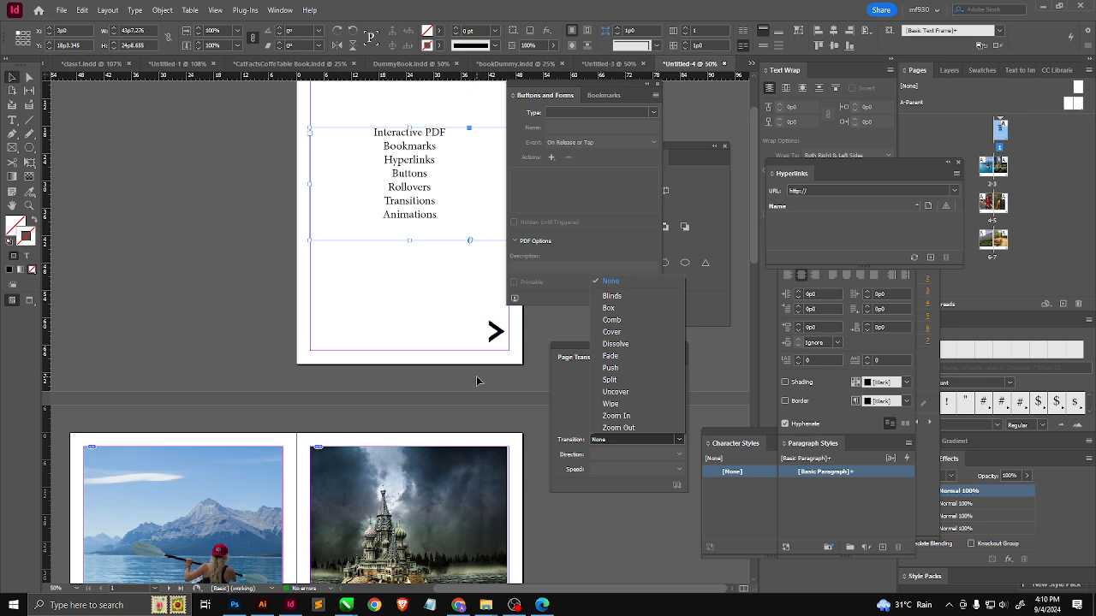
{"action": "left_click", "coordinate": [410, 305]}
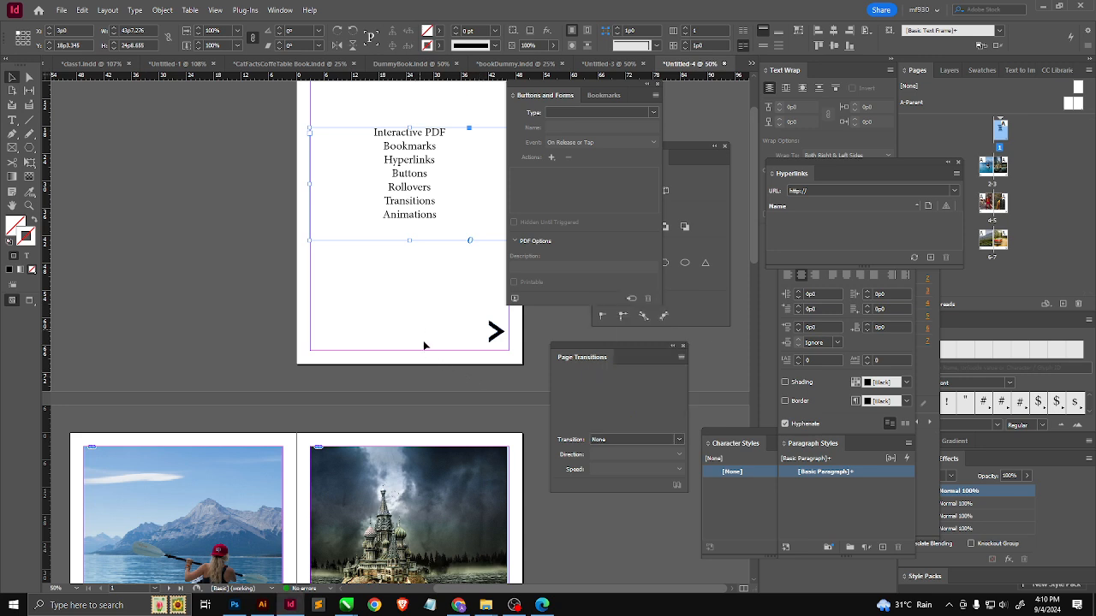
{"action": "left_click", "coordinate": [500, 384]}
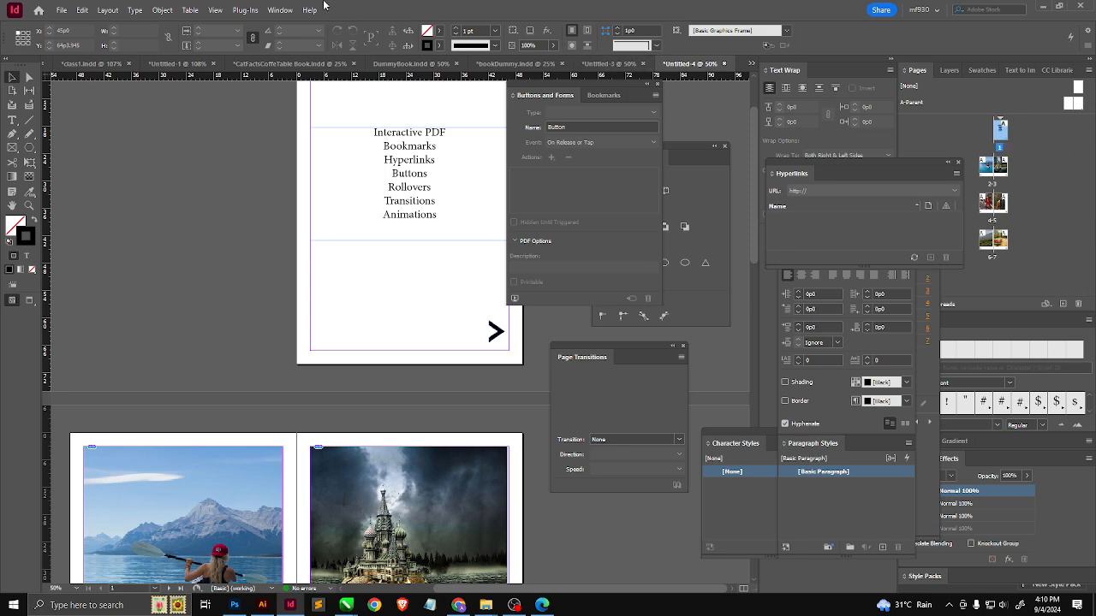
Step: Reset the current workspace layout and enlarge the page thumbnail area to fit all four spreads
{"action": "left_click", "coordinate": [281, 11]}
{"action": "mouse_move", "coordinate": [315, 36]}
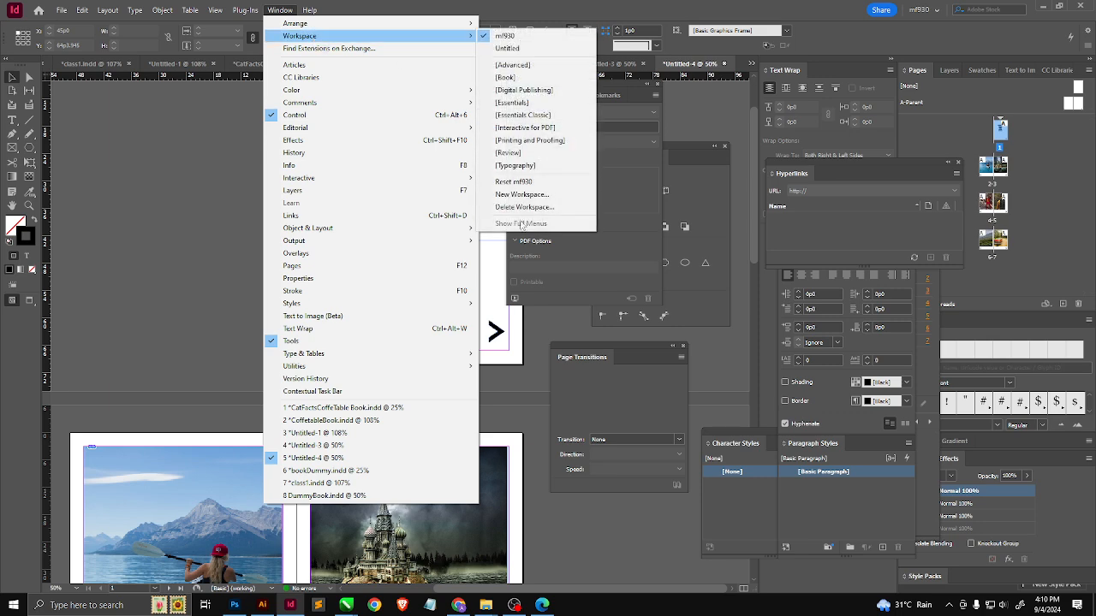
{"action": "left_click", "coordinate": [517, 182]}
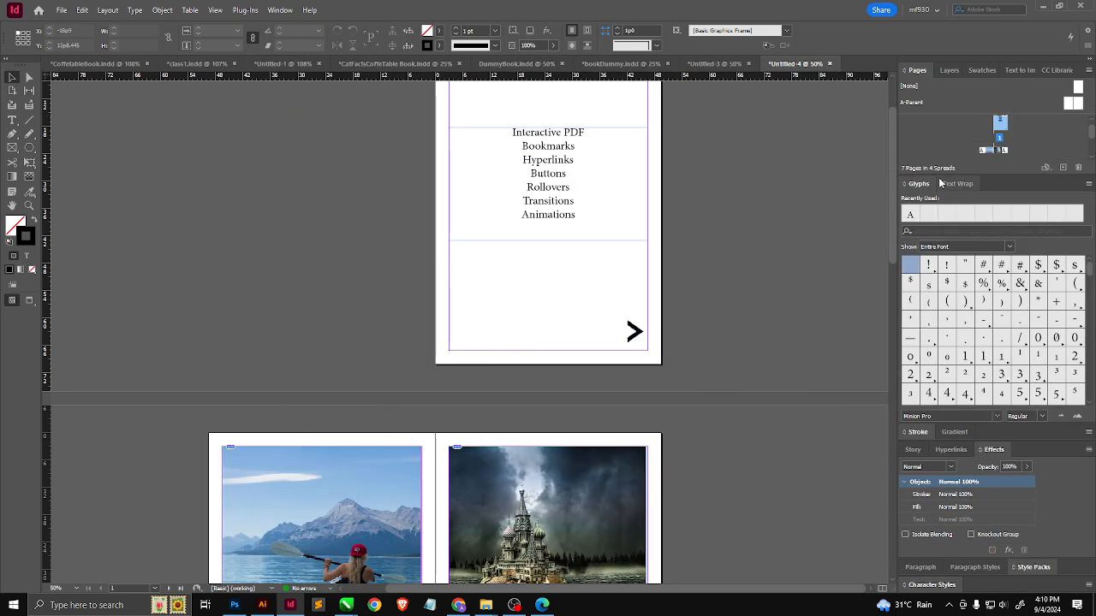
{"action": "left_click_drag", "start_coordinate": [958, 177], "coordinate": [959, 299]}
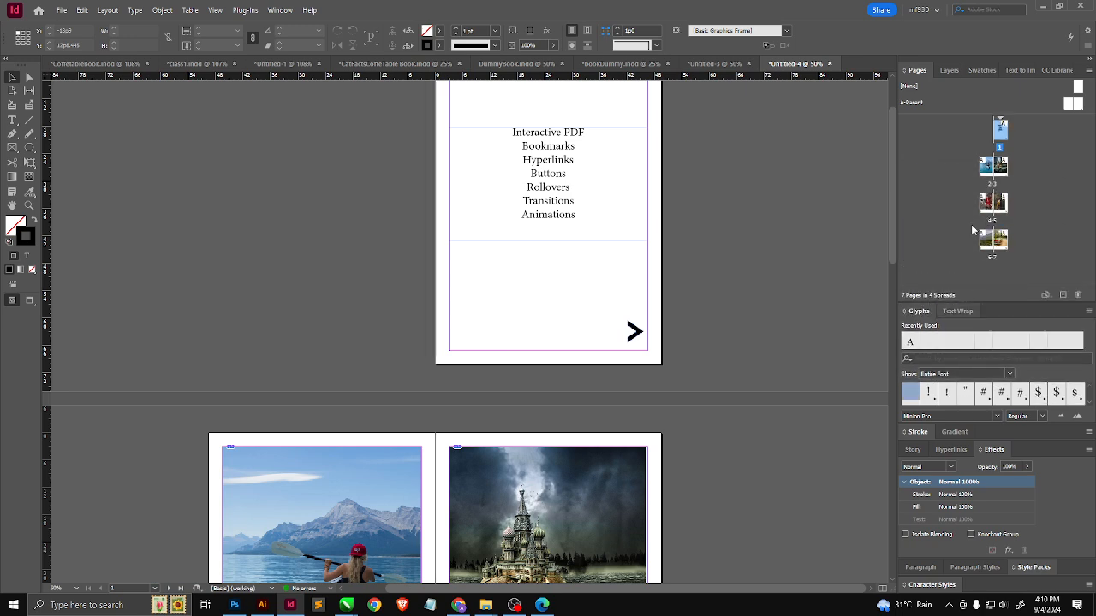
Step: Reopen the page transition settings beside the document and apply the Blinds transition to page 1
{"action": "left_click", "coordinate": [279, 10]}
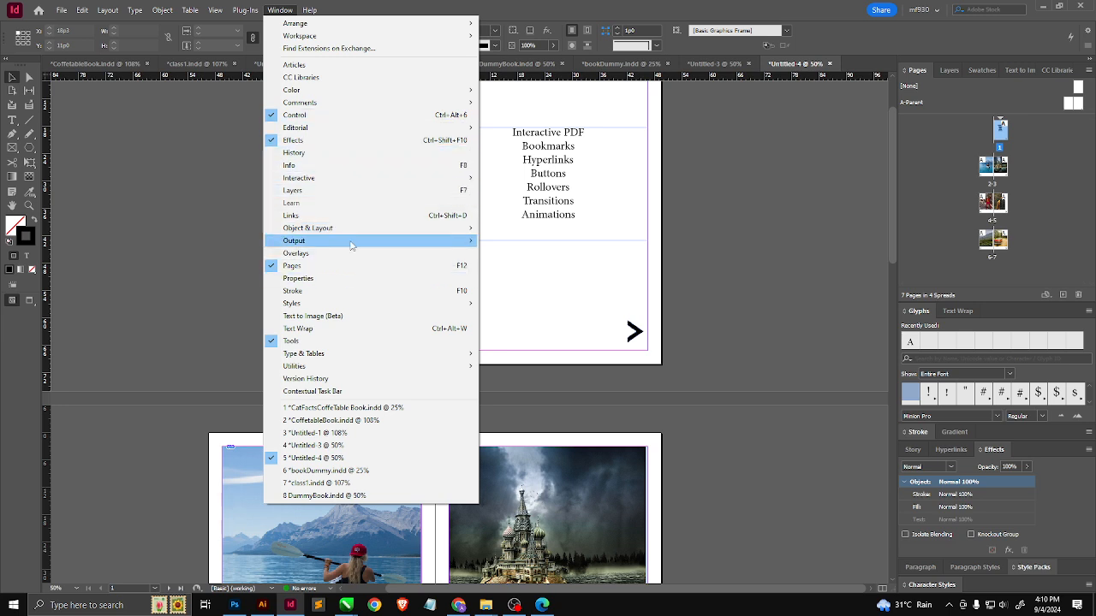
{"action": "mouse_move", "coordinate": [353, 232]}
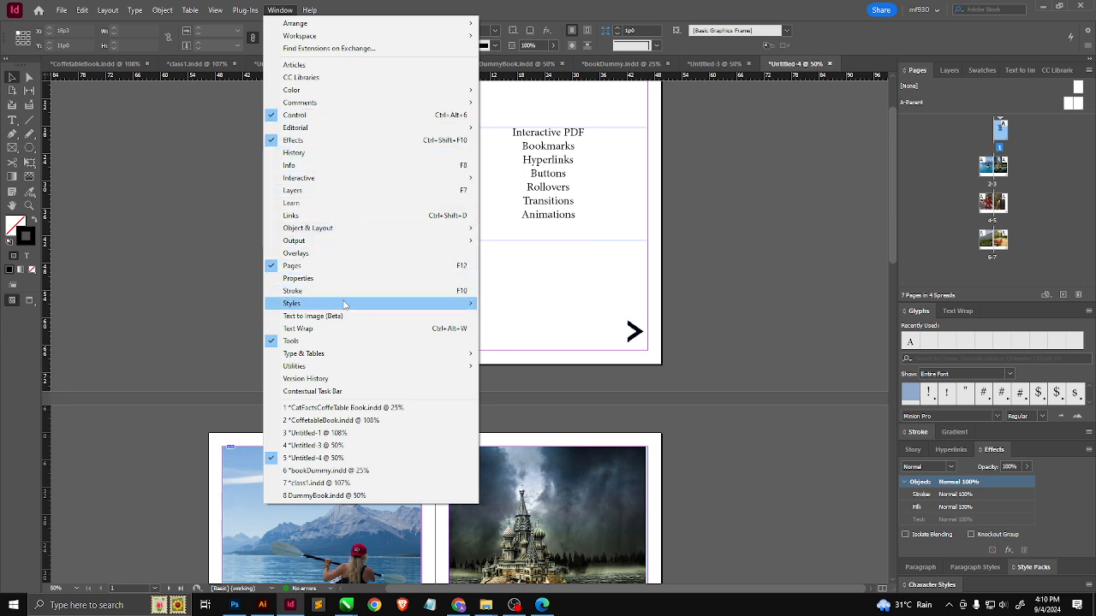
{"action": "mouse_move", "coordinate": [368, 178]}
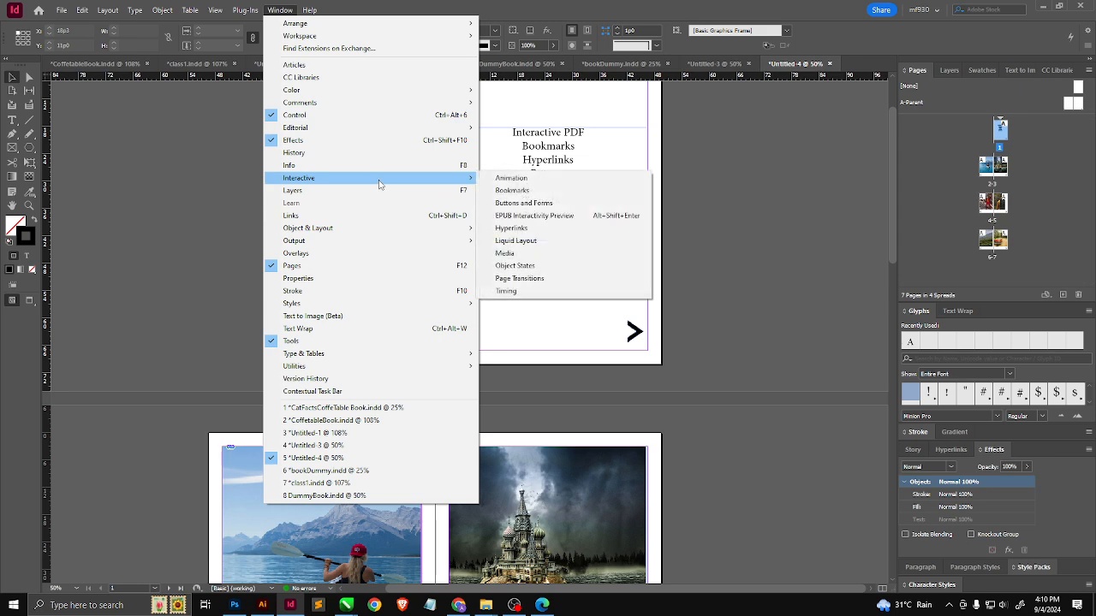
{"action": "left_click", "coordinate": [513, 279]}
{"action": "left_click_drag", "start_coordinate": [437, 198], "coordinate": [791, 103]}
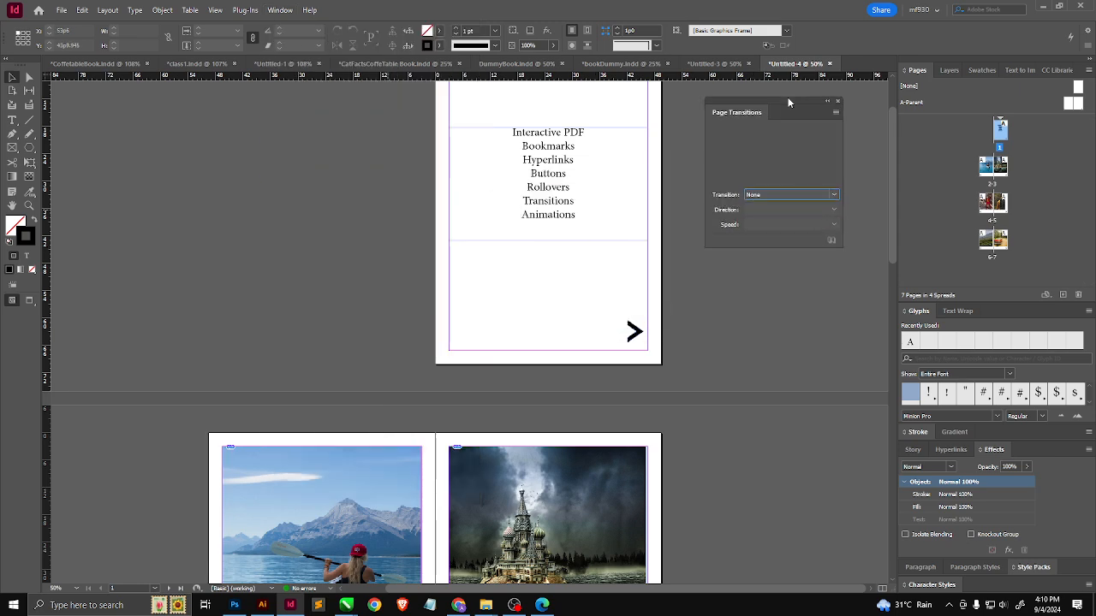
{"action": "left_click", "coordinate": [769, 197]}
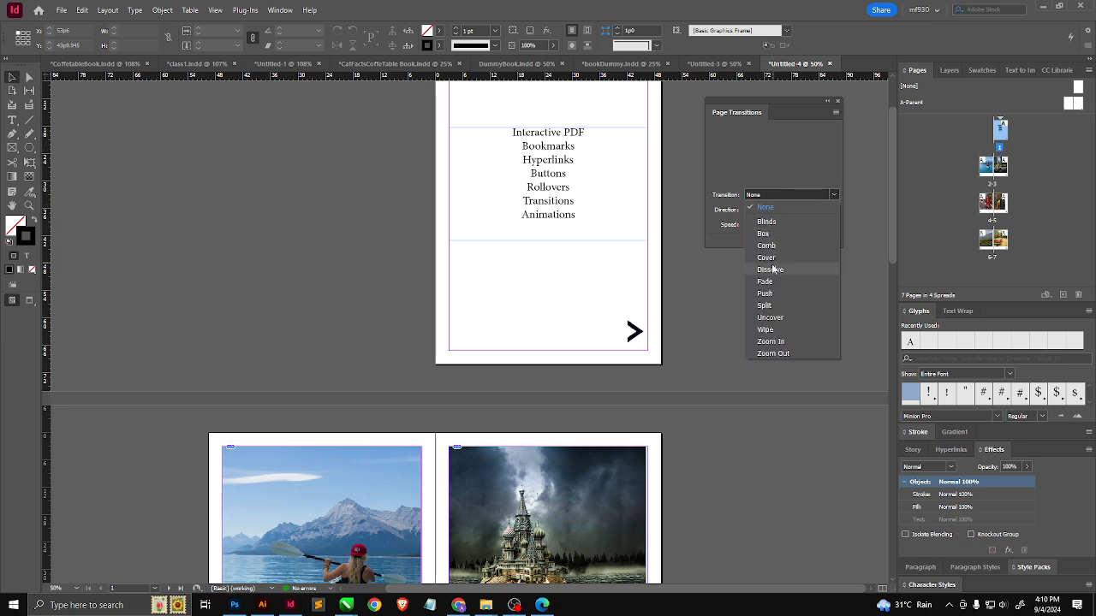
{"action": "left_click", "coordinate": [768, 221]}
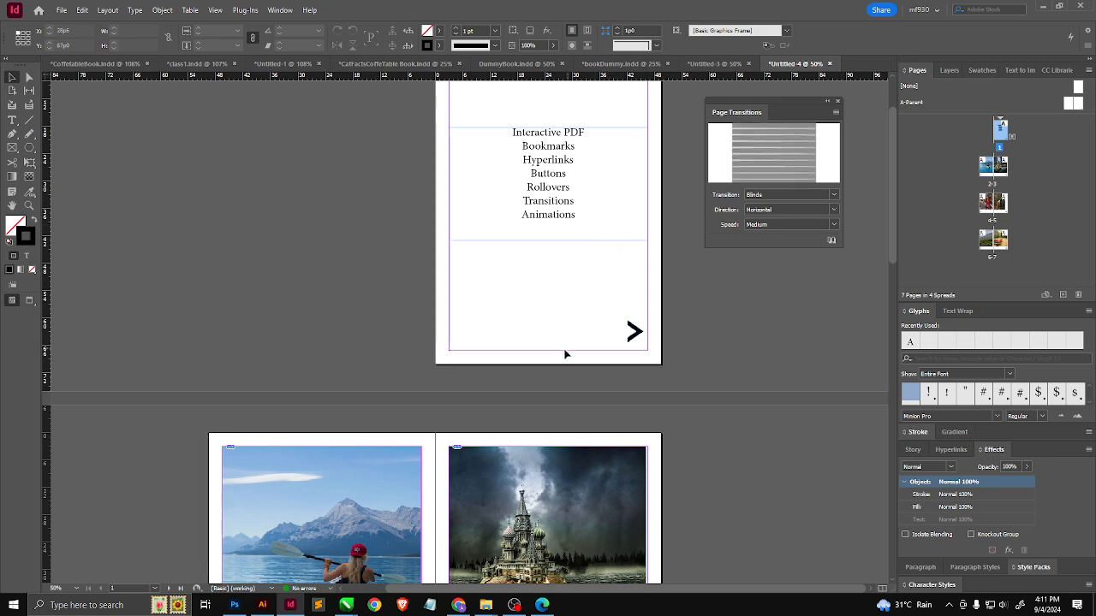
Step: Apply the Box transition to the spread on pages 2-3
{"action": "scroll", "coordinate": [557, 358], "scroll_direction": "down", "scroll_amount": 2}
{"action": "scroll", "coordinate": [557, 358], "scroll_direction": "down", "scroll_amount": 1}
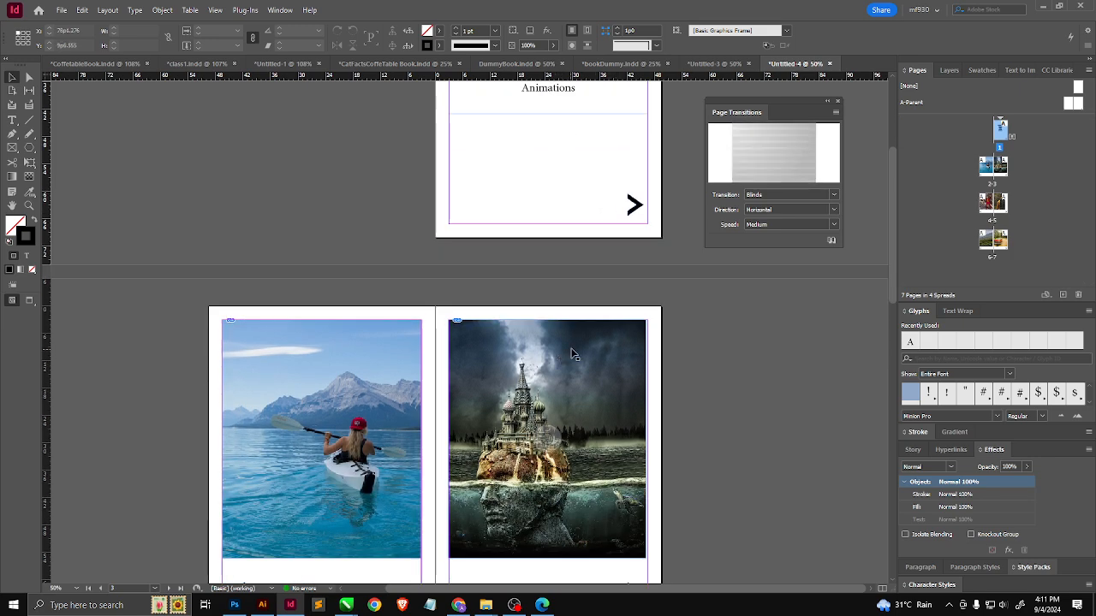
{"action": "left_click", "coordinate": [459, 386]}
{"action": "left_click", "coordinate": [350, 370], "text": "shift"}
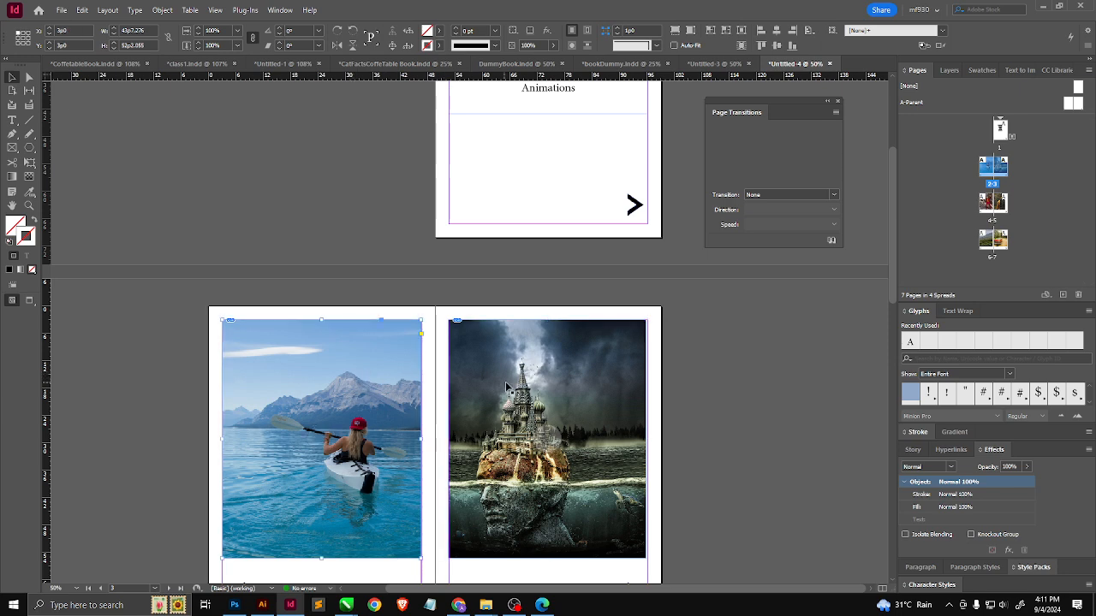
{"action": "left_click", "coordinate": [790, 195]}
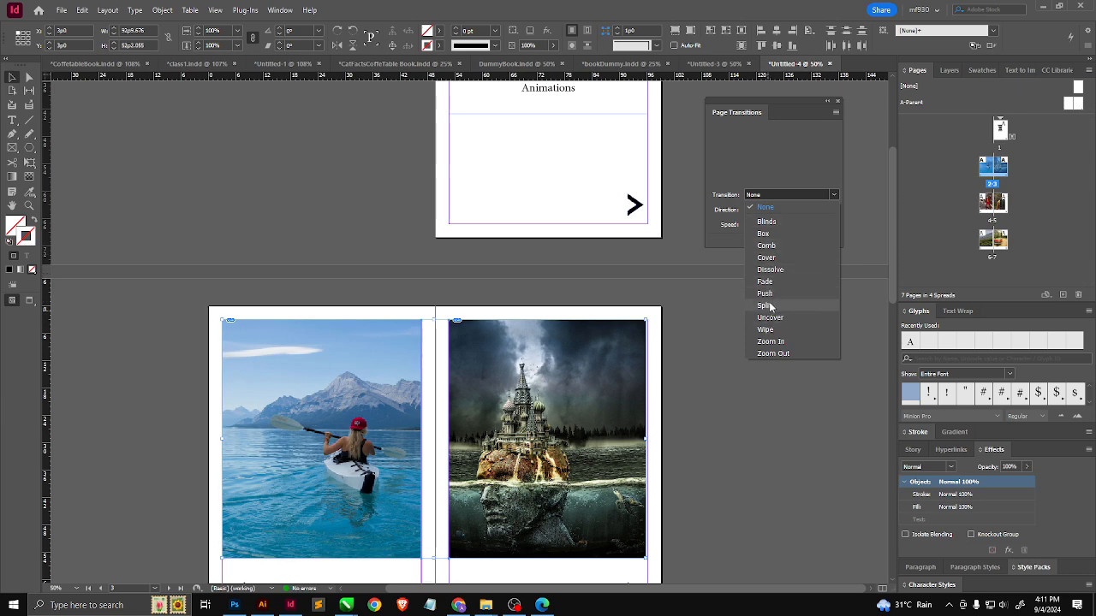
{"action": "left_click", "coordinate": [767, 237]}
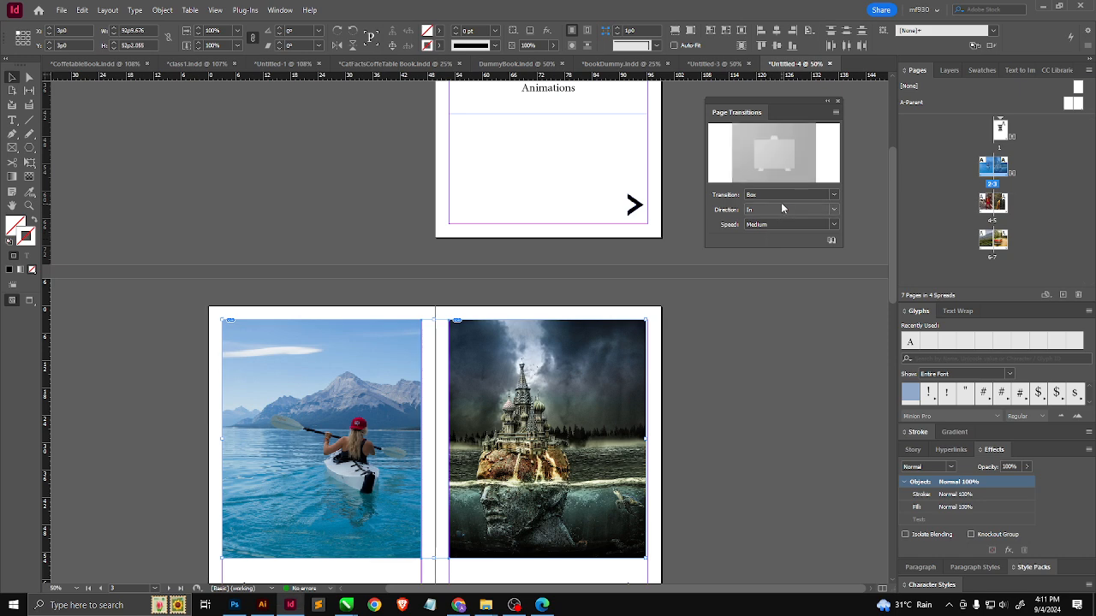
Step: Set the Box transition's direction to Out, try the Fast speed, and settle on Slow
{"action": "left_click", "coordinate": [769, 215]}
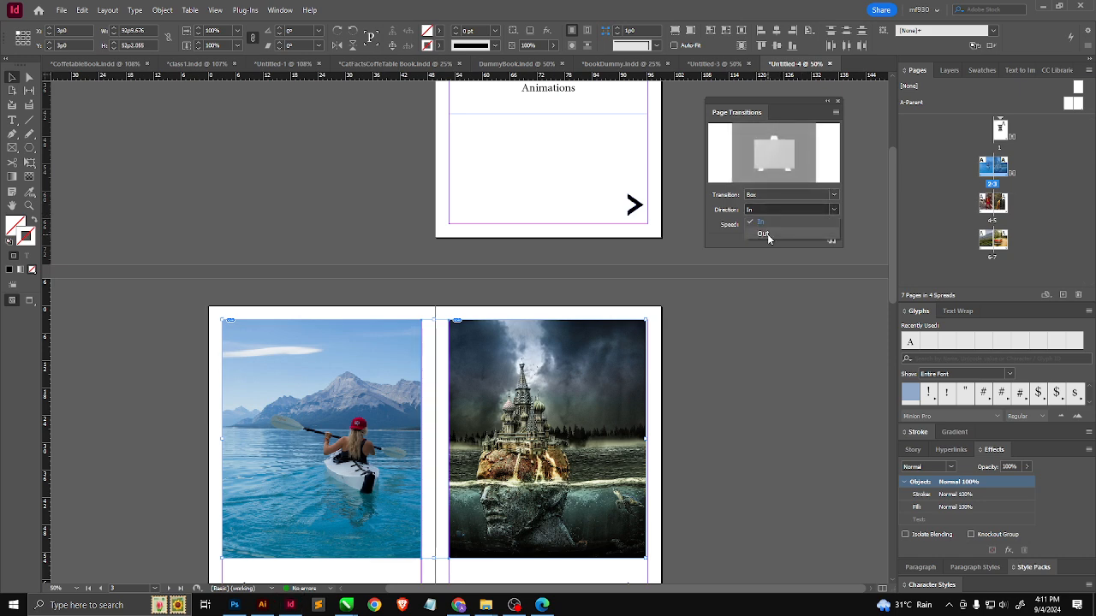
{"action": "left_click", "coordinate": [769, 235]}
{"action": "left_click", "coordinate": [767, 224]}
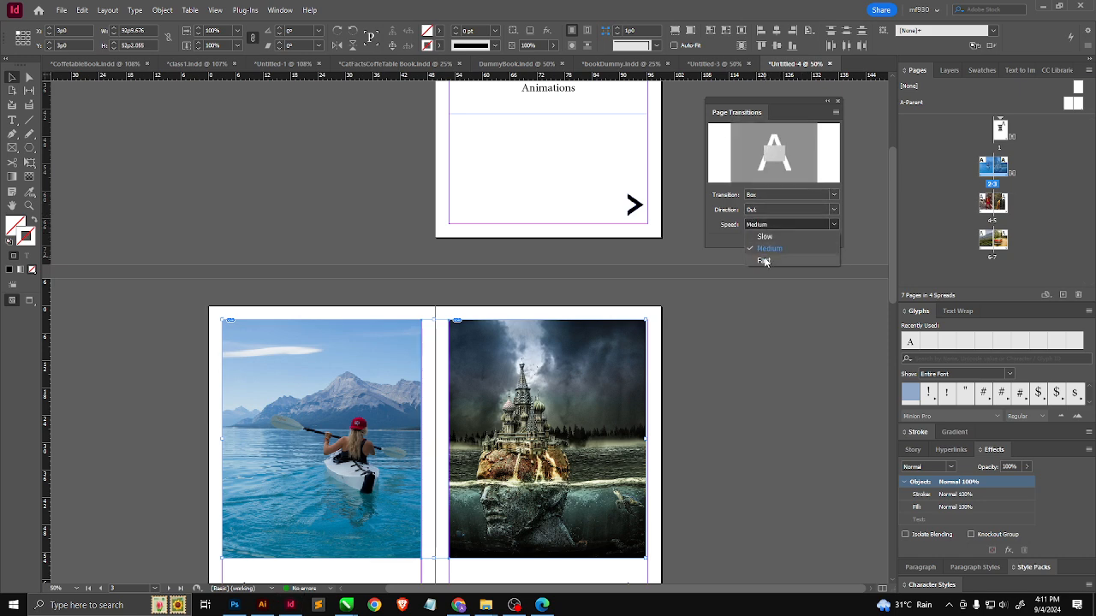
{"action": "left_click", "coordinate": [764, 258]}
{"action": "left_click", "coordinate": [764, 224]}
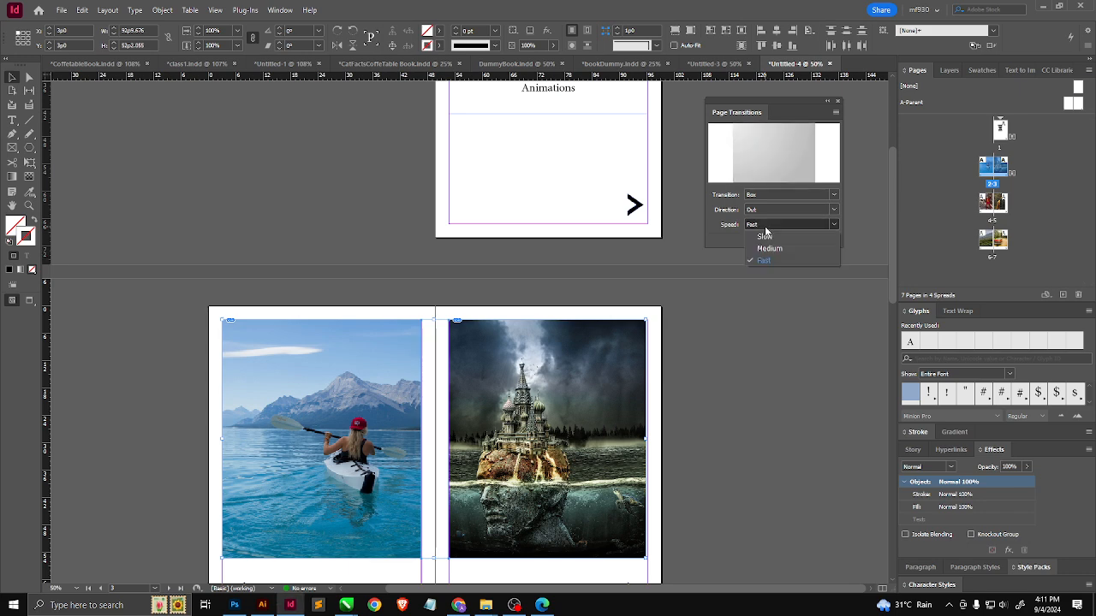
{"action": "left_click", "coordinate": [764, 238]}
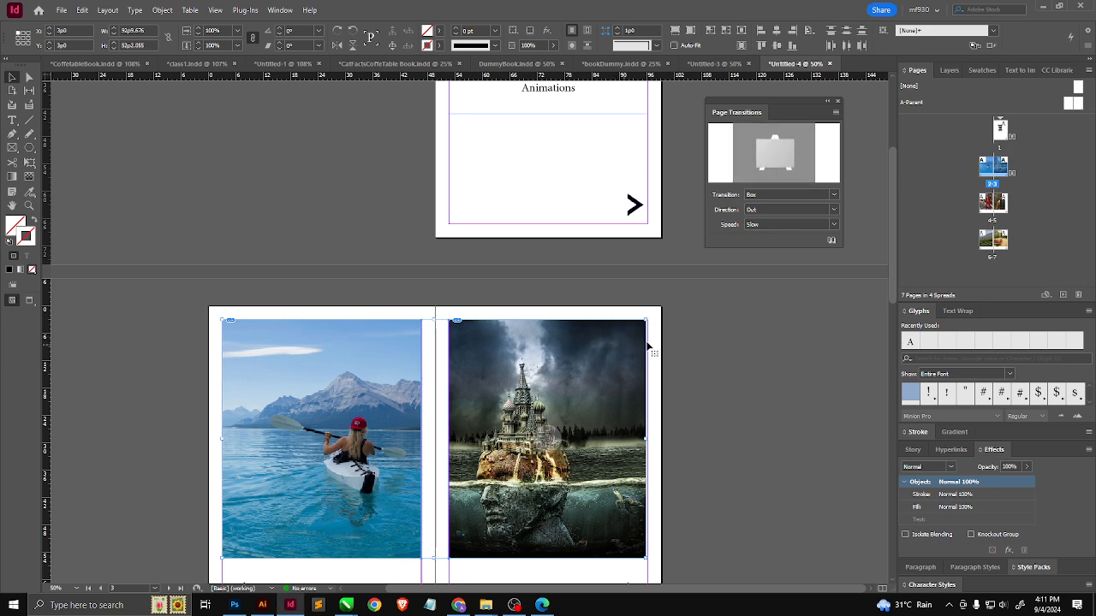
Step: Apply the Push transition to all pages from 1 to 7, with direction Left and speed Fast
{"action": "left_click", "coordinate": [999, 132]}
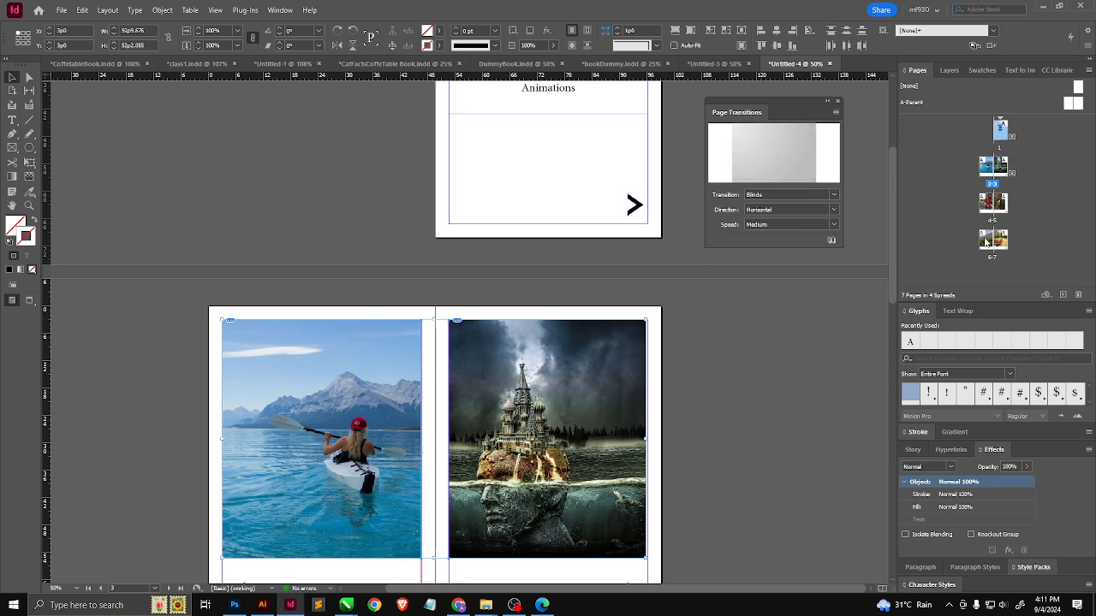
{"action": "left_click", "coordinate": [1001, 245], "text": "shift"}
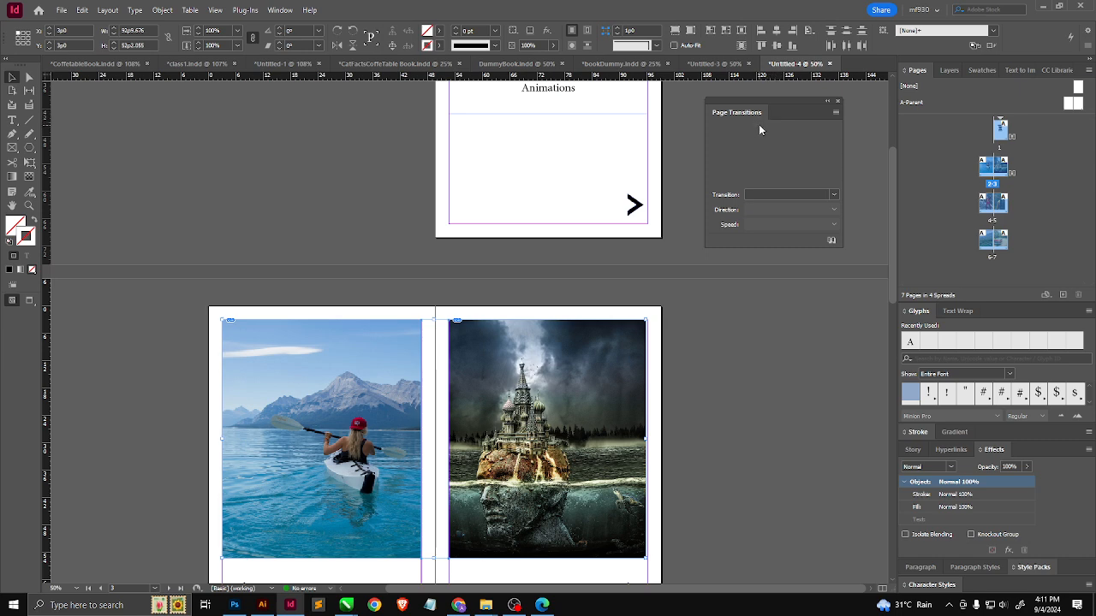
{"action": "left_click", "coordinate": [814, 196]}
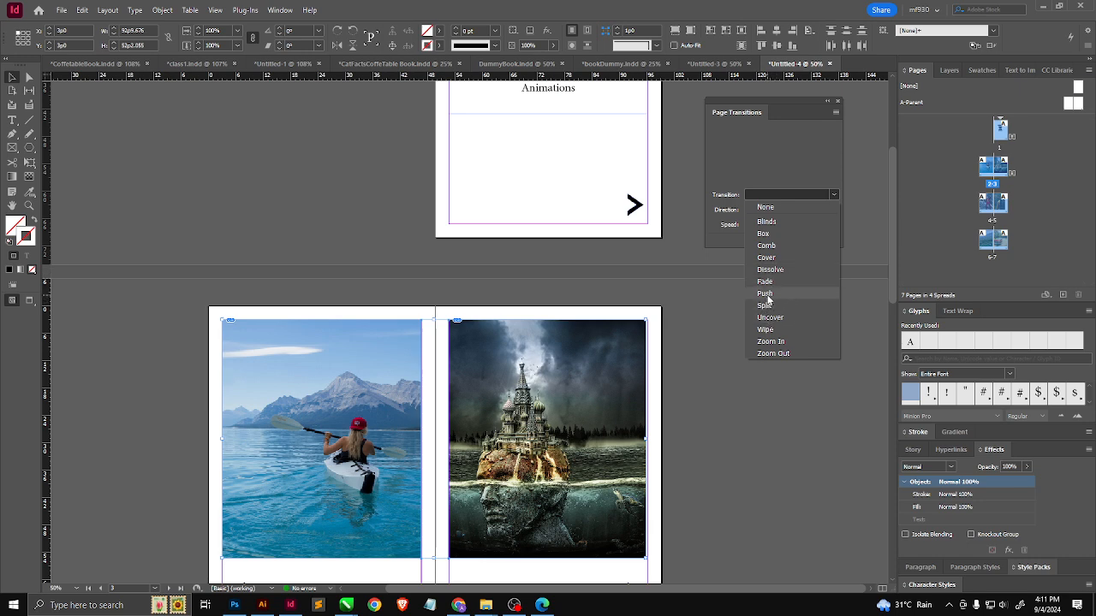
{"action": "left_click", "coordinate": [766, 294]}
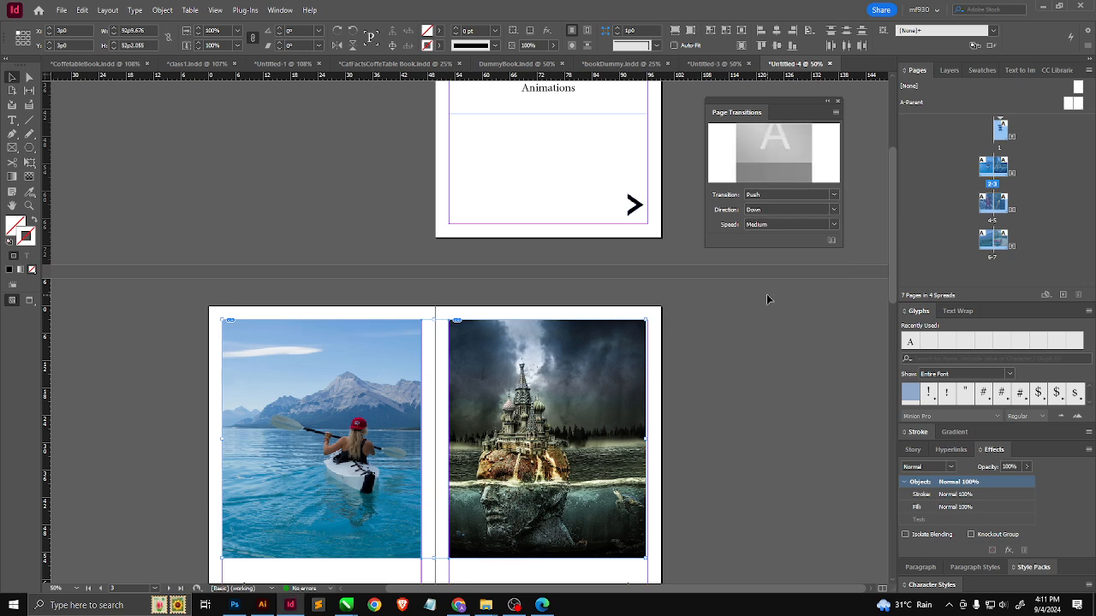
{"action": "left_click", "coordinate": [777, 211]}
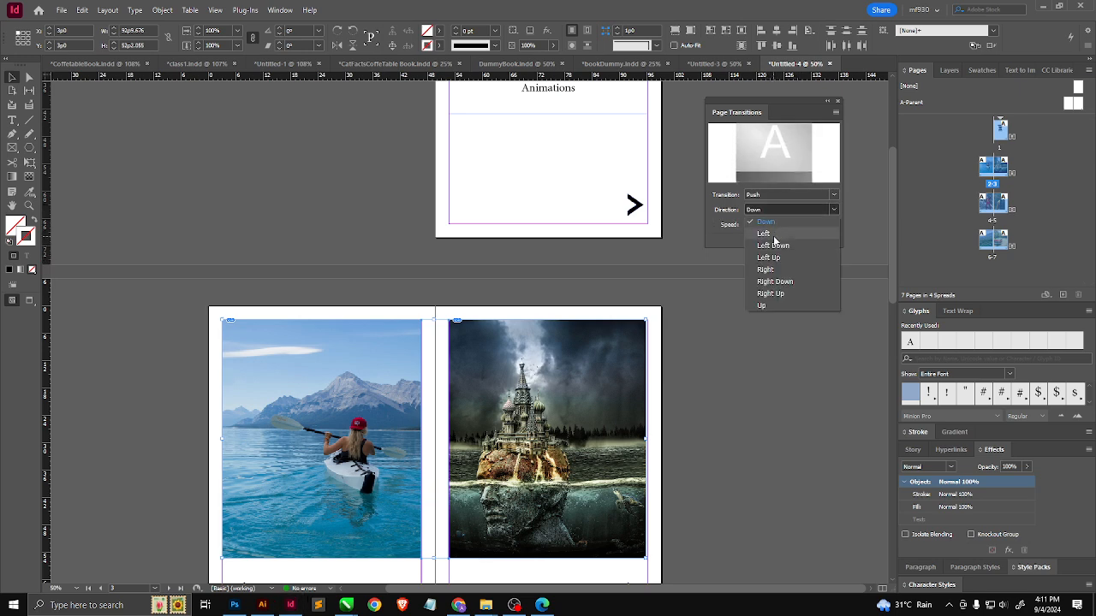
{"action": "left_click", "coordinate": [773, 234]}
{"action": "left_click", "coordinate": [778, 225]}
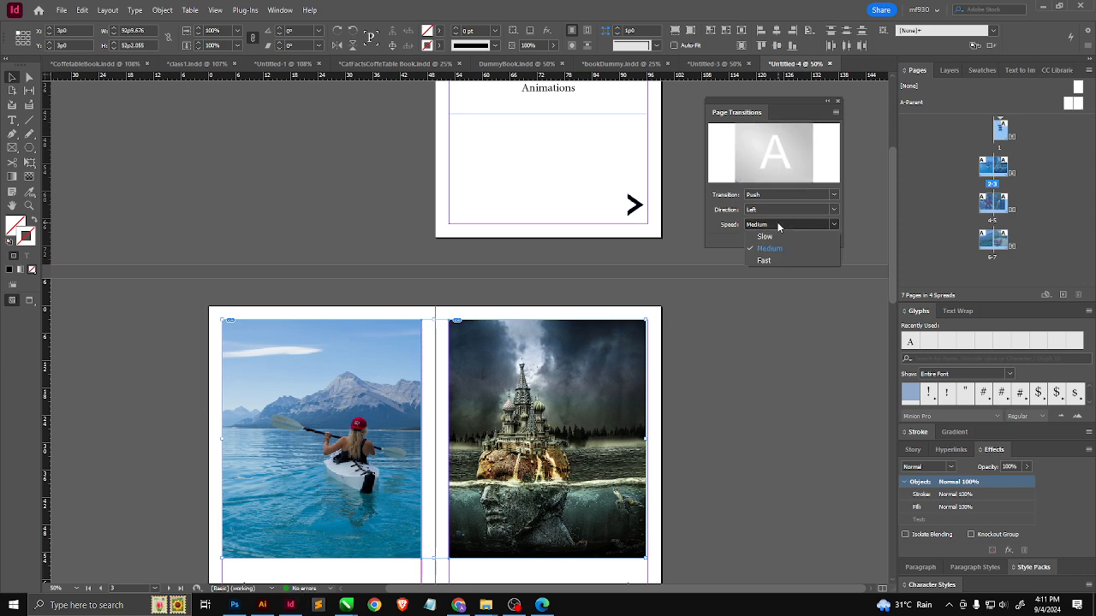
{"action": "left_click", "coordinate": [764, 260]}
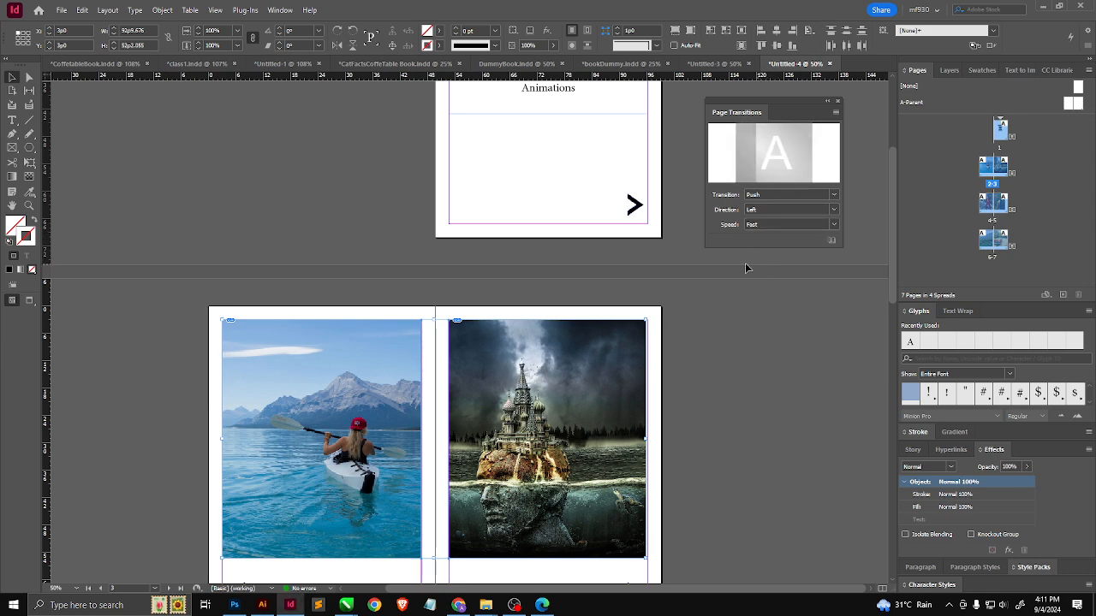
{"action": "scroll", "coordinate": [582, 289], "scroll_direction": "down", "scroll_amount": 3}
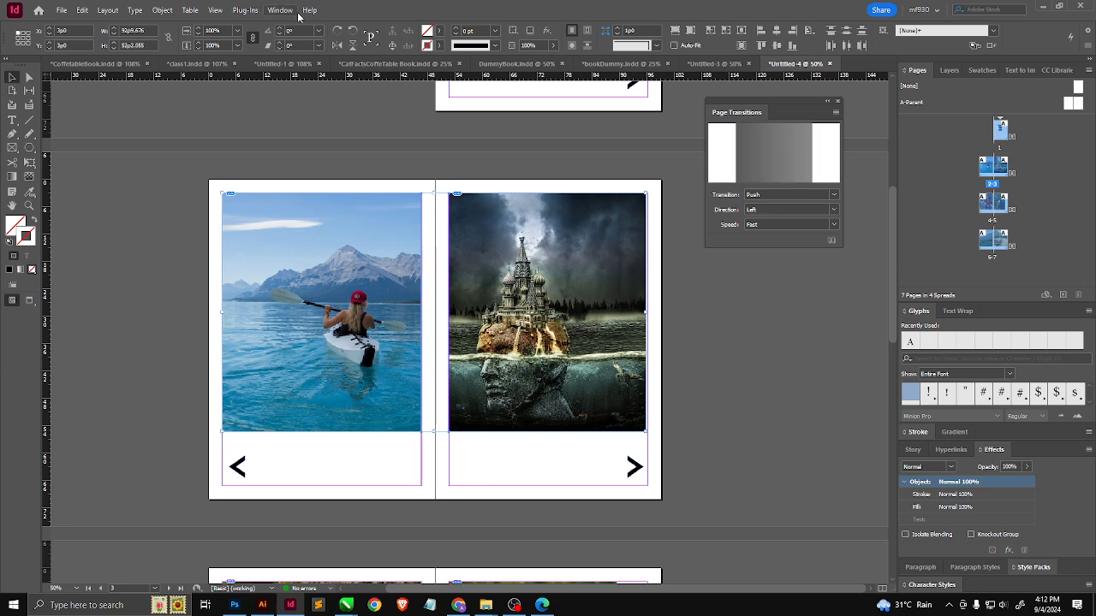
{"action": "scroll", "coordinate": [472, 372], "scroll_direction": "up", "scroll_amount": 8}
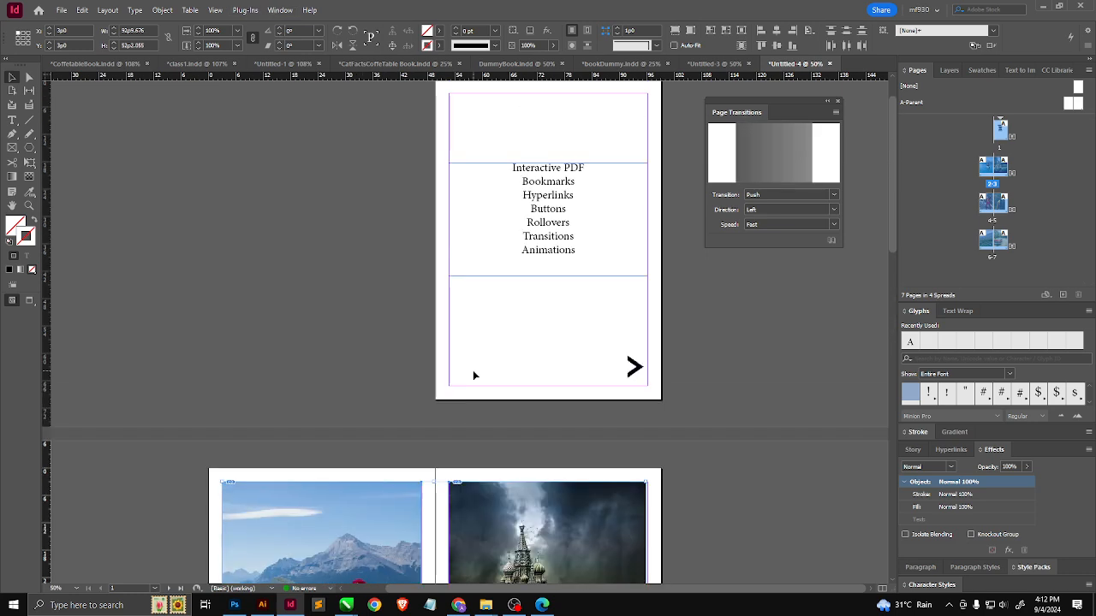
{"action": "scroll", "coordinate": [472, 371], "scroll_direction": "down", "scroll_amount": 1}
{"action": "scroll", "coordinate": [539, 282], "scroll_direction": "up", "scroll_amount": 1}
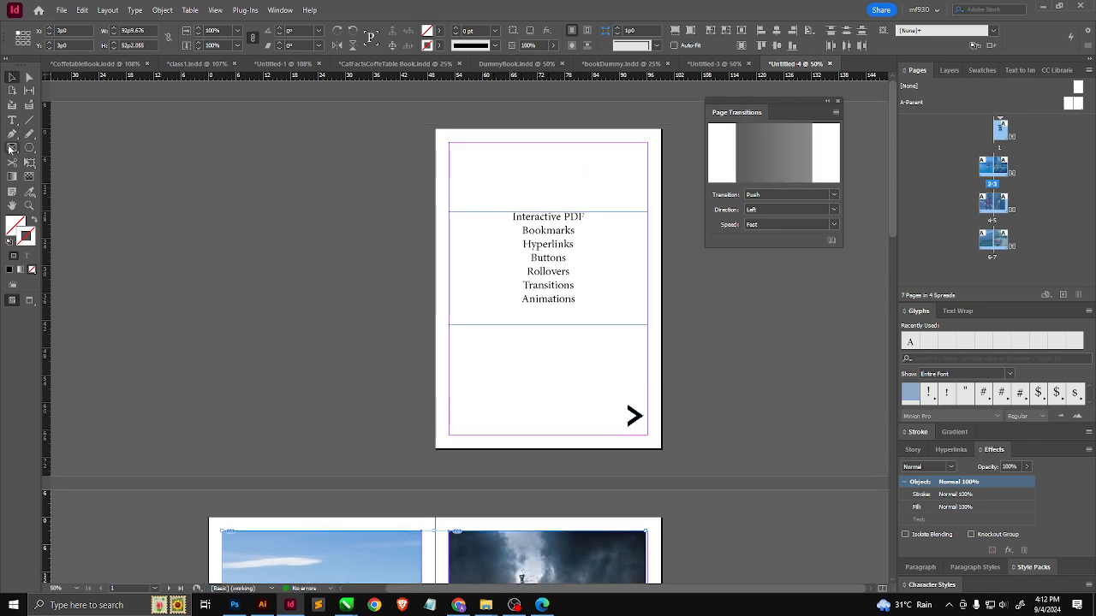
{"action": "left_click_drag", "start_coordinate": [27, 148], "coordinate": [85, 151]}
{"action": "left_click", "coordinate": [72, 167]}
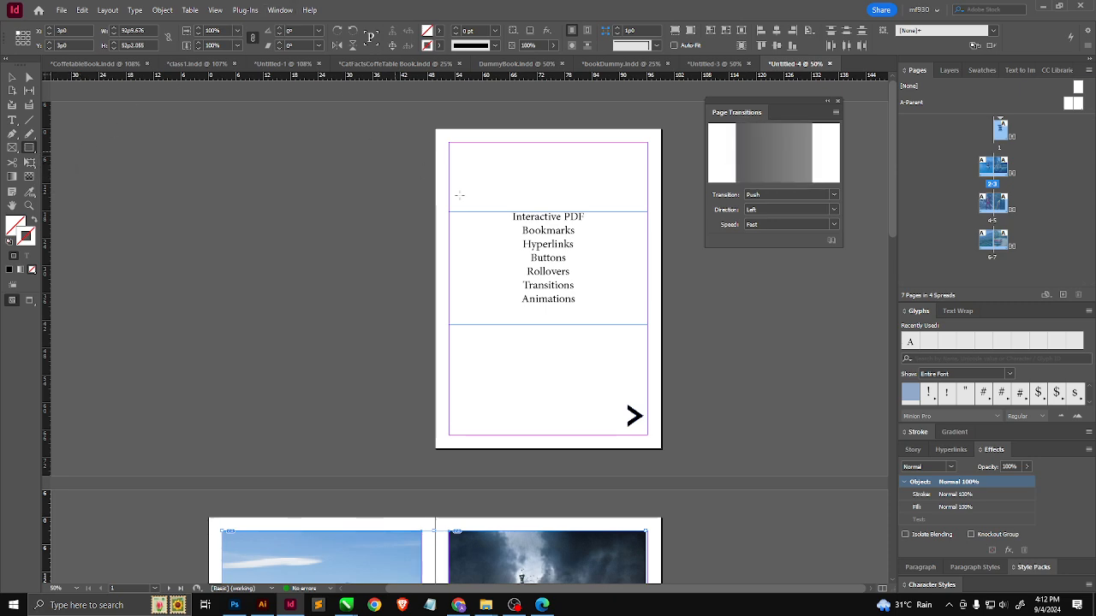
{"action": "scroll", "coordinate": [519, 300], "scroll_direction": "down", "scroll_amount": 3}
{"action": "scroll", "coordinate": [519, 300], "scroll_direction": "up", "scroll_amount": 3}
{"action": "scroll", "coordinate": [519, 301], "scroll_direction": "down", "scroll_amount": 3}
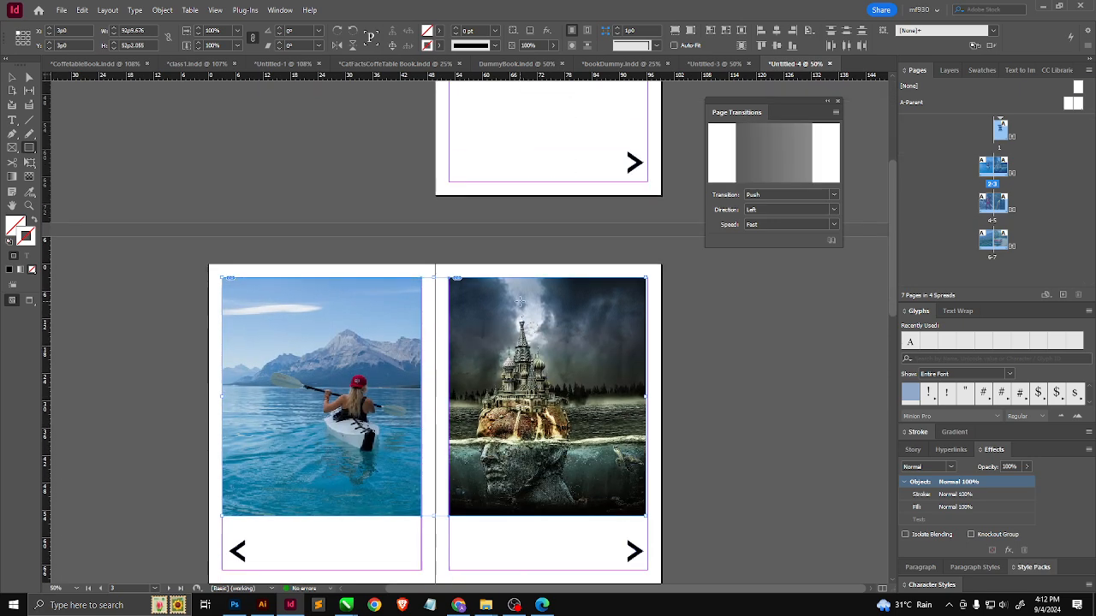
{"action": "scroll", "coordinate": [386, 273], "scroll_direction": "up", "scroll_amount": 1}
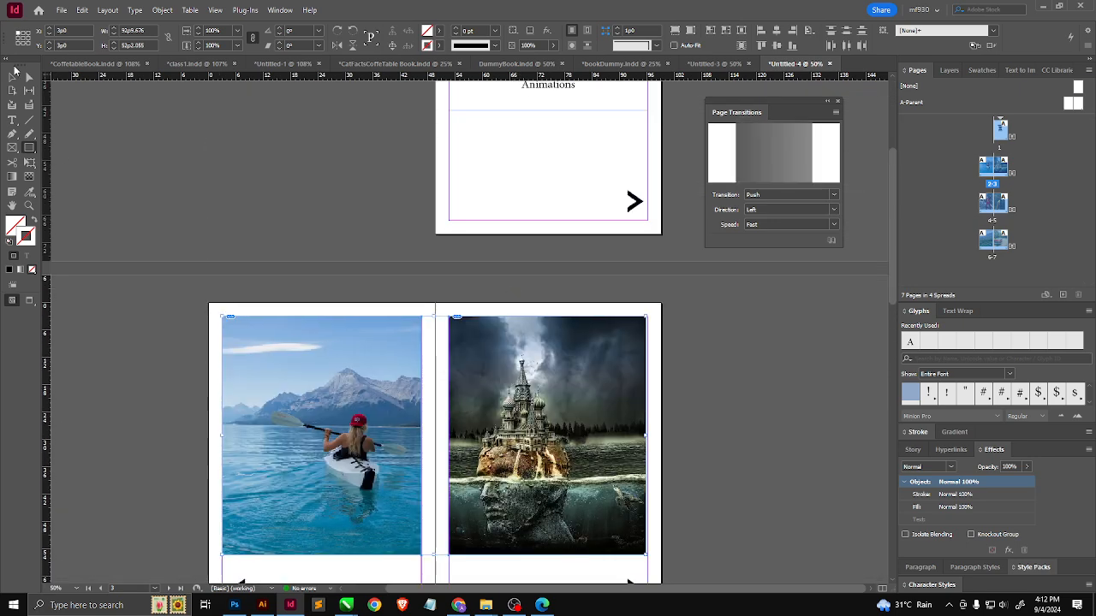
{"action": "key", "text": "v"}
{"action": "scroll", "coordinate": [266, 292], "scroll_direction": "down", "scroll_amount": 2}
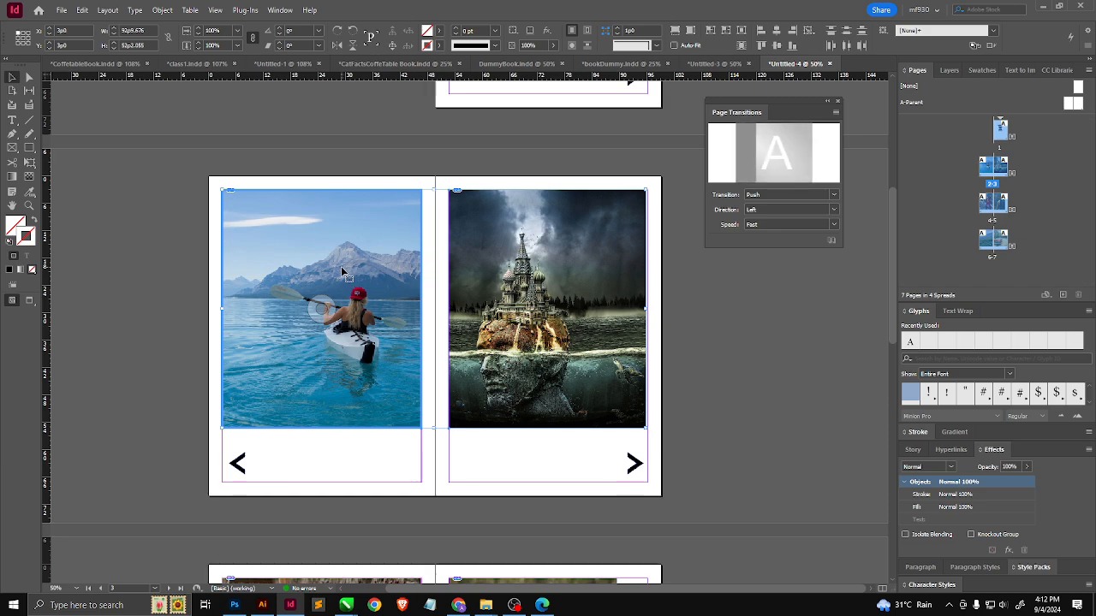
Step: Show the Animation settings and place them beside the document, below the page transition settings
{"action": "left_click", "coordinate": [280, 9]}
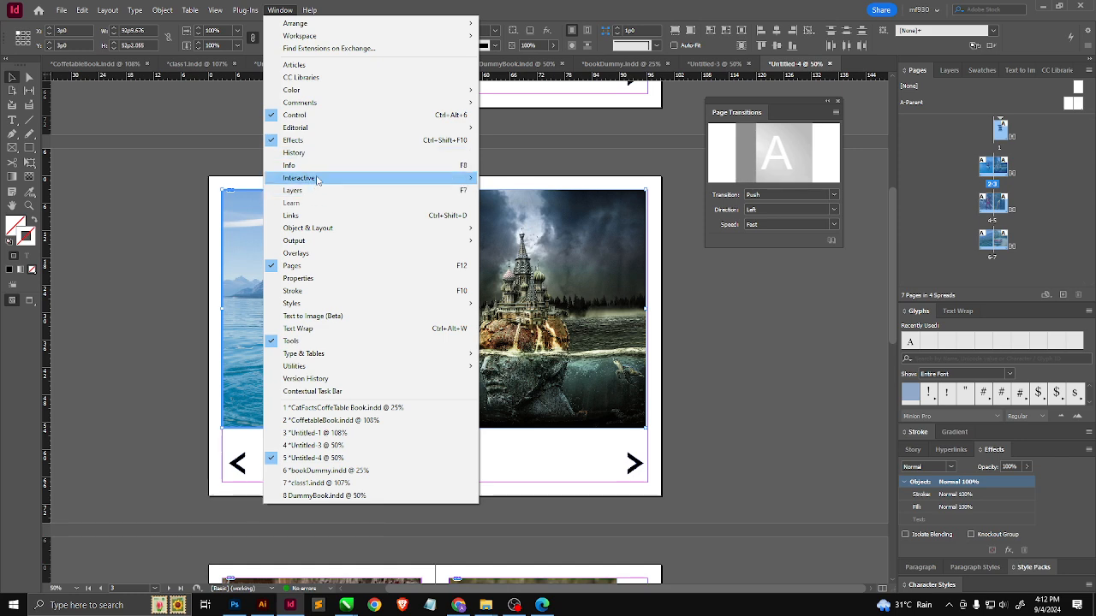
{"action": "mouse_move", "coordinate": [316, 180]}
{"action": "left_click", "coordinate": [525, 181]}
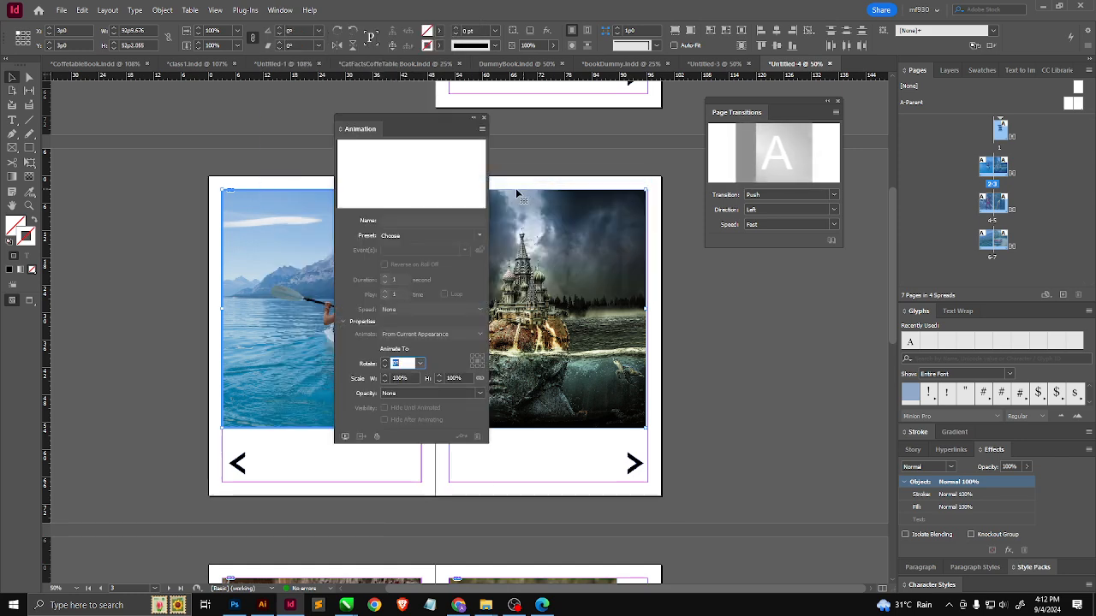
{"action": "left_click_drag", "start_coordinate": [383, 116], "coordinate": [752, 256]}
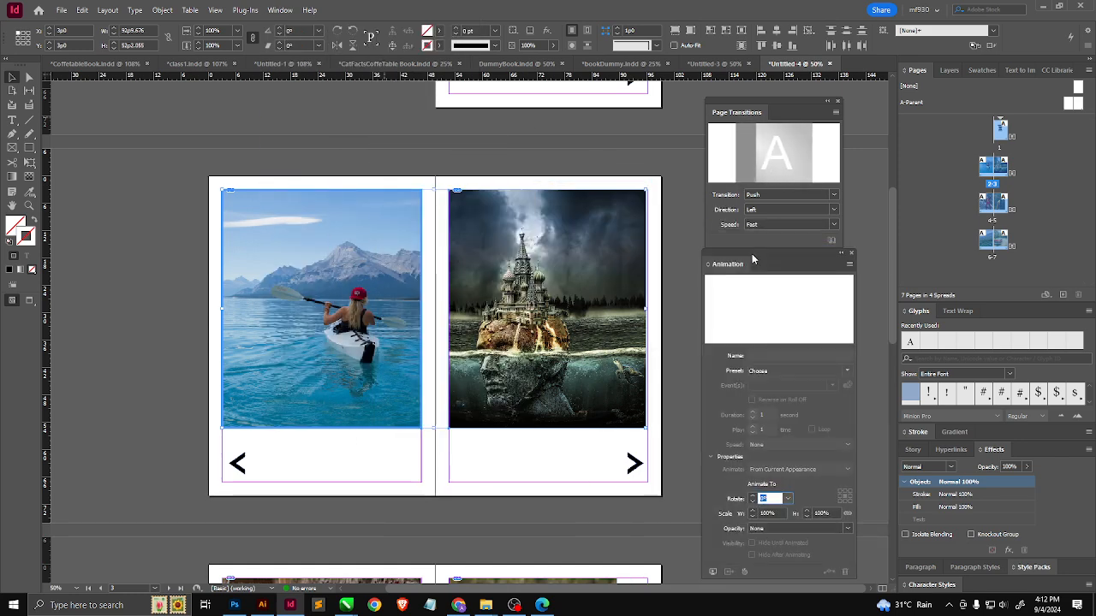
Step: Apply the Dance animation preset to both selected images on pages 2-3
{"action": "left_click", "coordinate": [375, 326]}
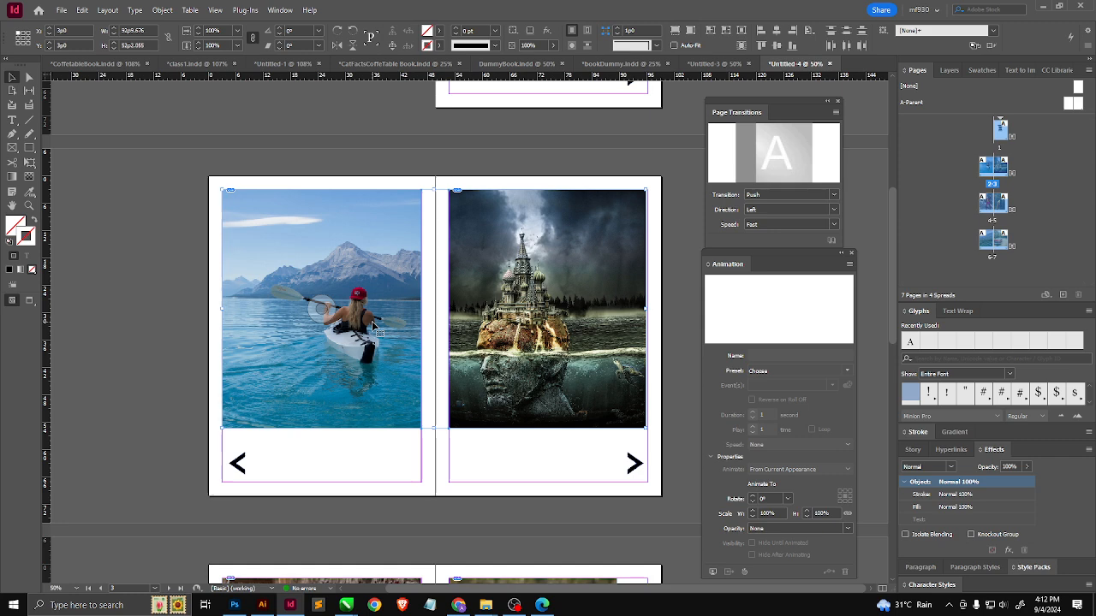
{"action": "left_click", "coordinate": [836, 370]}
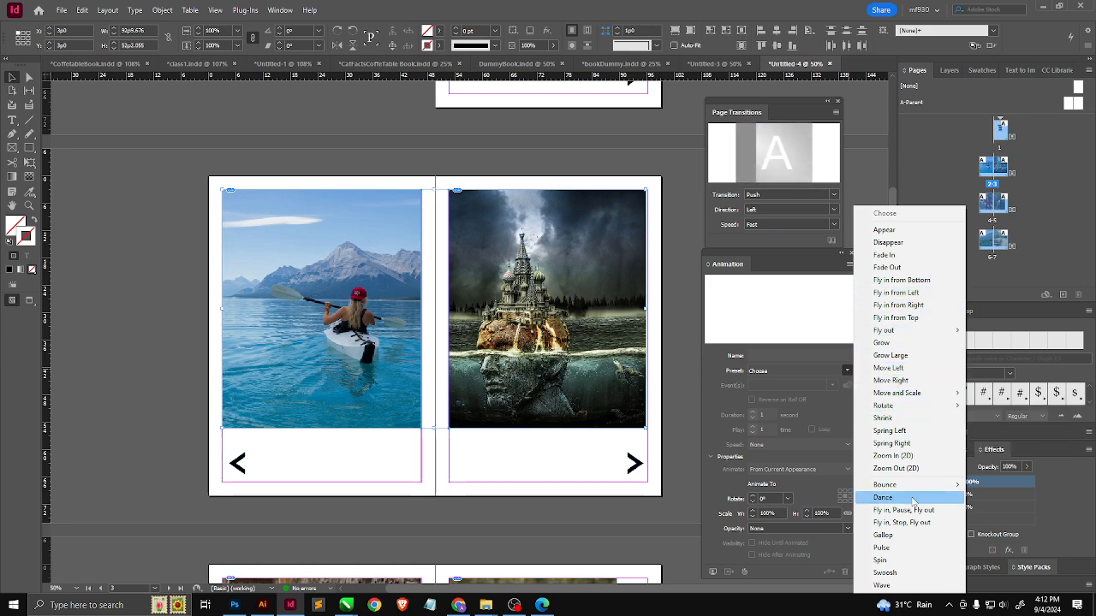
{"action": "mouse_move", "coordinate": [890, 489]}
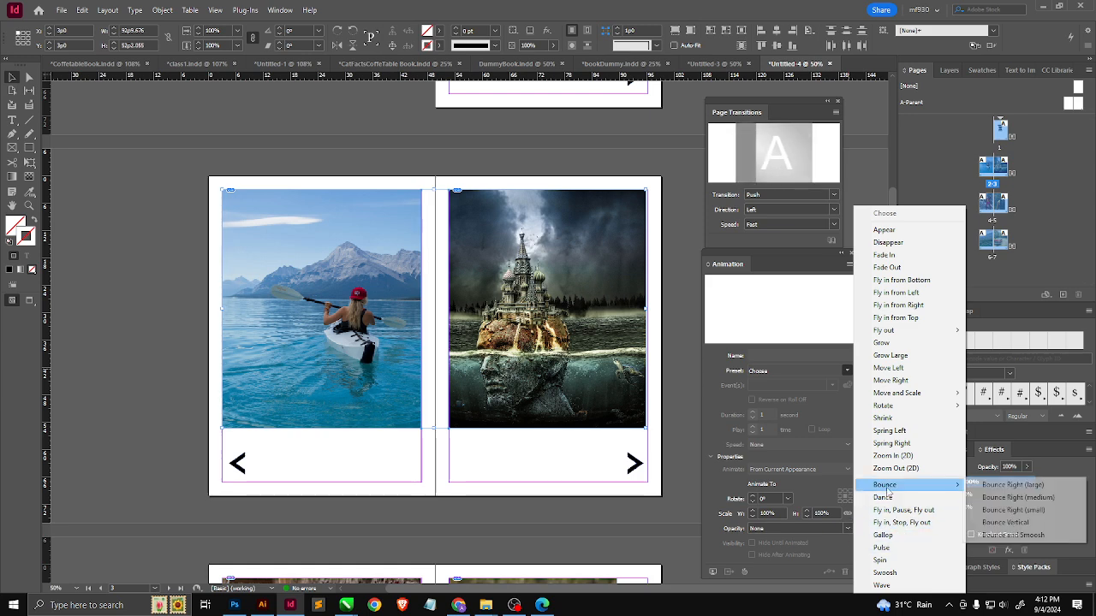
{"action": "left_click", "coordinate": [892, 498]}
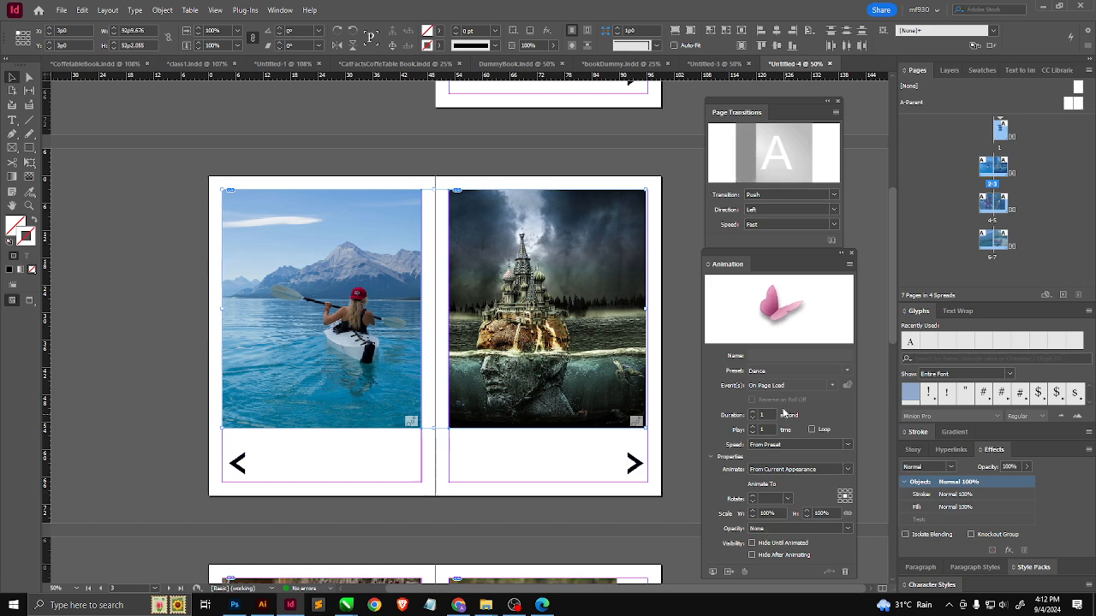
Step: Set the Dance animation of both images to trigger only On Page Click, removing the On Page Load event
{"action": "left_click", "coordinate": [829, 387]}
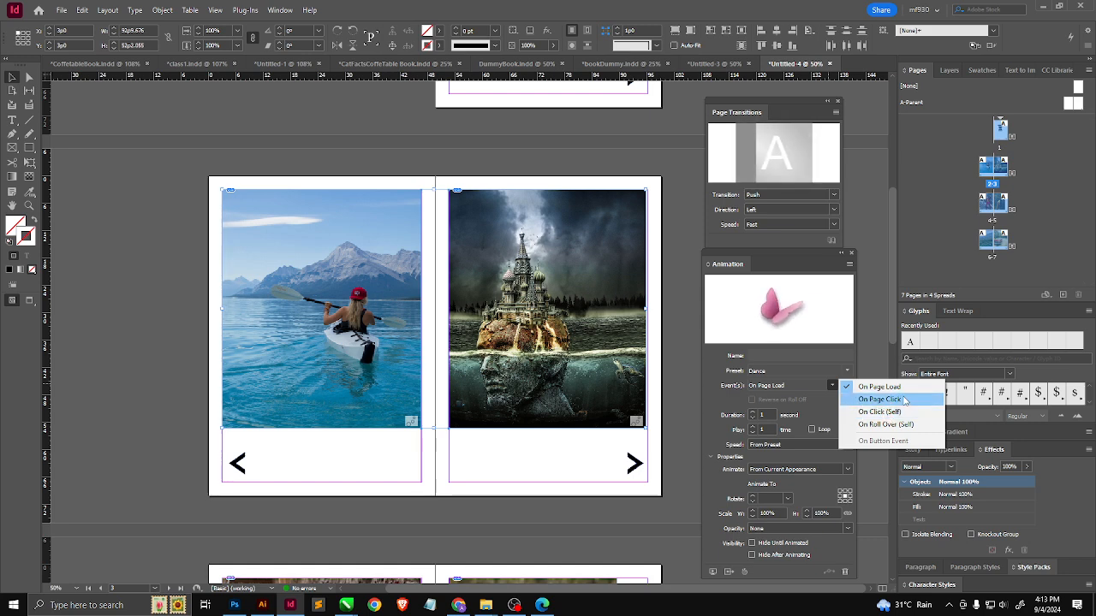
{"action": "left_click", "coordinate": [891, 400]}
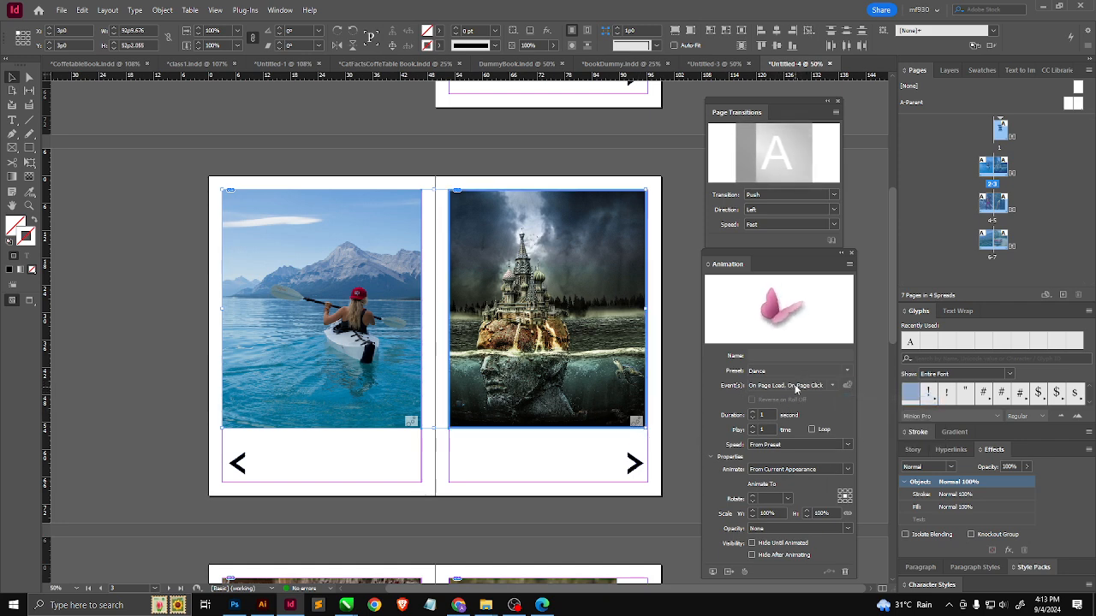
{"action": "left_click", "coordinate": [398, 379]}
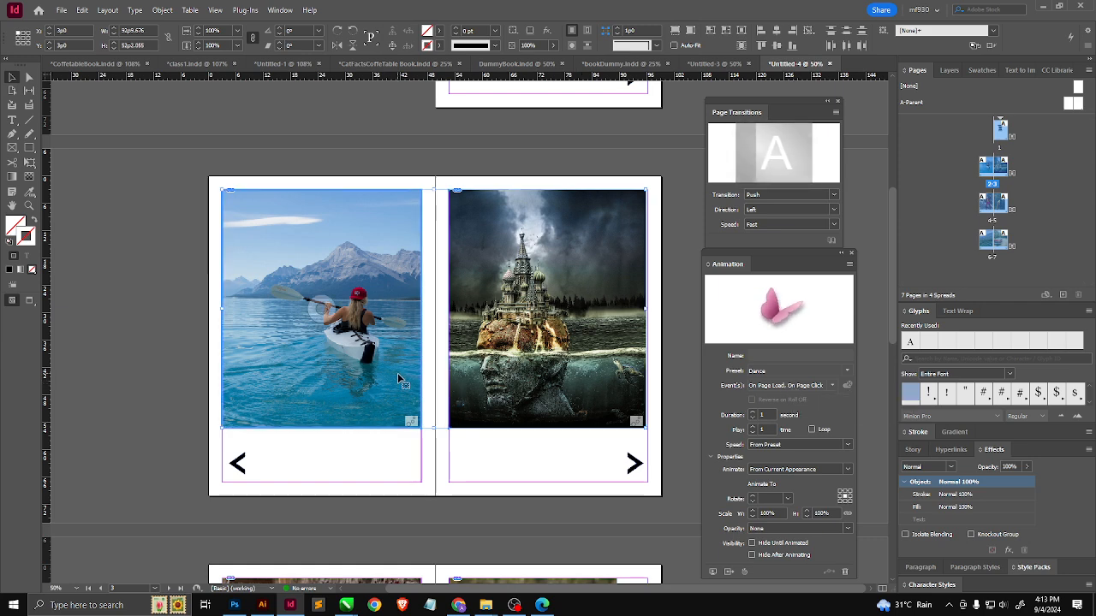
{"action": "left_click", "coordinate": [787, 387]}
{"action": "left_click", "coordinate": [887, 387]}
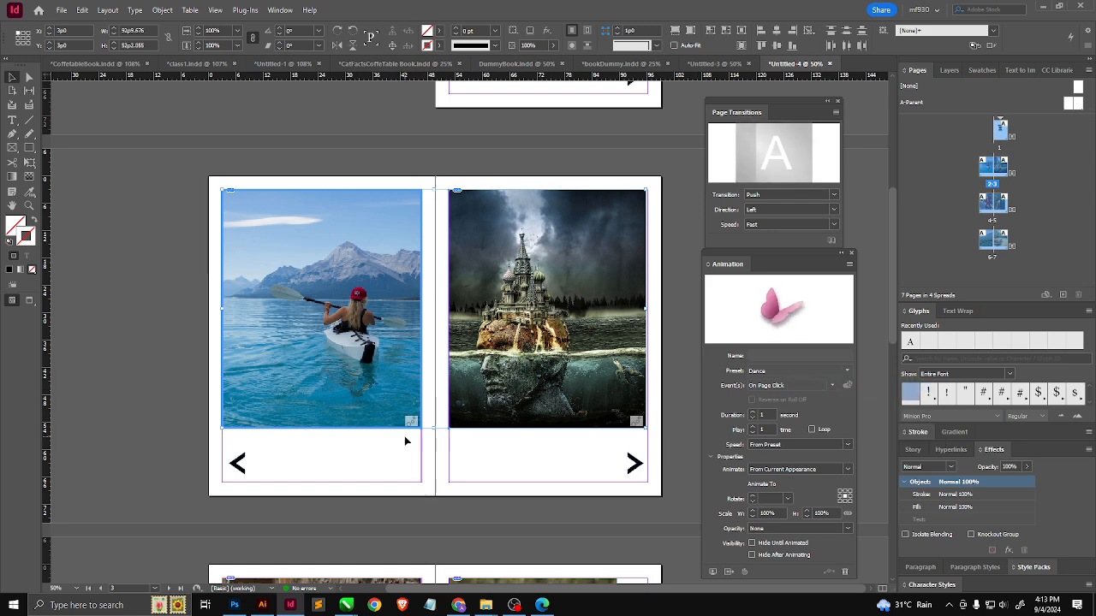
Step: Give only the castle image on page 3 the Fly in from Right preset, with On Page Click as its event
{"action": "left_click", "coordinate": [534, 415]}
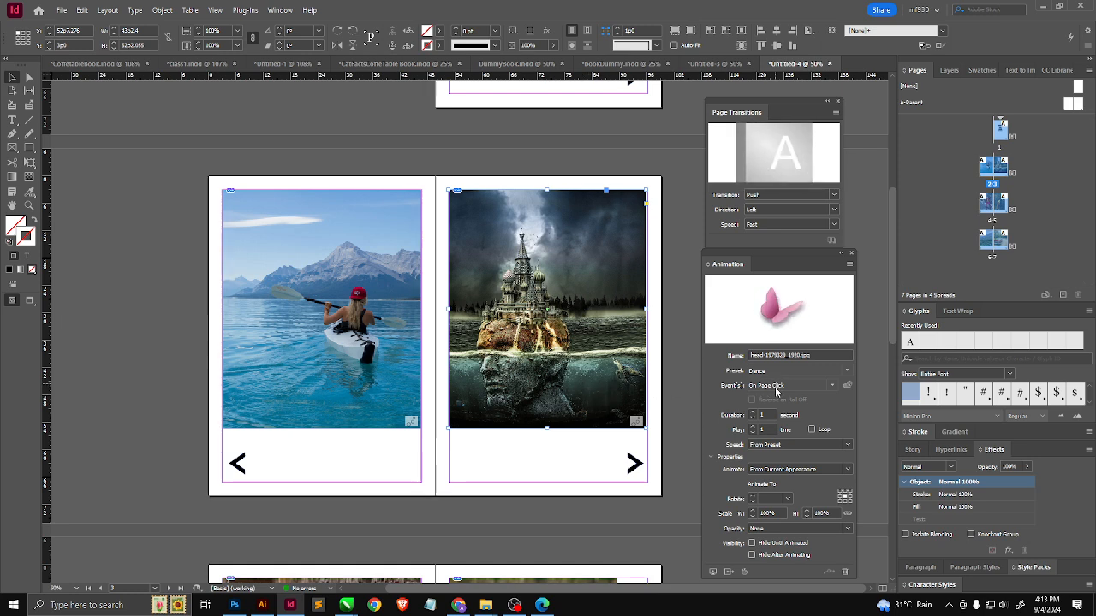
{"action": "left_click", "coordinate": [776, 387]}
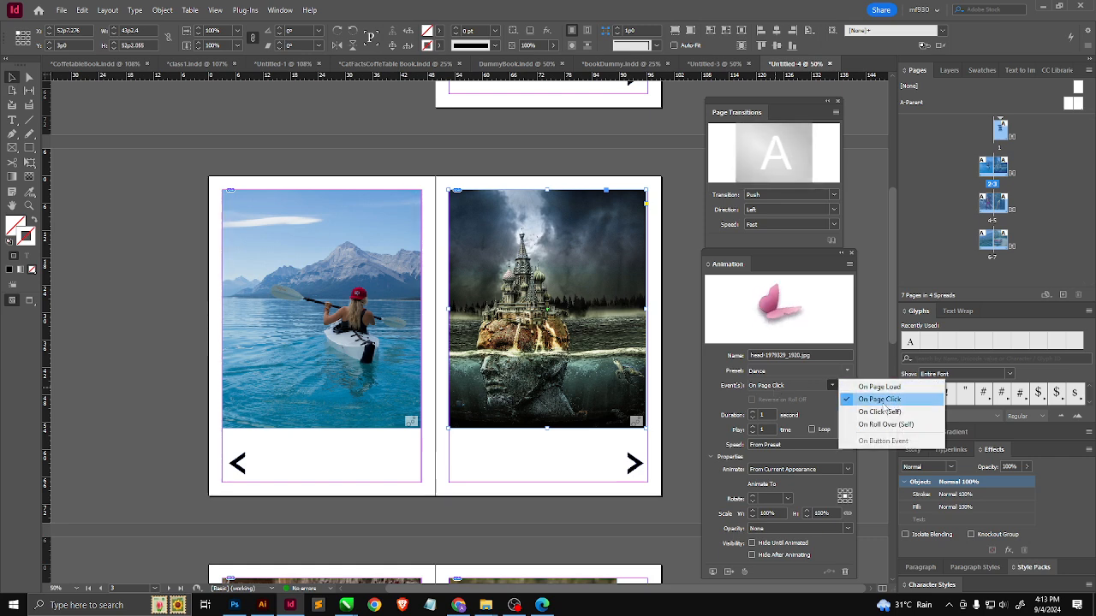
{"action": "left_click", "coordinate": [882, 400]}
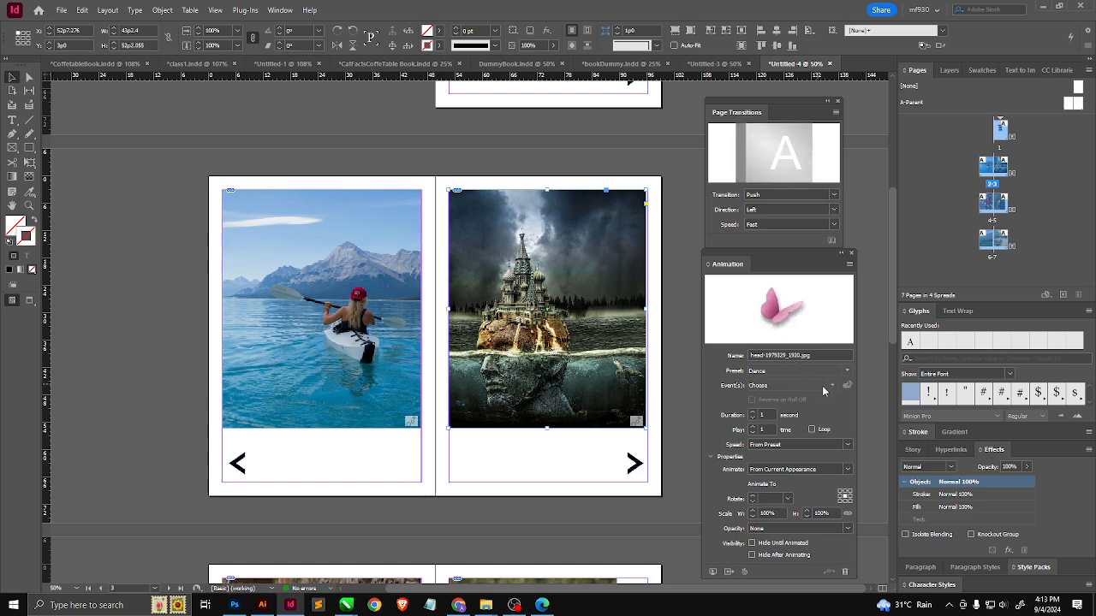
{"action": "left_click", "coordinate": [832, 386]}
{"action": "left_click", "coordinate": [875, 400]}
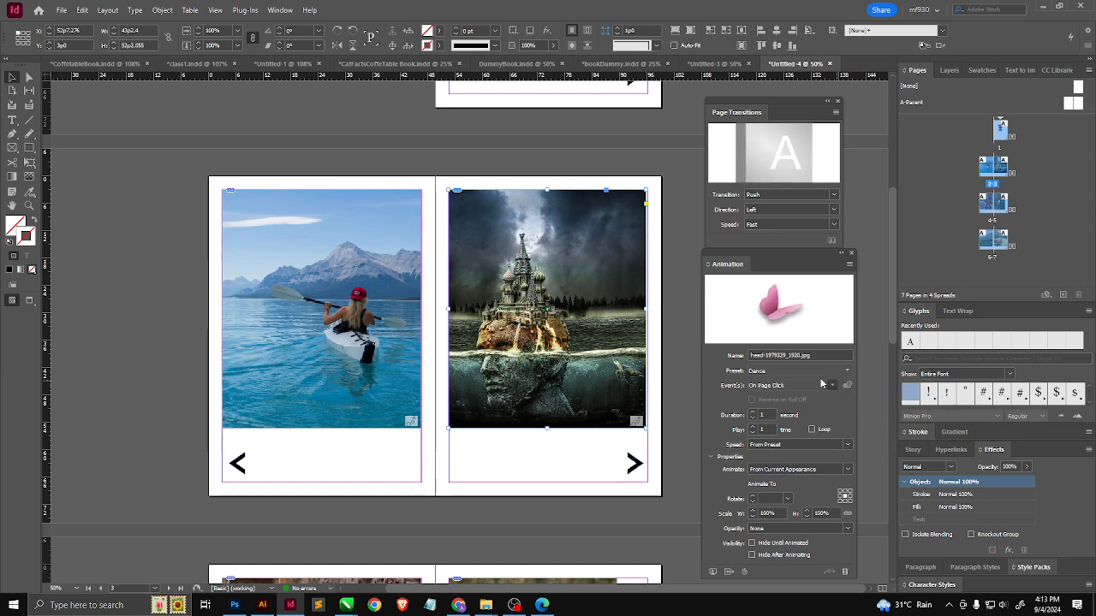
{"action": "left_click", "coordinate": [847, 371]}
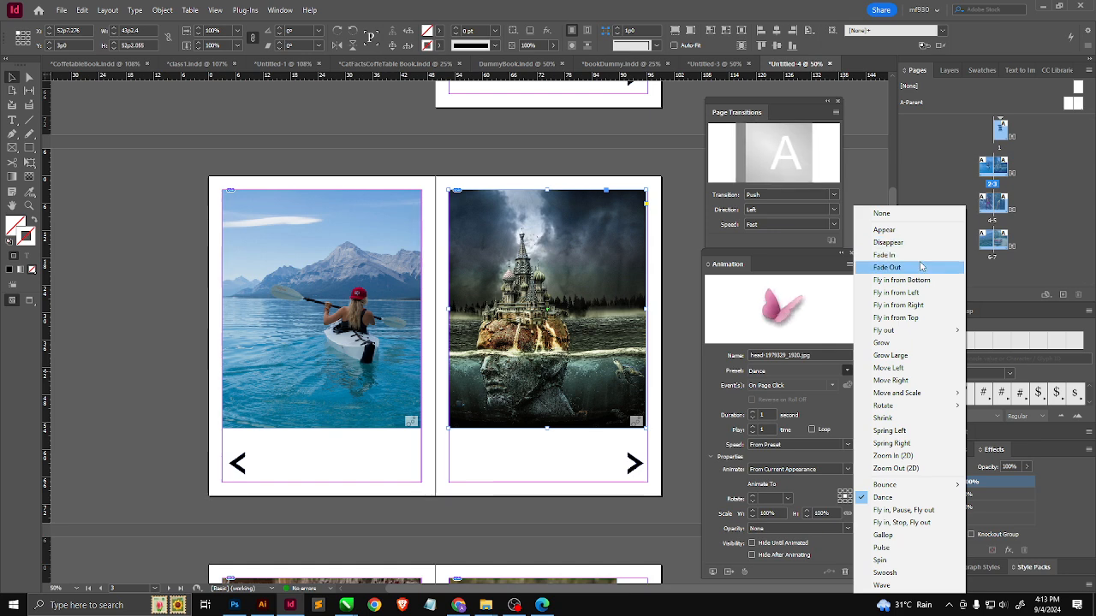
{"action": "left_click", "coordinate": [898, 306]}
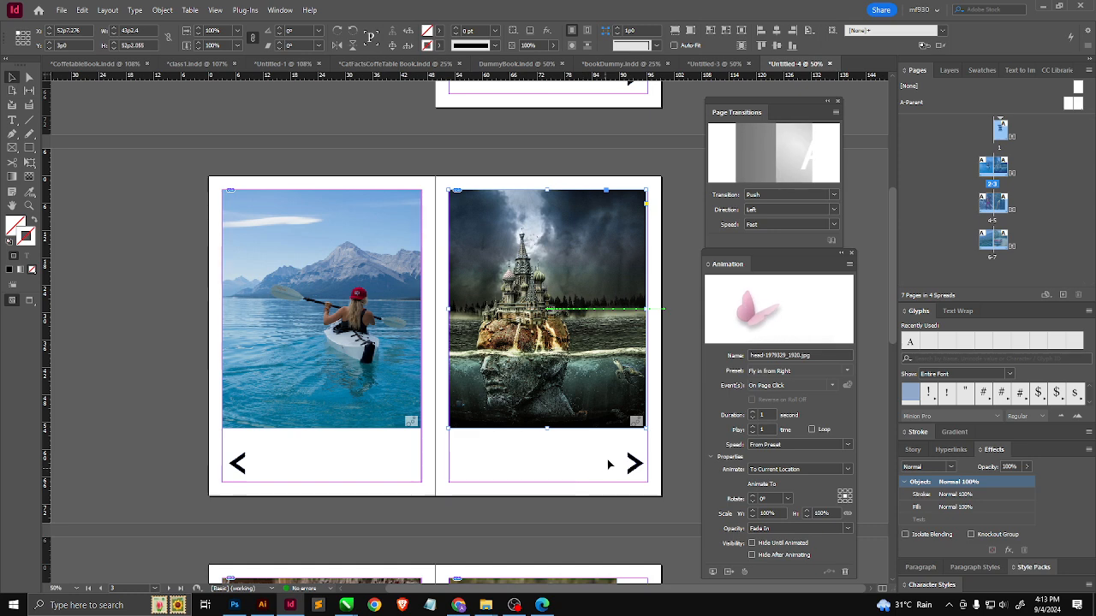
Step: Set the castle image animation's speed to Ease In and review its rotation and opacity options
{"action": "left_click", "coordinate": [754, 445]}
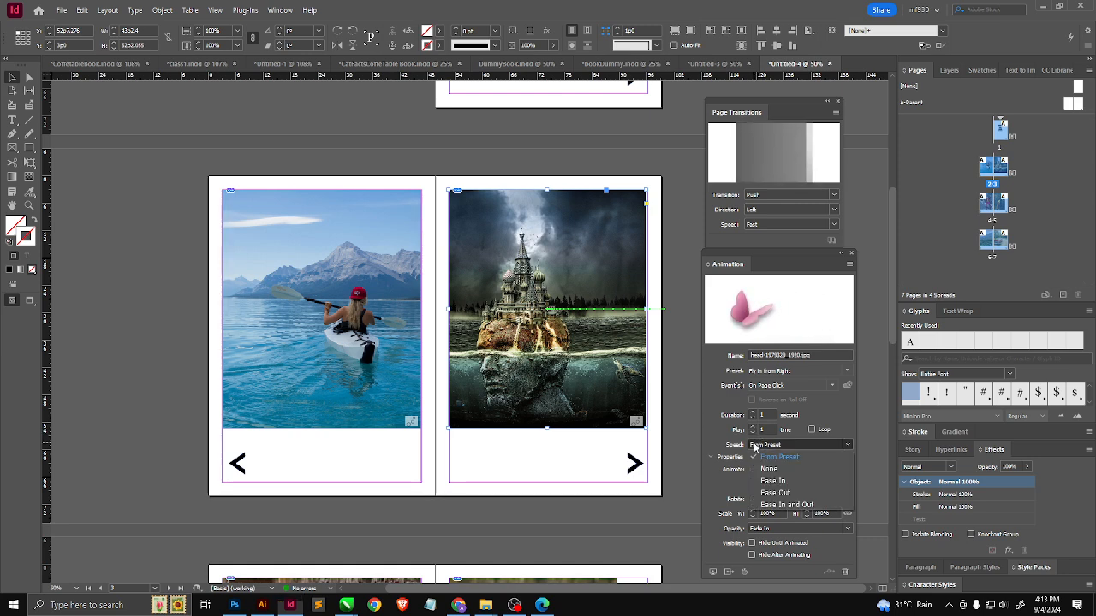
{"action": "left_click", "coordinate": [773, 481]}
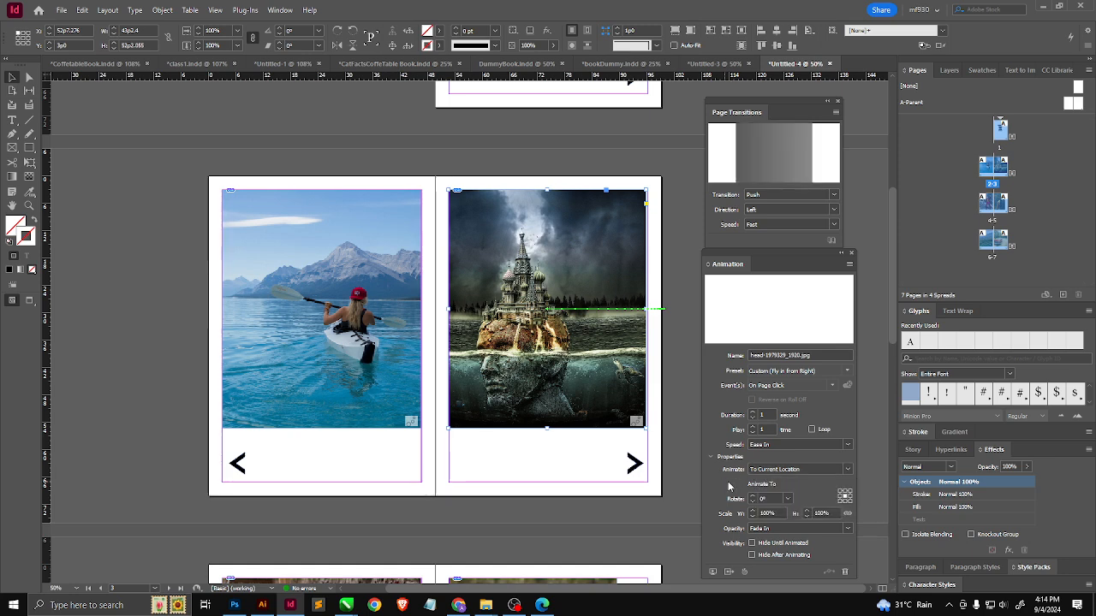
{"action": "left_click", "coordinate": [787, 499]}
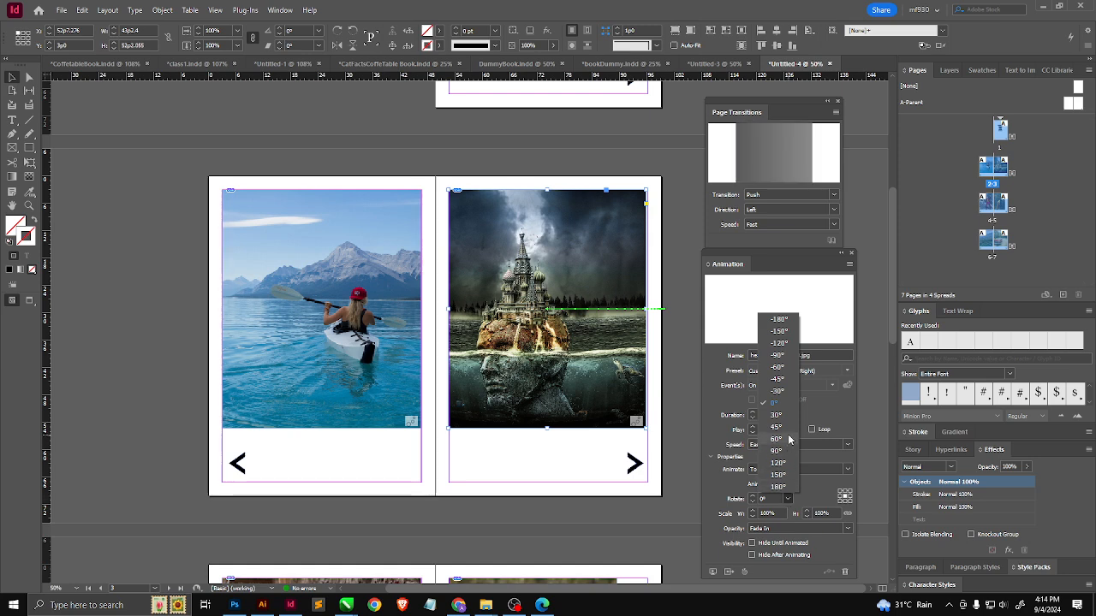
{"action": "left_click", "coordinate": [713, 504]}
{"action": "left_click", "coordinate": [781, 530]}
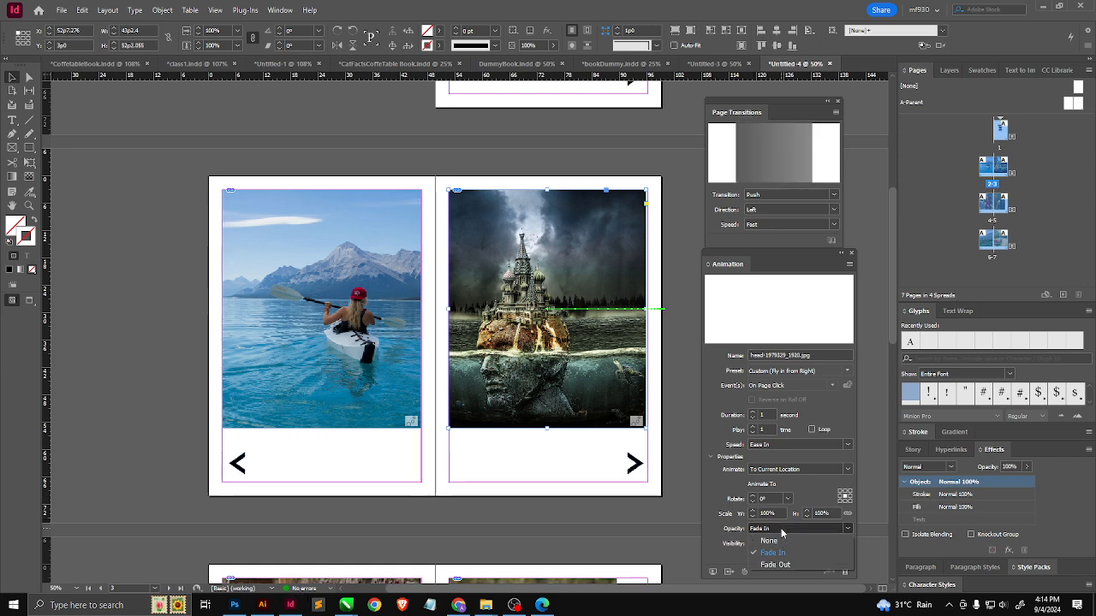
{"action": "left_click", "coordinate": [721, 518]}
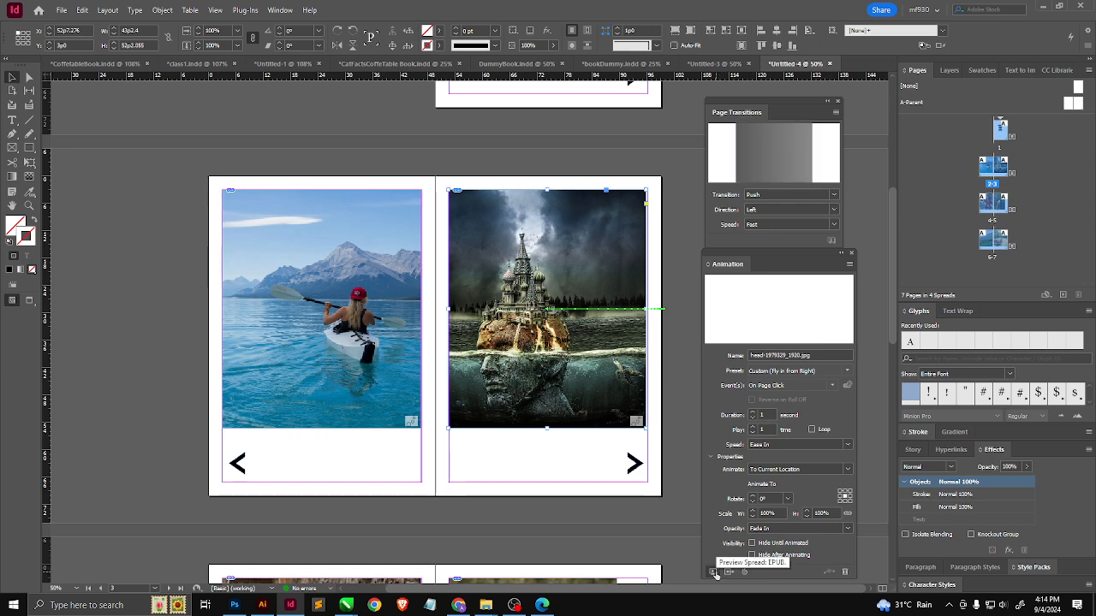
Step: Preview the animations of spread 2-3 in an enlarged EPUB Interactivity Preview, play the page-click animation, and close the preview
{"action": "left_click", "coordinate": [715, 572]}
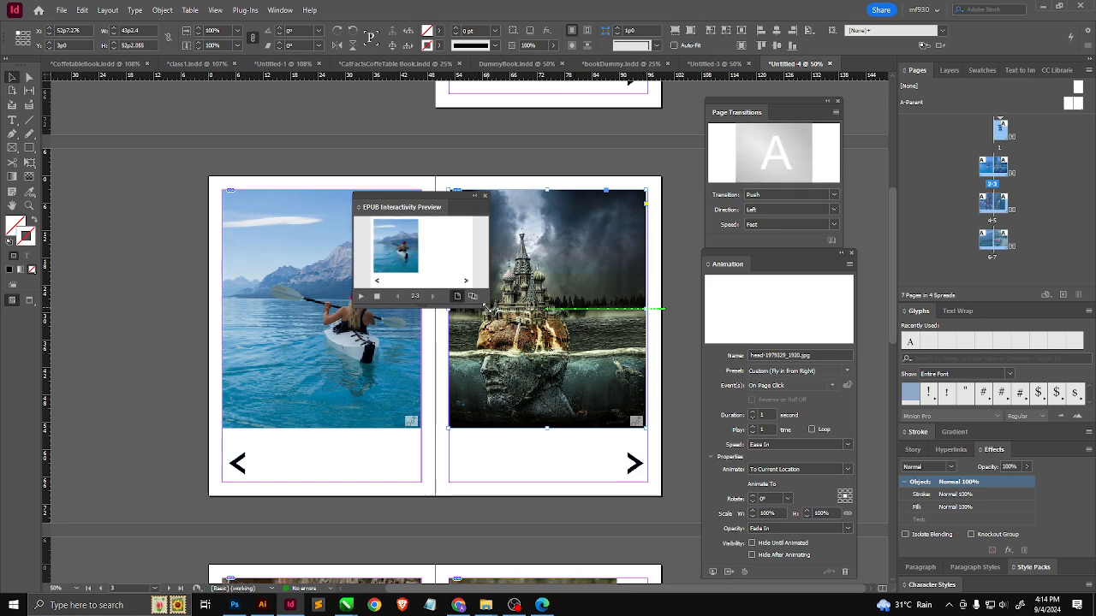
{"action": "left_click_drag", "start_coordinate": [486, 306], "coordinate": [667, 415]}
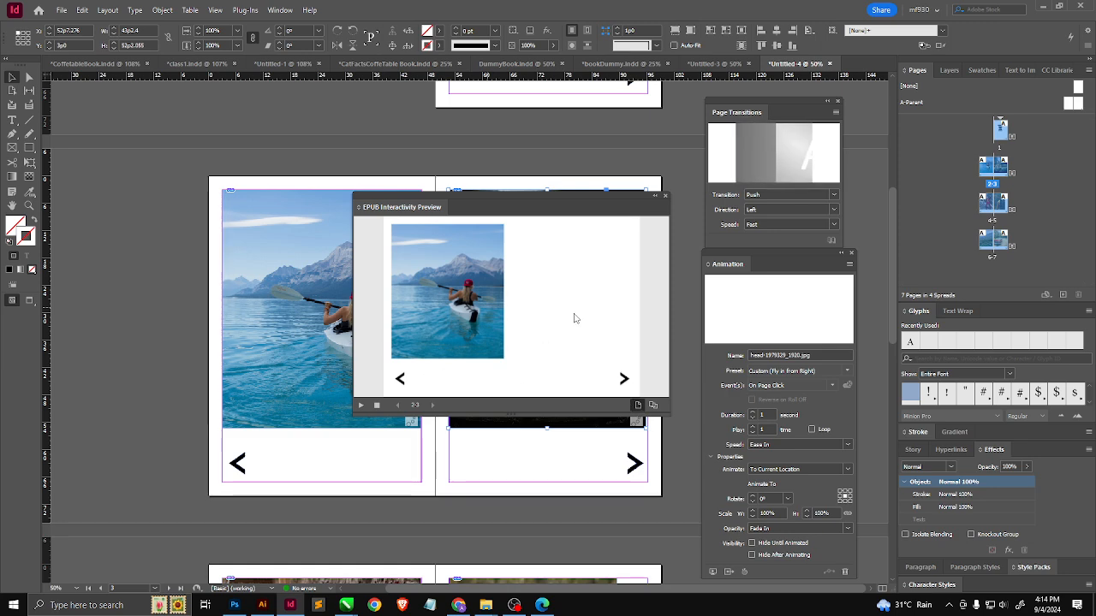
{"action": "left_click", "coordinate": [458, 377]}
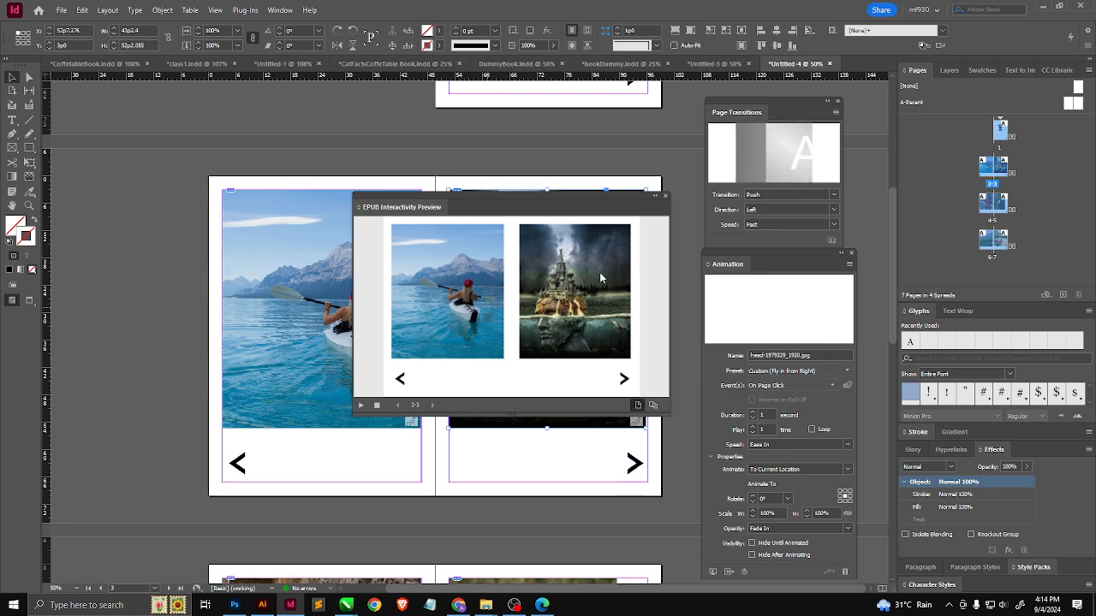
{"action": "left_click", "coordinate": [666, 198]}
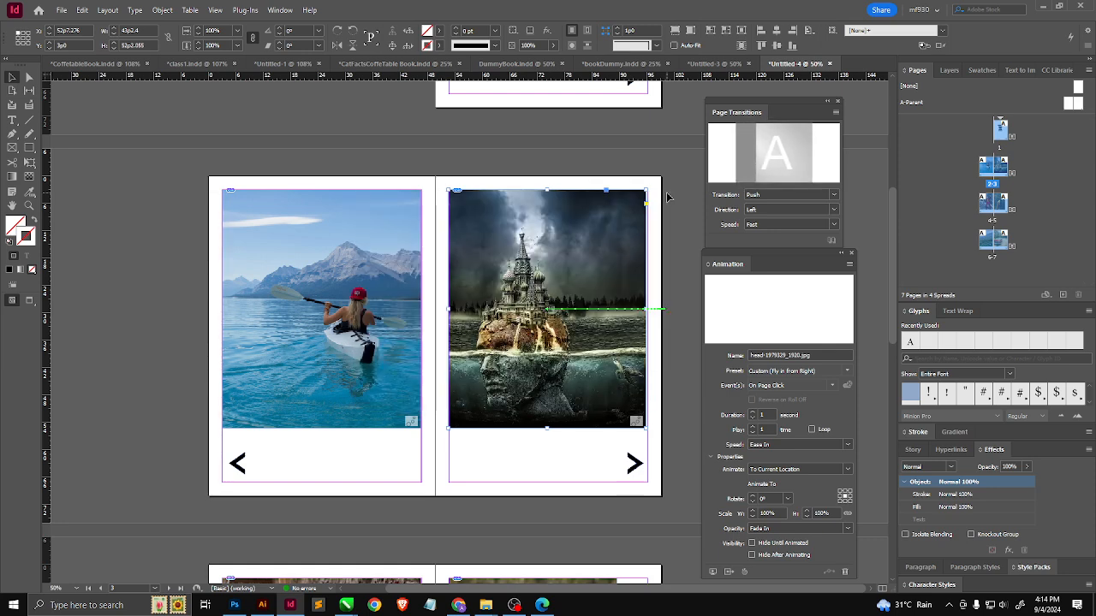
{"action": "left_click", "coordinate": [711, 458]}
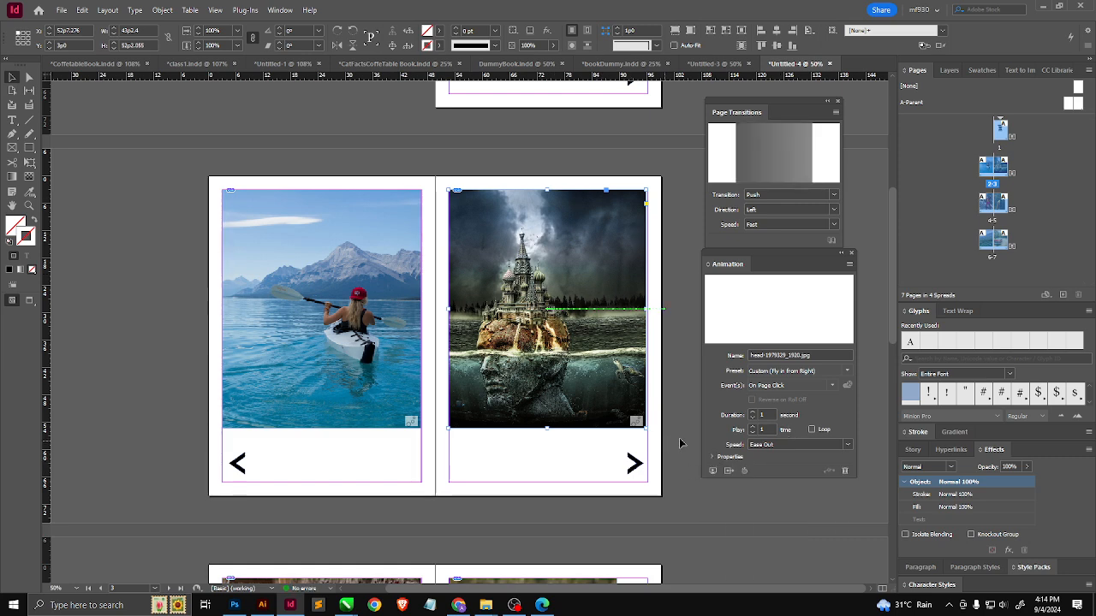
{"action": "left_click", "coordinate": [711, 458]}
{"action": "left_click", "coordinate": [679, 426]}
{"action": "scroll", "coordinate": [494, 417], "scroll_direction": "down", "scroll_amount": 10}
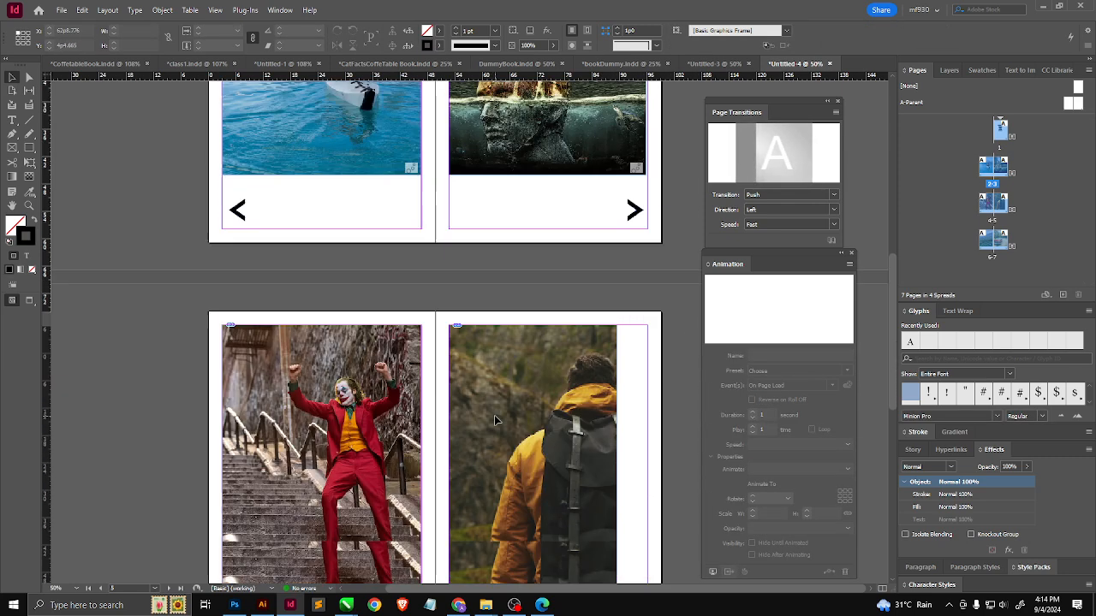
{"action": "scroll", "coordinate": [498, 422], "scroll_direction": "up", "scroll_amount": 10}
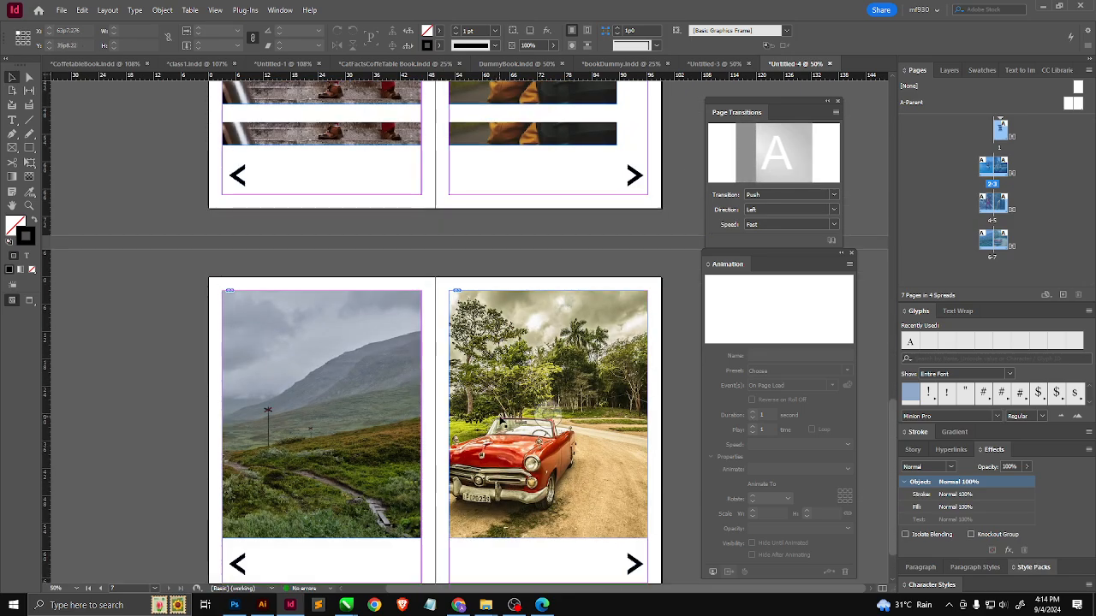
{"action": "scroll", "coordinate": [502, 409], "scroll_direction": "up", "scroll_amount": 5}
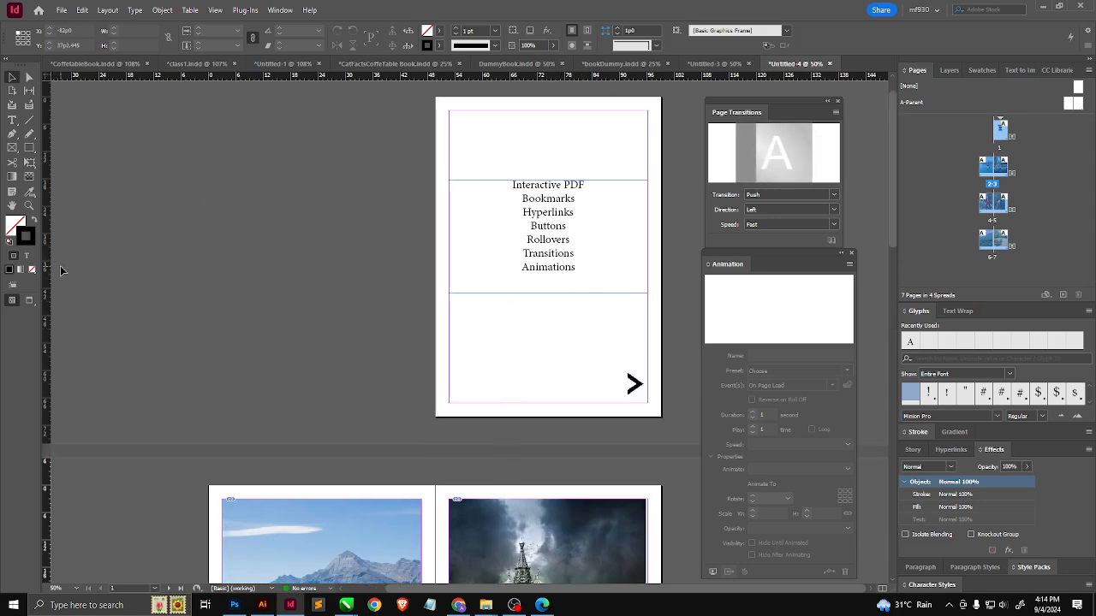
Step: Save the document as InteractivePDF in the iNDESIGN folder on New Volume (H:)
{"action": "key", "text": "ctrl+s"}
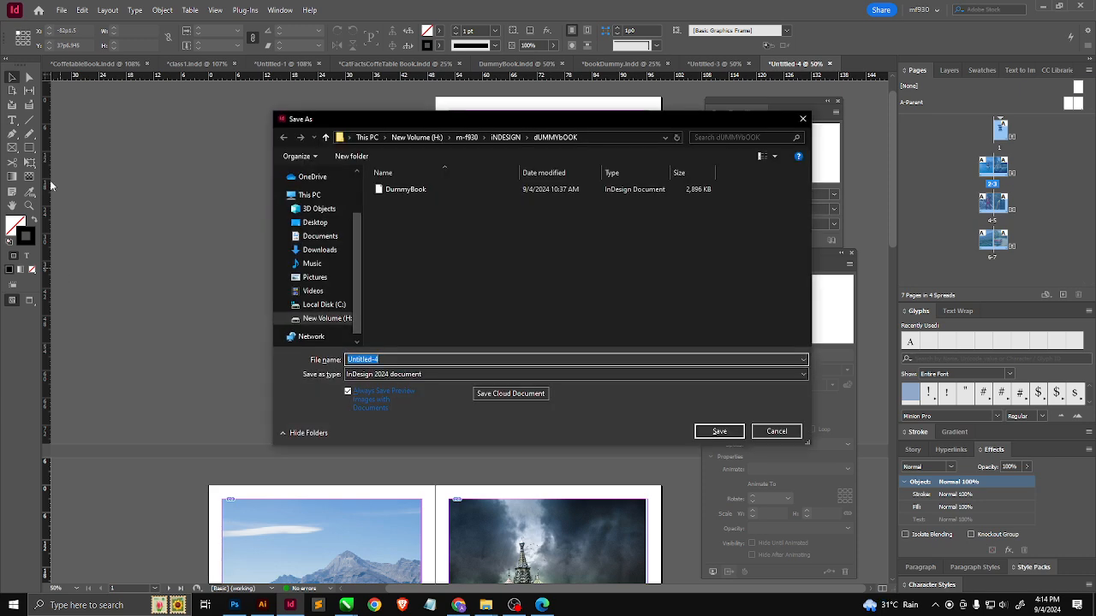
{"action": "left_click", "coordinate": [503, 137]}
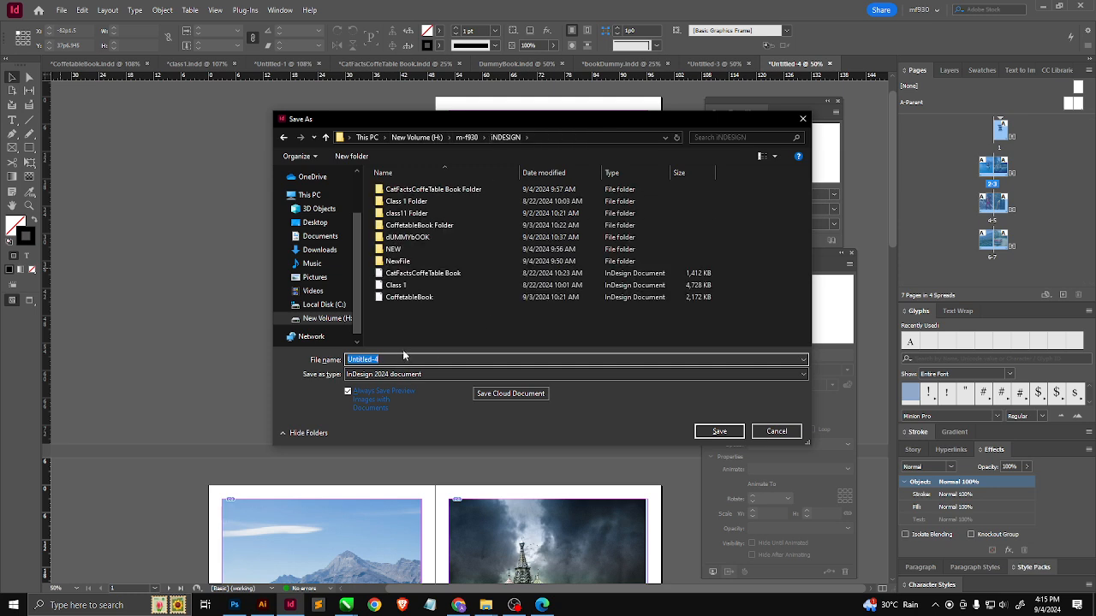
{"action": "type", "text": "InteractivePDF"}
{"action": "key", "text": "Return"}
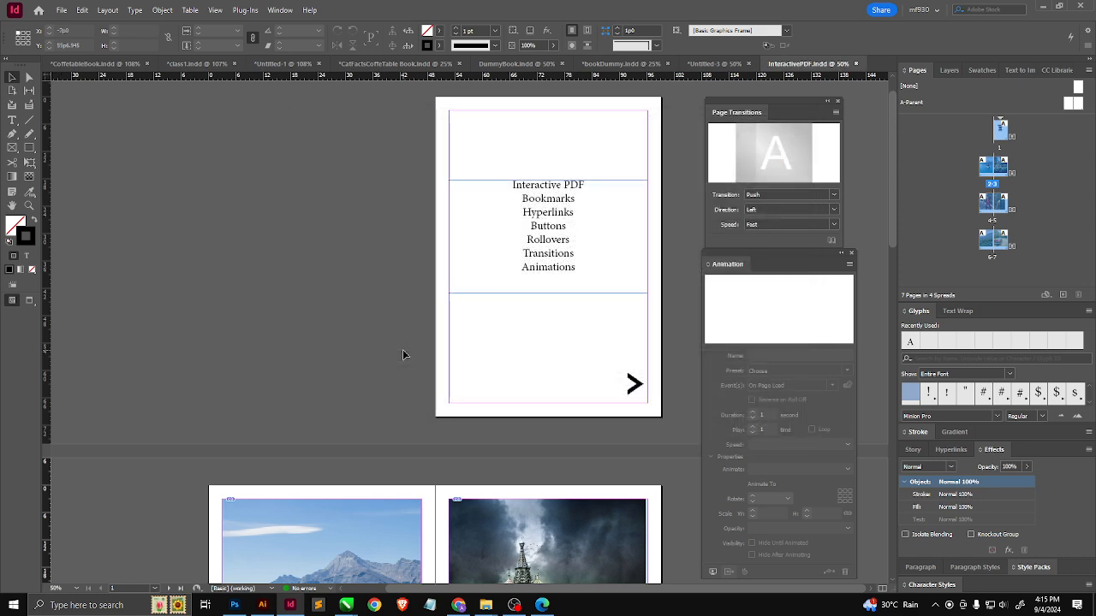
Step: Export the document to the iNDESIGN folder in Adobe PDF (Interactive) format, keeping the InteractivePDF file name
{"action": "left_click", "coordinate": [62, 10]}
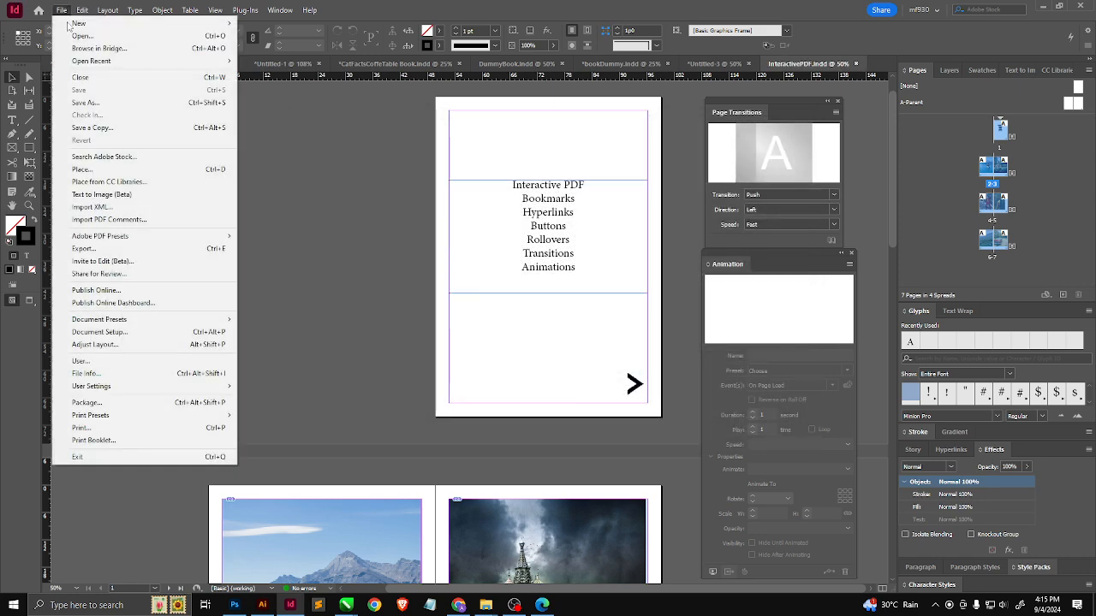
{"action": "left_click", "coordinate": [145, 249]}
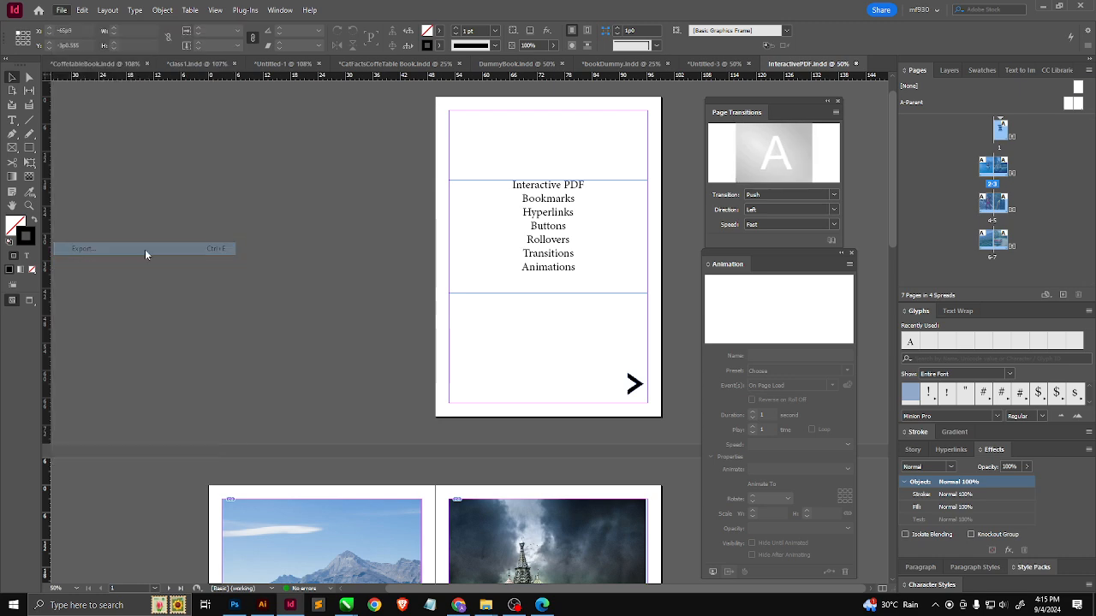
{"action": "left_click", "coordinate": [434, 375]}
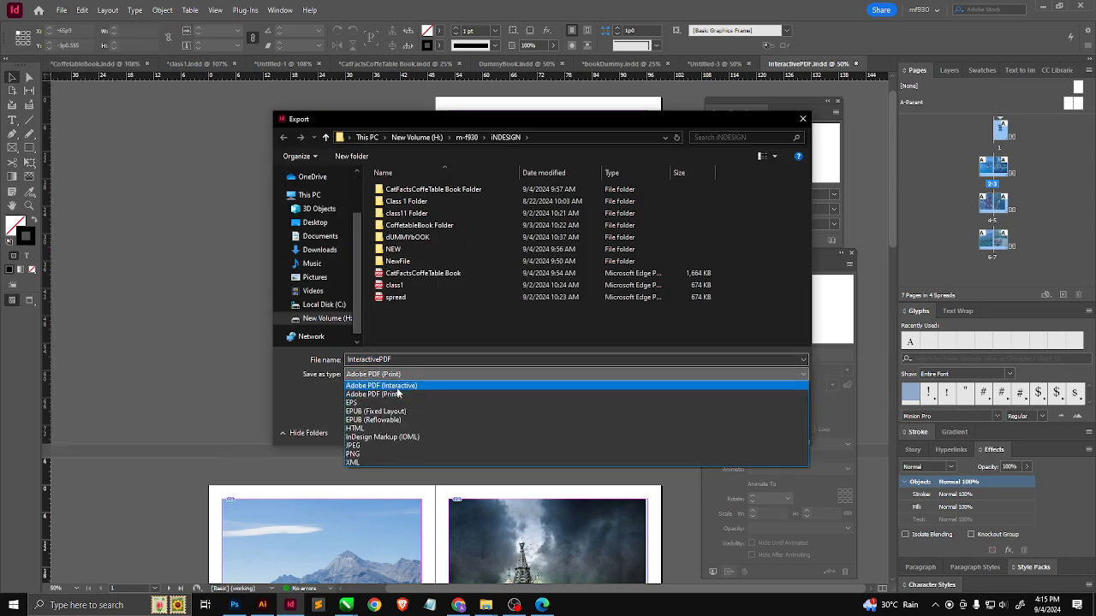
{"action": "left_click", "coordinate": [396, 386]}
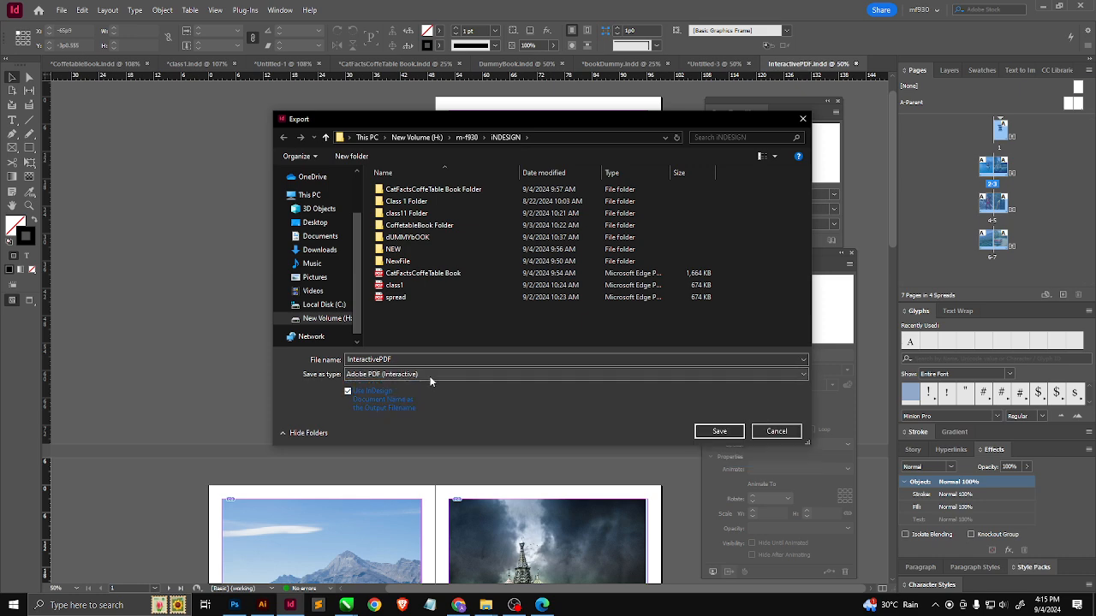
{"action": "left_click", "coordinate": [719, 430]}
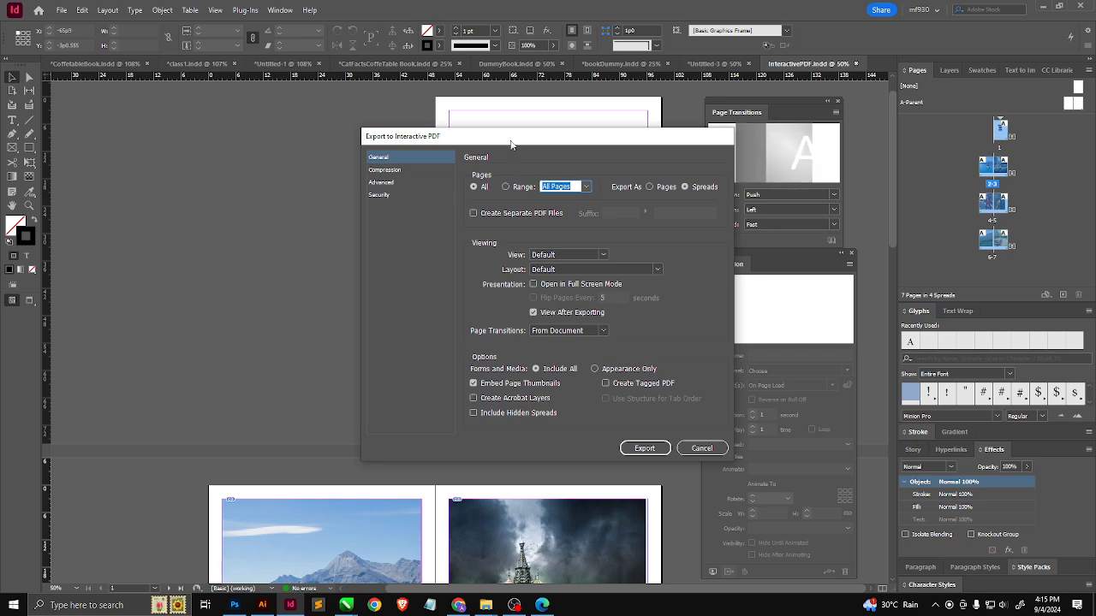
Step: Set page transitions to From Document, review the advanced, compression and security settings, and export all pages as spreads
{"action": "left_click_drag", "start_coordinate": [510, 142], "coordinate": [336, 122]}
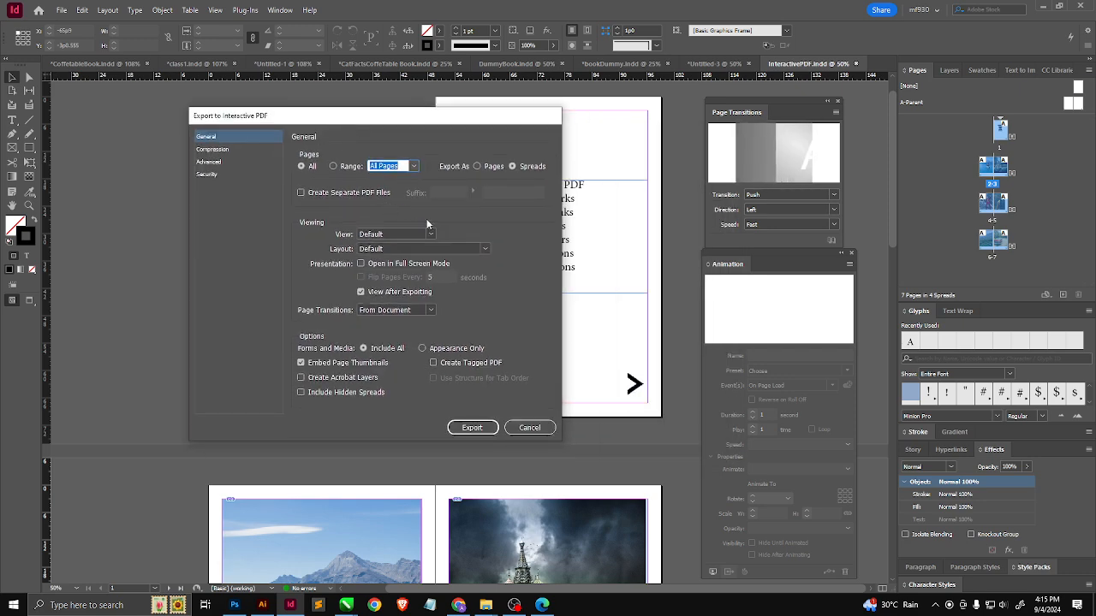
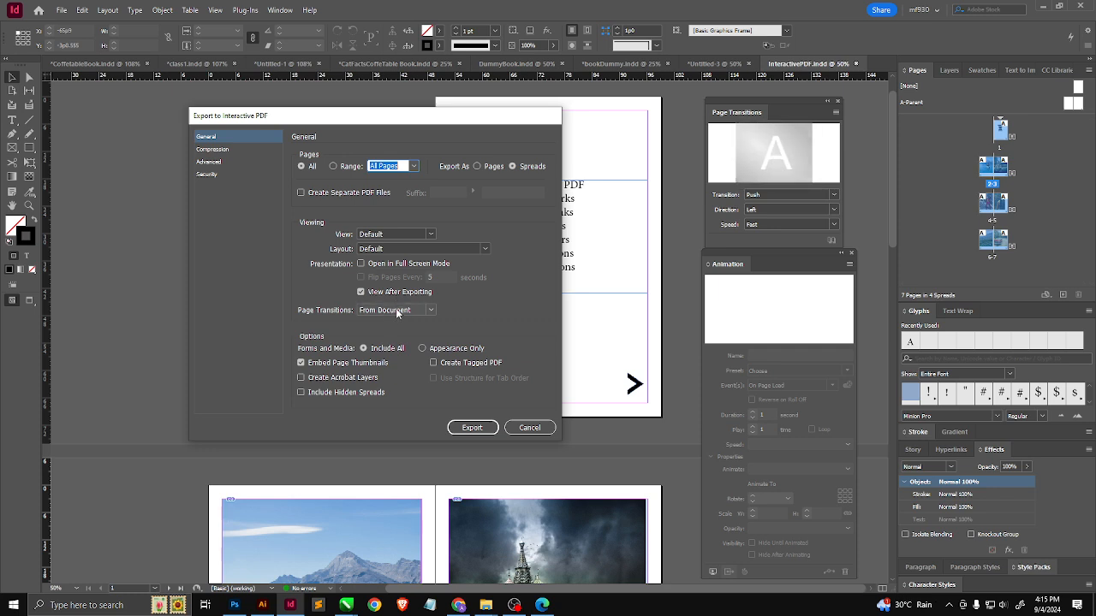
{"action": "left_click", "coordinate": [395, 313]}
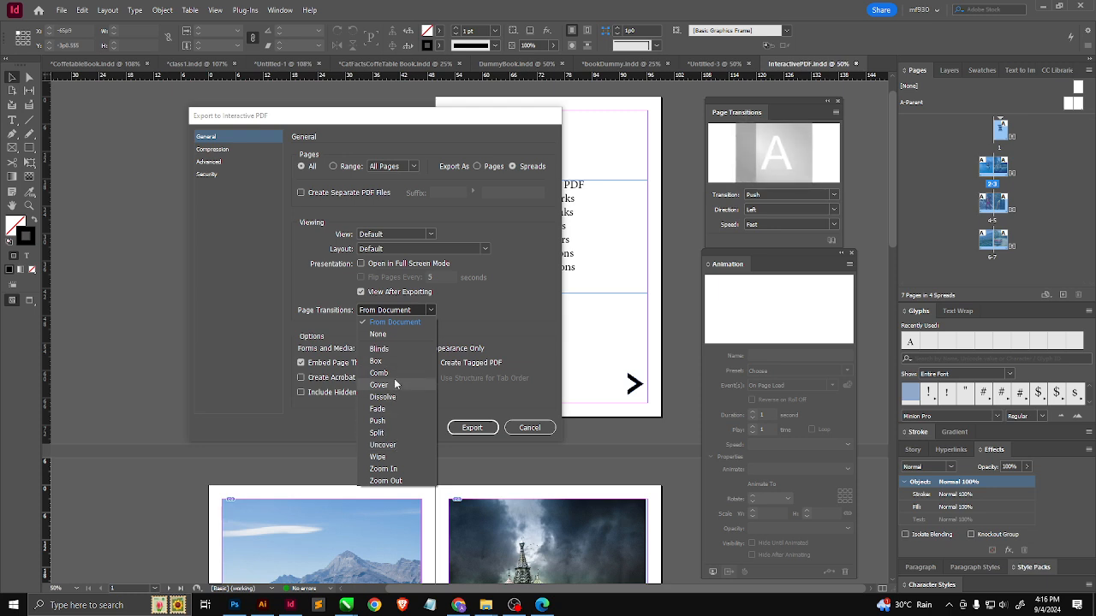
{"action": "left_click", "coordinate": [400, 322]}
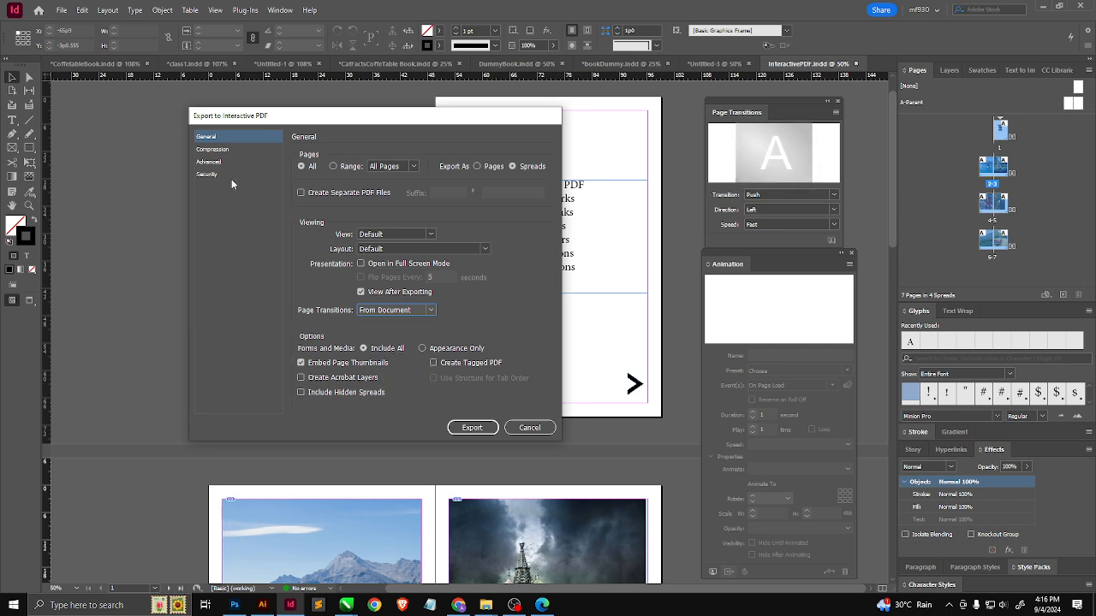
{"action": "left_click", "coordinate": [210, 161]}
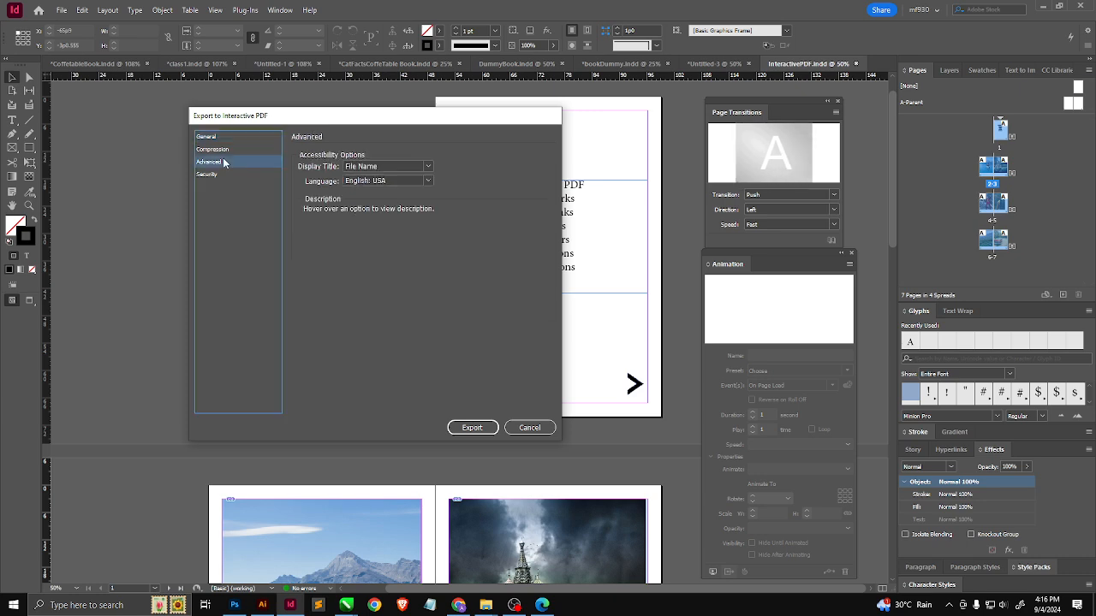
{"action": "left_click", "coordinate": [223, 151]}
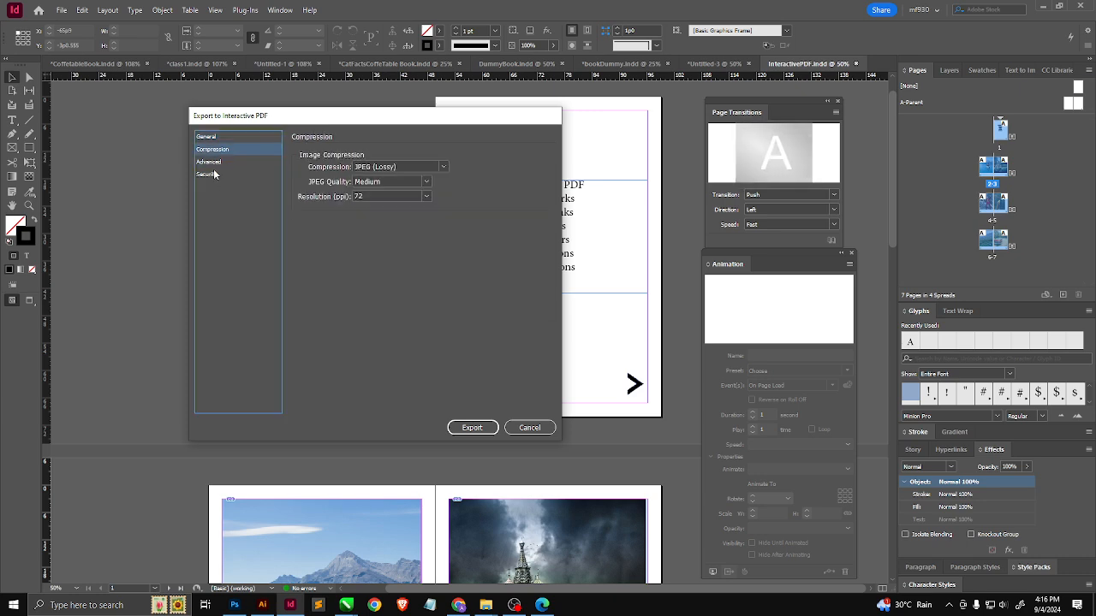
{"action": "left_click", "coordinate": [214, 175]}
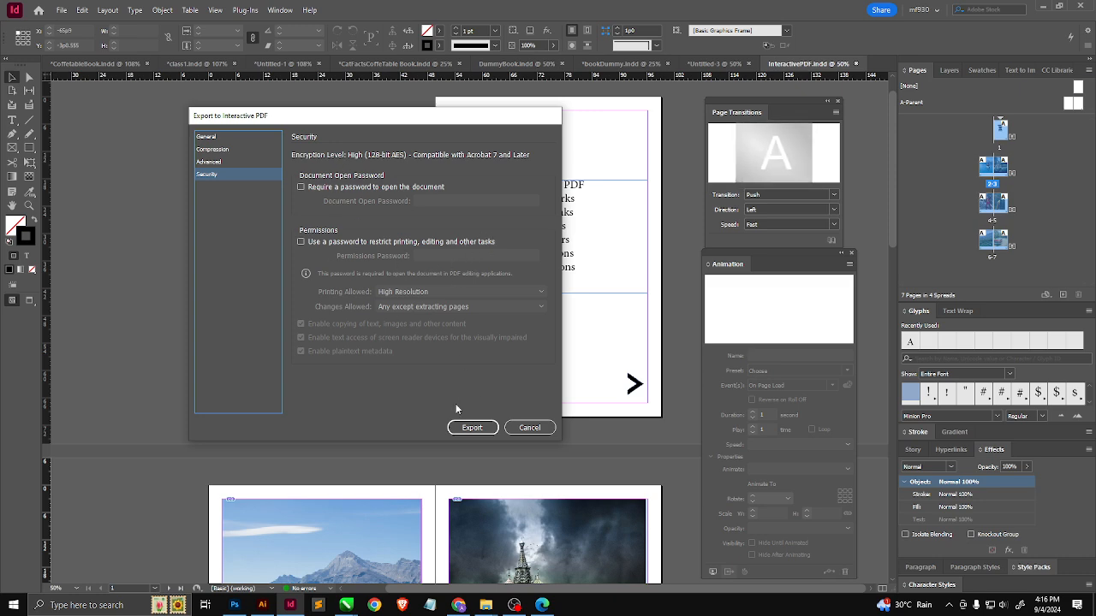
{"action": "left_click", "coordinate": [485, 431]}
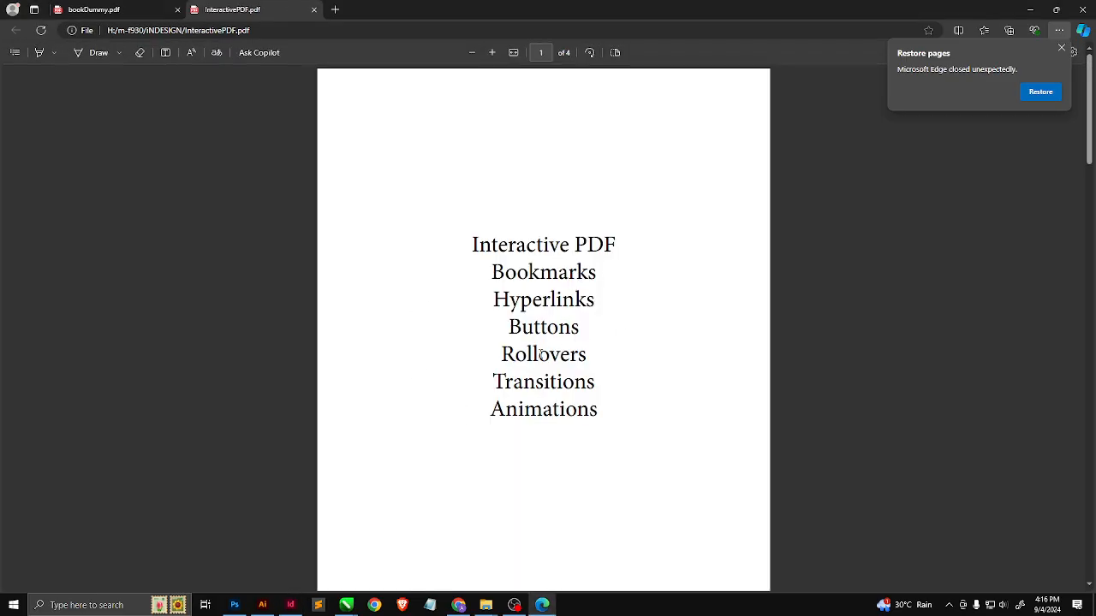
Step: Test the forward and back arrow buttons between the cover and first image spread, and dismiss the Restore pages notice
{"action": "scroll", "coordinate": [548, 295], "scroll_direction": "down", "scroll_amount": 5}
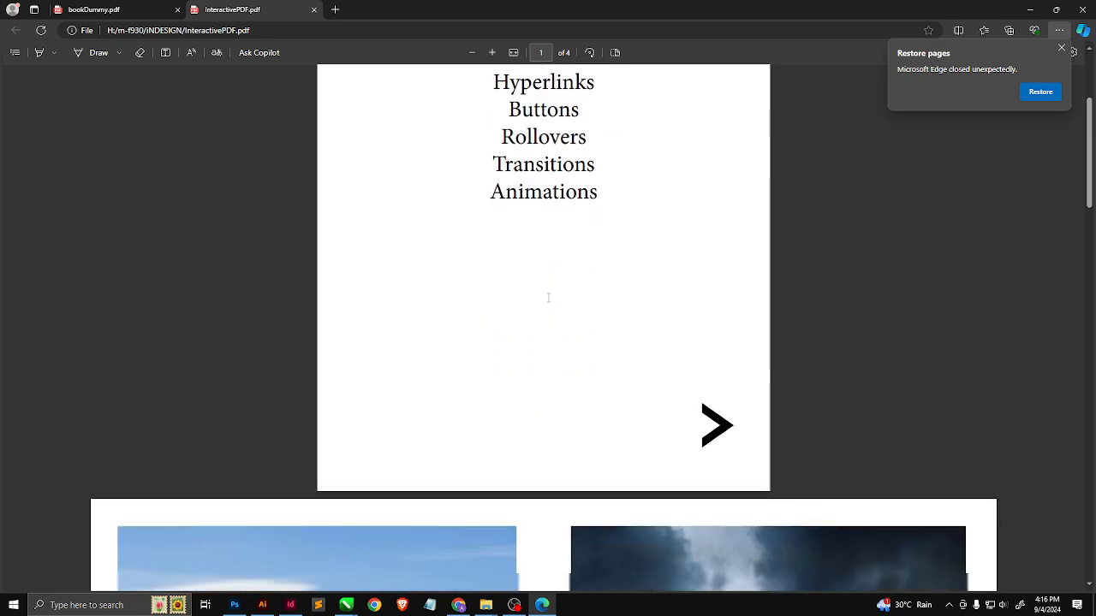
{"action": "left_click", "coordinate": [719, 249]}
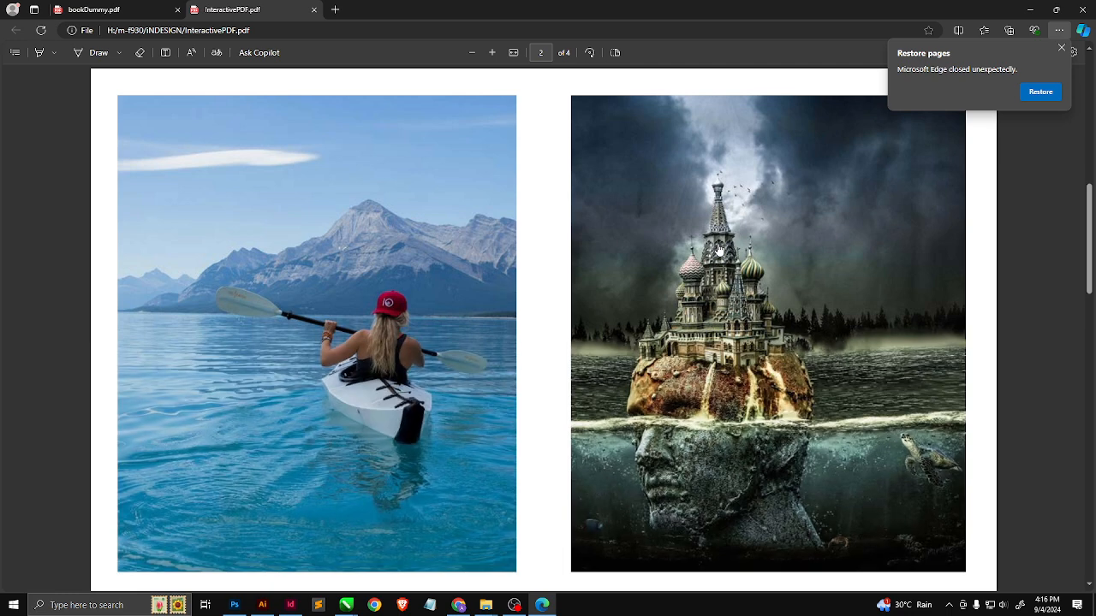
{"action": "scroll", "coordinate": [708, 261], "scroll_direction": "down", "scroll_amount": 2}
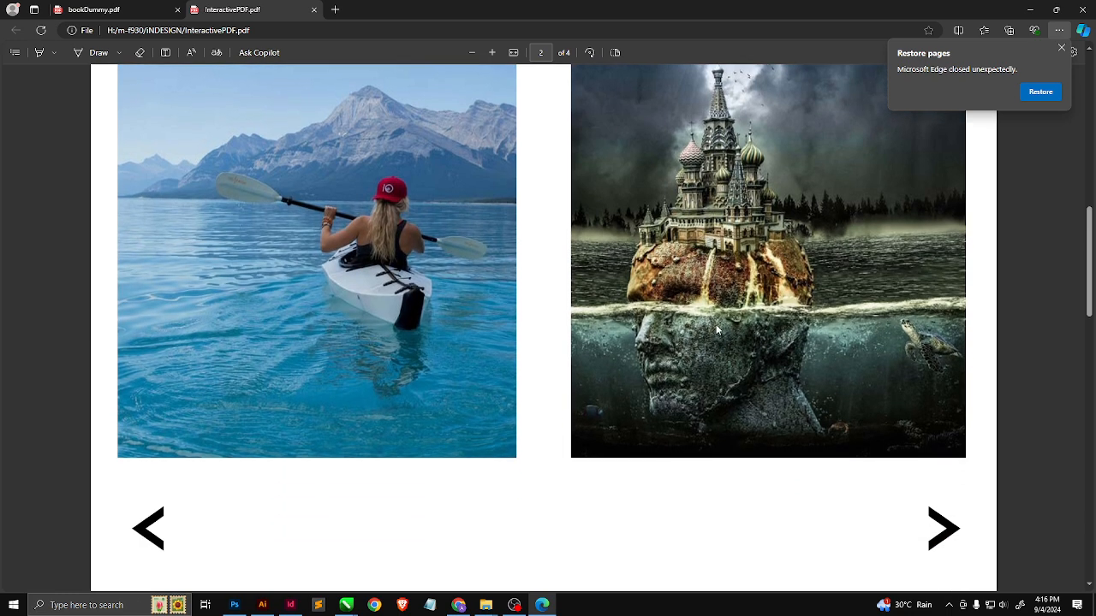
{"action": "left_click", "coordinate": [150, 531]}
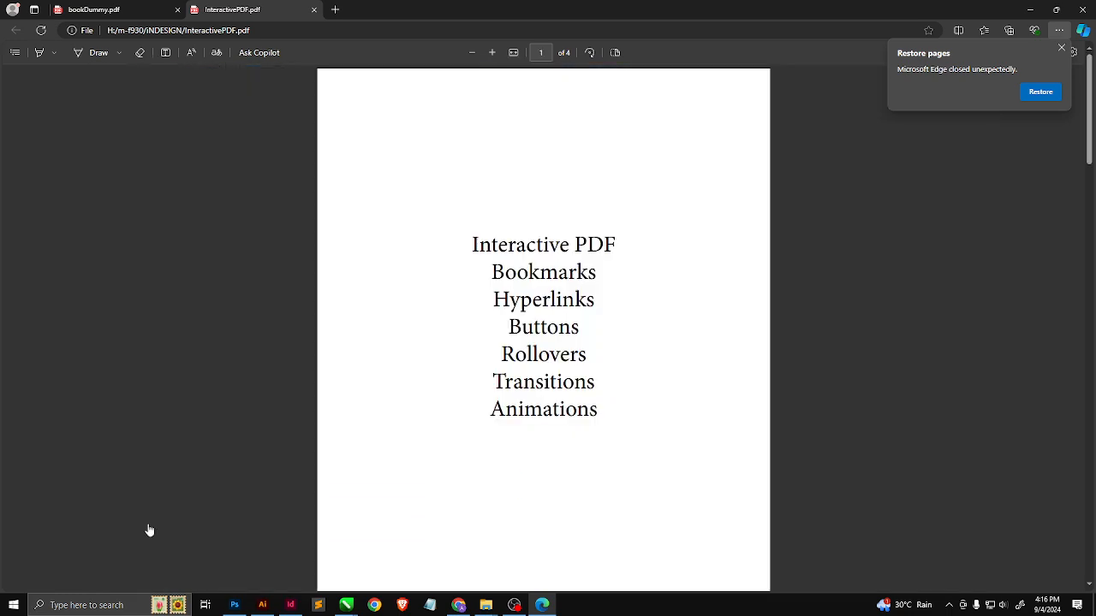
{"action": "scroll", "coordinate": [611, 422], "scroll_direction": "down", "scroll_amount": 5}
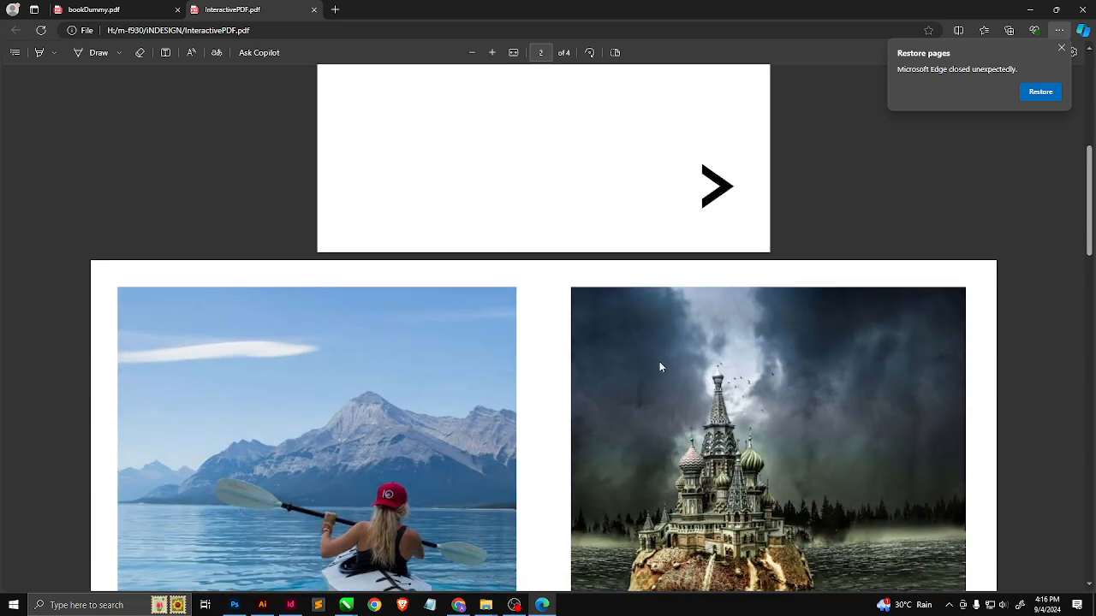
{"action": "left_click", "coordinate": [706, 182]}
{"action": "scroll", "coordinate": [600, 291], "scroll_direction": "down", "scroll_amount": 4}
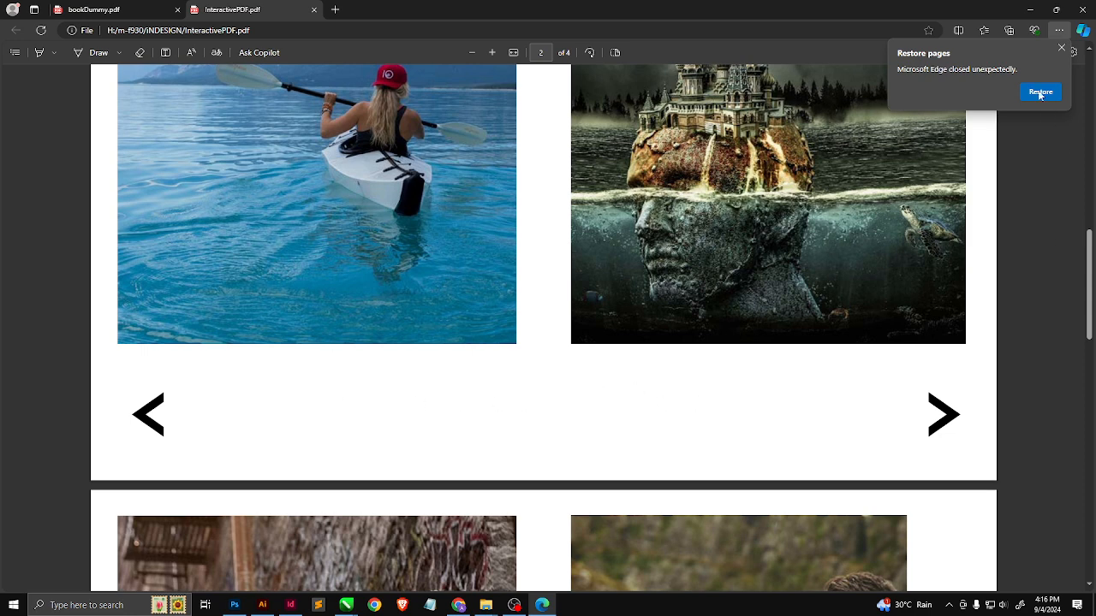
{"action": "left_click", "coordinate": [1061, 48]}
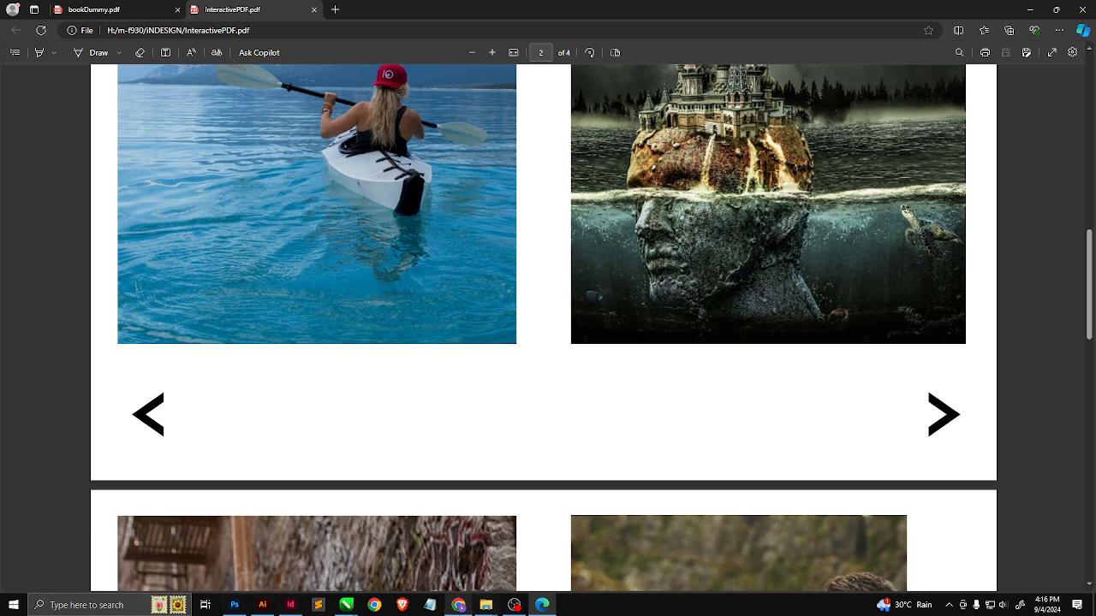
{"action": "mouse_move", "coordinate": [525, 609]}
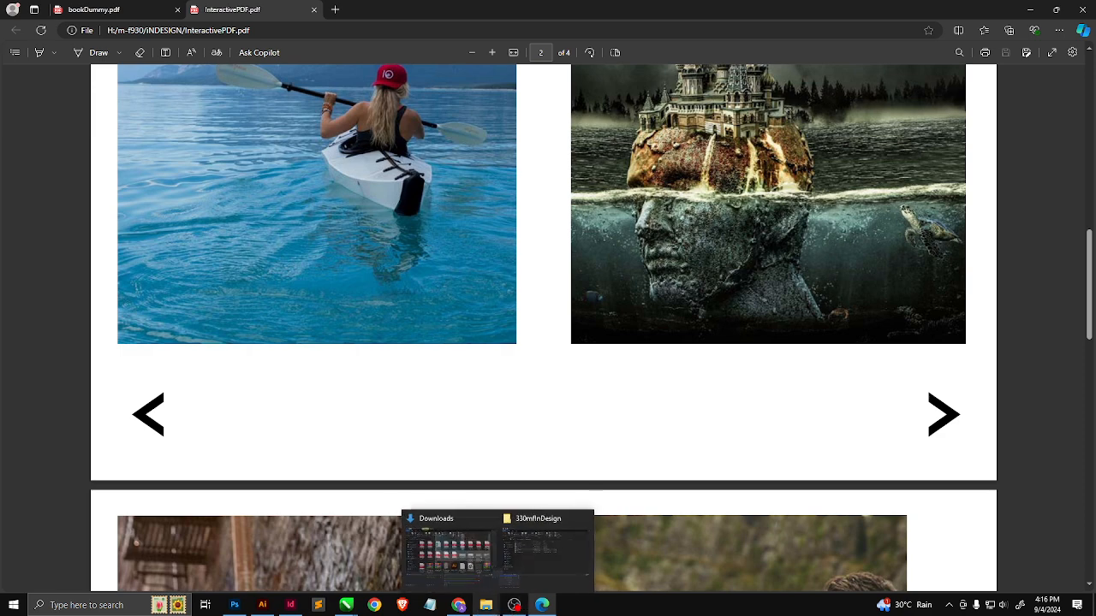
{"action": "mouse_move", "coordinate": [486, 609]}
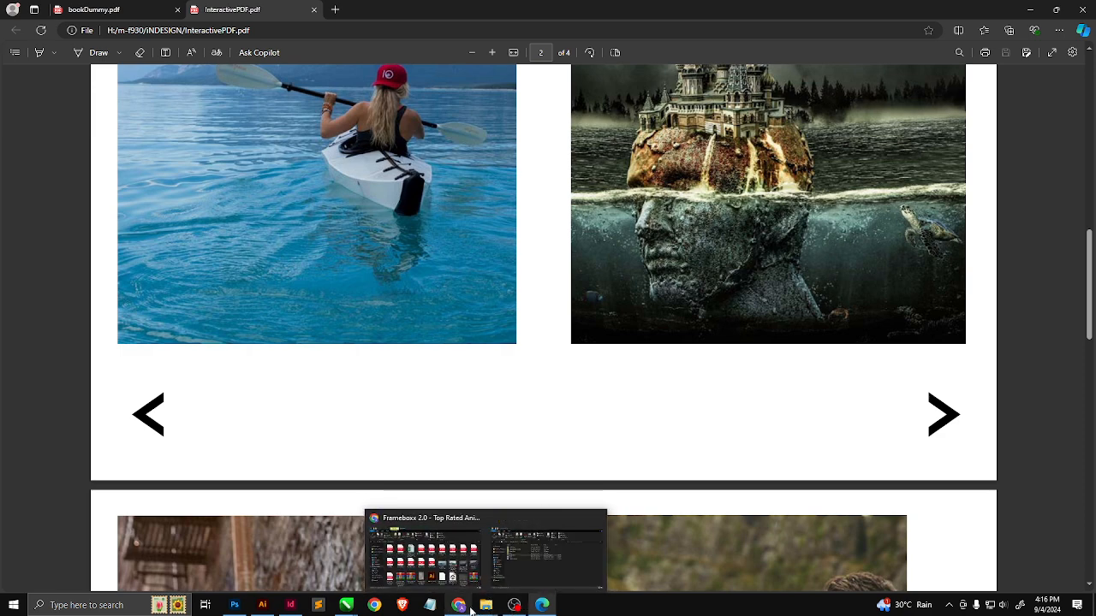
{"action": "left_click", "coordinate": [470, 611]}
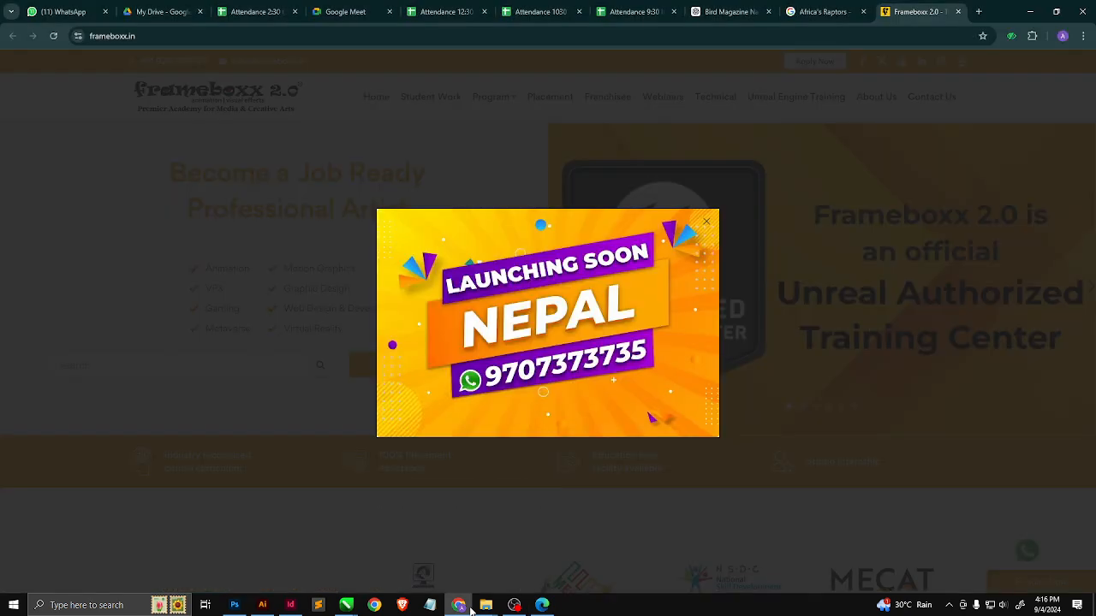
{"action": "left_click", "coordinate": [470, 612]}
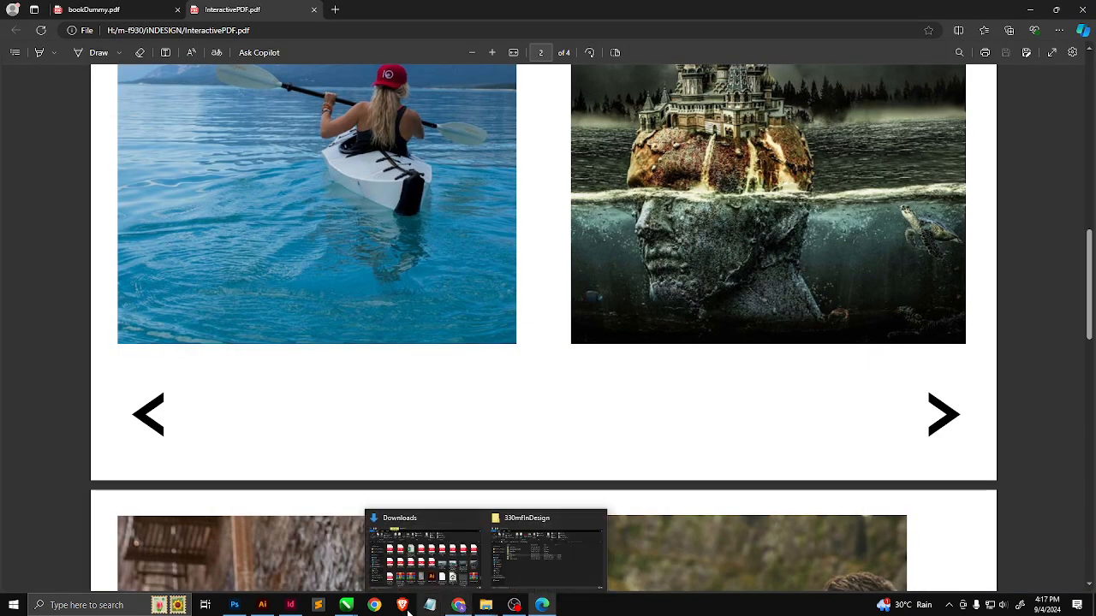
Step: Switch to File Explorer, browse New Volume (H:), and examine the contents of the 330mfInDesign folder
{"action": "mouse_move", "coordinate": [491, 606]}
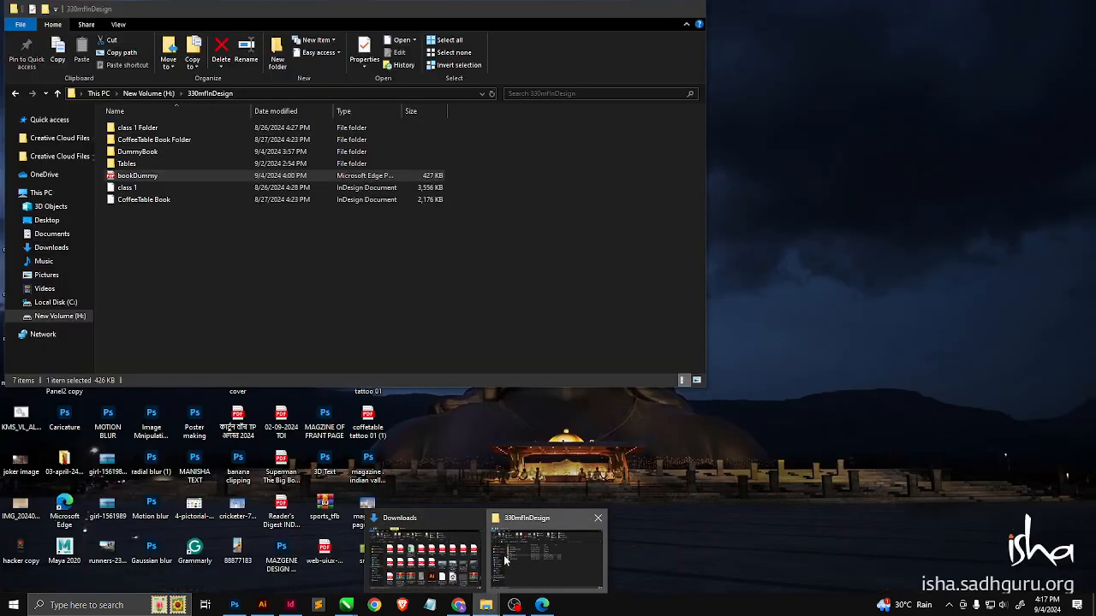
{"action": "left_click", "coordinate": [548, 547]}
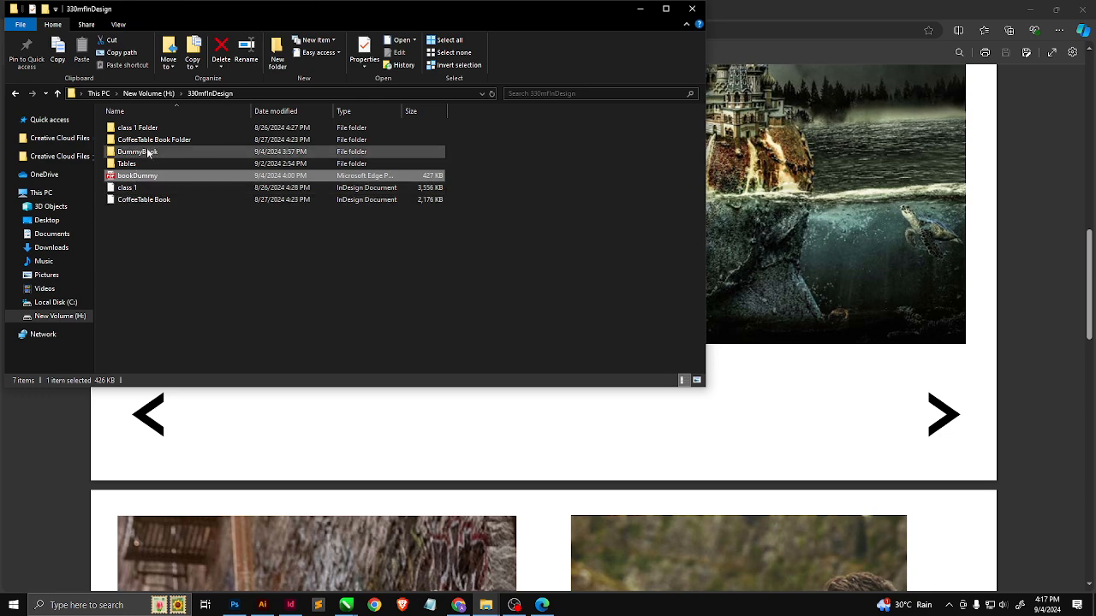
{"action": "left_click", "coordinate": [157, 94]}
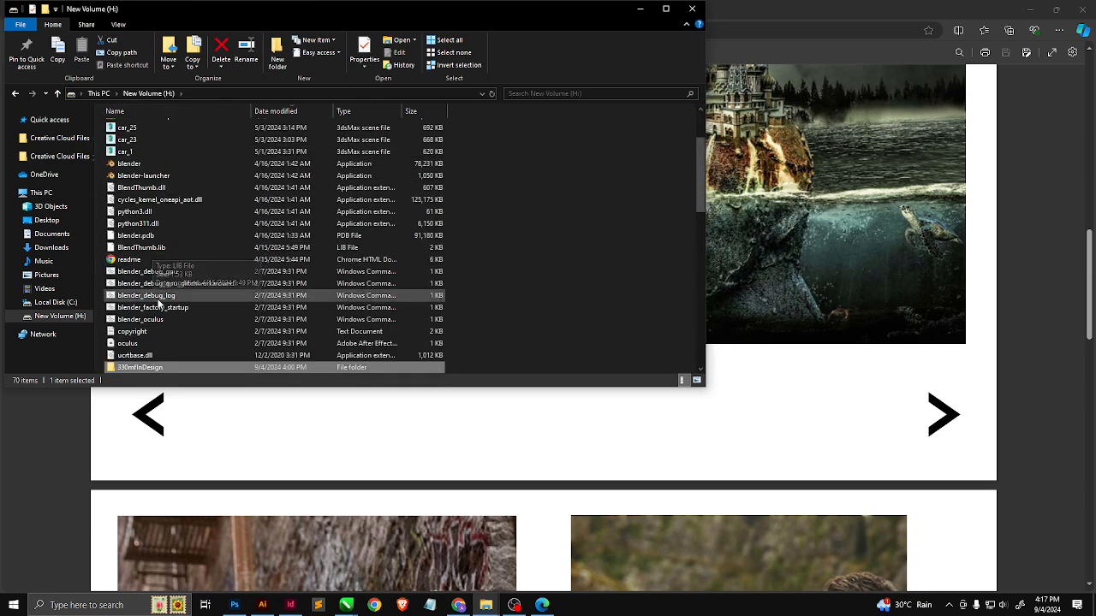
{"action": "scroll", "coordinate": [158, 301], "scroll_direction": "down", "scroll_amount": 1}
{"action": "double_click", "coordinate": [139, 332]}
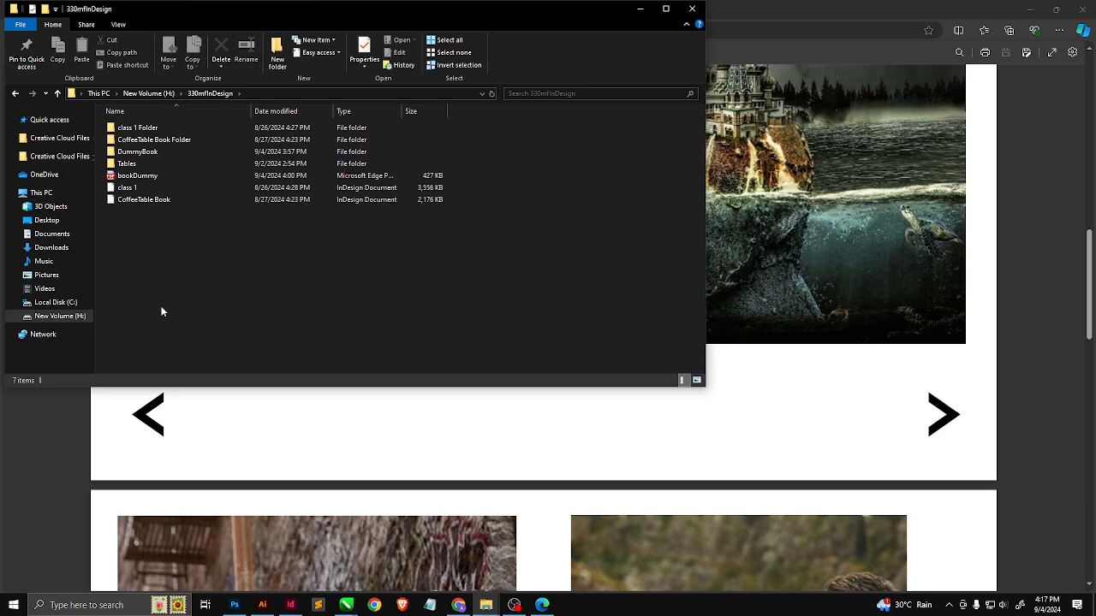
{"action": "key", "text": "alt+Tab"}
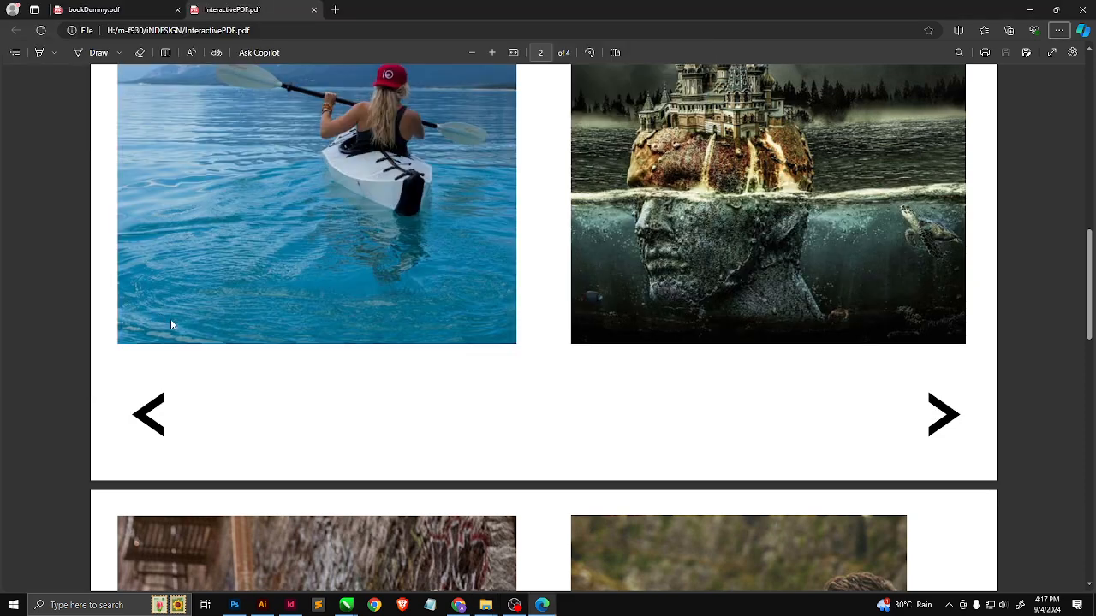
{"action": "key", "text": "alt+Tab"}
{"action": "key", "text": "Tab"}
{"action": "key", "text": "Tab"}
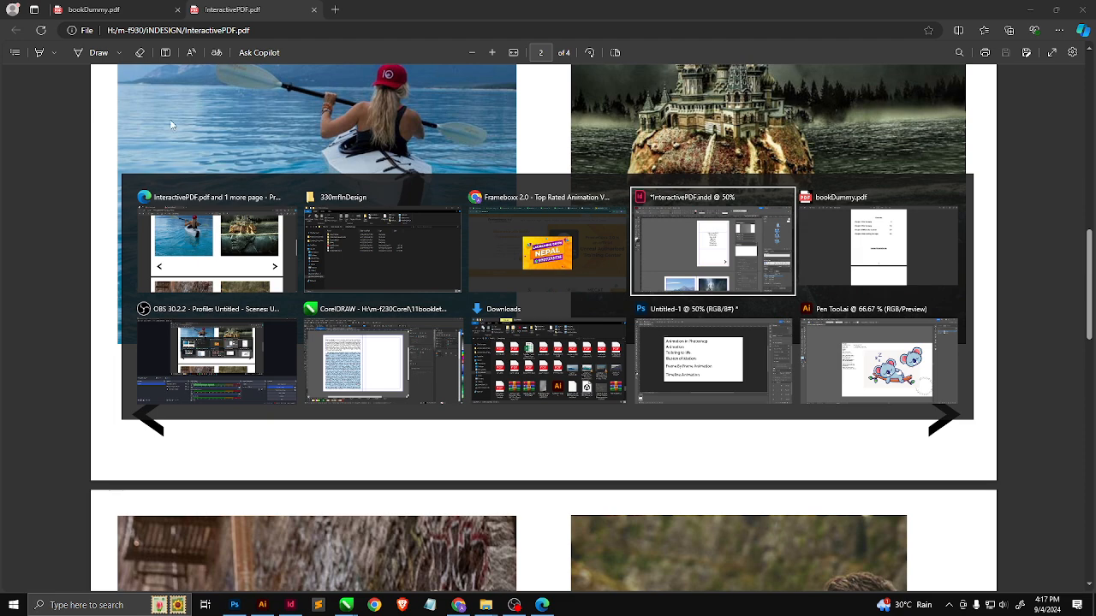
{"action": "key", "text": "Tab"}
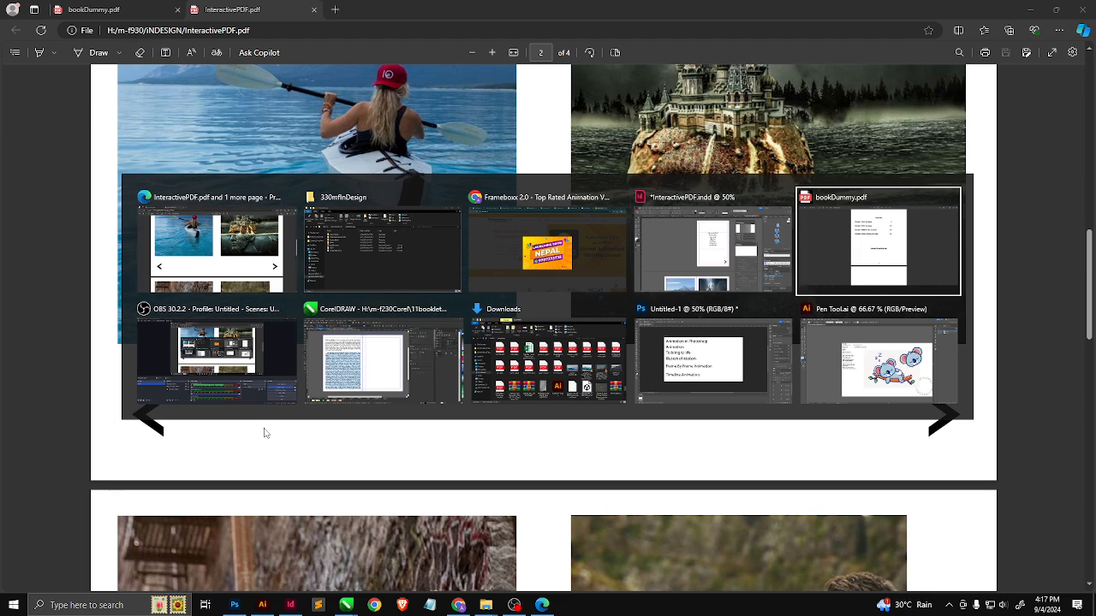
{"action": "key", "text": "alt+Tab"}
{"action": "key", "text": "Tab"}
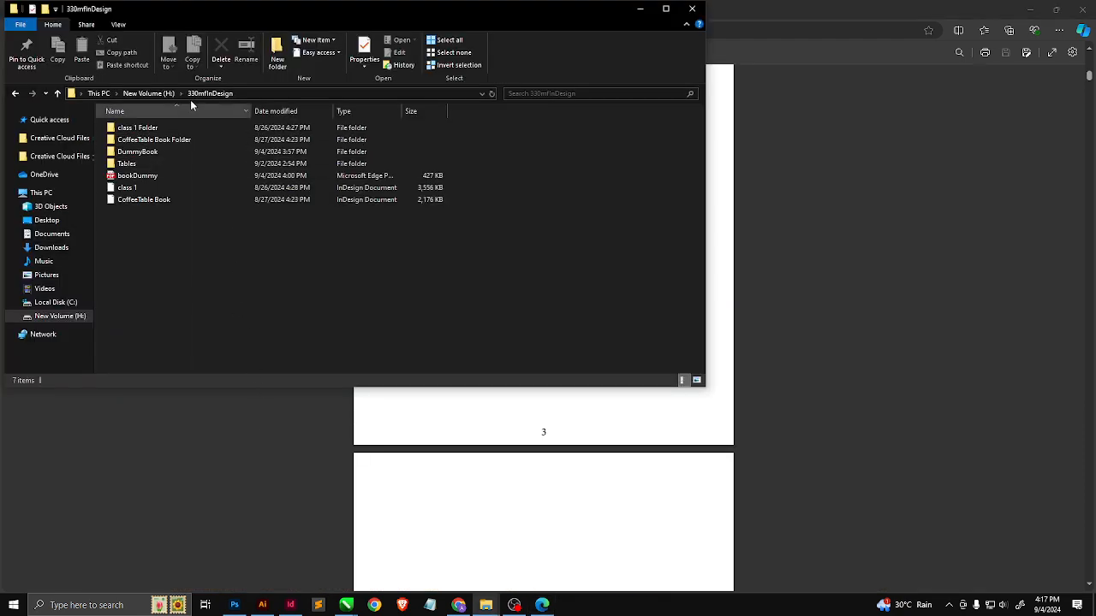
Step: Browse New Volume (H:) to the m-f930 folder and open its iNDESIGN subfolder
{"action": "left_click", "coordinate": [148, 94]}
{"action": "scroll", "coordinate": [141, 331], "scroll_direction": "down", "scroll_amount": 4}
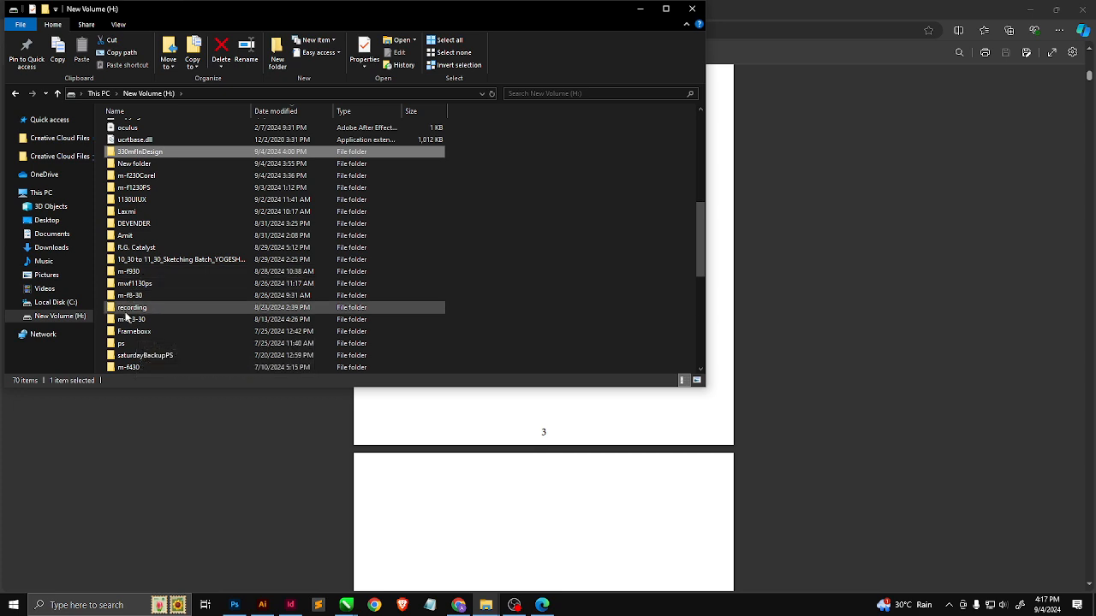
{"action": "scroll", "coordinate": [136, 321], "scroll_direction": "down", "scroll_amount": 2}
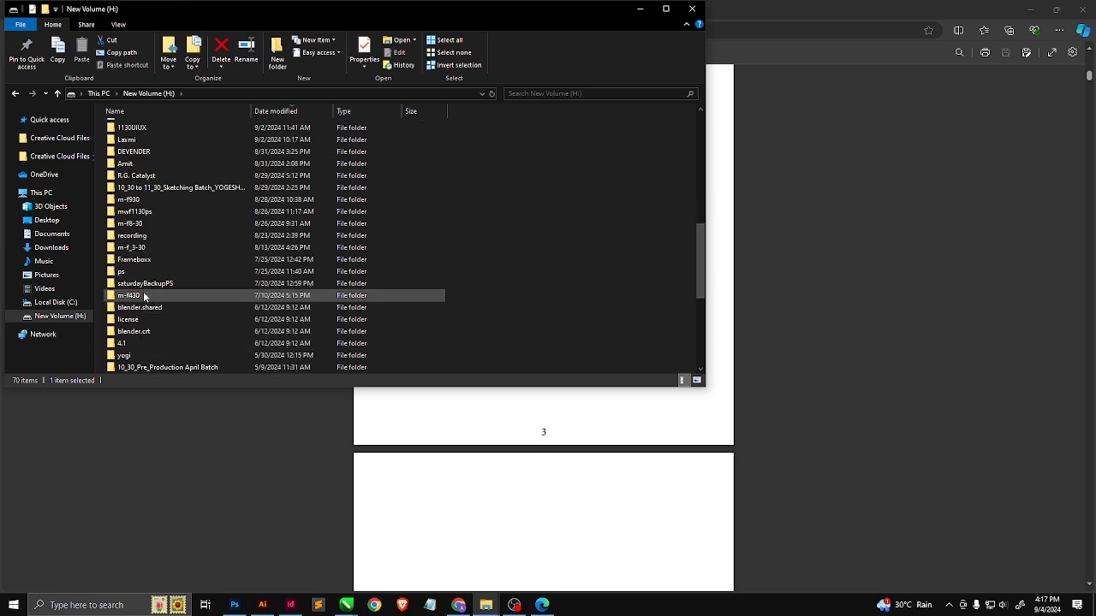
{"action": "scroll", "coordinate": [147, 318], "scroll_direction": "up", "scroll_amount": 1}
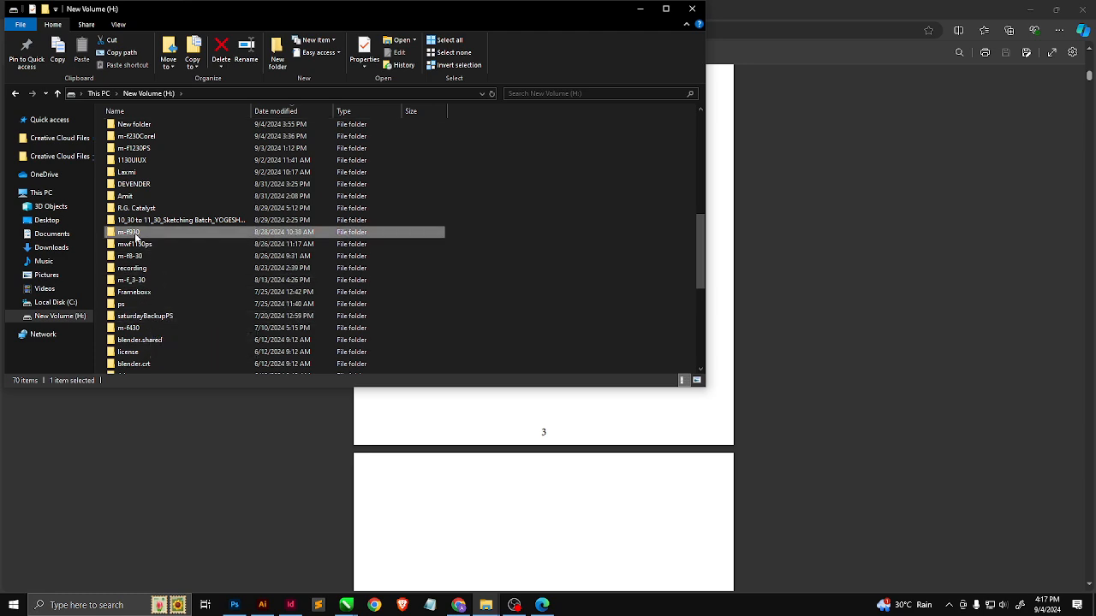
{"action": "double_click", "coordinate": [128, 232]}
{"action": "double_click", "coordinate": [132, 142]}
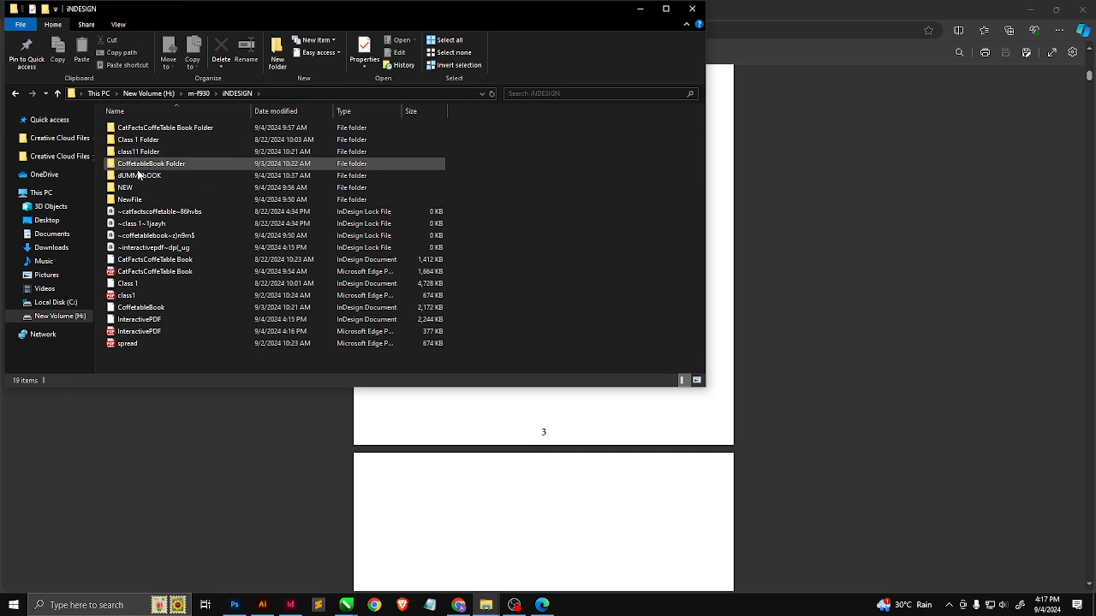
Step: Copy the InteractivePDF InDesign document and the InteractivePDF PDF into the 330mfInDesign folder on New Volume (H:)
{"action": "left_click", "coordinate": [150, 330]}
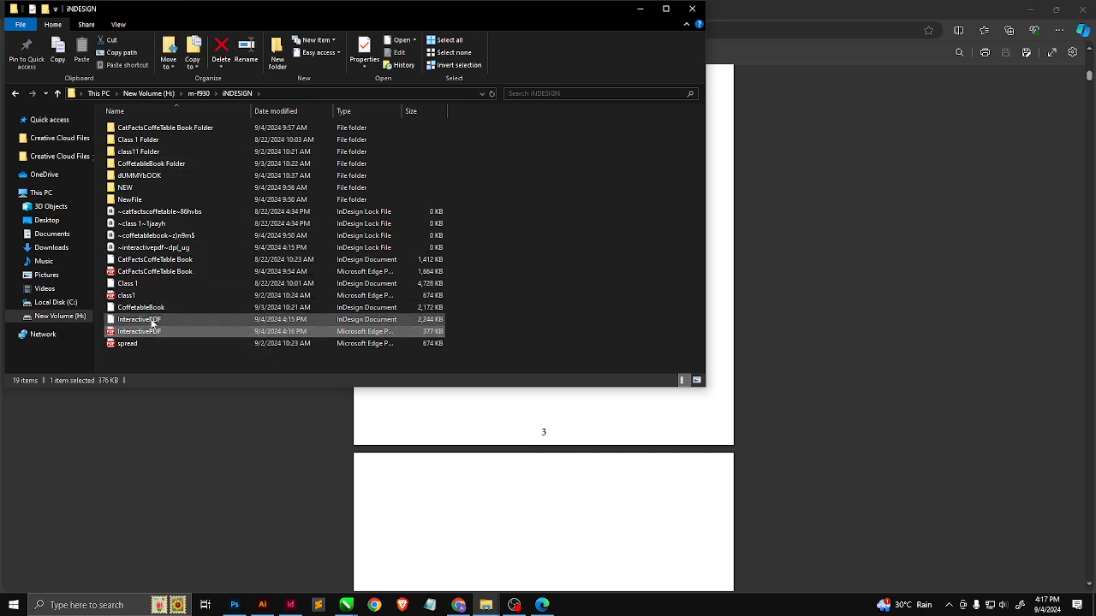
{"action": "left_click", "coordinate": [152, 320], "text": "ctrl"}
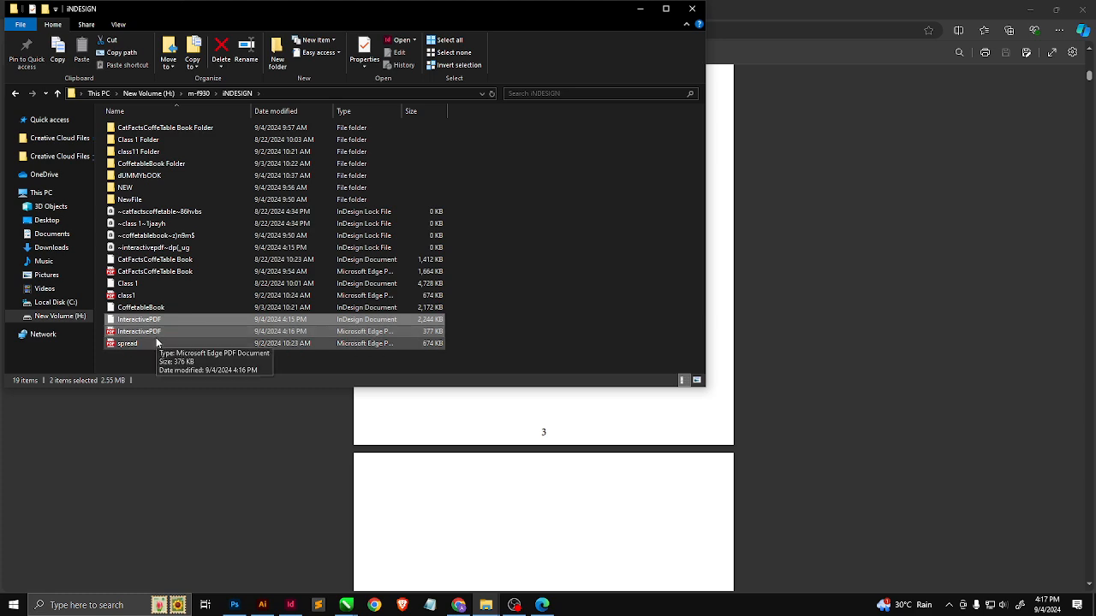
{"action": "key", "text": "ctrl+c"}
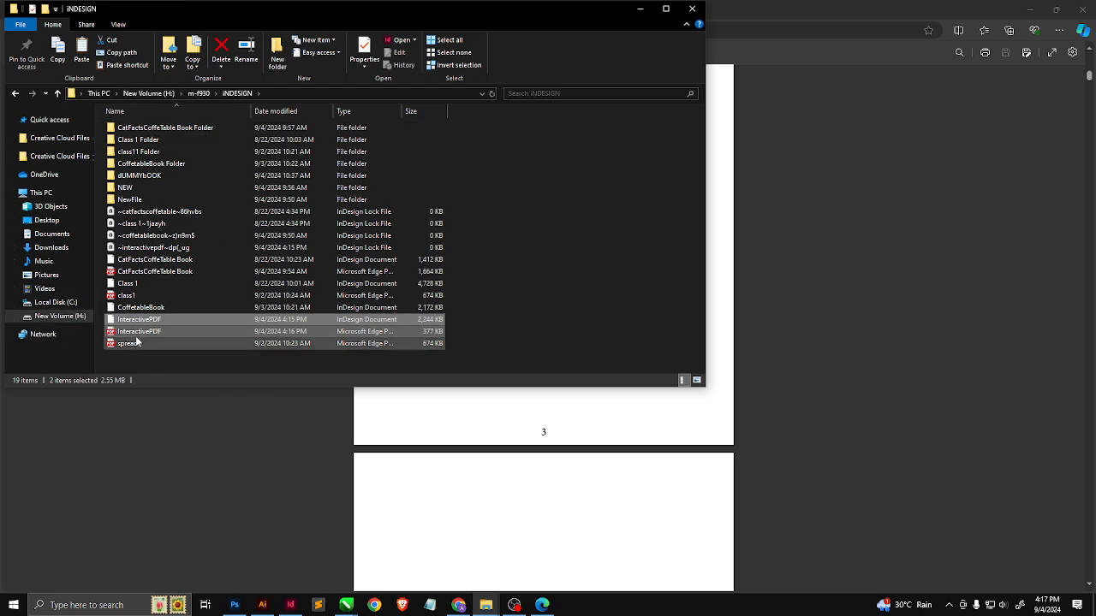
{"action": "left_click", "coordinate": [69, 316]}
{"action": "double_click", "coordinate": [144, 249]}
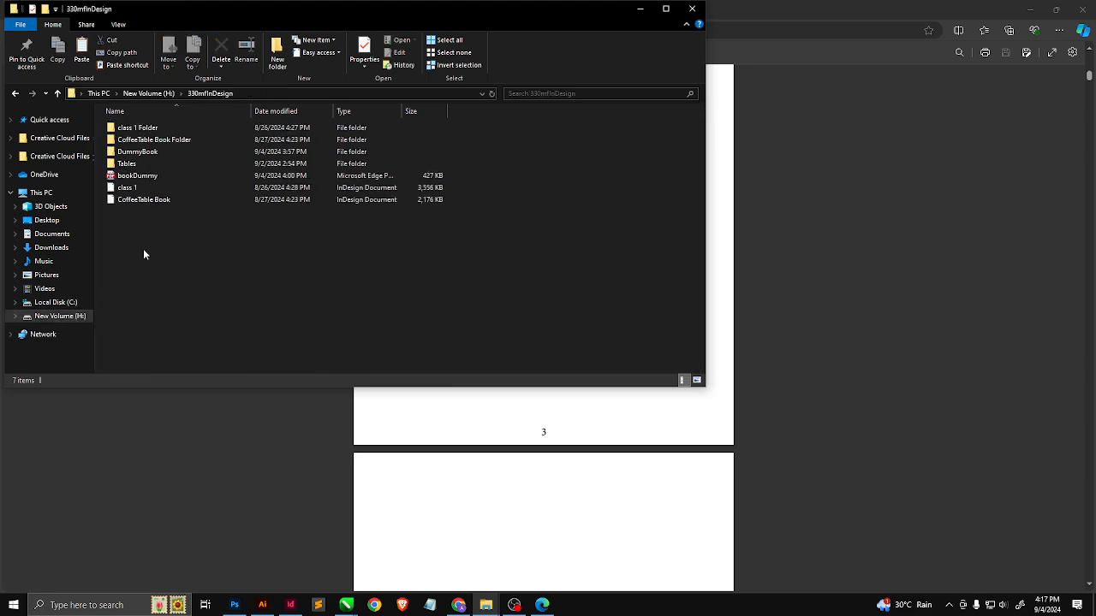
{"action": "key", "text": "ctrl+v"}
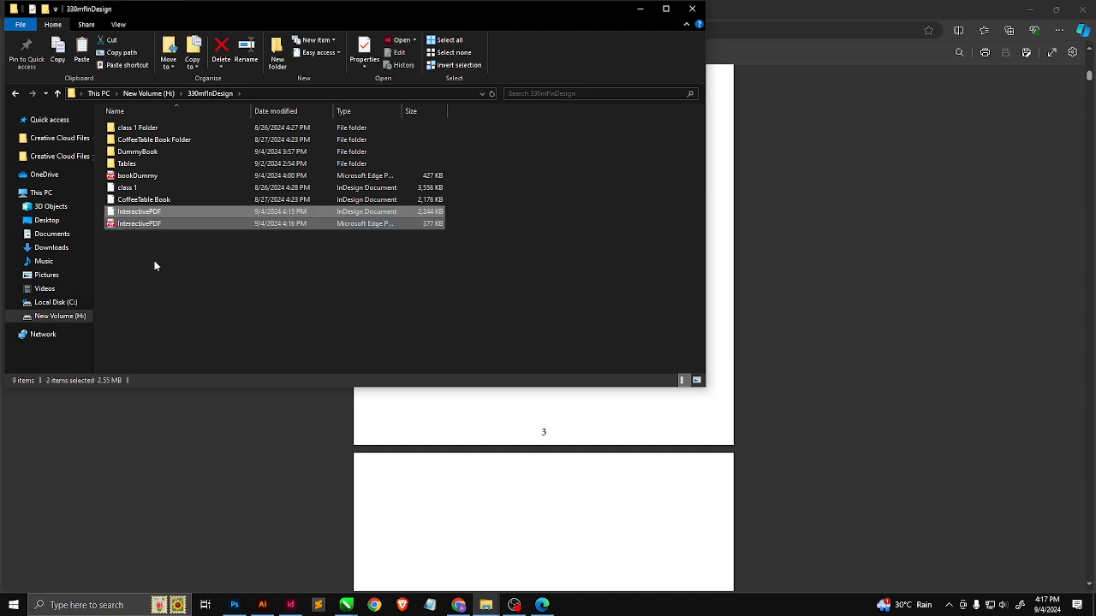
Step: Open the copied InteractivePDF PDF in Adobe Acrobat and decline to open the recovered documents
{"action": "left_click", "coordinate": [154, 266]}
{"action": "left_click", "coordinate": [148, 214]}
{"action": "right_click", "coordinate": [146, 225]}
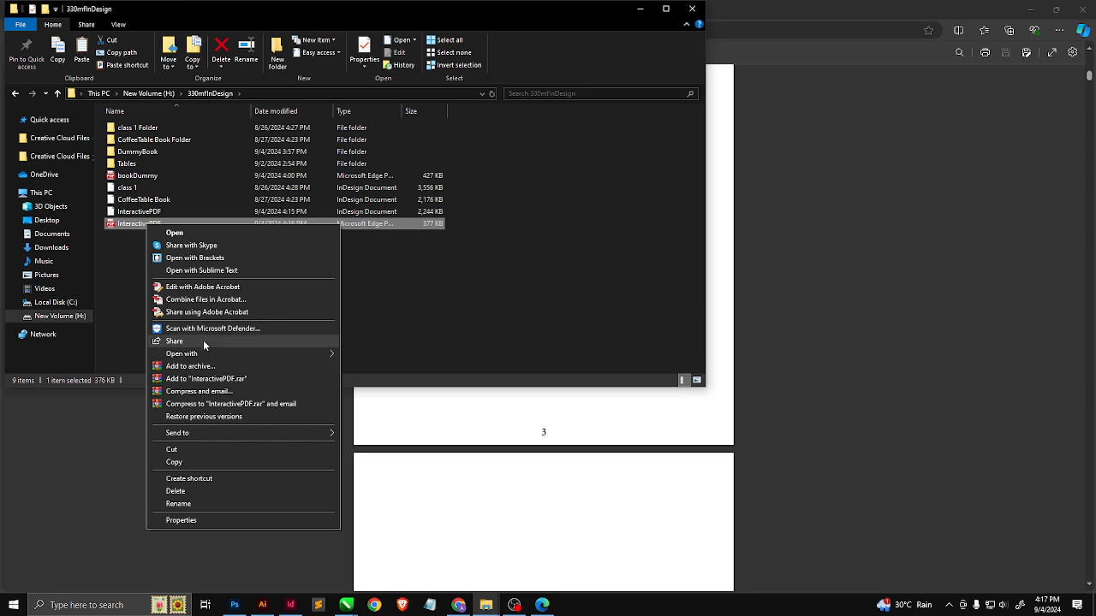
{"action": "mouse_move", "coordinate": [291, 354]}
{"action": "left_click", "coordinate": [394, 360]}
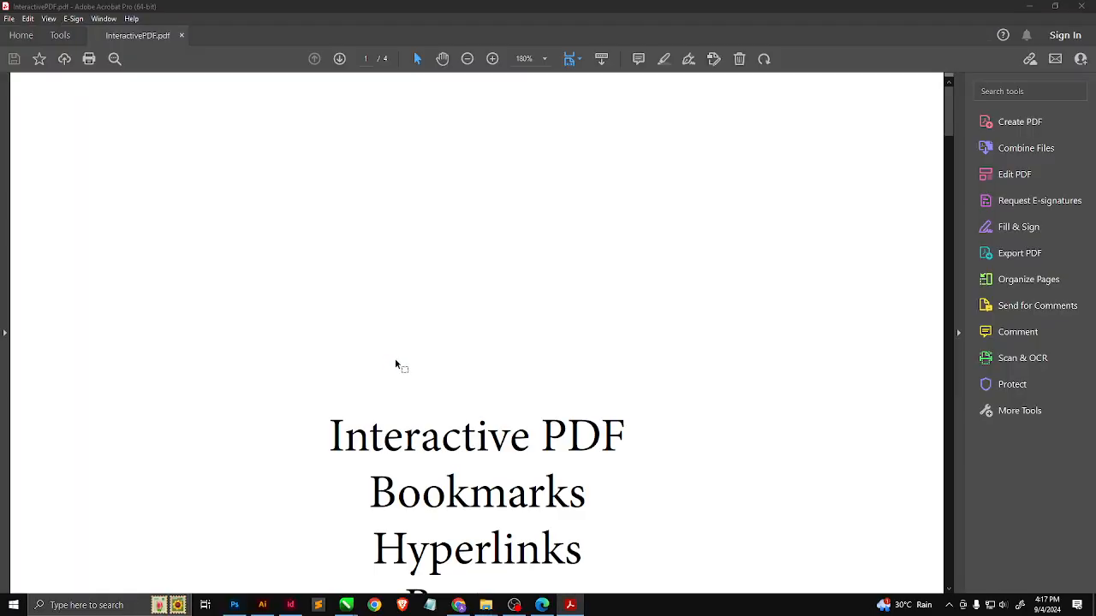
{"action": "scroll", "coordinate": [389, 360], "scroll_direction": "down", "scroll_amount": 5}
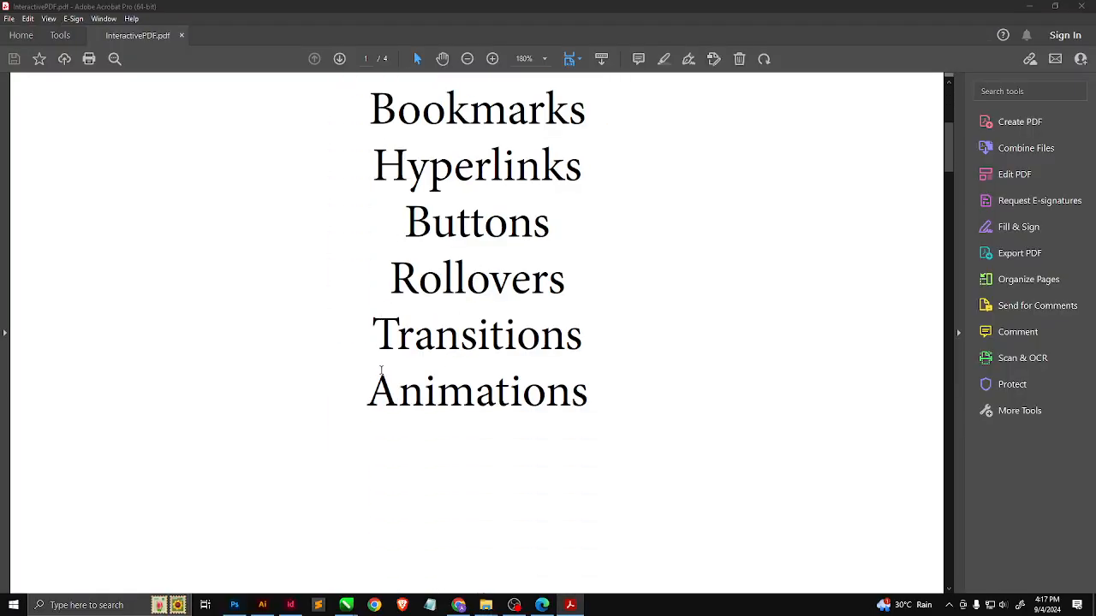
{"action": "scroll", "coordinate": [381, 371], "scroll_direction": "down", "scroll_amount": 2}
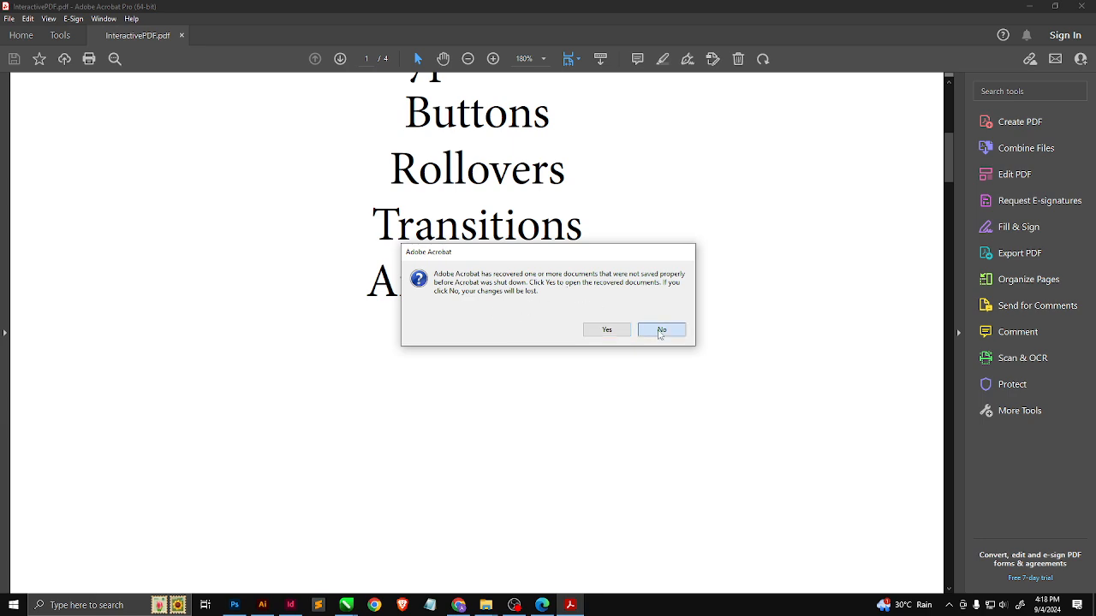
{"action": "left_click", "coordinate": [662, 330]}
{"action": "left_click", "coordinate": [638, 412]}
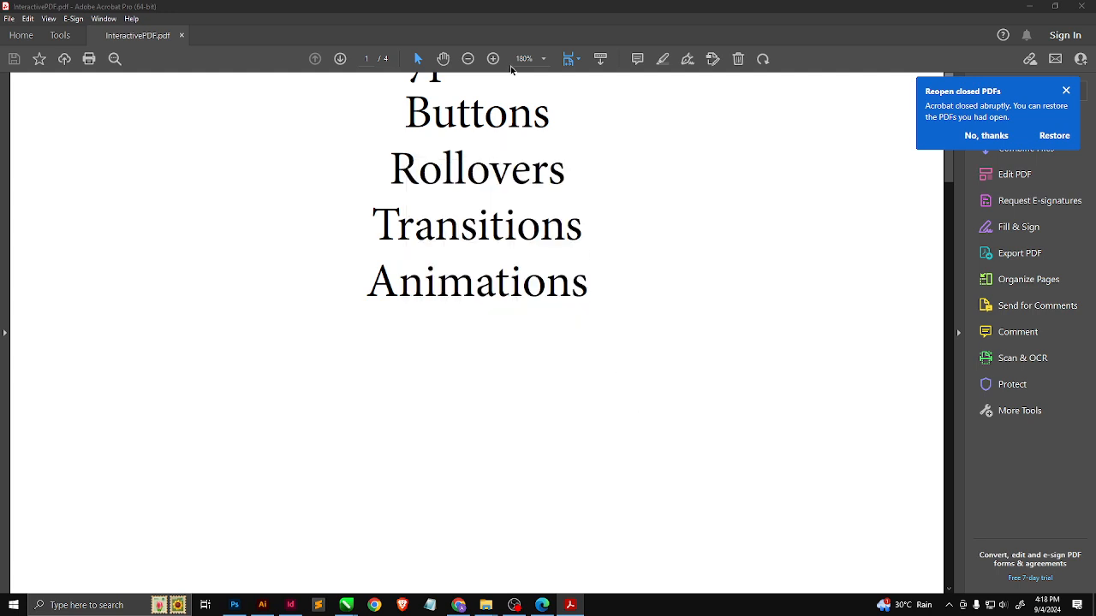
Step: Fit one full page in the view and test the forward arrow button on the cover page
{"action": "left_click", "coordinate": [578, 62]}
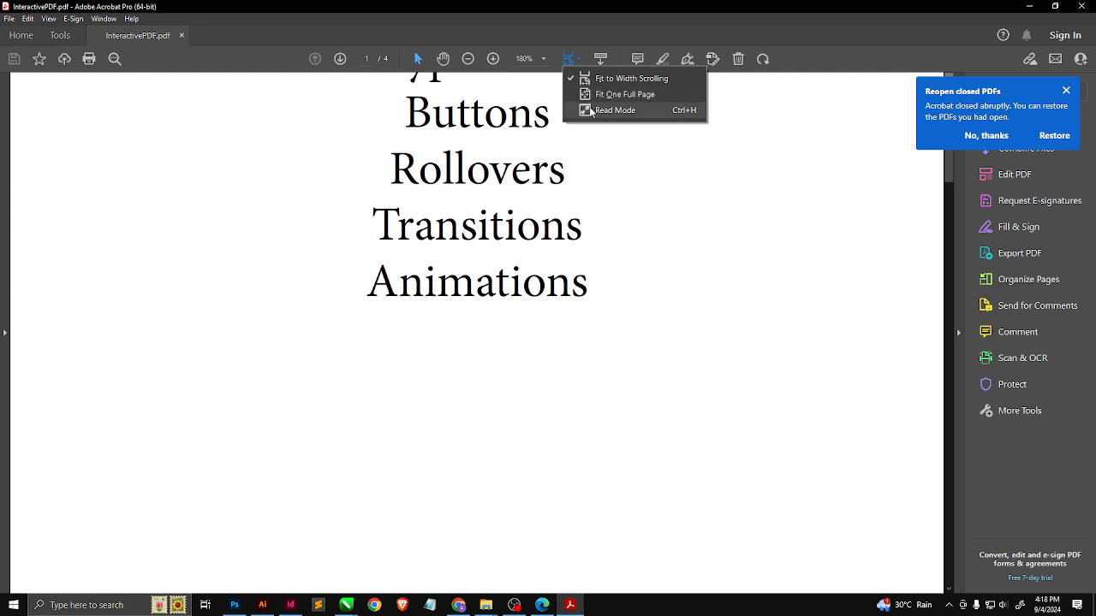
{"action": "left_click", "coordinate": [589, 100]}
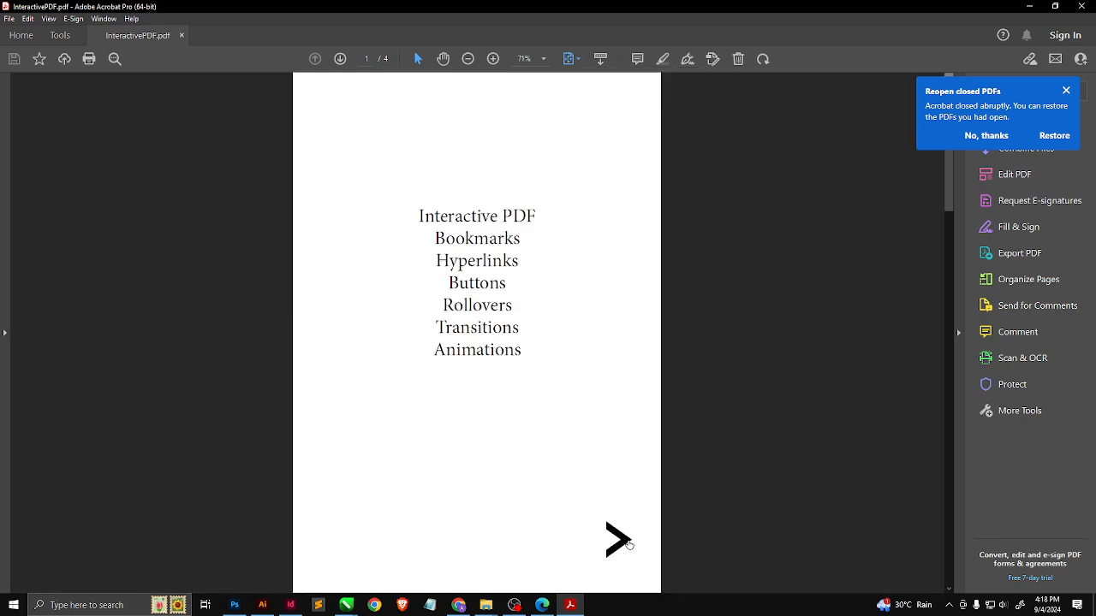
{"action": "left_click", "coordinate": [627, 541]}
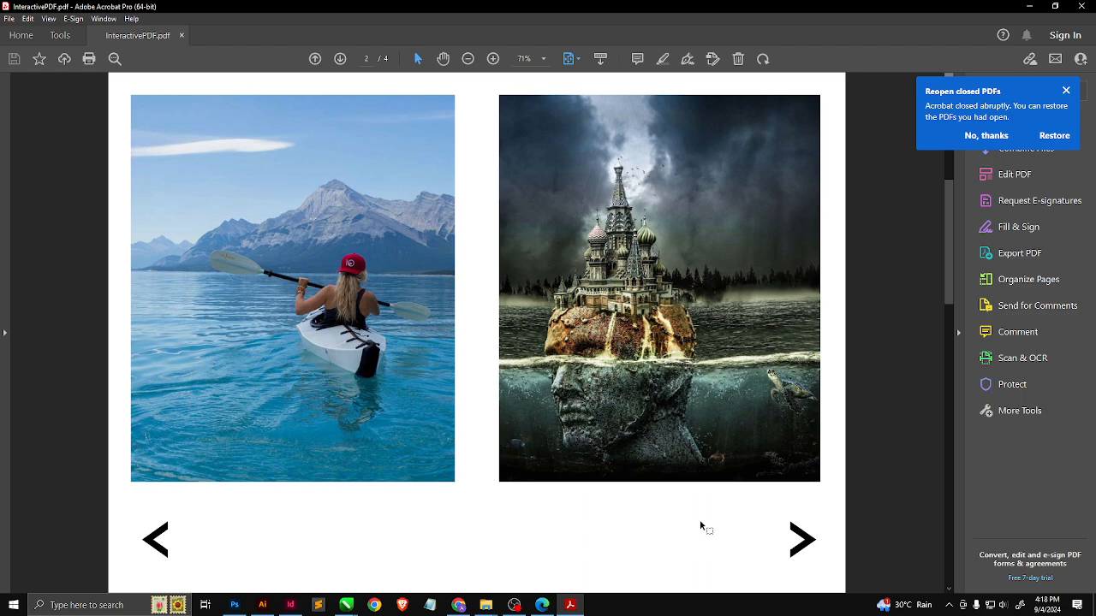
Step: Show the PDF in Full Screen Mode and test the arrow buttons forward to the last spread and back to the cover
{"action": "left_click", "coordinate": [48, 18]}
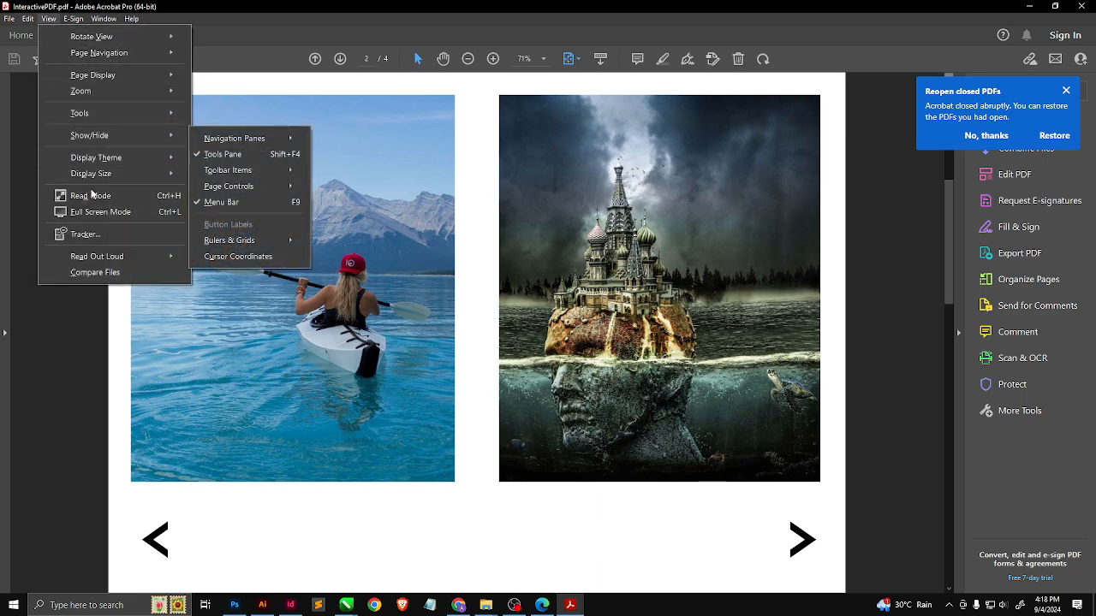
{"action": "left_click", "coordinate": [94, 211]}
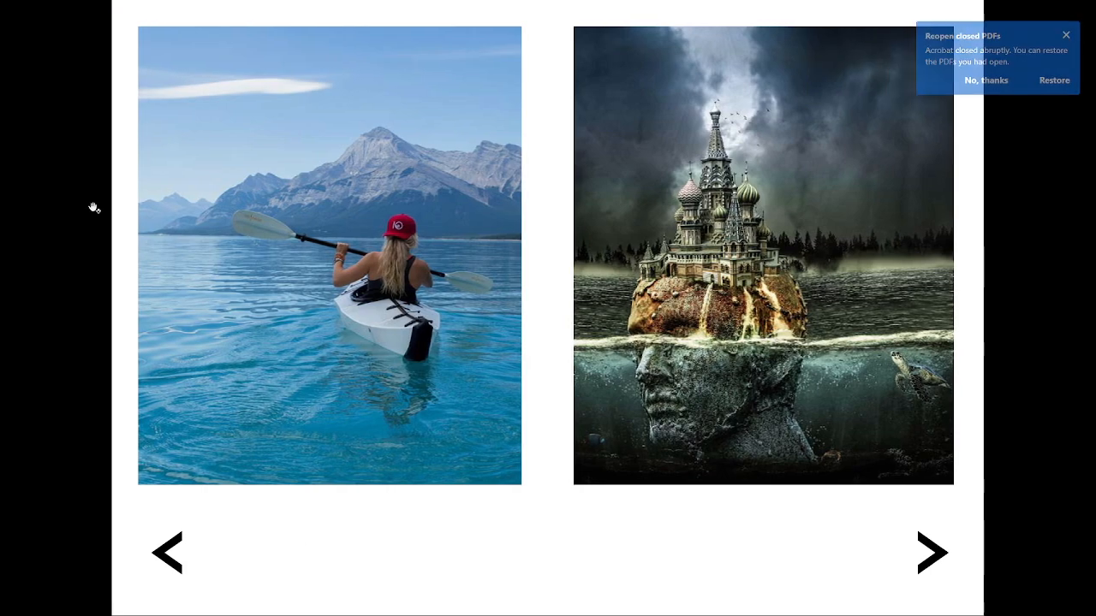
{"action": "left_click", "coordinate": [931, 553]}
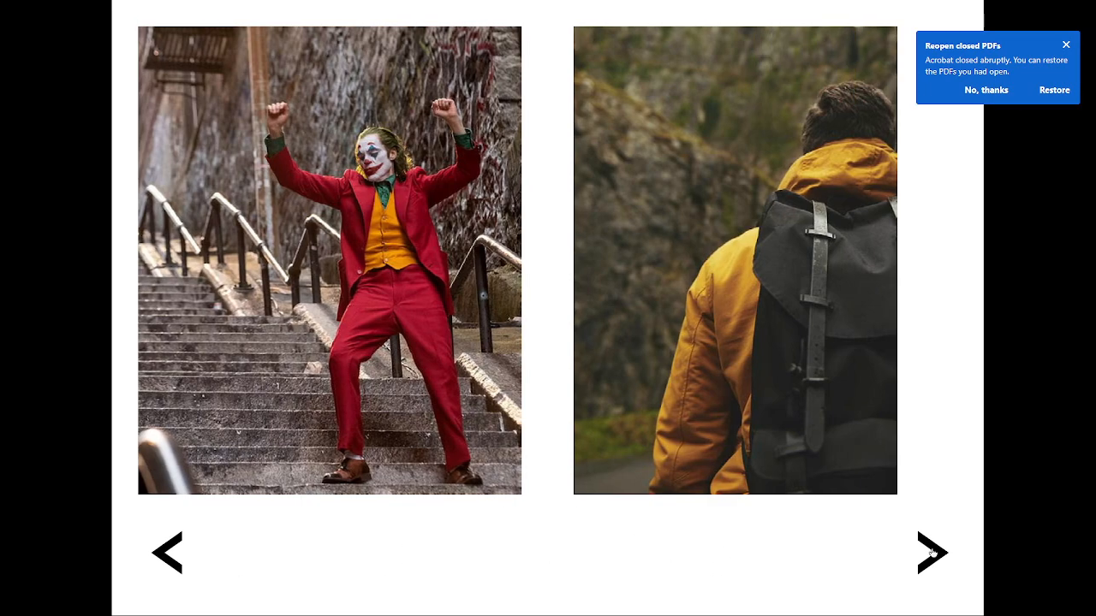
{"action": "left_click", "coordinate": [931, 553]}
{"action": "left_click", "coordinate": [931, 553]}
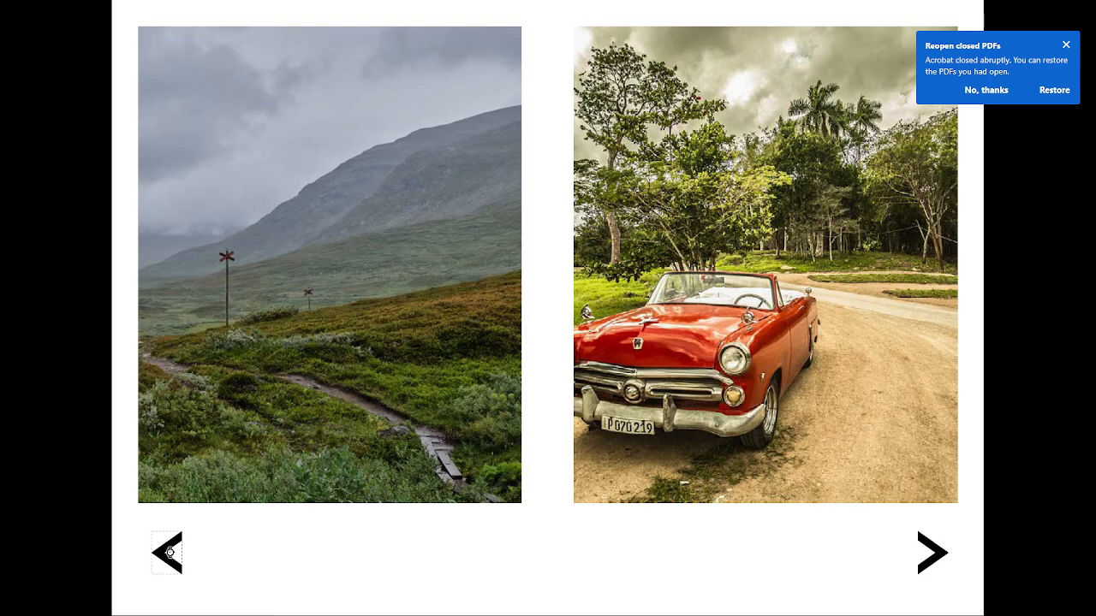
{"action": "left_click", "coordinate": [170, 555]}
{"action": "left_click", "coordinate": [170, 554]}
{"action": "left_click", "coordinate": [170, 554]}
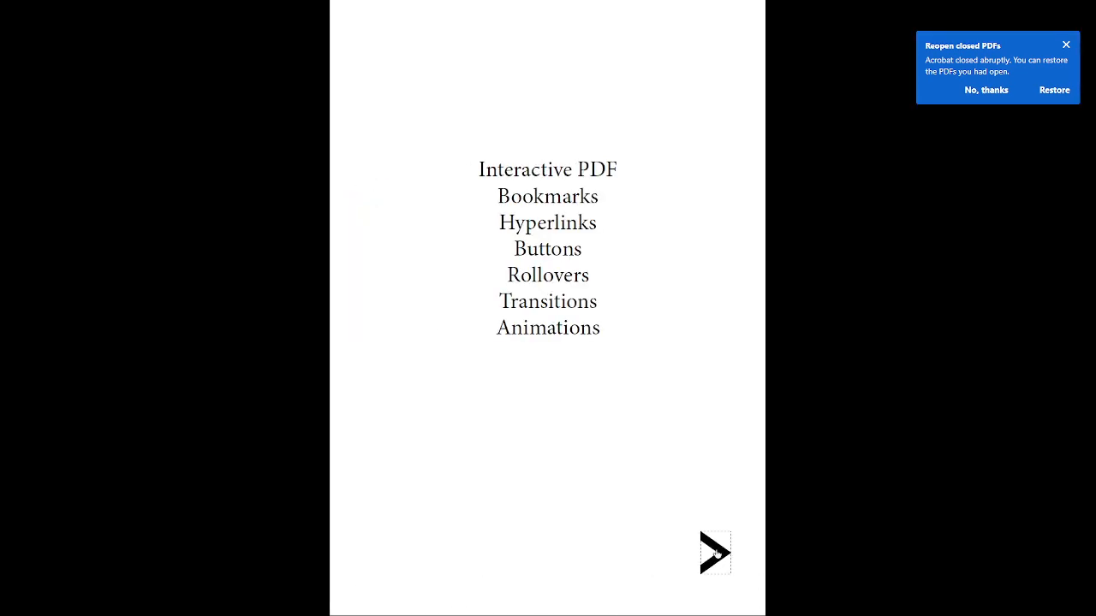
Step: Replay the page transitions from the cover through the image spreads with the arrow buttons, and exit Full Screen Mode
{"action": "left_click", "coordinate": [715, 553]}
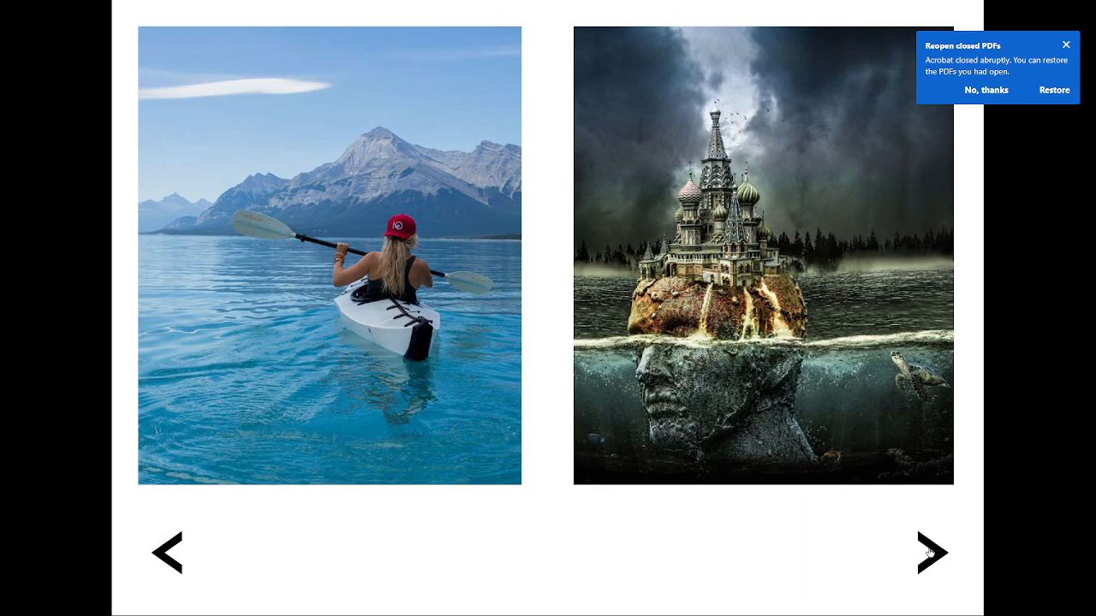
{"action": "left_click", "coordinate": [931, 553]}
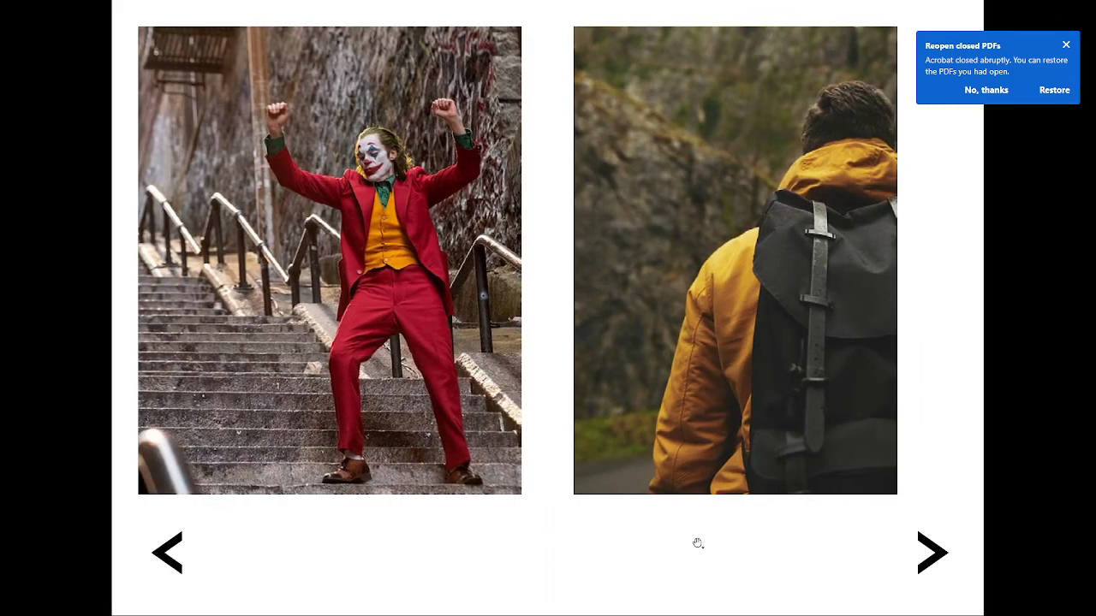
{"action": "left_click", "coordinate": [168, 550]}
{"action": "key", "text": "Escape"}
Step: Switch to File Explorer and review which apps are offered for opening the InteractivePDF PDF
{"action": "key", "text": "alt+Tab"}
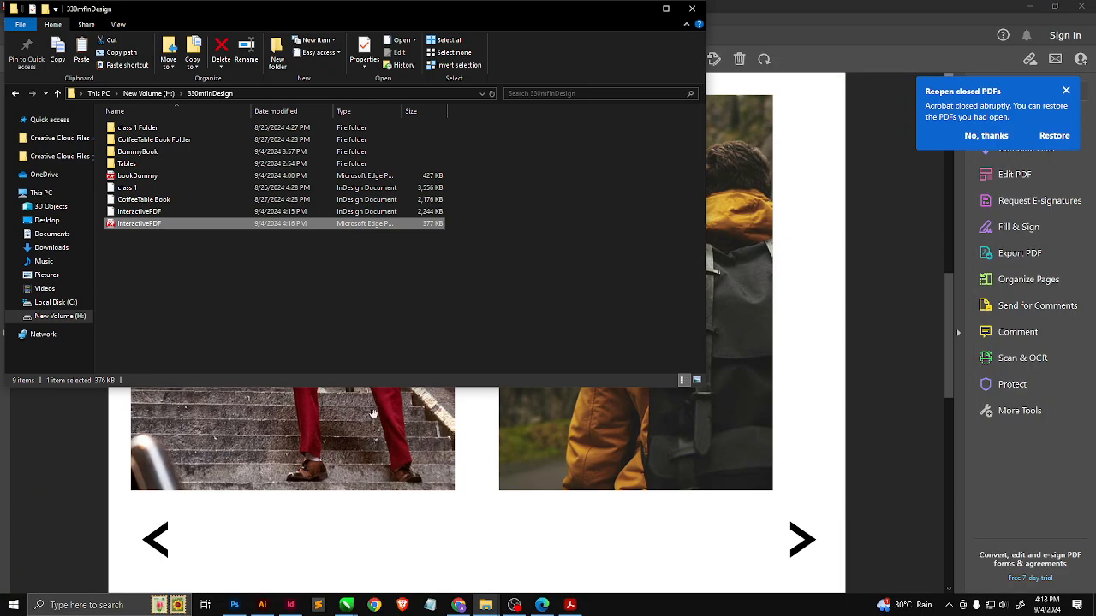
{"action": "right_click", "coordinate": [141, 224]}
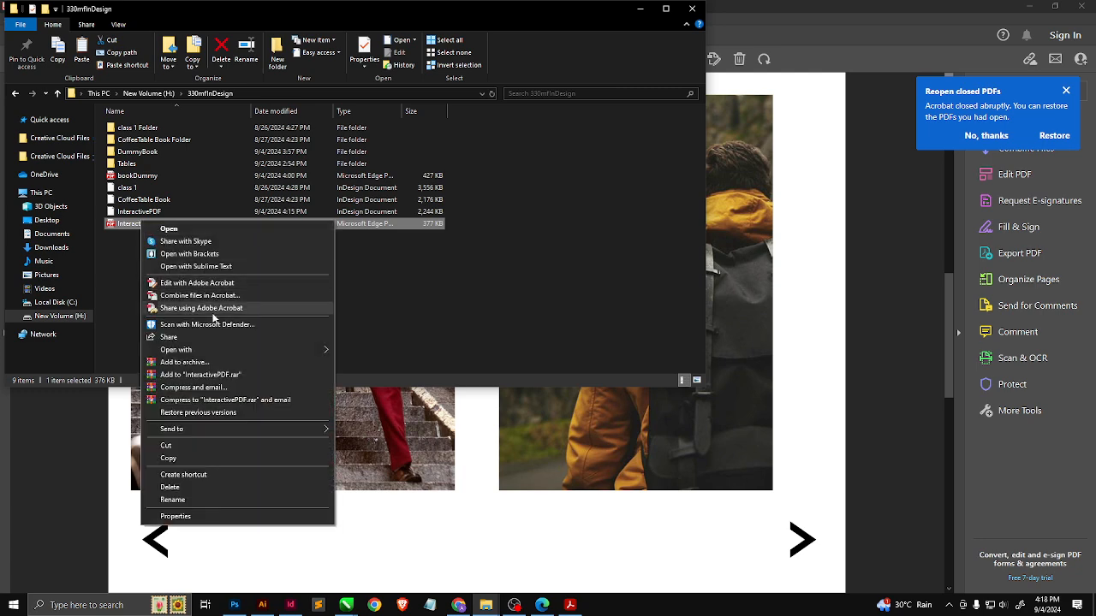
{"action": "mouse_move", "coordinate": [271, 357]}
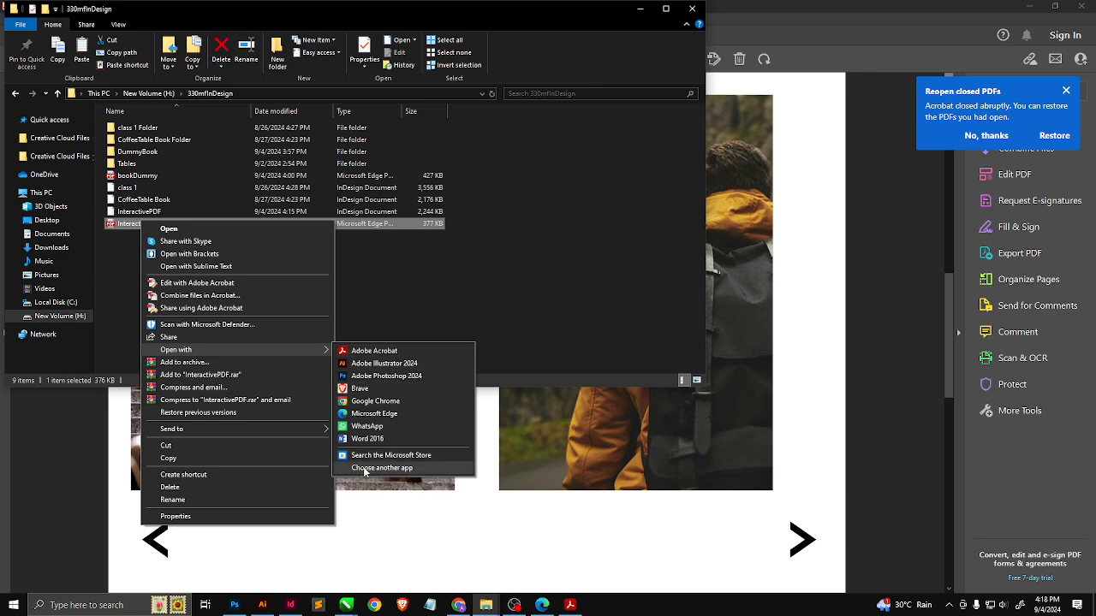
{"action": "left_click", "coordinate": [570, 604]}
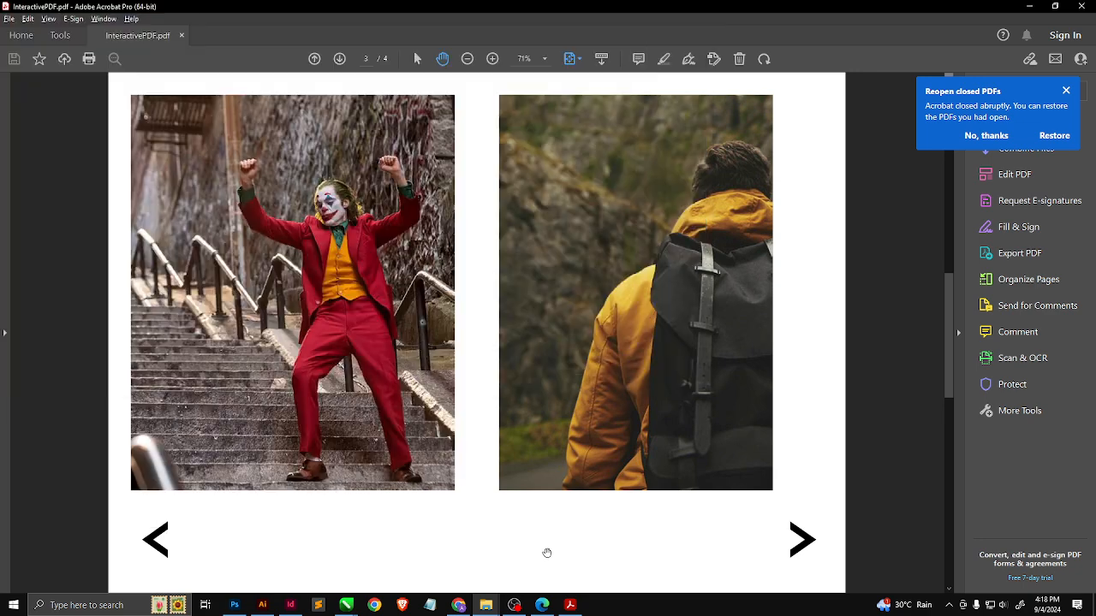
{"action": "key", "text": "alt+Tab"}
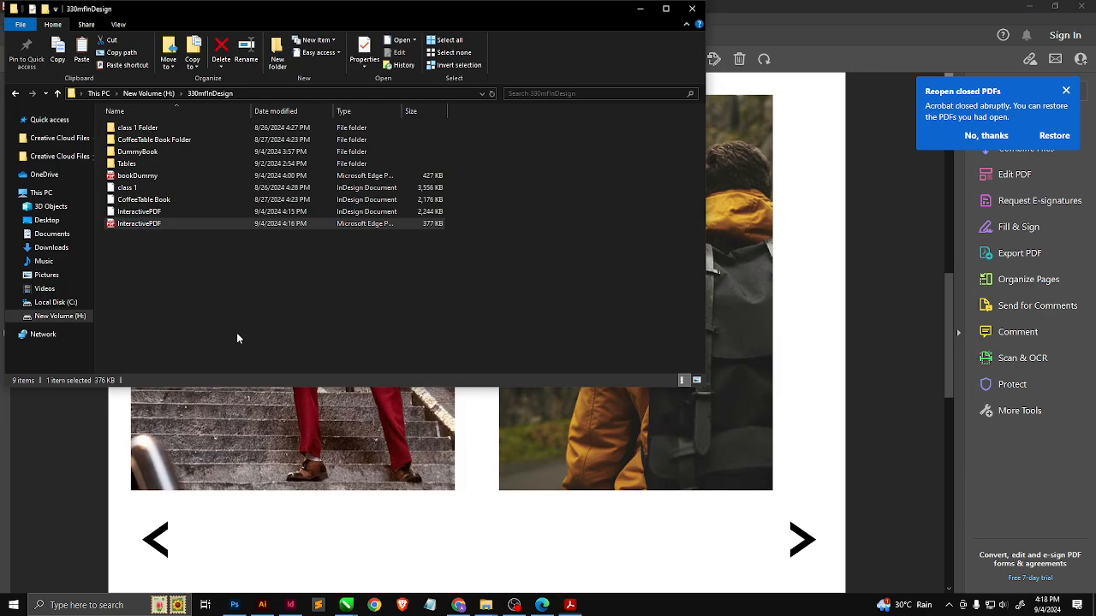
Step: Switch to Microsoft Edge and search the web for "acrobat reader" in a new tab
{"action": "key", "text": "alt+Tab"}
{"action": "key", "text": "Tab"}
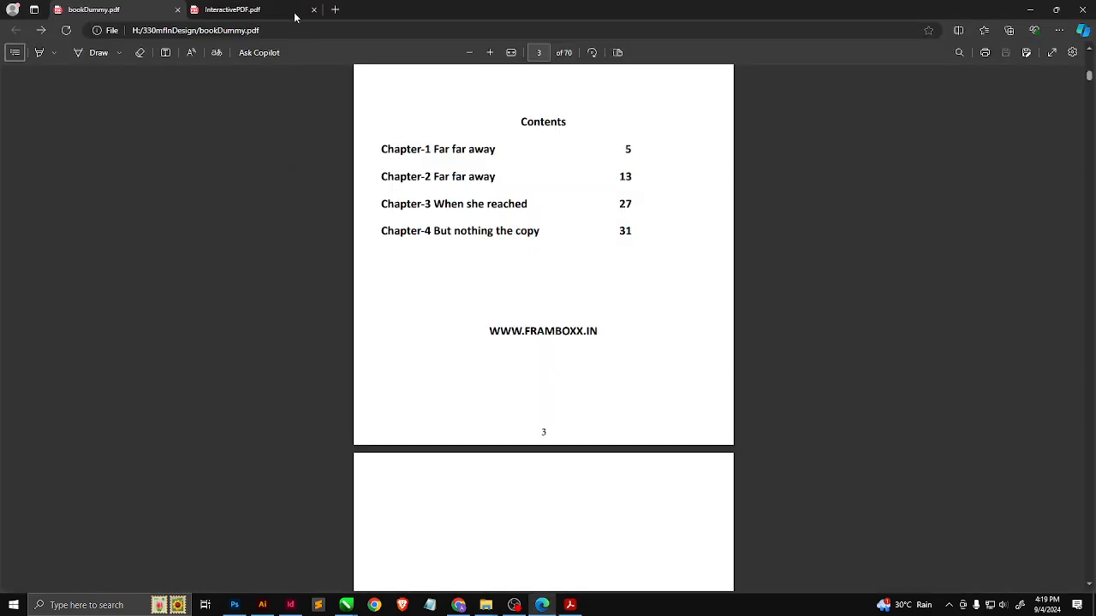
{"action": "left_click", "coordinate": [335, 10]}
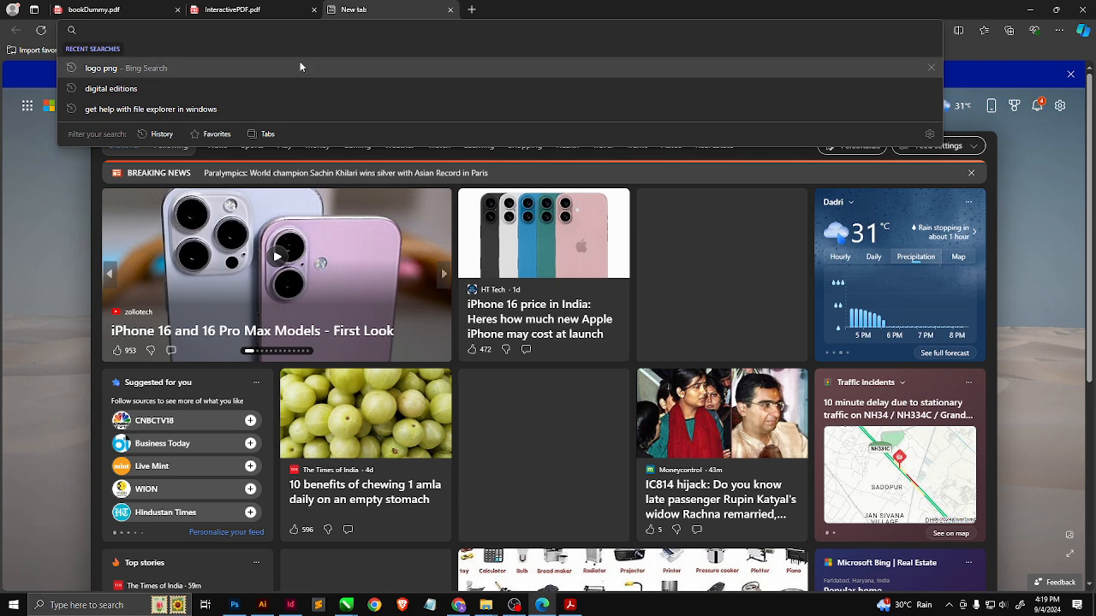
{"action": "type", "text": "acro"}
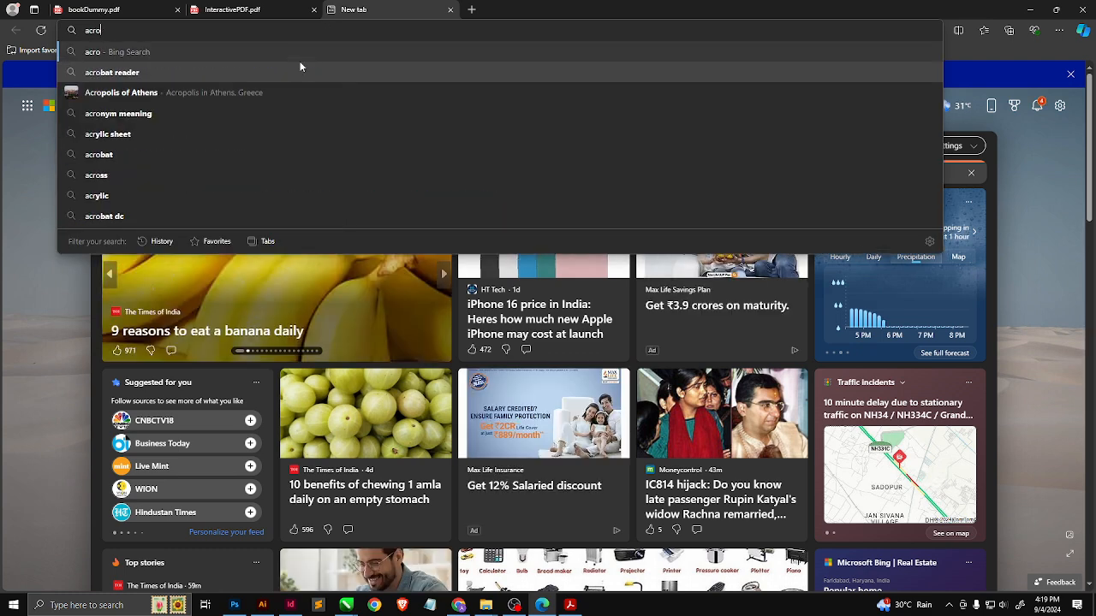
{"action": "type", "text": "bat reader"}
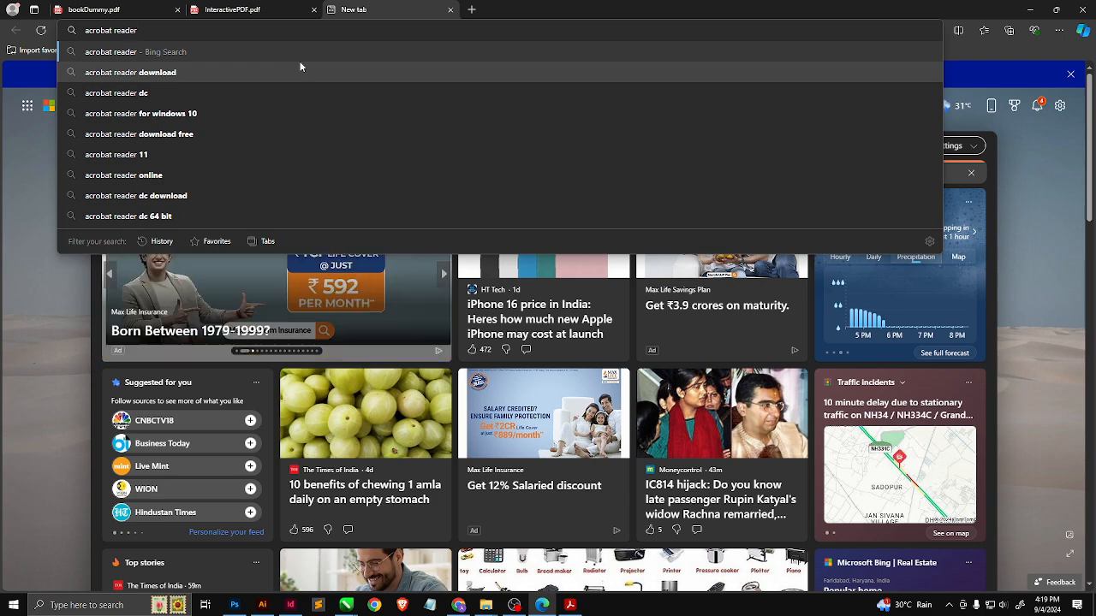
{"action": "key", "text": "Return"}
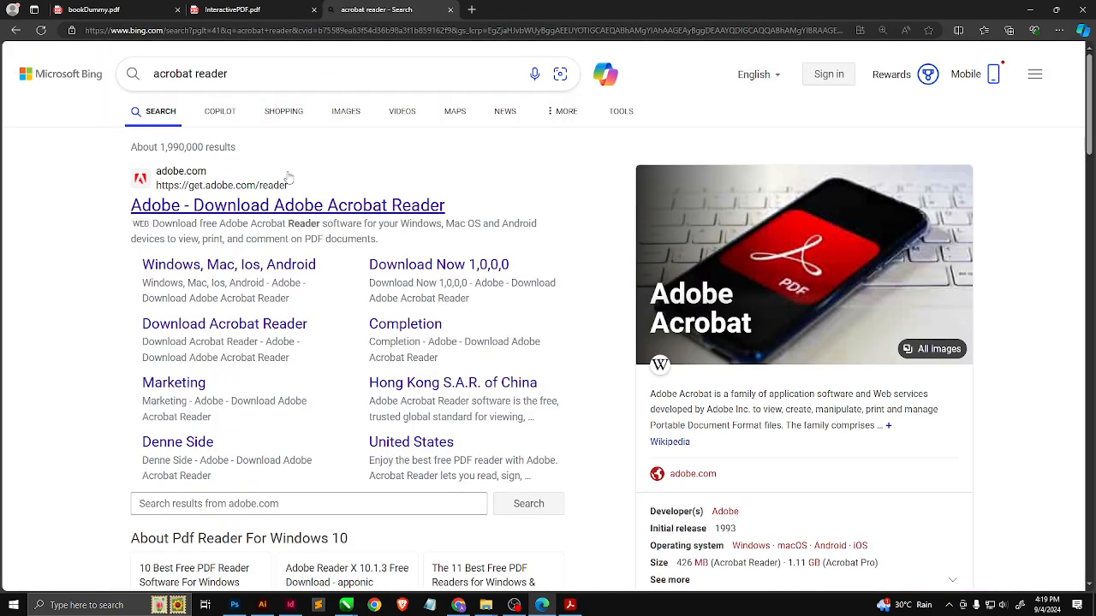
Step: Download Acrobat Reader from Adobe's download page and run the Reader_en_install.exe installer
{"action": "left_click", "coordinate": [326, 205]}
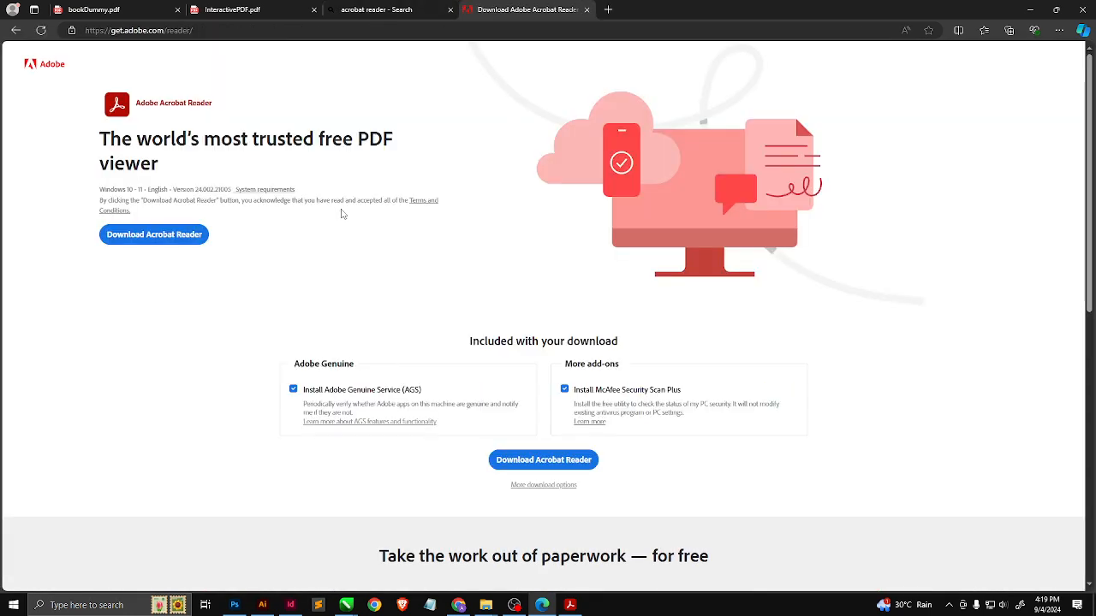
{"action": "left_click", "coordinate": [181, 241]}
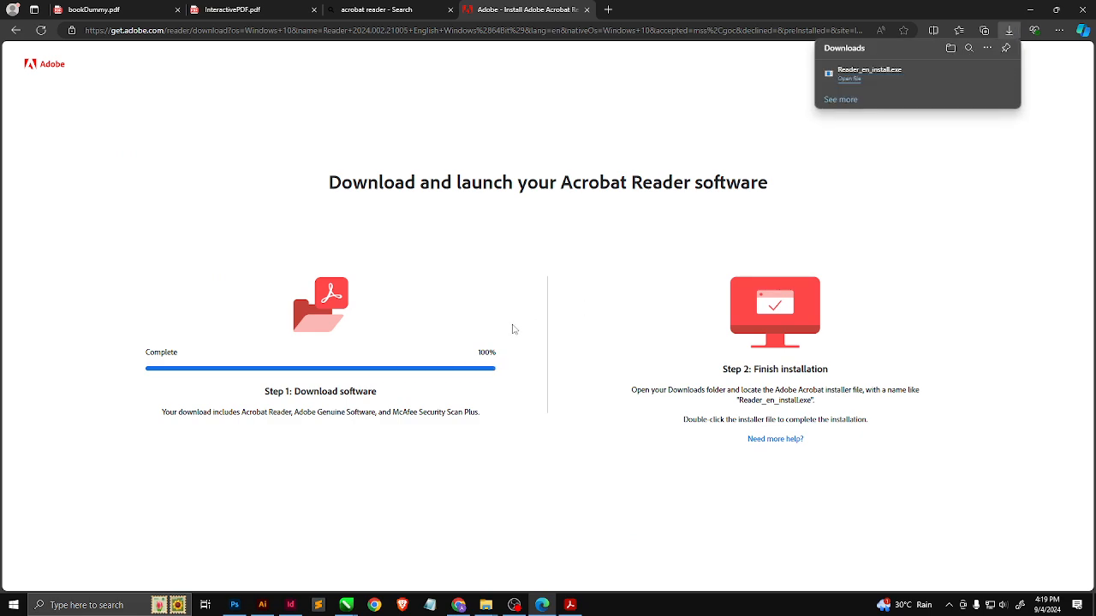
{"action": "left_click", "coordinate": [850, 78]}
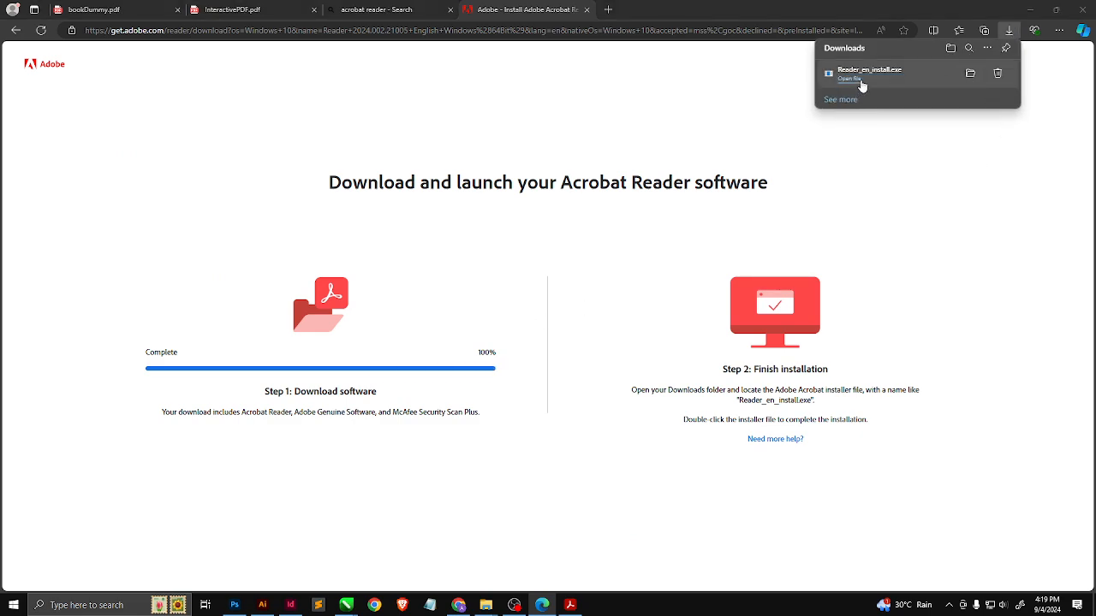
{"action": "left_click", "coordinate": [597, 315]}
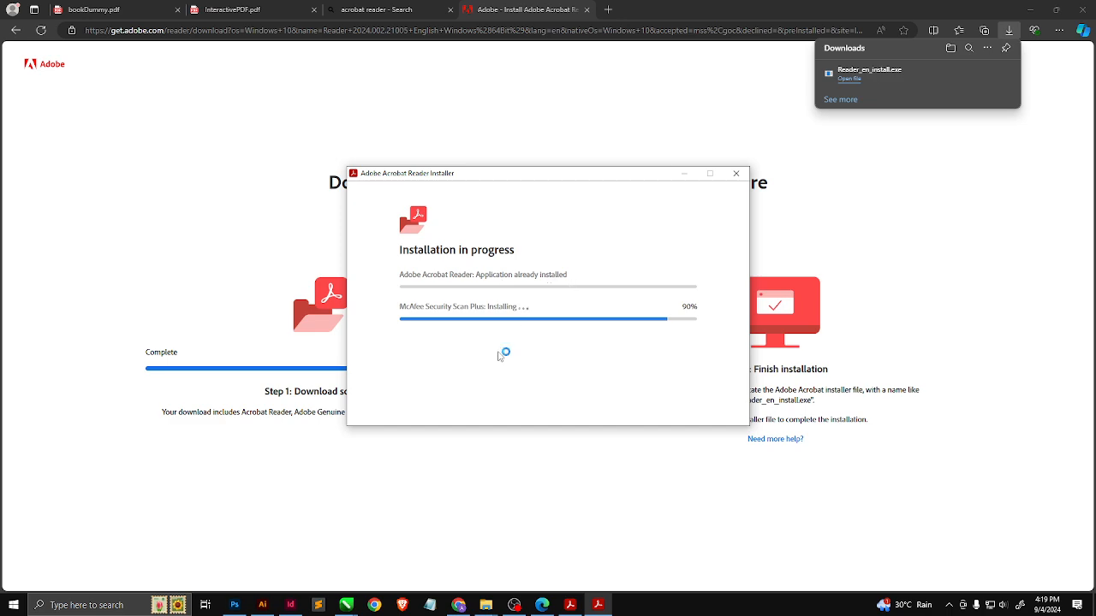
Step: Return to the InteractivePDF file in the 330mfInDesign folder and test its forward and back arrows in Acrobat
{"action": "key", "text": "alt+Tab"}
{"action": "key", "text": "alt+Tab"}
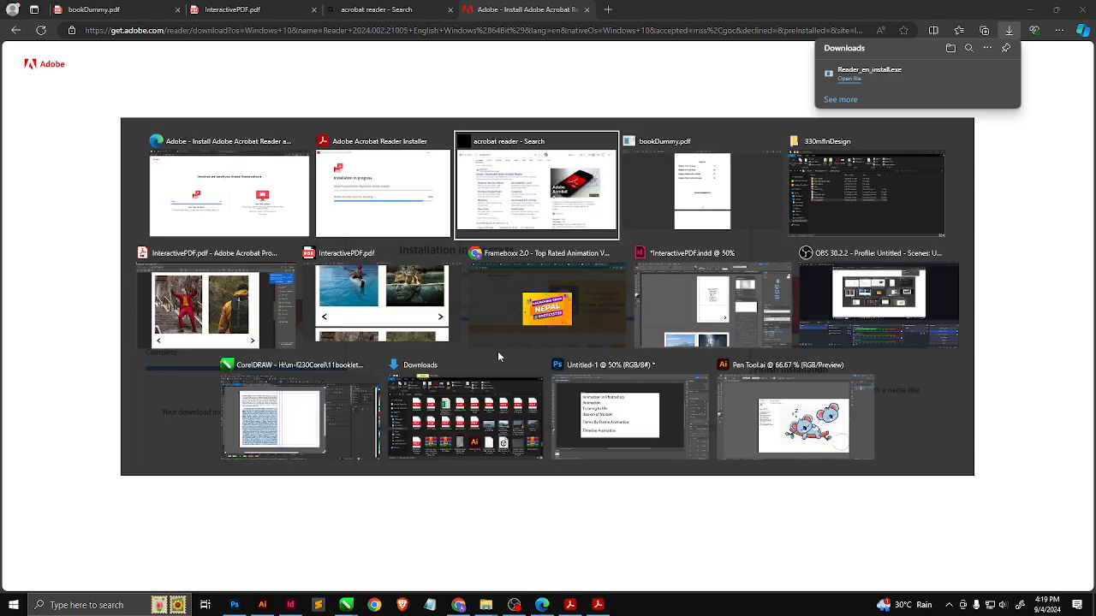
{"action": "key", "text": "alt+Tab"}
{"action": "key", "text": "alt+Tab"}
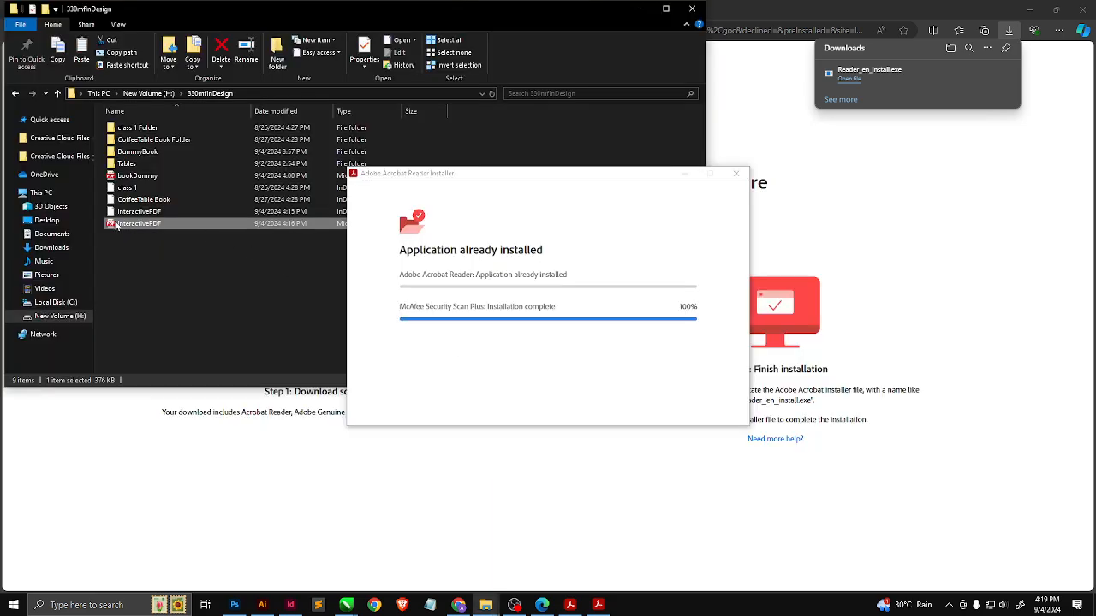
{"action": "right_click", "coordinate": [115, 225]}
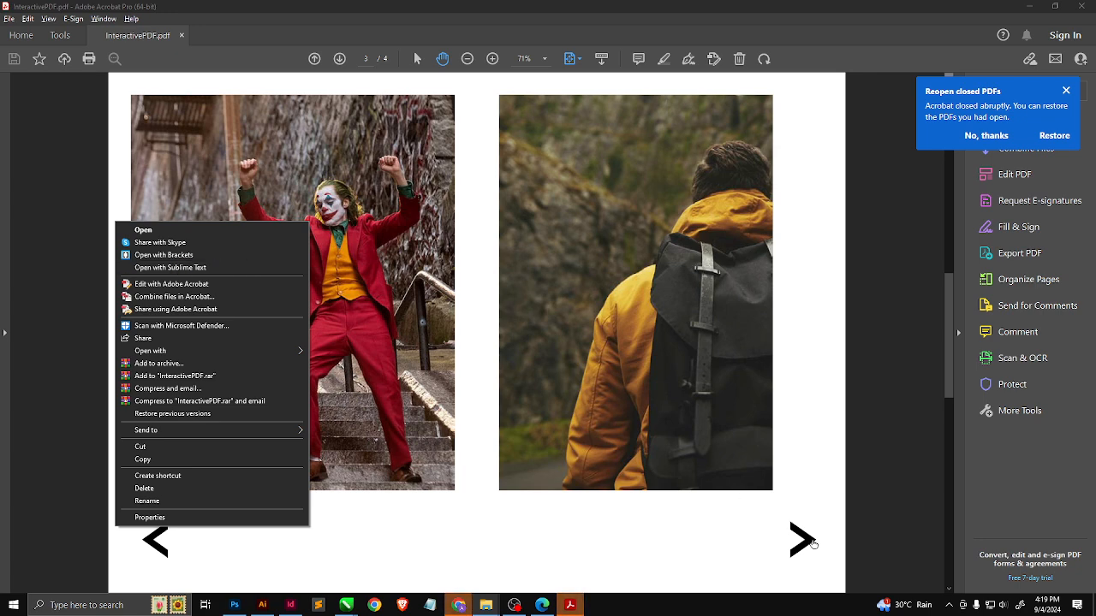
{"action": "left_click", "coordinate": [813, 544]}
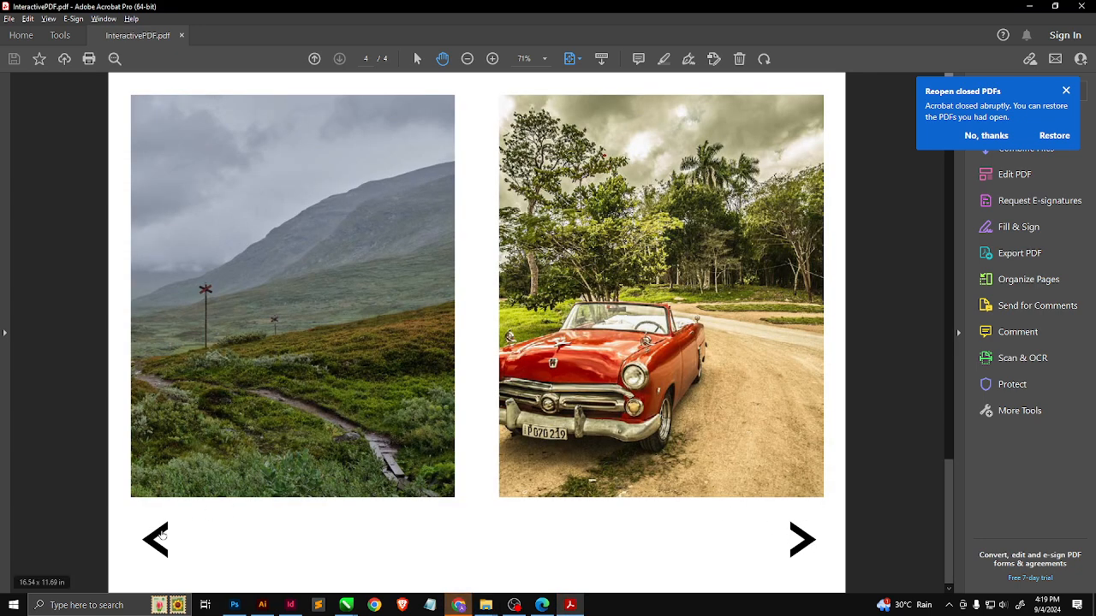
{"action": "left_click", "coordinate": [161, 534]}
Step: Open the InteractivePDF PDF from File Explorer with Adobe Acrobat, chosen in the full app selection dialog
{"action": "key", "text": "alt+Tab"}
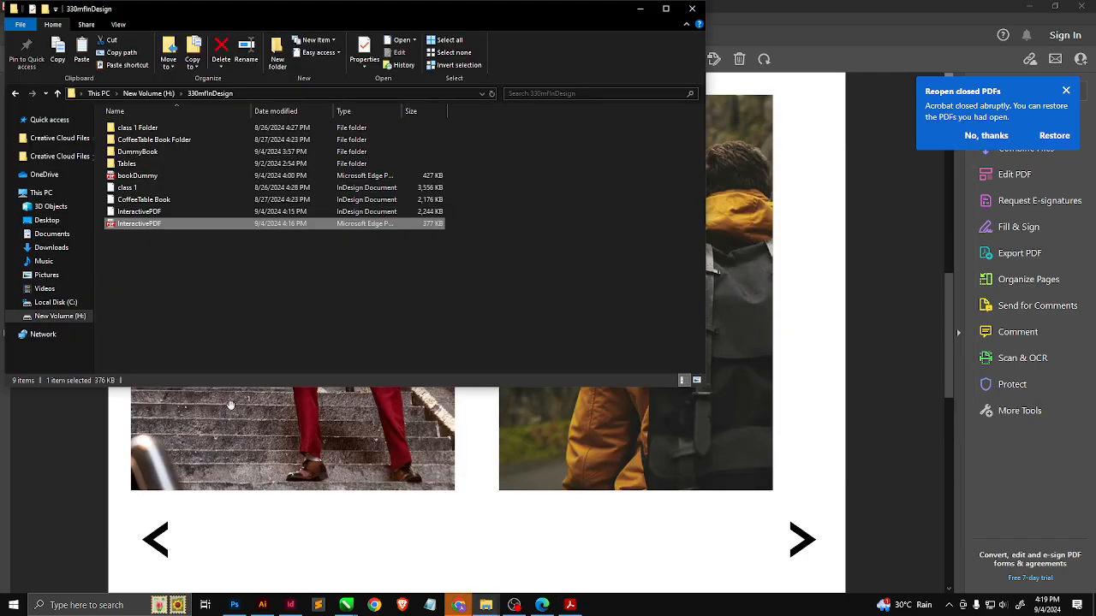
{"action": "right_click", "coordinate": [136, 224]}
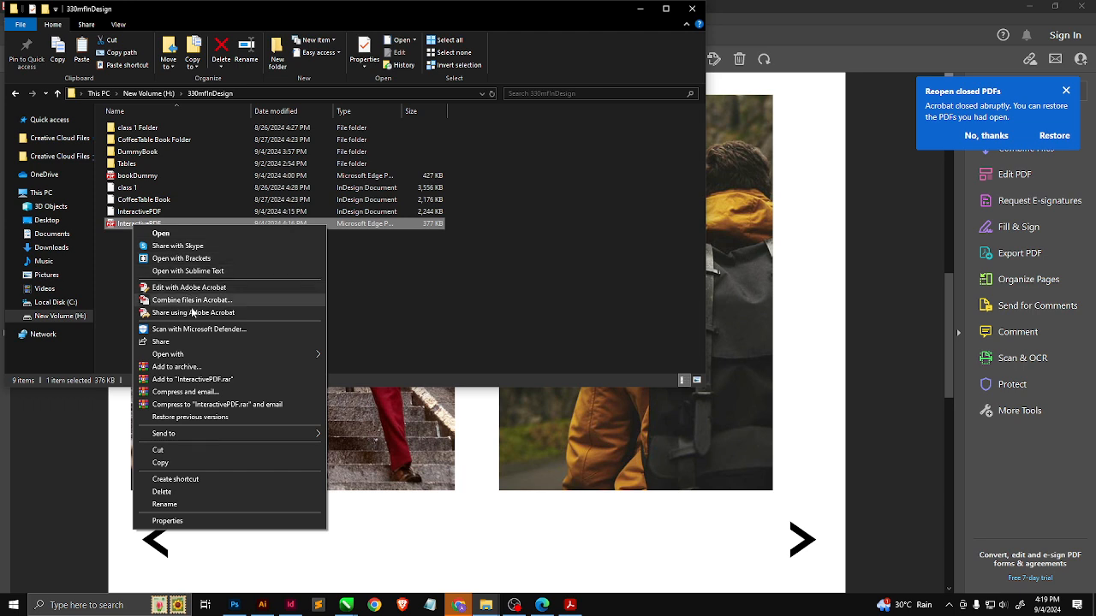
{"action": "mouse_move", "coordinate": [190, 356]}
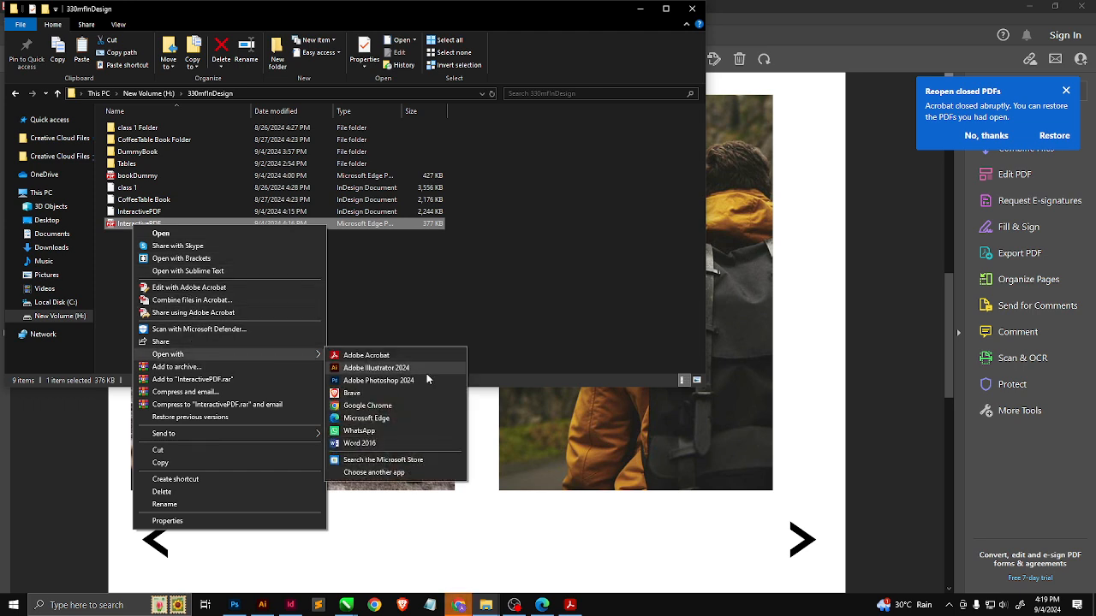
{"action": "left_click", "coordinate": [396, 473]}
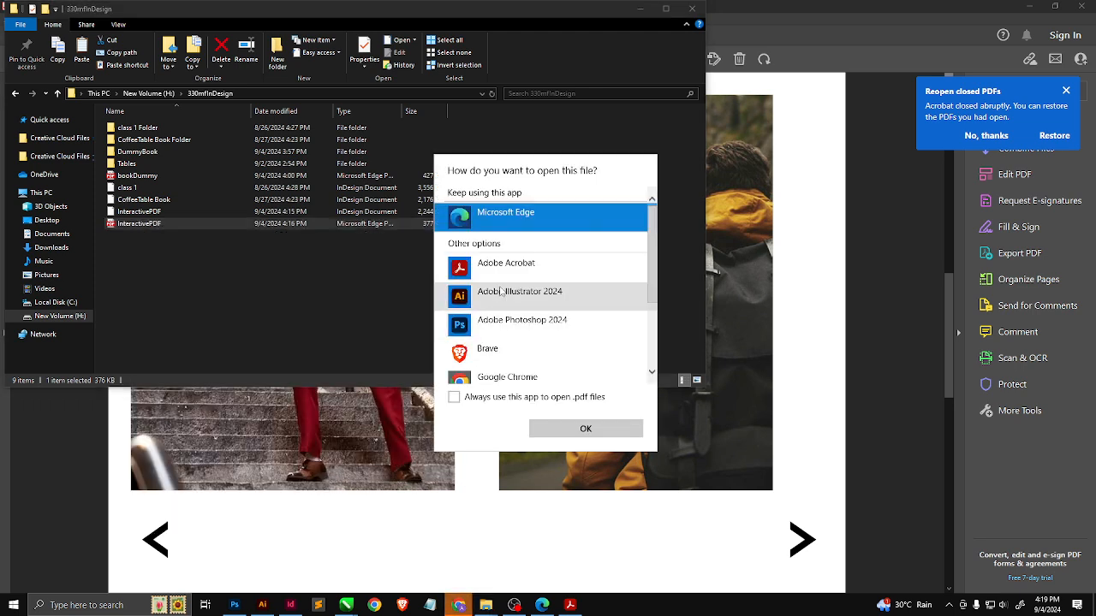
{"action": "left_click", "coordinate": [514, 268]}
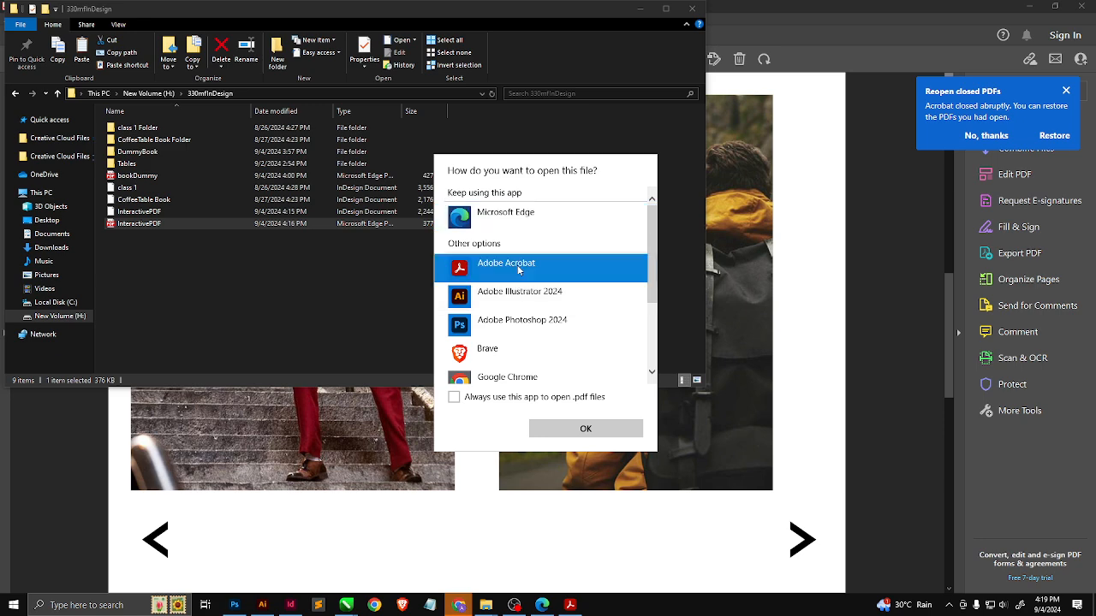
{"action": "left_click", "coordinate": [575, 430]}
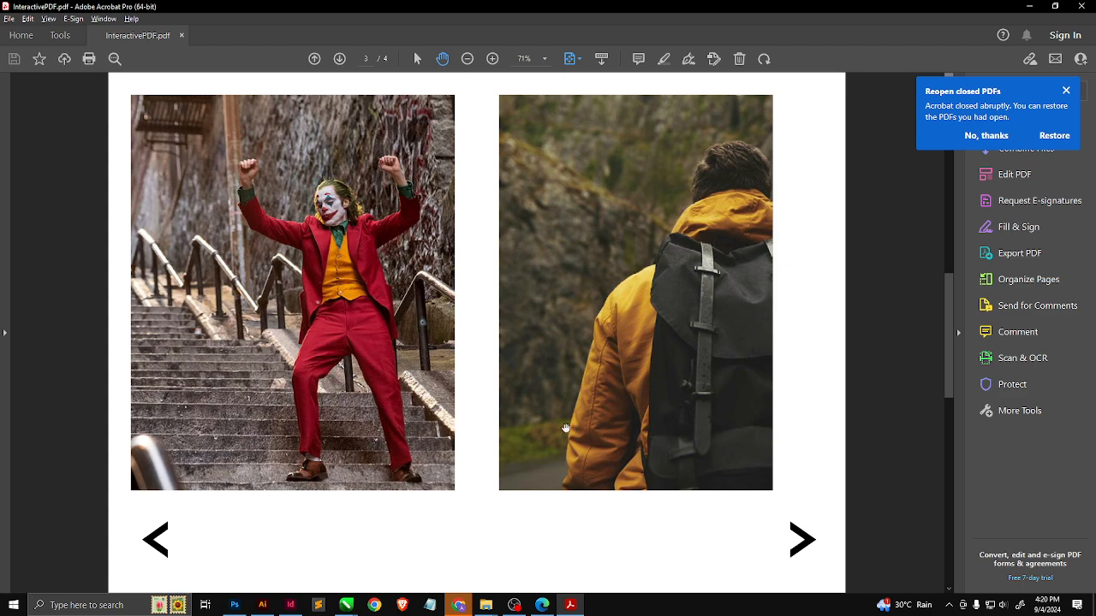
Step: Examine the full list of other apps that File Explorer offers for opening the InteractivePDF PDF
{"action": "key", "text": "alt+Tab"}
{"action": "right_click", "coordinate": [116, 227]}
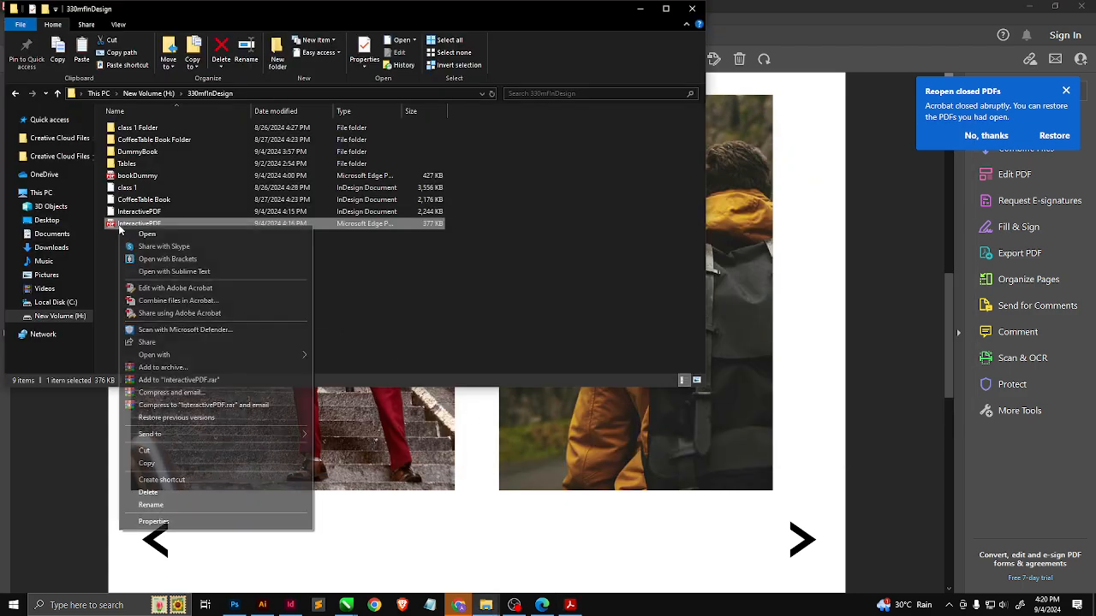
{"action": "mouse_move", "coordinate": [214, 355]}
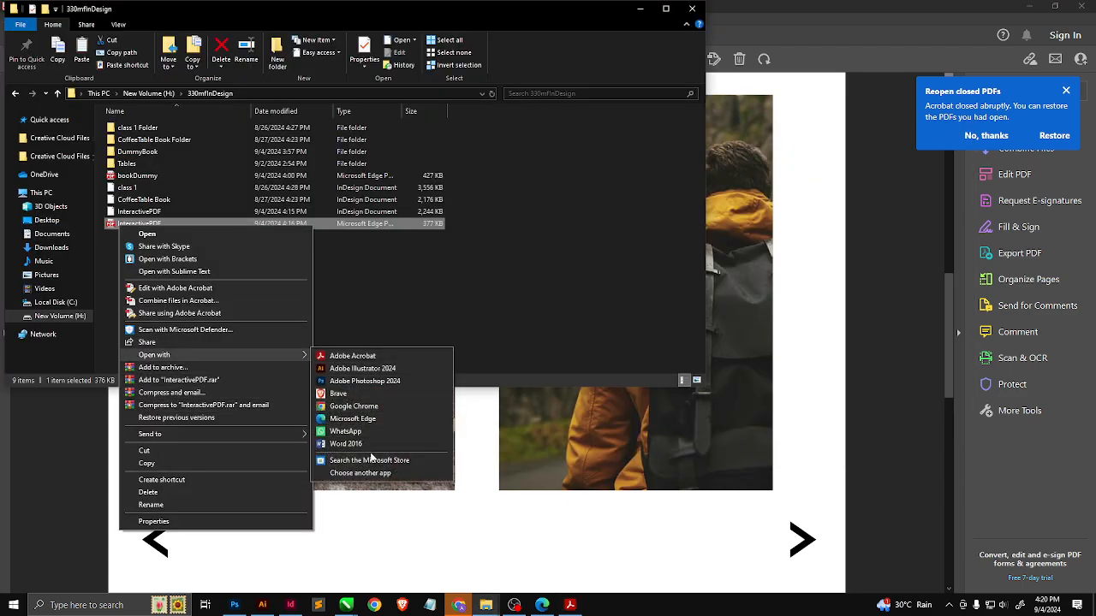
{"action": "left_click", "coordinate": [369, 471]}
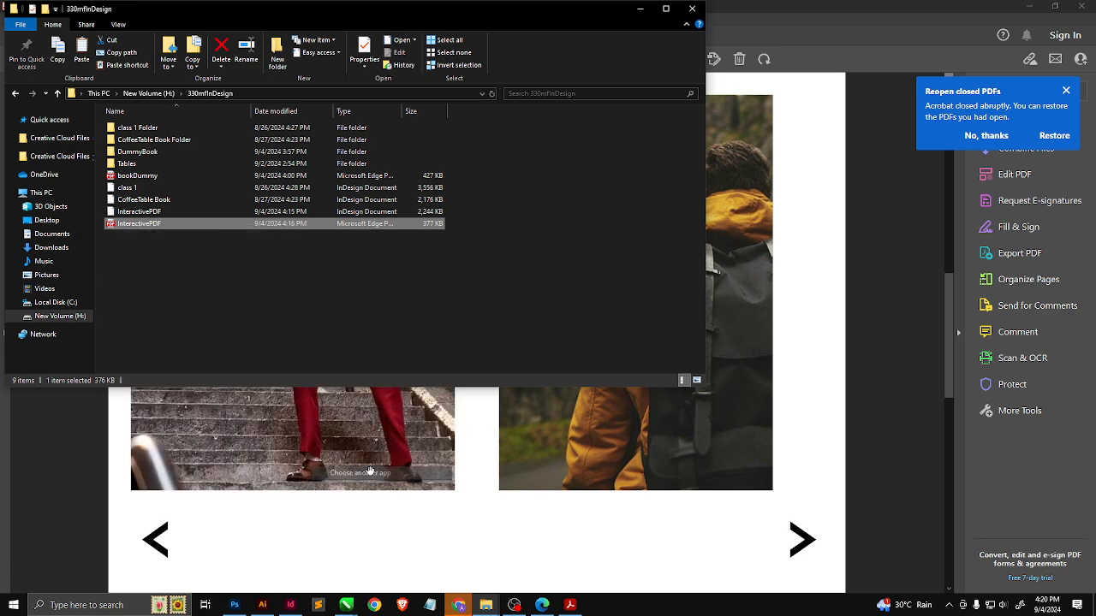
{"action": "scroll", "coordinate": [512, 335], "scroll_direction": "down", "scroll_amount": 2}
{"action": "scroll", "coordinate": [512, 336], "scroll_direction": "down", "scroll_amount": 3}
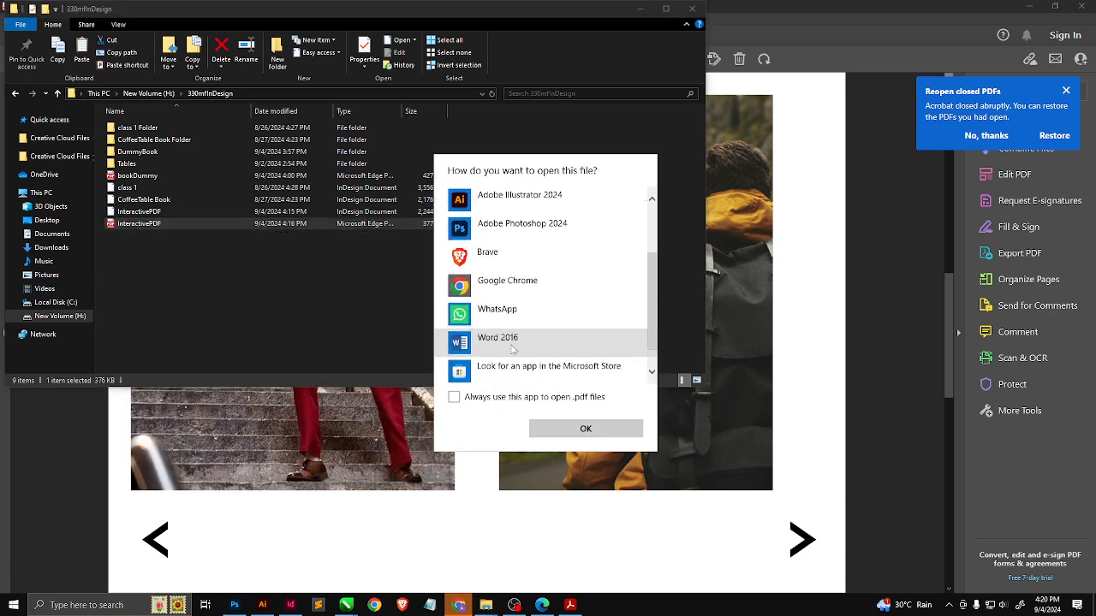
{"action": "scroll", "coordinate": [473, 372], "scroll_direction": "up", "scroll_amount": 5}
{"action": "scroll", "coordinate": [473, 372], "scroll_direction": "down", "scroll_amount": 6}
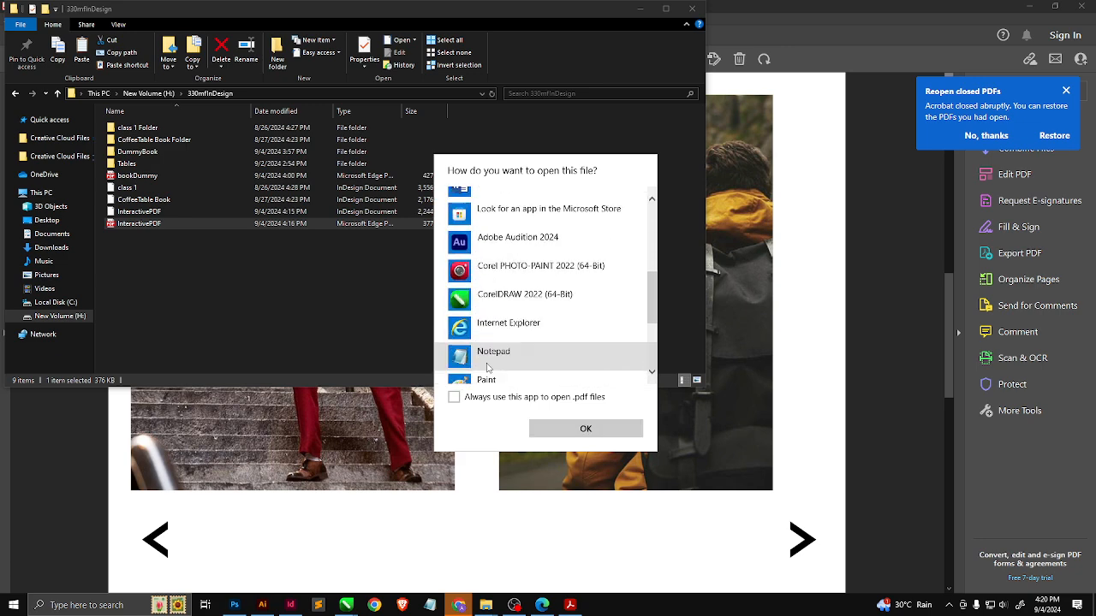
Step: Browse to Program Files > Adobe > Acrobat DC > Acrobat and open the PDF with the Acrobat application
{"action": "left_click", "coordinate": [494, 369]}
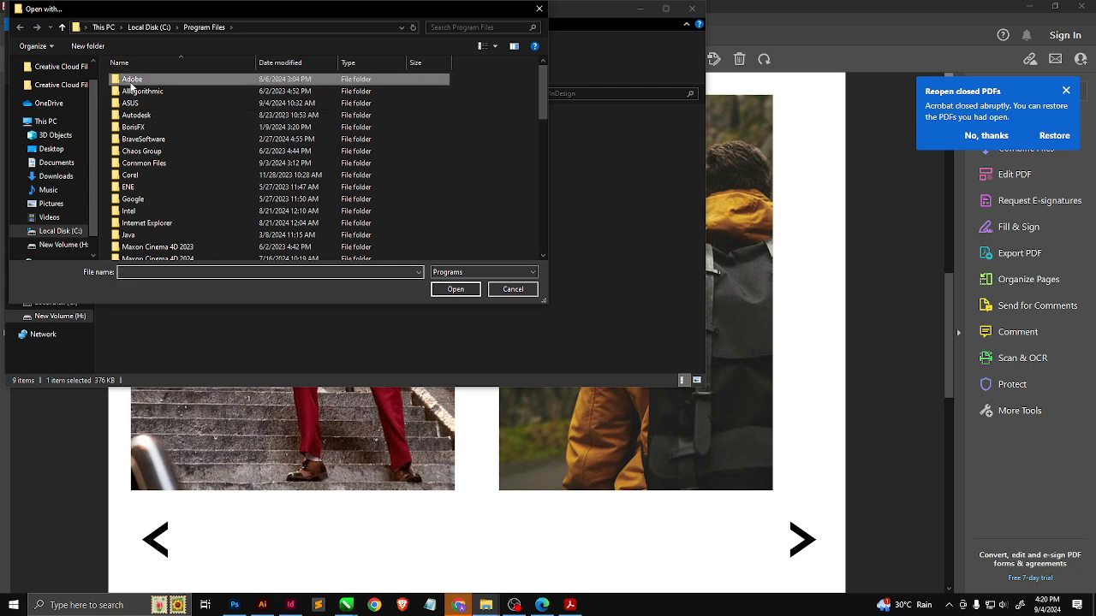
{"action": "double_click", "coordinate": [133, 79]}
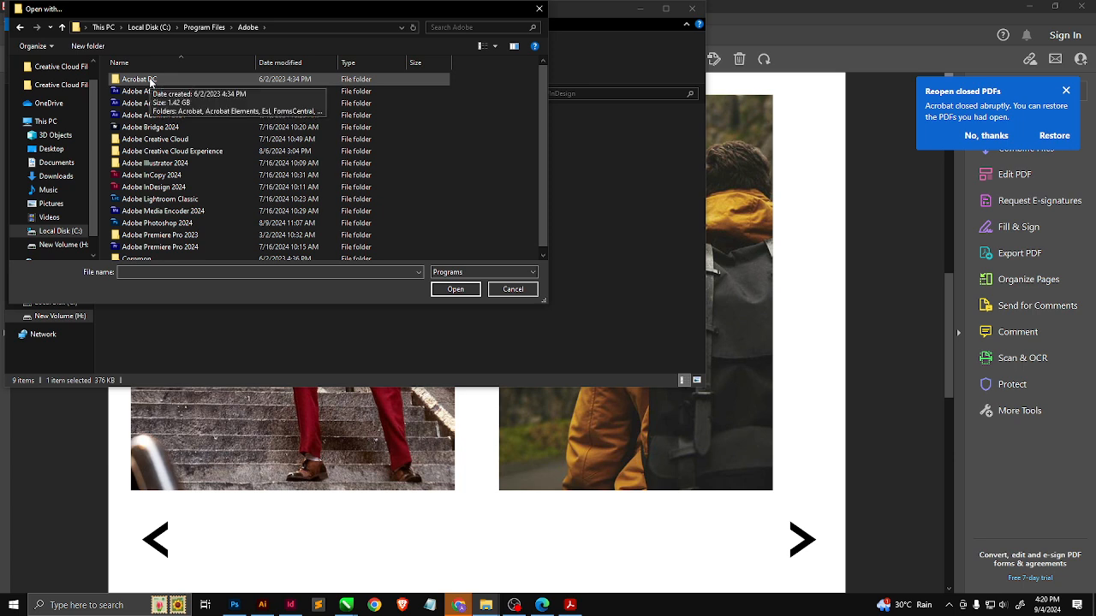
{"action": "double_click", "coordinate": [137, 79]}
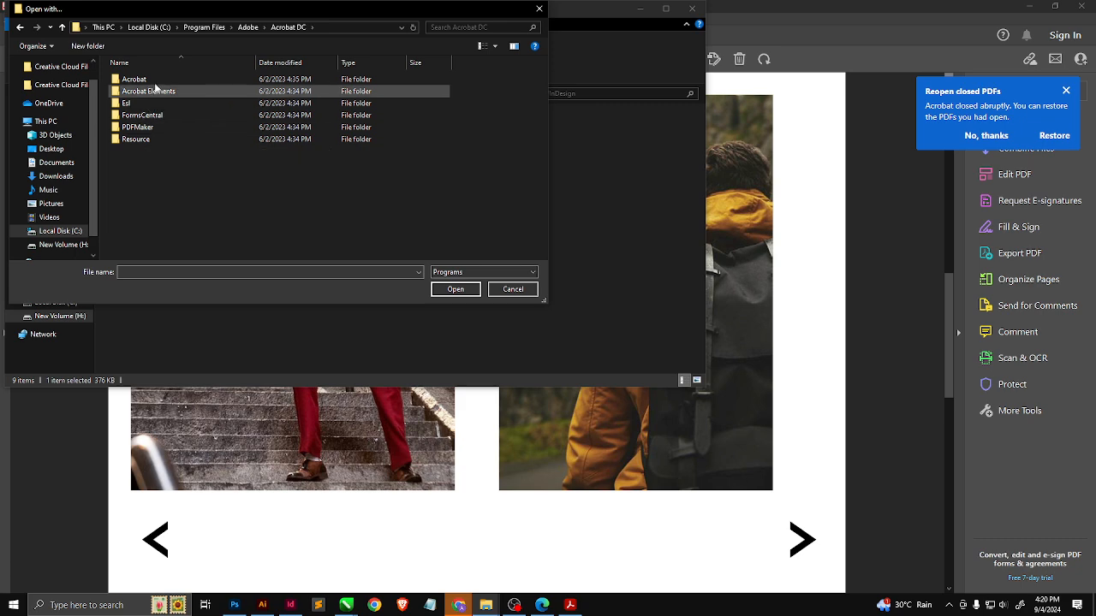
{"action": "double_click", "coordinate": [134, 79]}
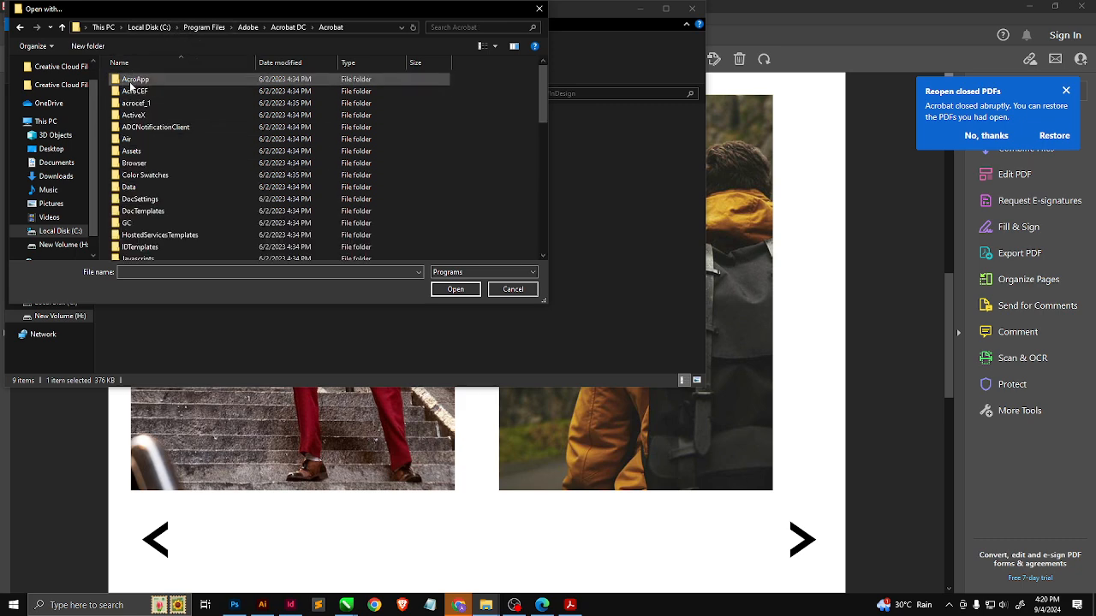
{"action": "scroll", "coordinate": [152, 175], "scroll_direction": "down", "scroll_amount": 5}
{"action": "scroll", "coordinate": [154, 178], "scroll_direction": "down", "scroll_amount": 3}
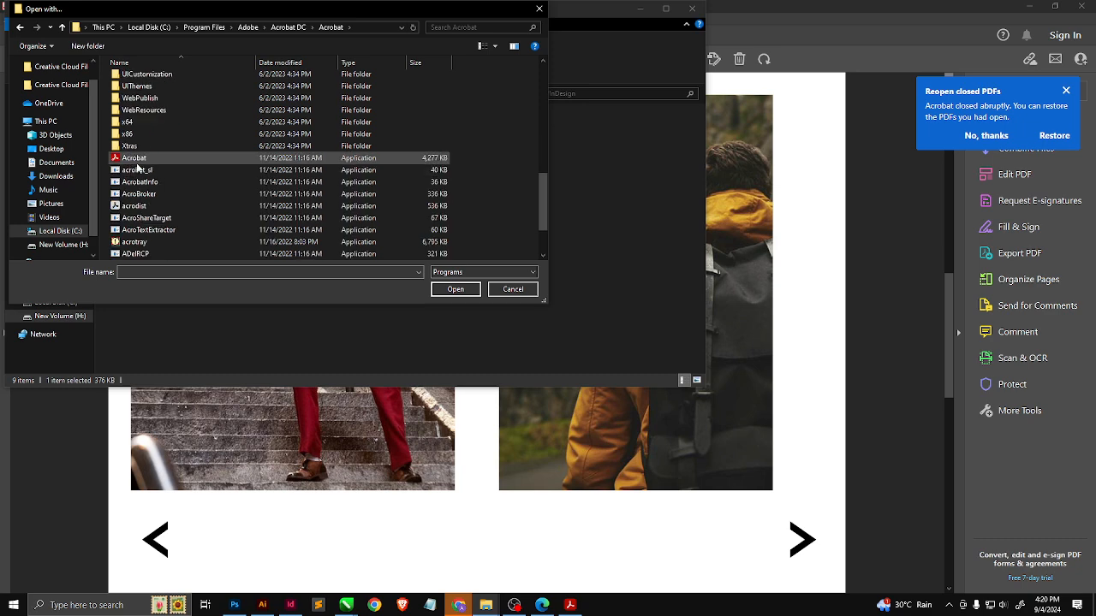
{"action": "double_click", "coordinate": [135, 158]}
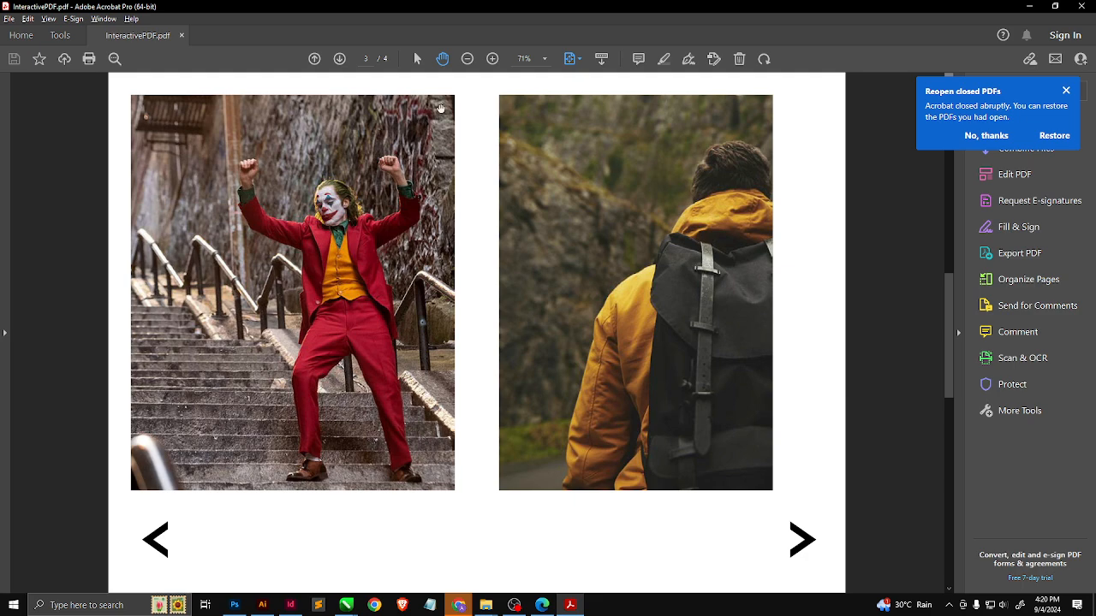
{"action": "left_click", "coordinate": [73, 18]}
{"action": "mouse_move", "coordinate": [58, 24]}
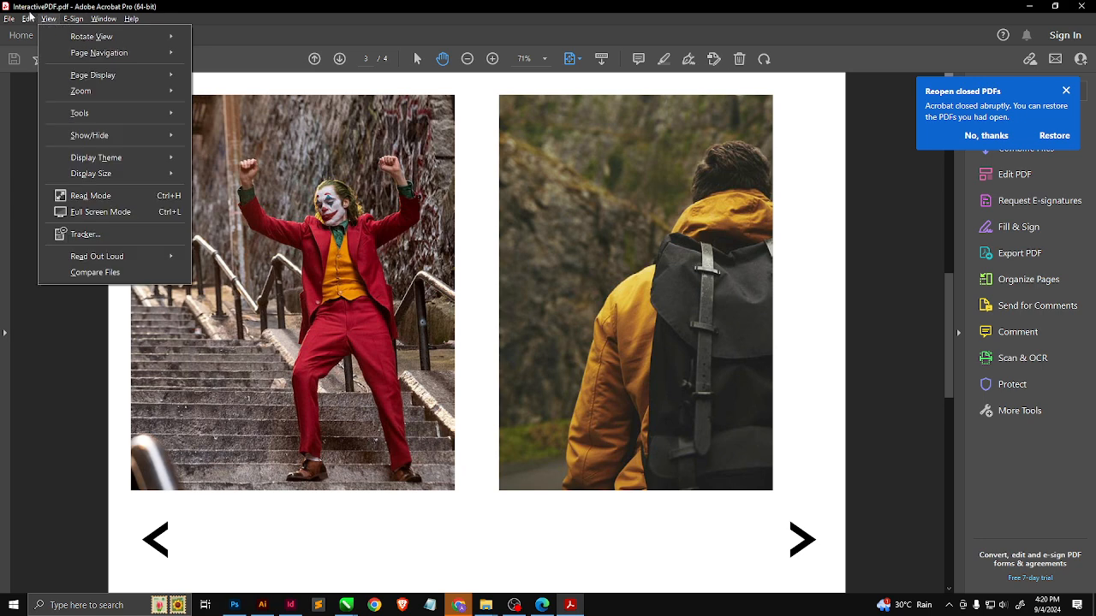
{"action": "key", "text": "alt+Tab"}
{"action": "key", "text": "alt+Tab"}
{"action": "key", "text": "alt+Tab"}
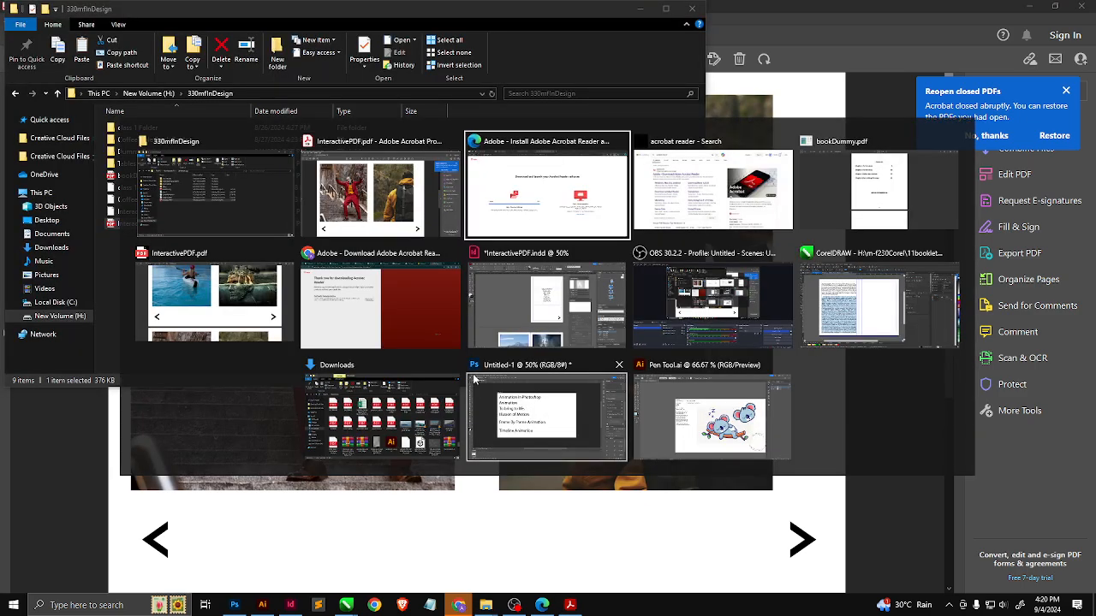
{"action": "key", "text": "alt+Tab"}
{"action": "key", "text": "alt+Tab"}
{"action": "key", "text": "alt+Tab"}
{"action": "key", "text": "alt+Tab"}
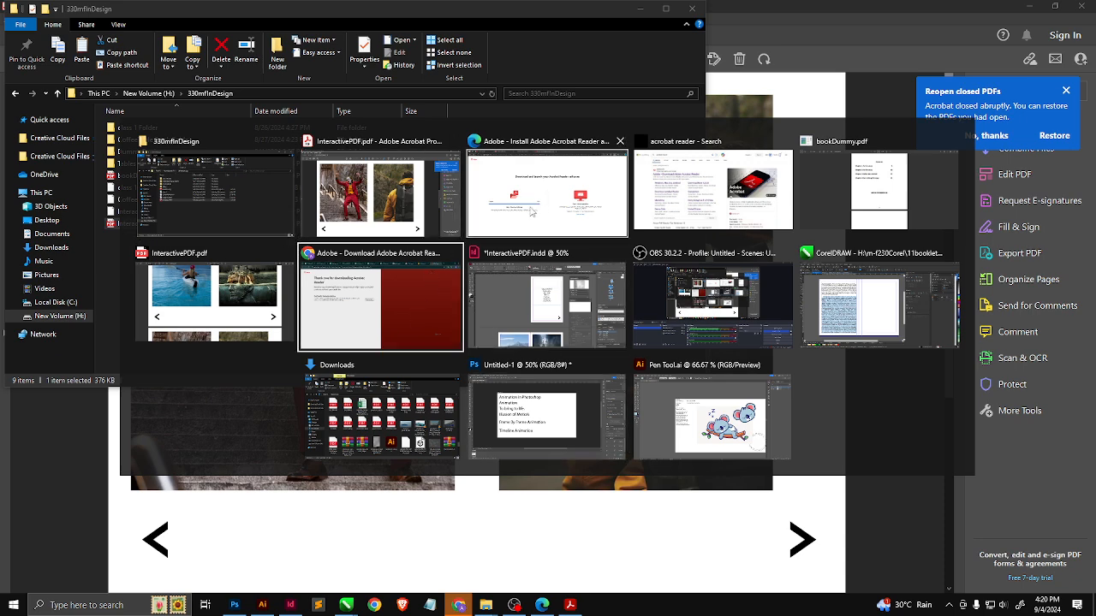
Step: Return to the PDF in Acrobat and test the forward arrow button on page 3
{"action": "left_click", "coordinate": [745, 540]}
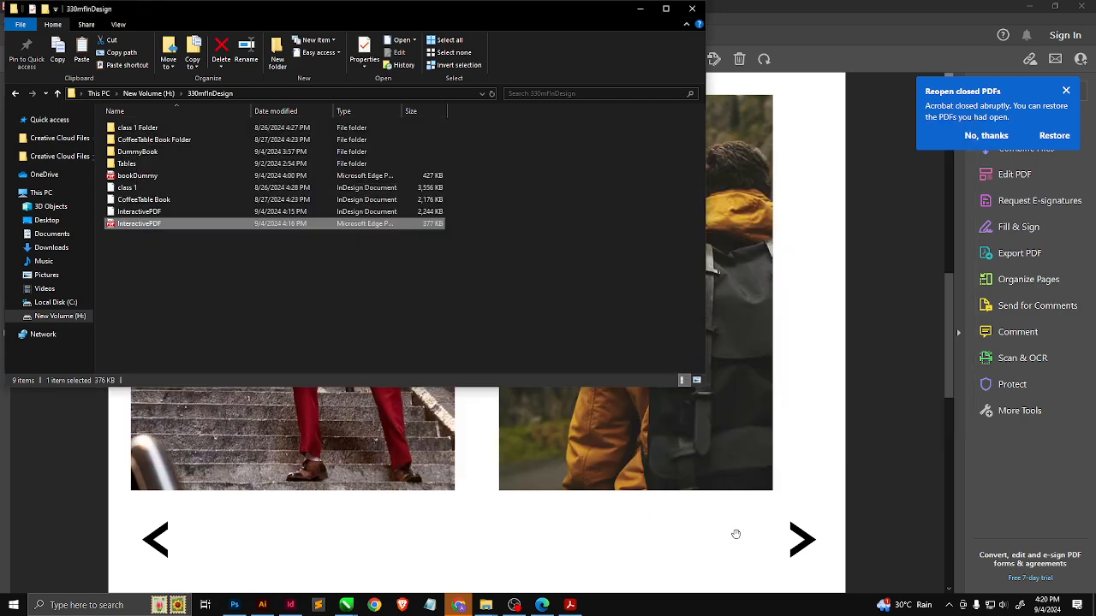
{"action": "left_click", "coordinate": [738, 533]}
{"action": "left_click", "coordinate": [808, 543]}
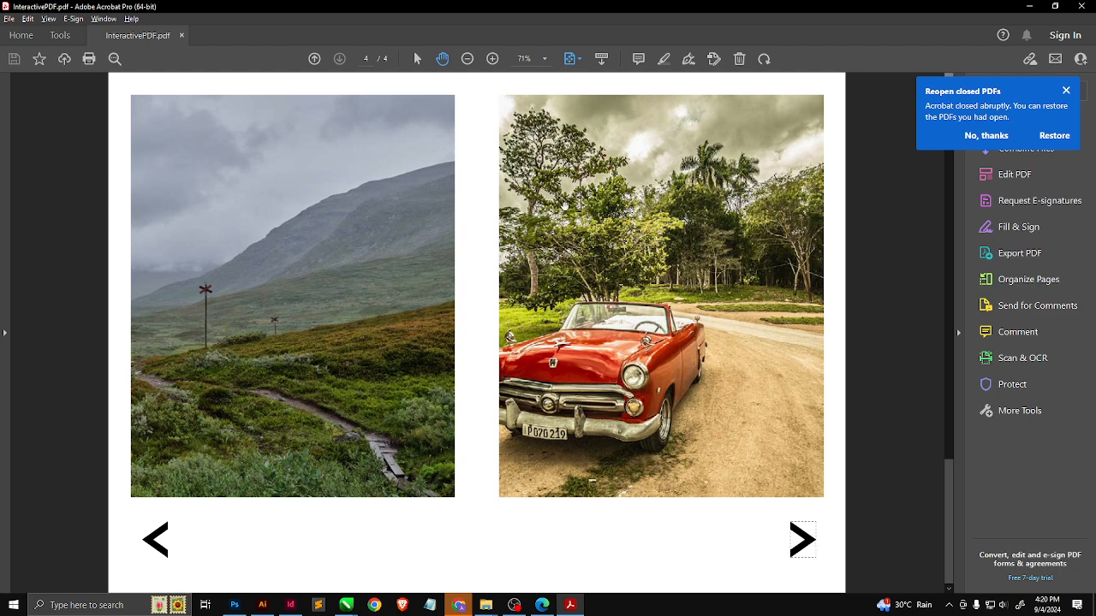
Step: Switch from Acrobat to the InteractivePDF document in InDesign
{"action": "key", "text": "alt+Tab"}
{"action": "key", "text": "alt+Tab"}
{"action": "key", "text": "Tab"}
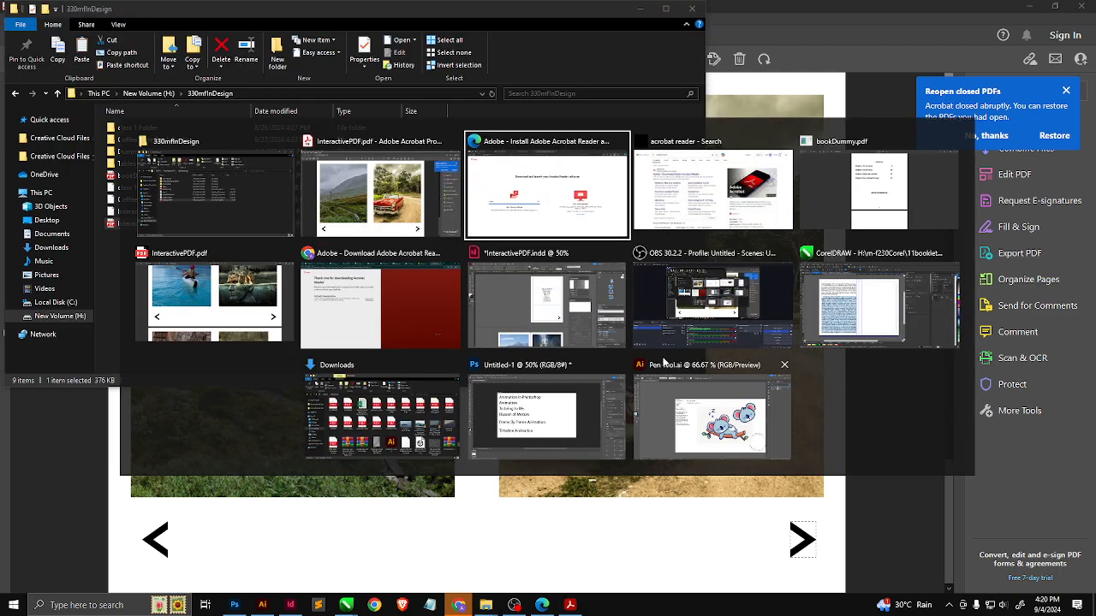
{"action": "key", "text": "alt+Tab"}
{"action": "key", "text": "alt+Tab"}
{"action": "key", "text": "alt+Tab"}
{"action": "key", "text": "alt+Tab"}
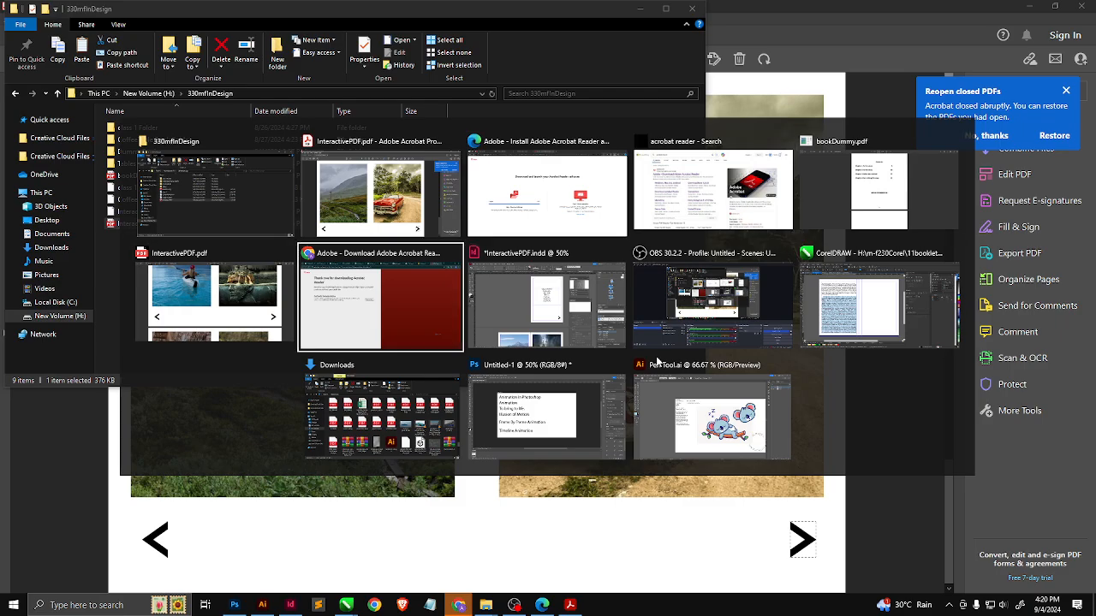
{"action": "key", "text": "alt+Tab"}
Step: Choose EPUB (Fixed Layout) as the export format for the InteractivePDF document, then leave its export options without exporting
{"action": "left_click", "coordinate": [61, 9]}
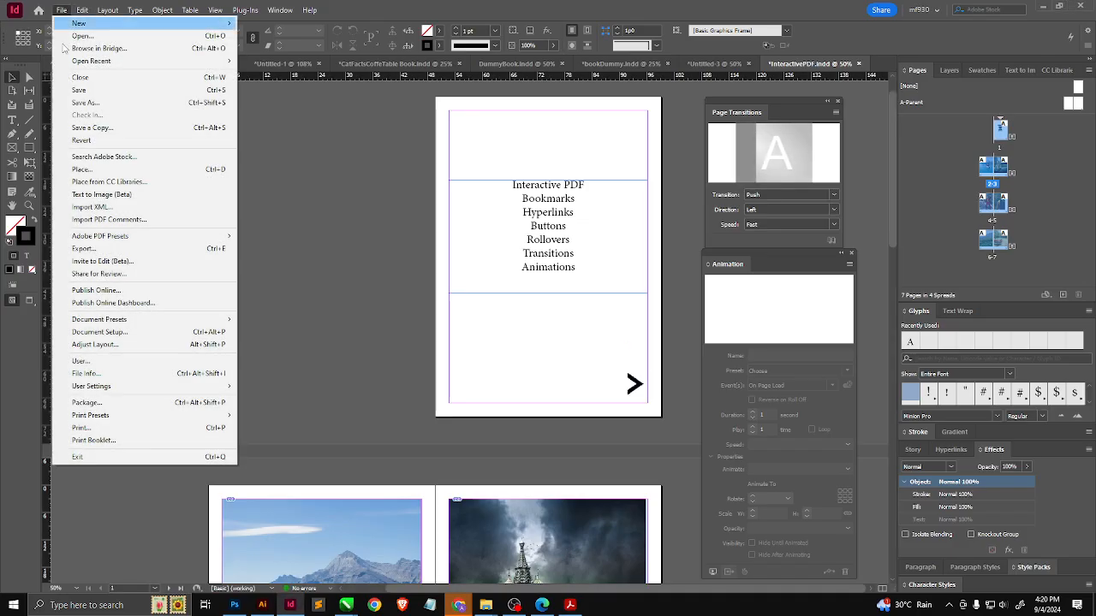
{"action": "left_click", "coordinate": [127, 248]}
{"action": "left_click", "coordinate": [422, 375]}
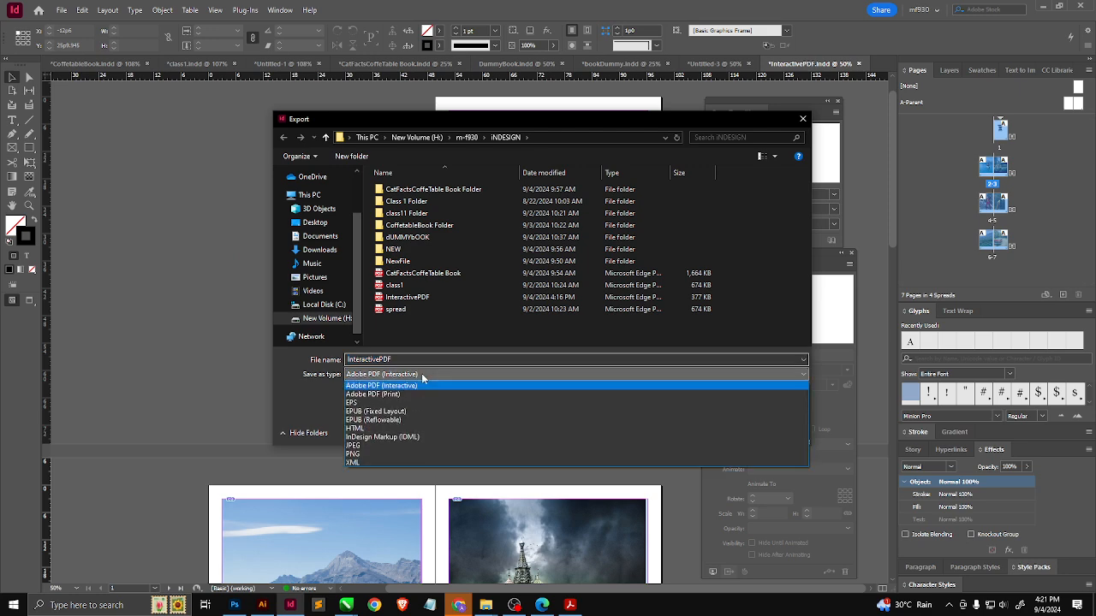
{"action": "left_click", "coordinate": [397, 411]}
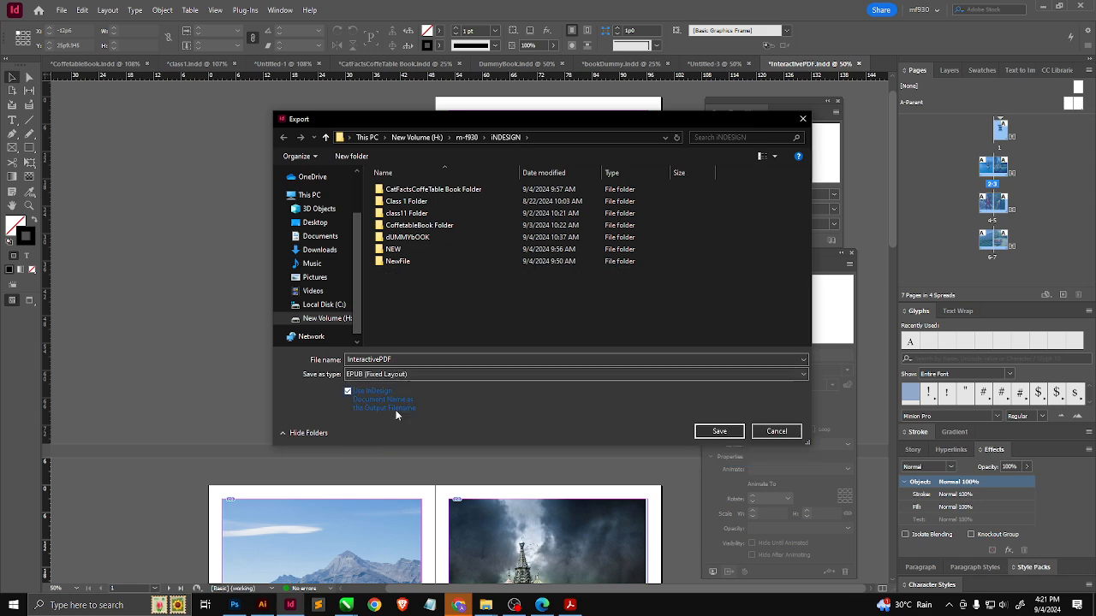
{"action": "left_click", "coordinate": [719, 432]}
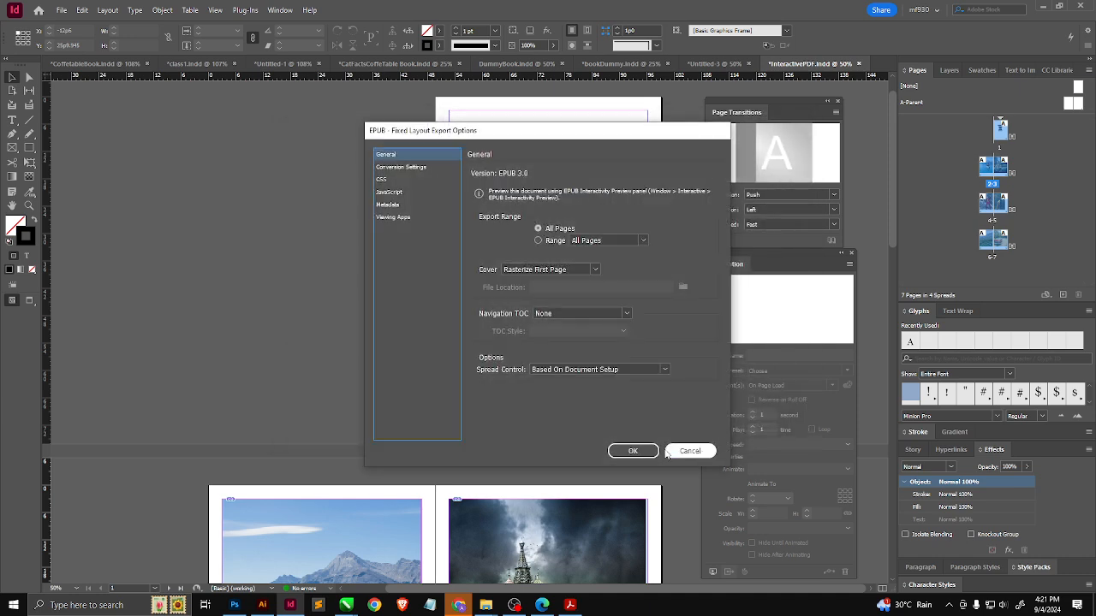
{"action": "left_click", "coordinate": [690, 451]}
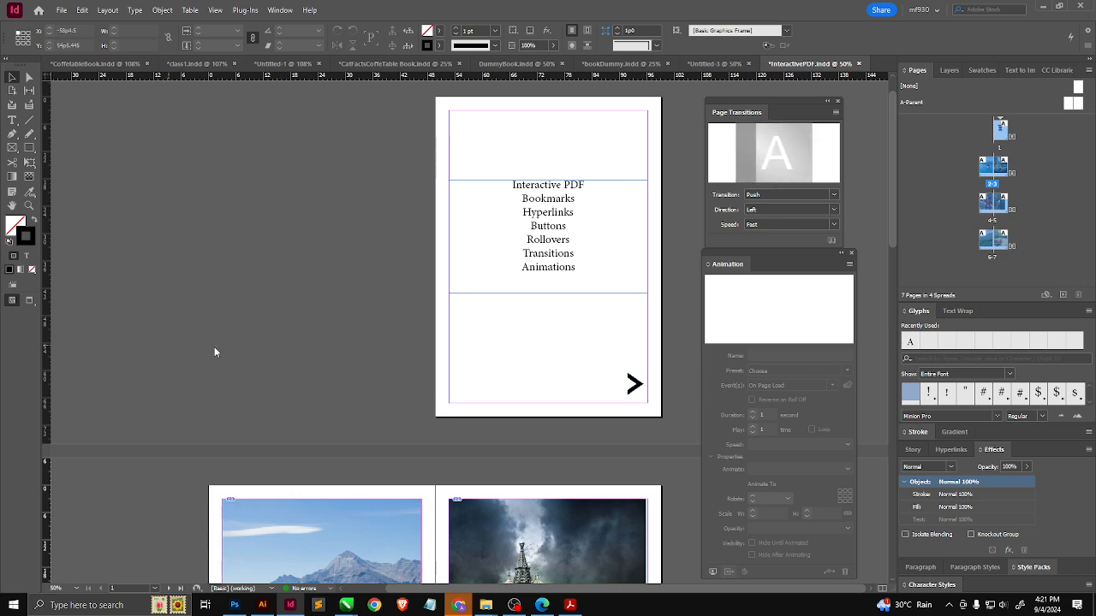
Step: Start exporting InteractivePDF as a fixed-layout EPUB into the 330mfInDesign folder on New Volume (H:)
{"action": "key", "text": "ctrl+e"}
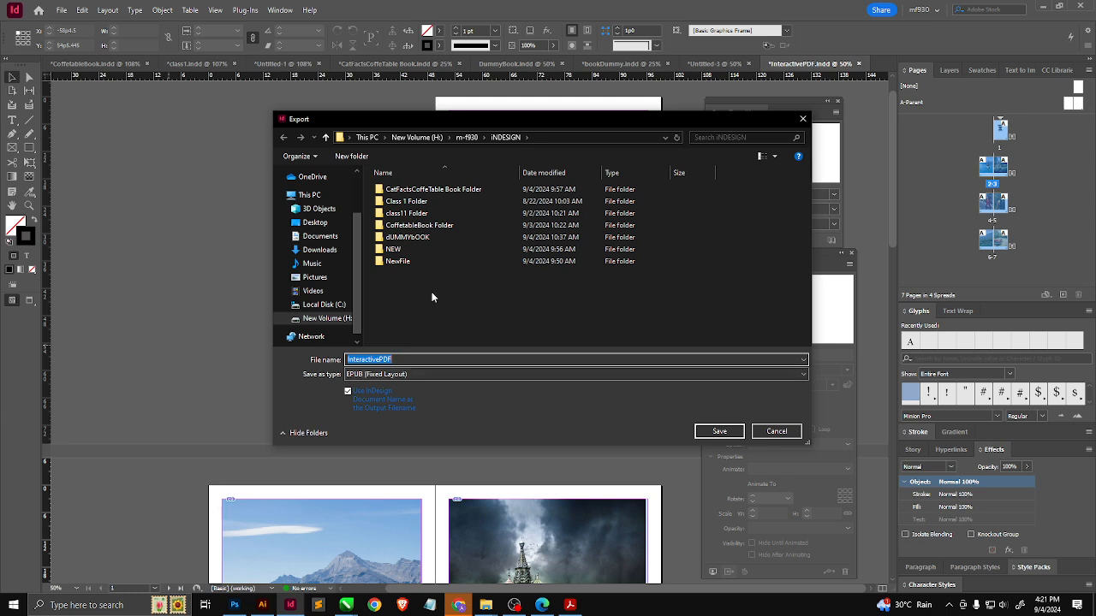
{"action": "left_click", "coordinate": [466, 137]}
{"action": "left_click", "coordinate": [436, 138]}
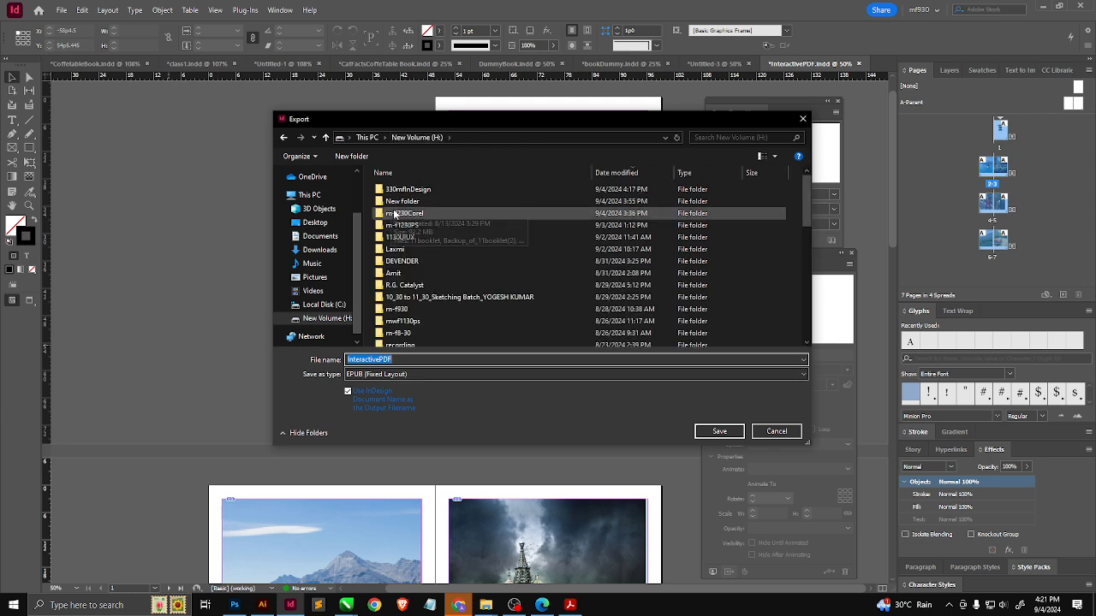
{"action": "left_click", "coordinate": [398, 213]}
{"action": "double_click", "coordinate": [411, 194]}
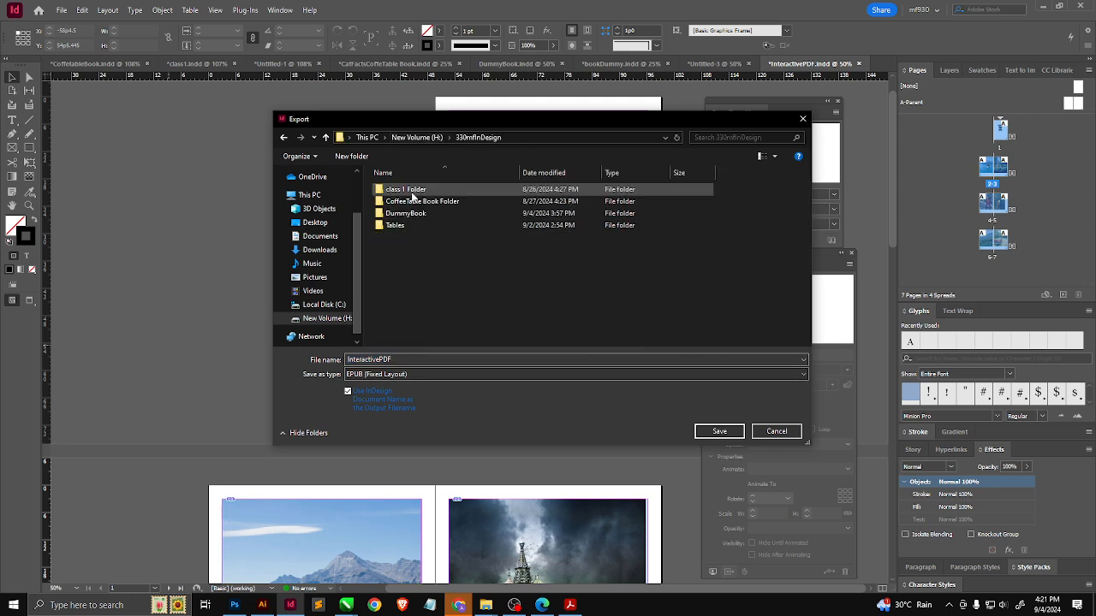
{"action": "double_click", "coordinate": [446, 360]}
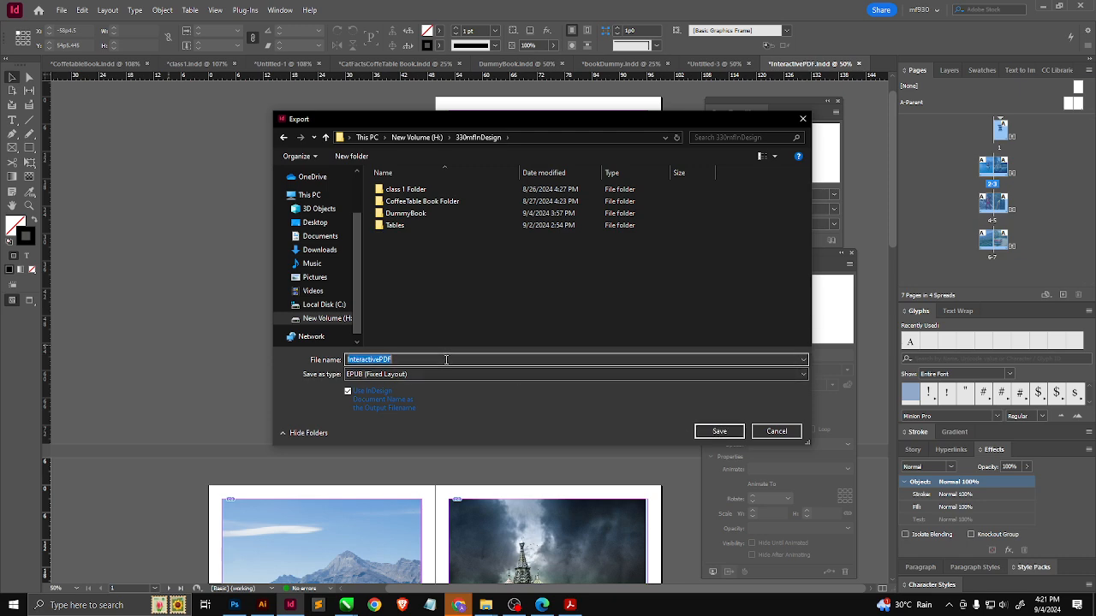
{"action": "left_click", "coordinate": [711, 432]}
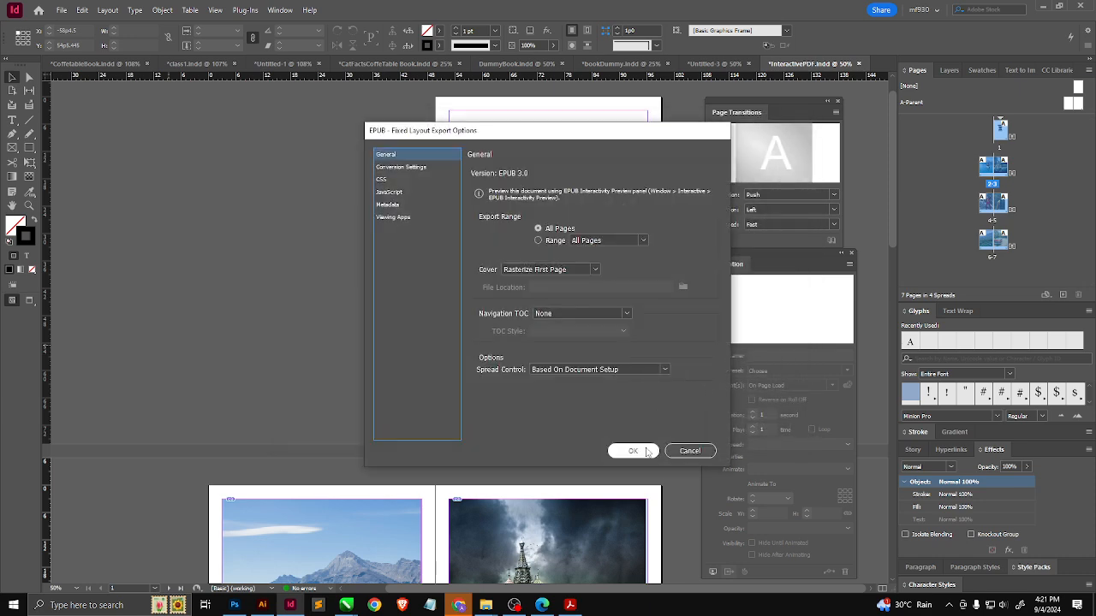
Step: Review the CSS, JavaScript, Metadata, Viewing Apps, Conversion Settings and General export options, and export all pages to the fixed-layout EPUB
{"action": "left_click", "coordinate": [383, 179]}
{"action": "left_click", "coordinate": [388, 193]}
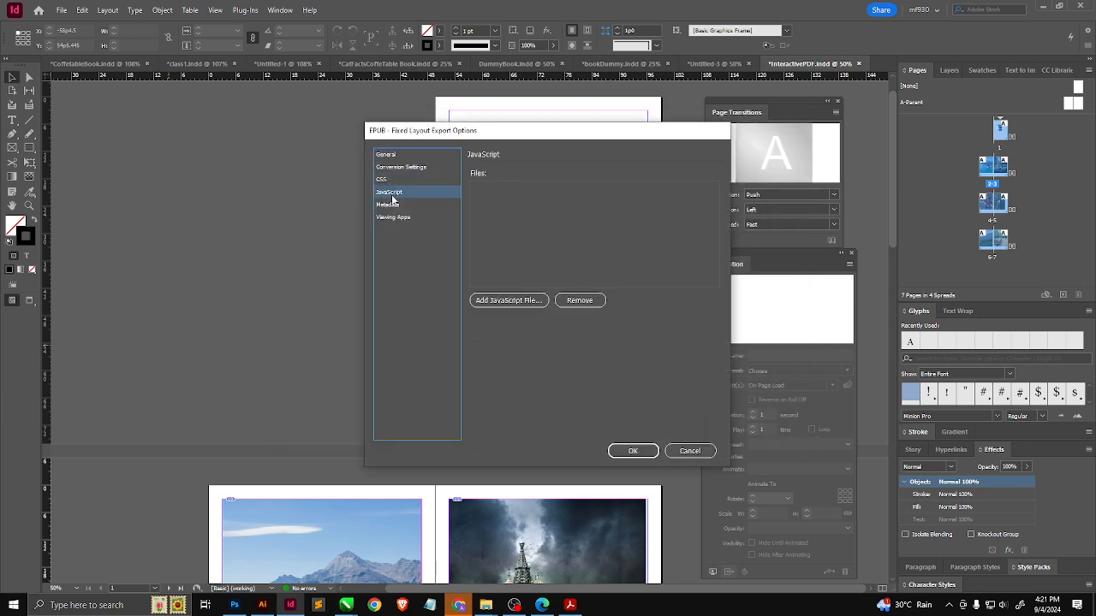
{"action": "left_click", "coordinate": [390, 204]}
{"action": "left_click", "coordinate": [393, 217]}
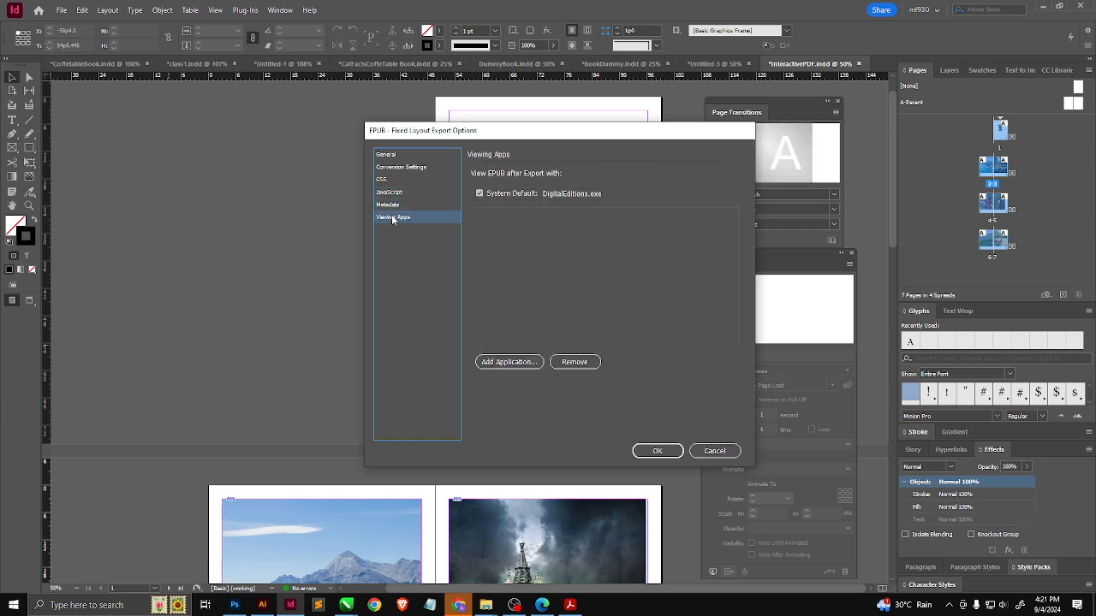
{"action": "left_click", "coordinate": [396, 167]}
{"action": "left_click", "coordinate": [387, 155]}
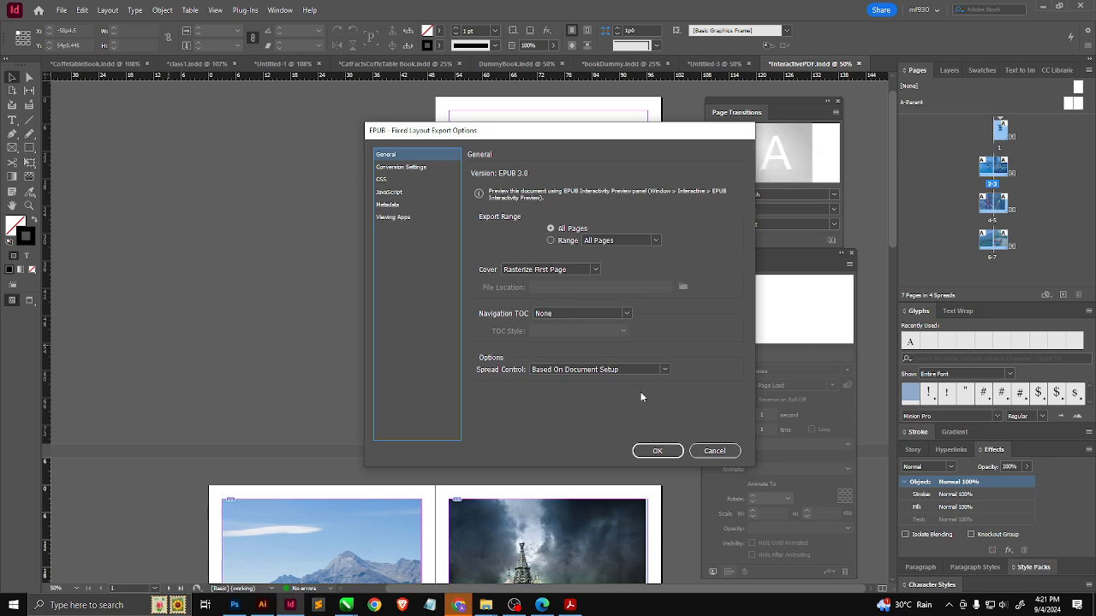
{"action": "left_click", "coordinate": [657, 448]}
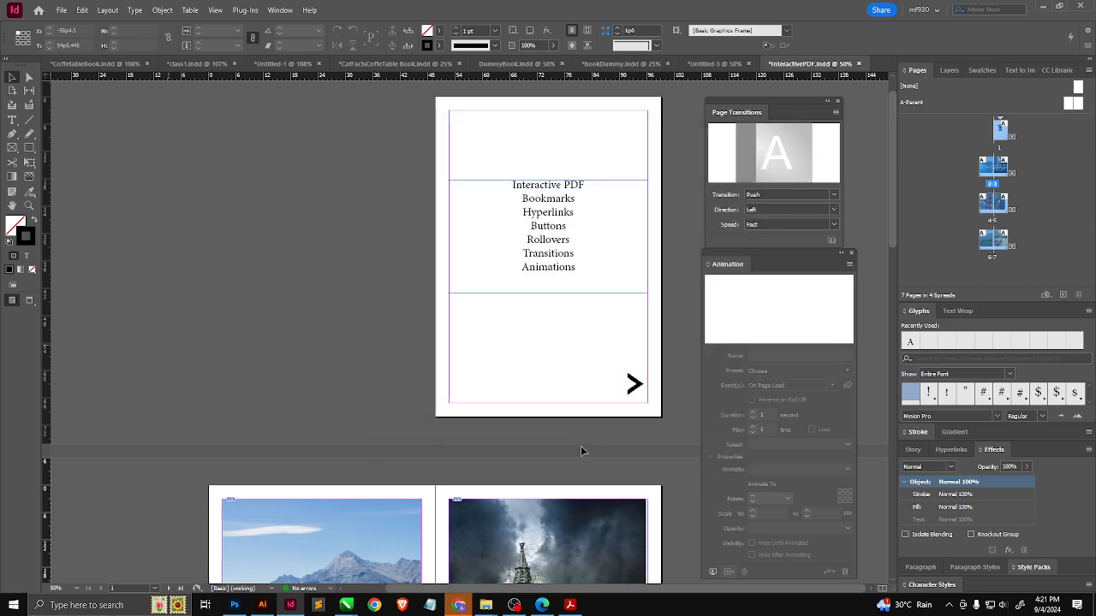
Step: Switch to the exported EPUB in Adobe Digital Editions, test the first page's forward arrow and advance to the next spread
{"action": "key", "text": "alt+Tab"}
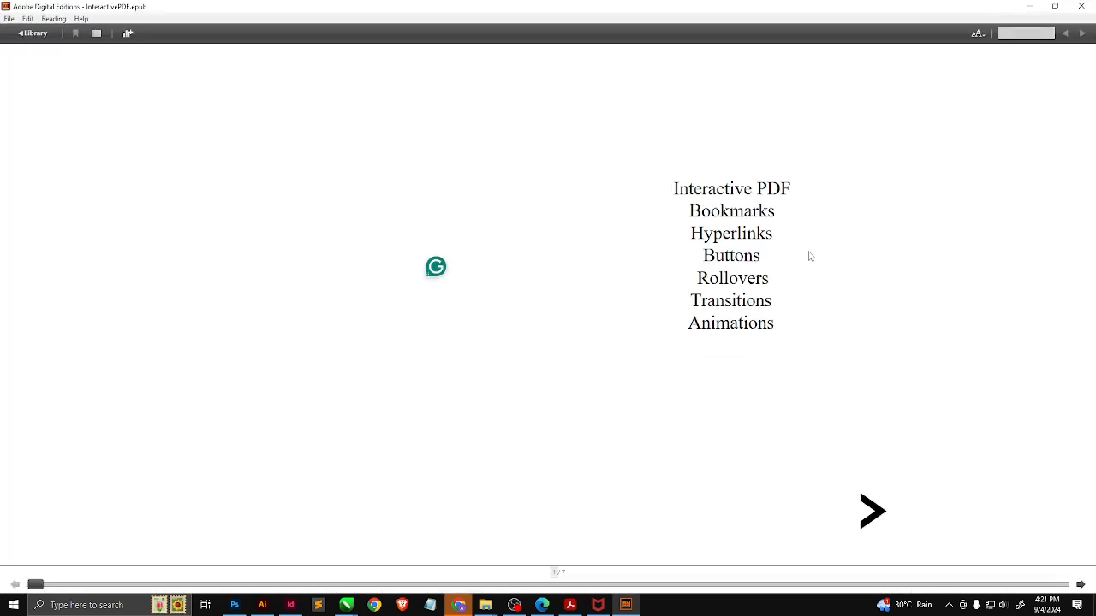
{"action": "left_click", "coordinate": [876, 506]}
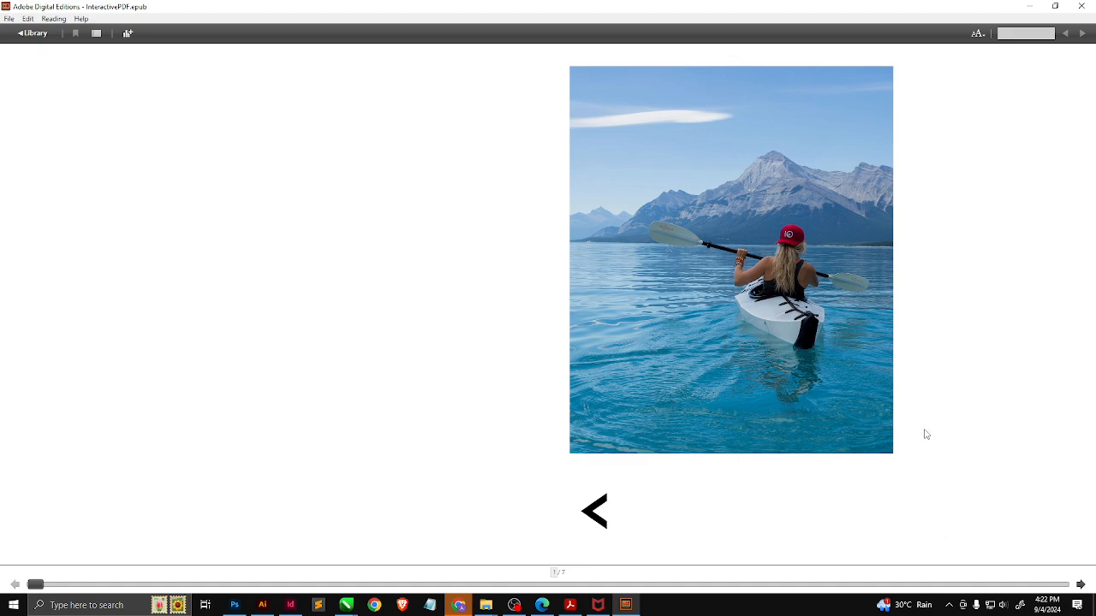
{"action": "key", "text": "Right"}
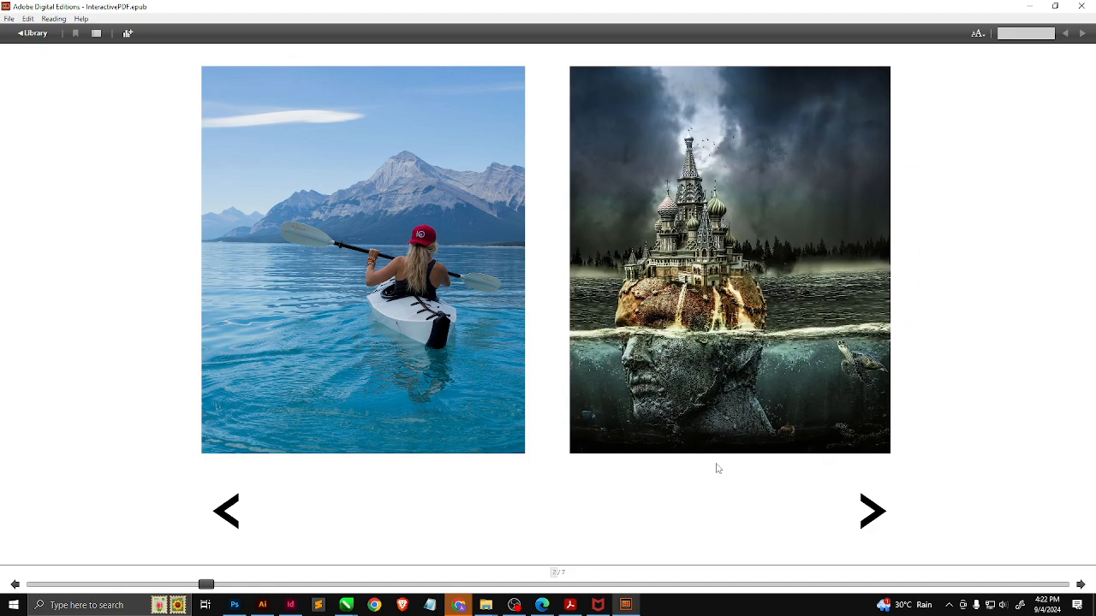
Step: Test the forward and back arrow buttons on both pages of the kayak spread in the EPUB and inspect it at different zooms
{"action": "left_click", "coordinate": [868, 512]}
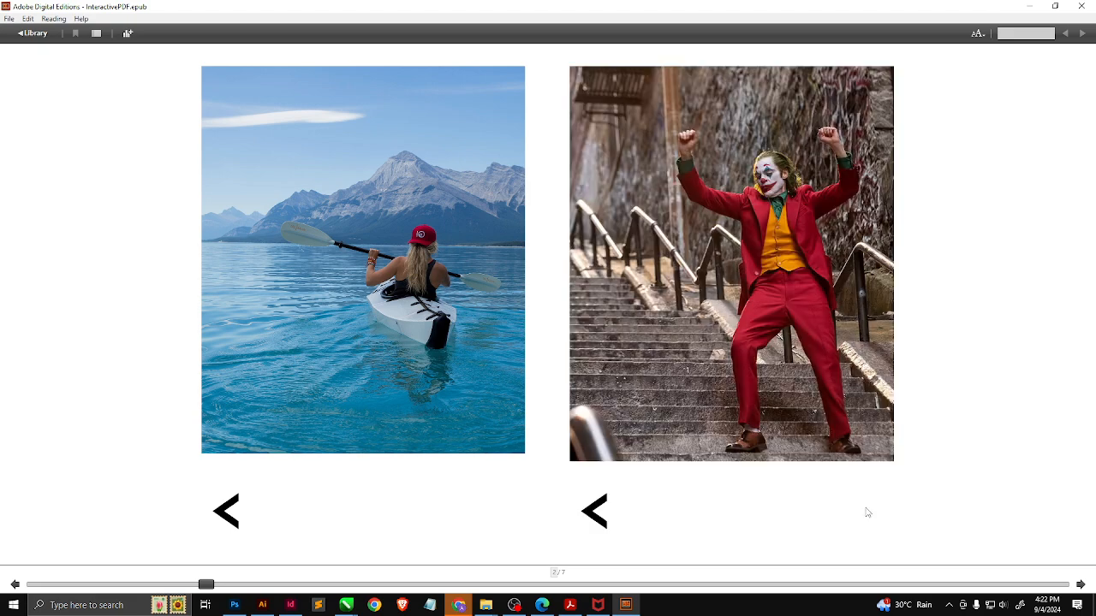
{"action": "left_click", "coordinate": [593, 513]}
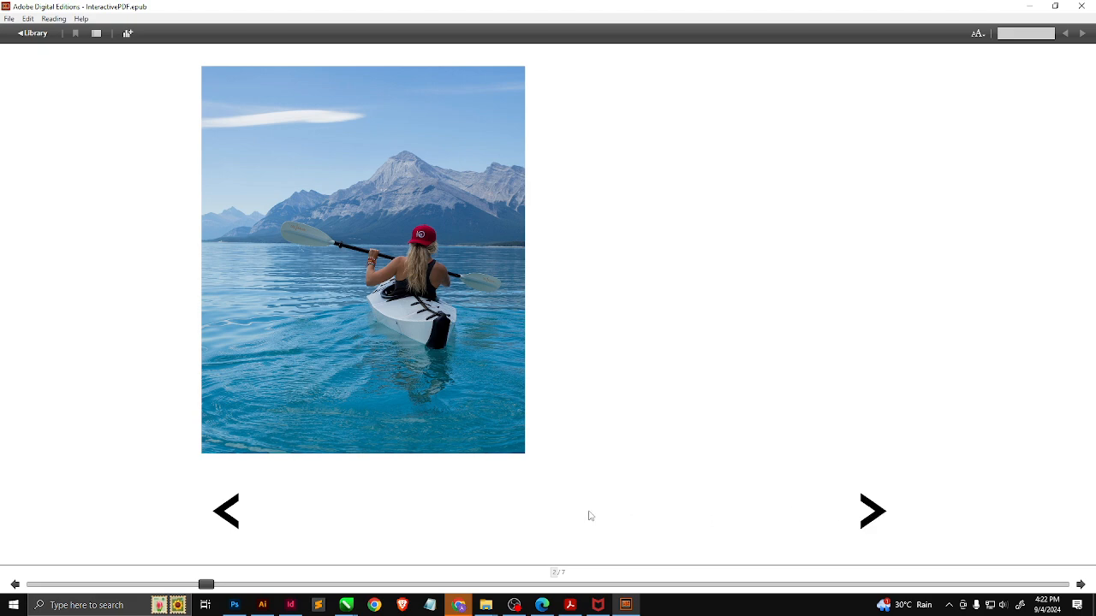
{"action": "left_click", "coordinate": [863, 517]}
{"action": "left_click", "coordinate": [224, 514]}
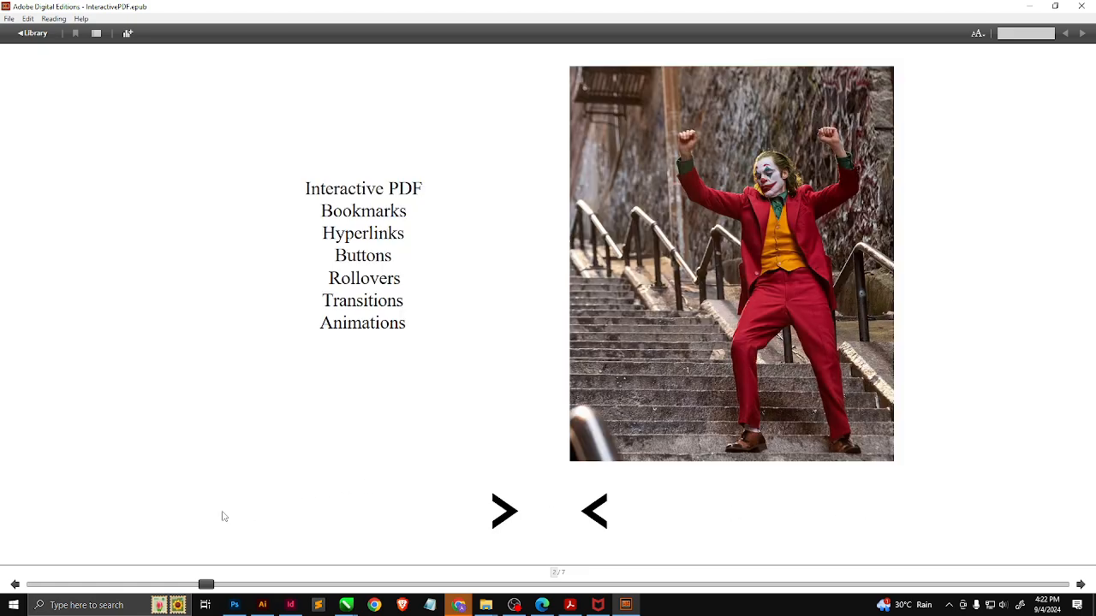
{"action": "left_click", "coordinate": [505, 514]}
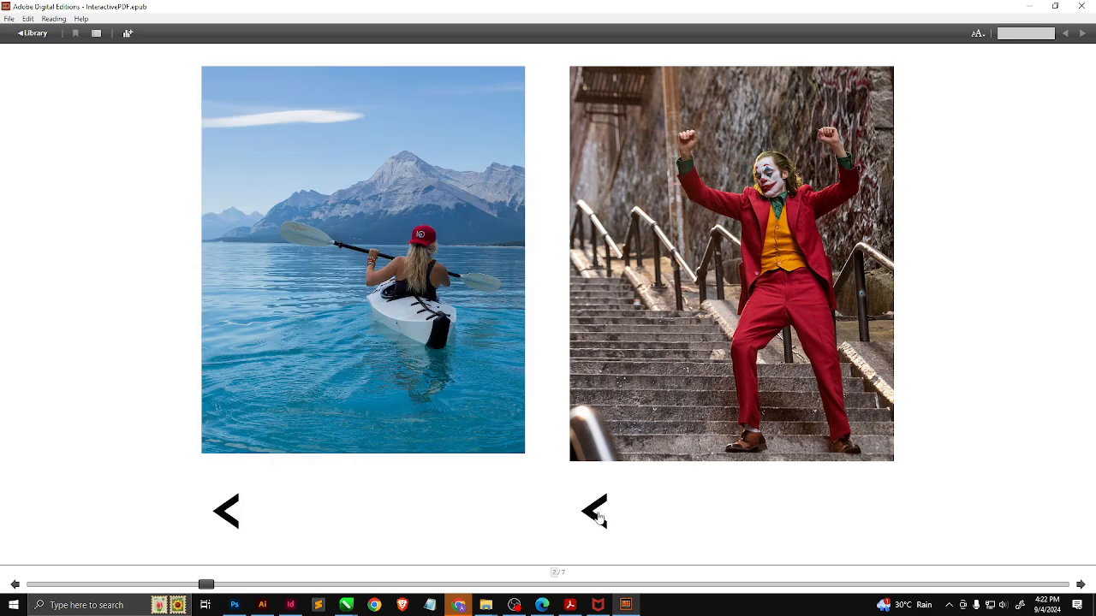
{"action": "left_click", "coordinate": [599, 517]}
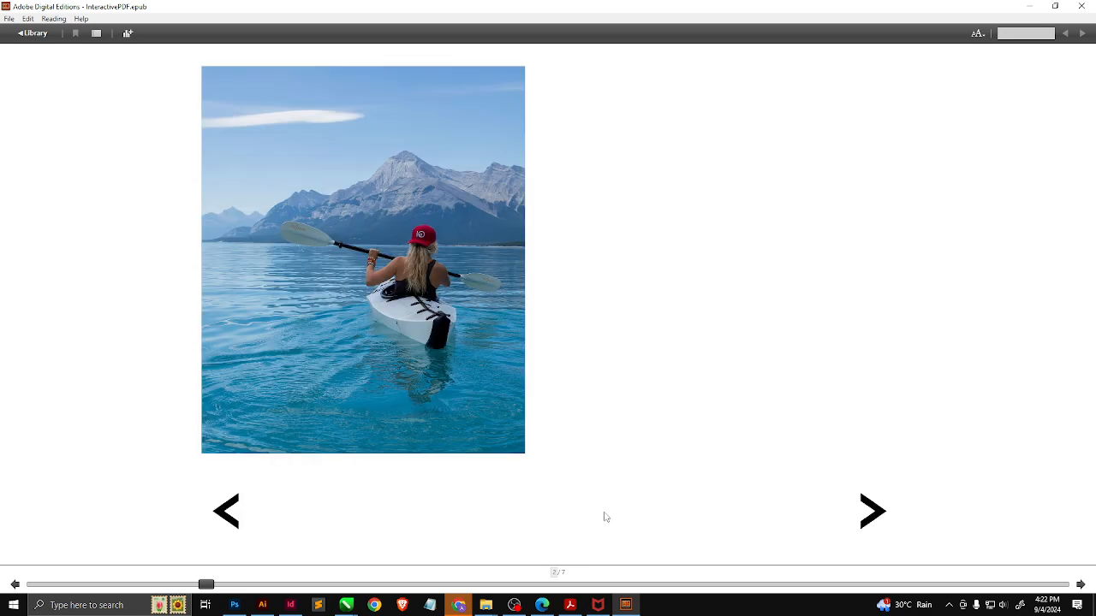
{"action": "left_click", "coordinate": [871, 525]}
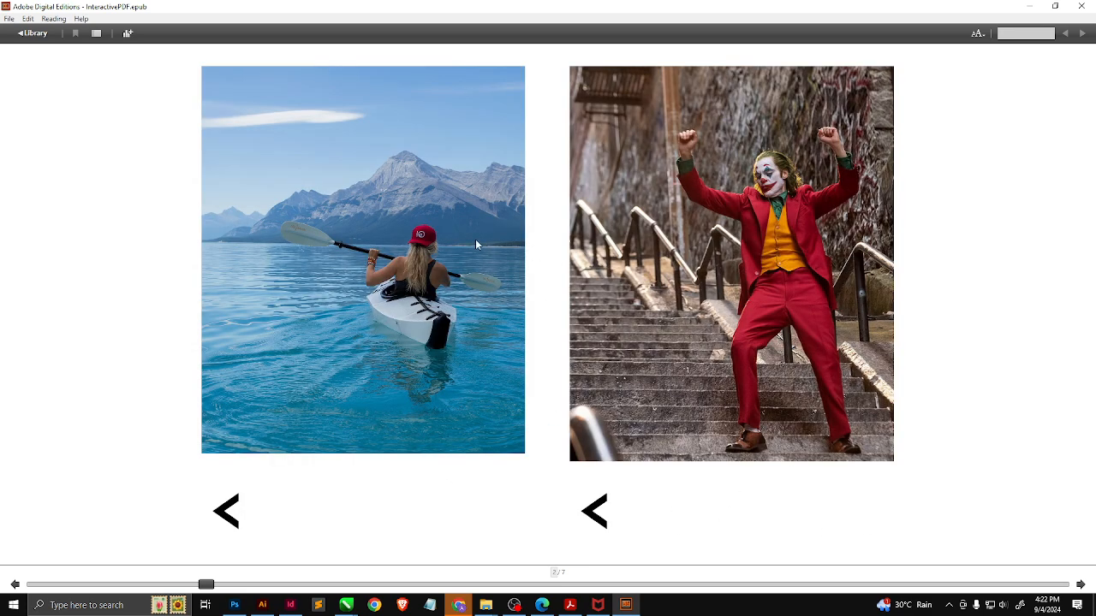
{"action": "scroll", "coordinate": [576, 303], "scroll_direction": "up", "scroll_amount": 4}
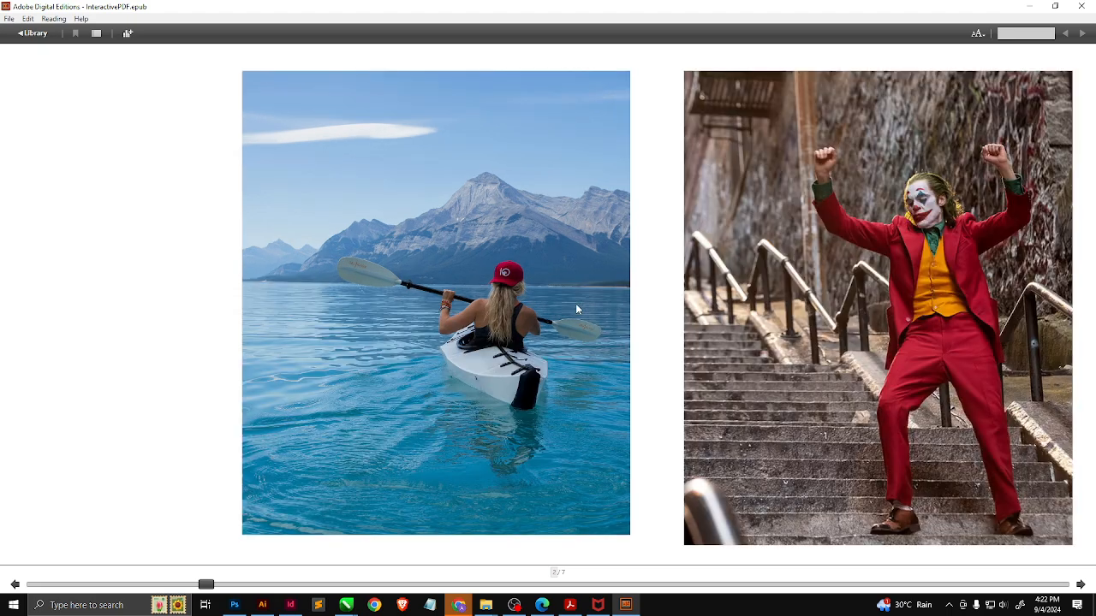
{"action": "scroll", "coordinate": [576, 303], "scroll_direction": "down", "scroll_amount": 7}
{"action": "key", "text": "alt+Tab"}
{"action": "key", "text": "alt+Tab"}
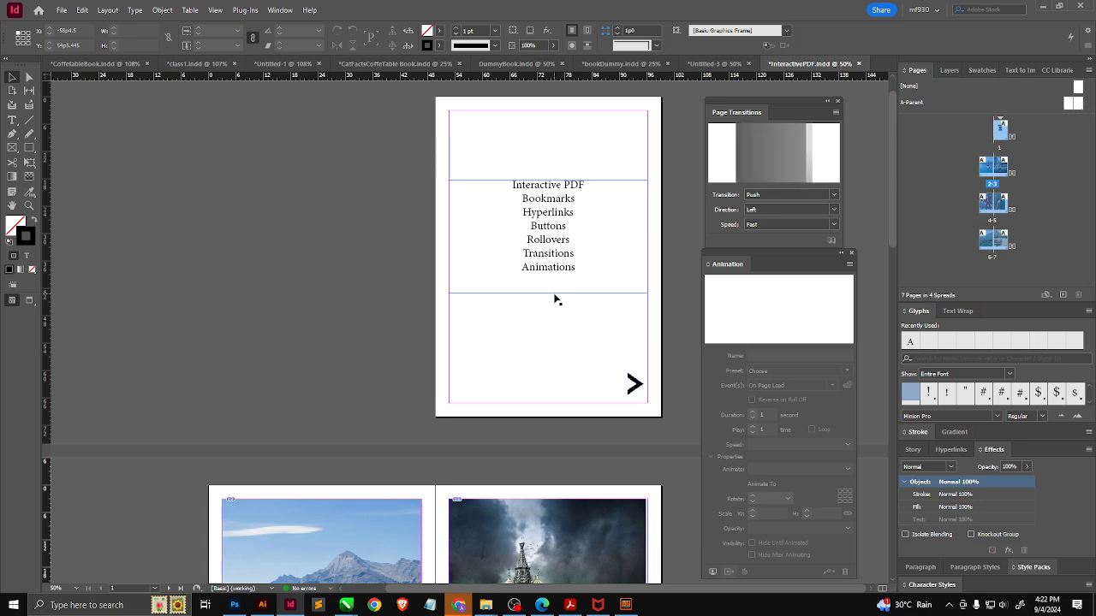
{"action": "left_click", "coordinate": [512, 605]}
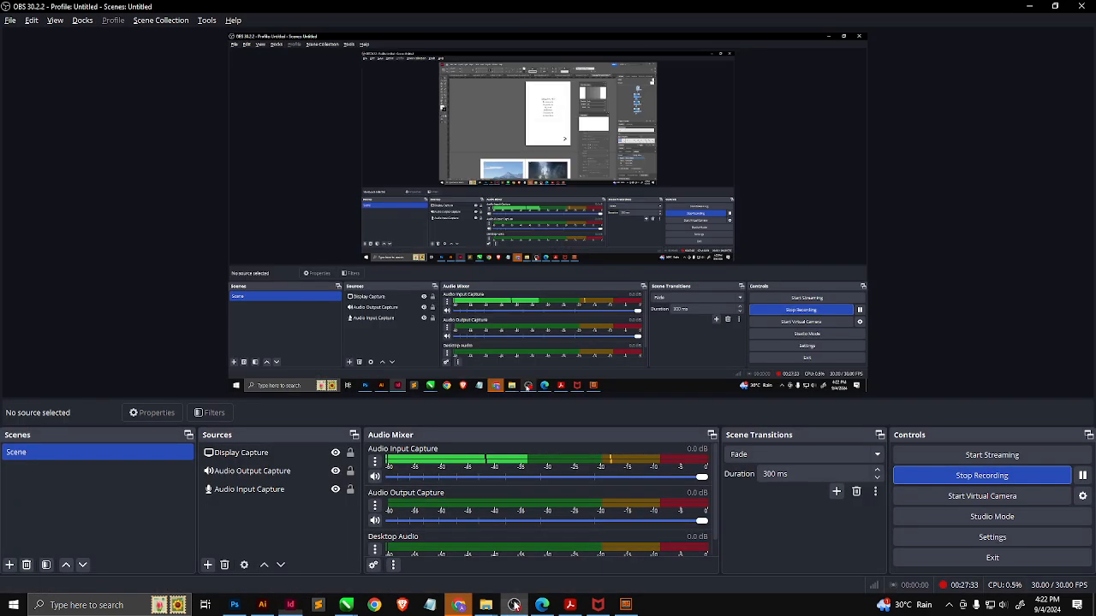